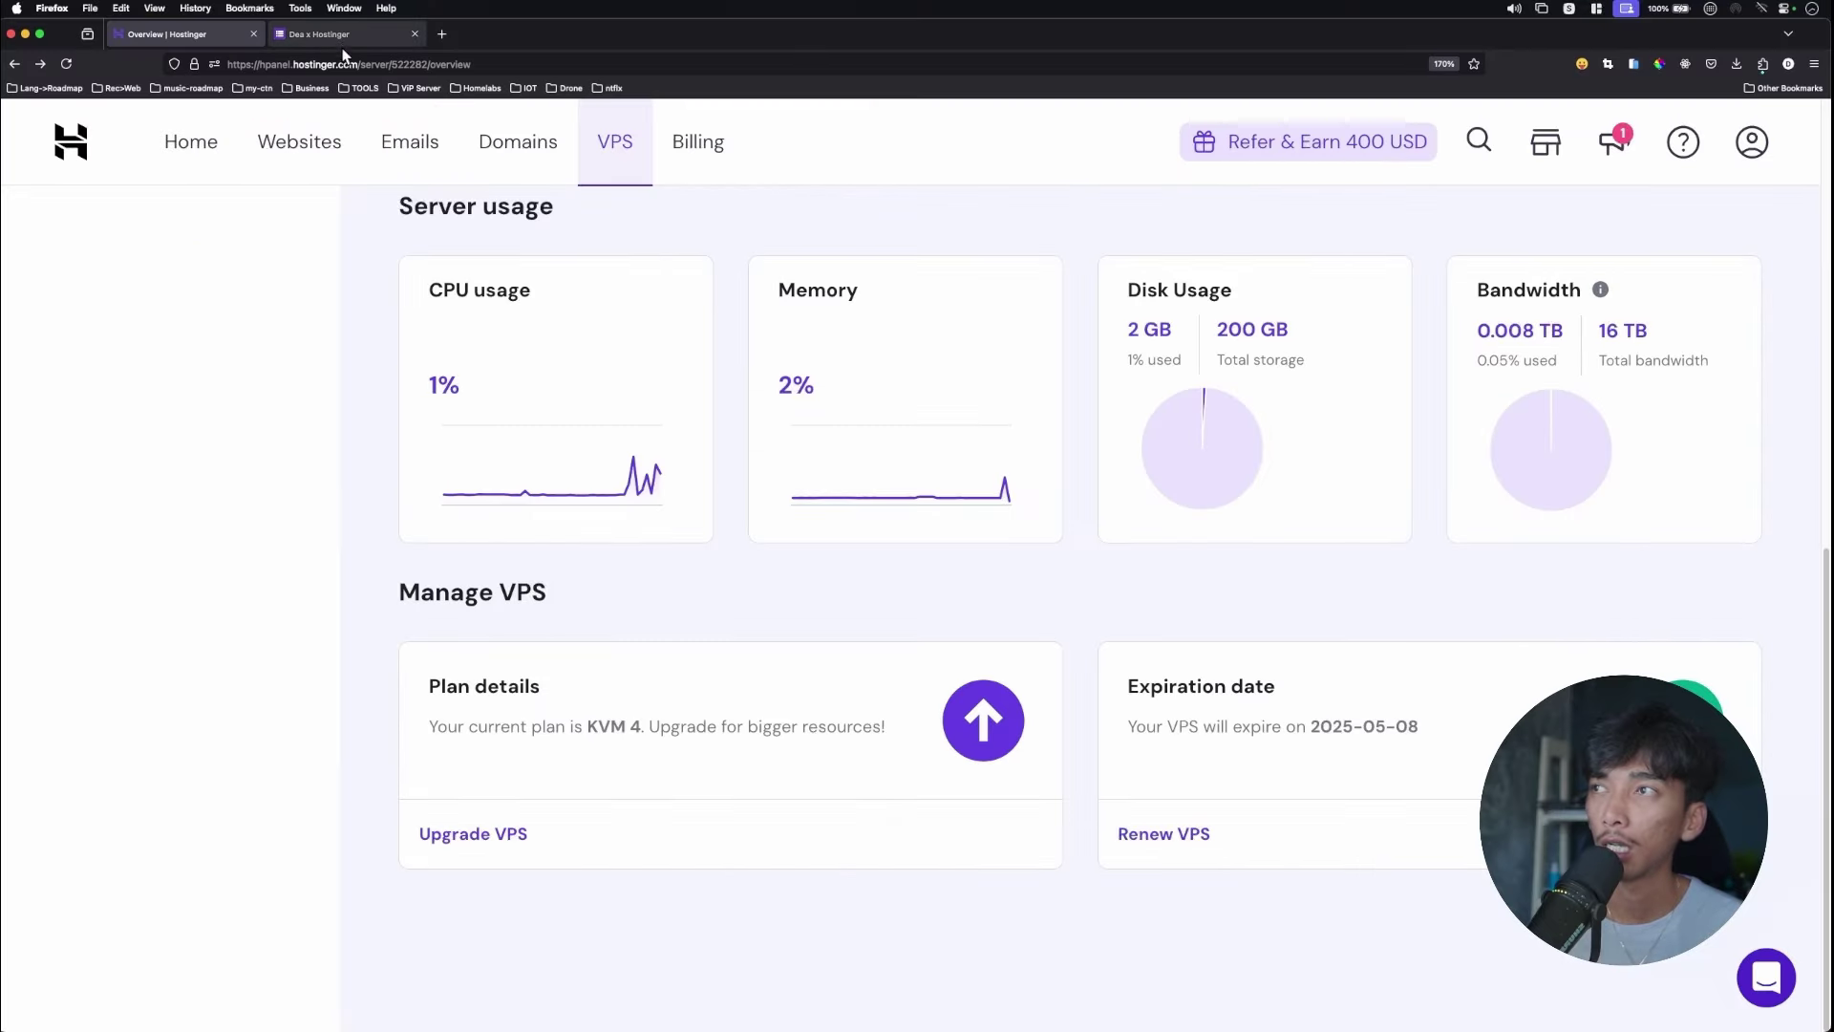
Enter the full name and WhatsApp phone number on the hosting promo form.
left_click(324, 35)
scroll(935, 370, "up", 8)
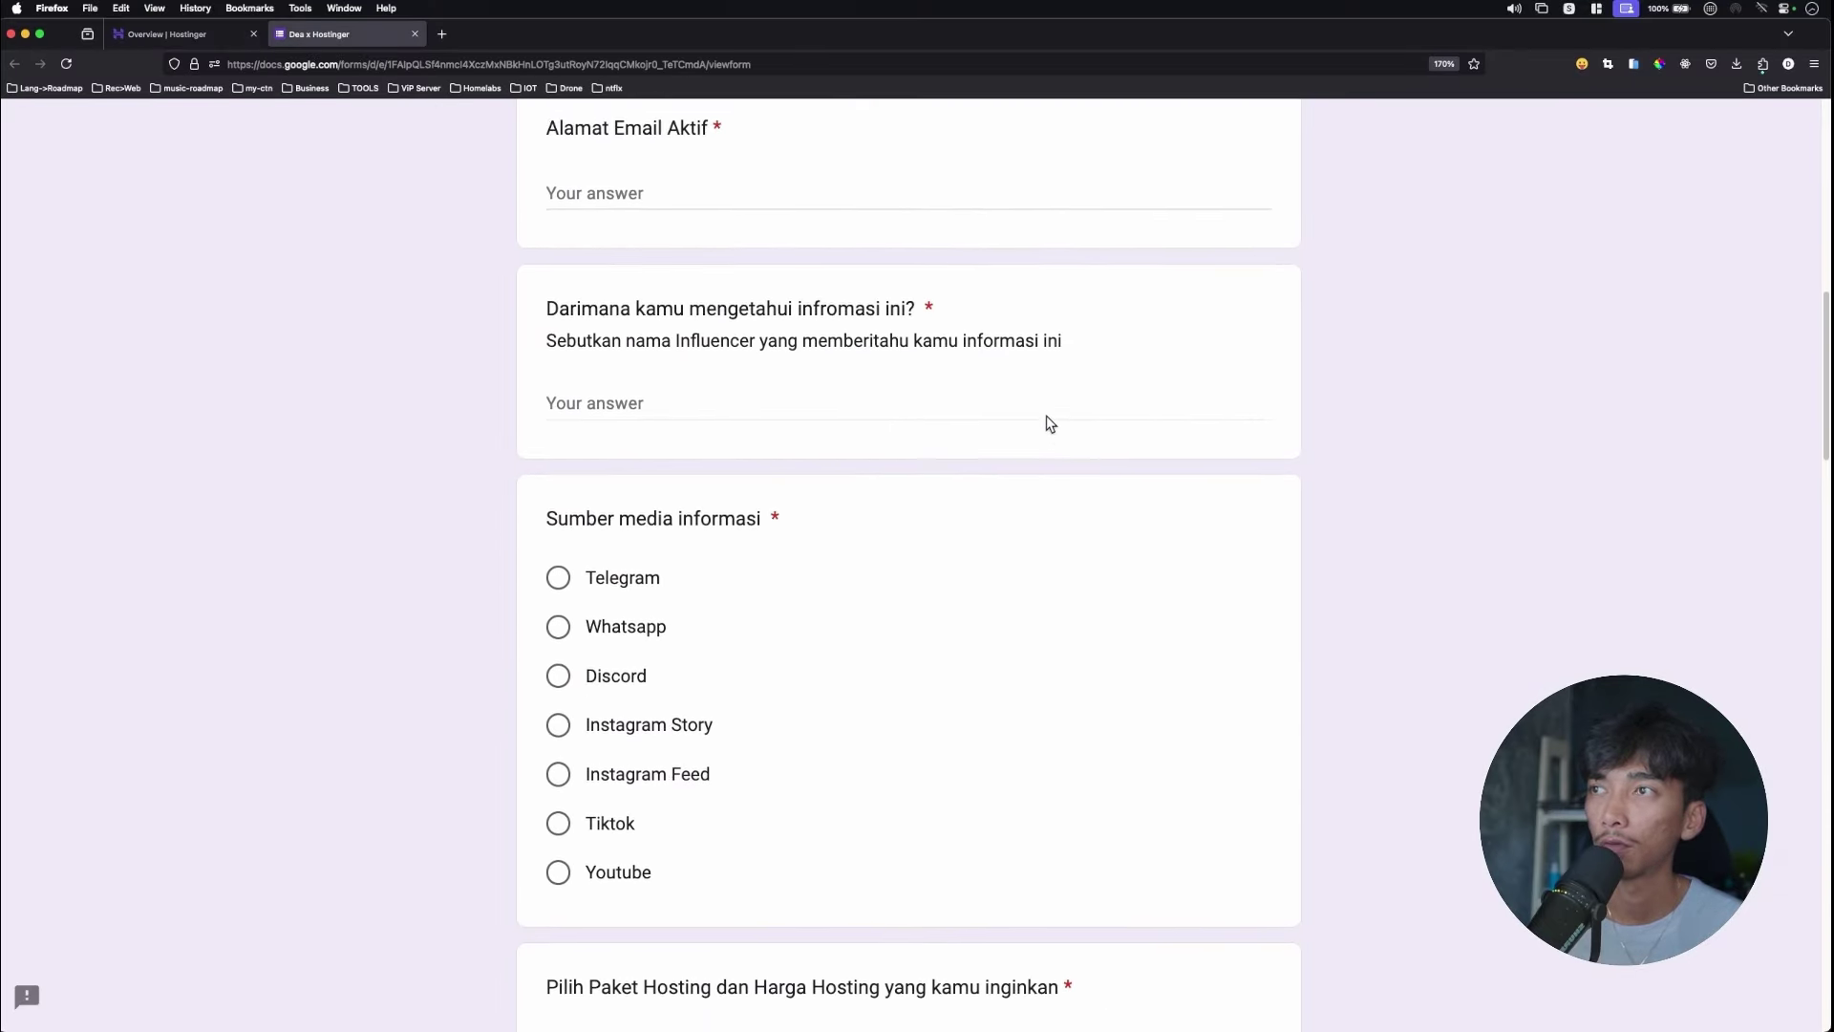
scroll(835, 360, "up", 2)
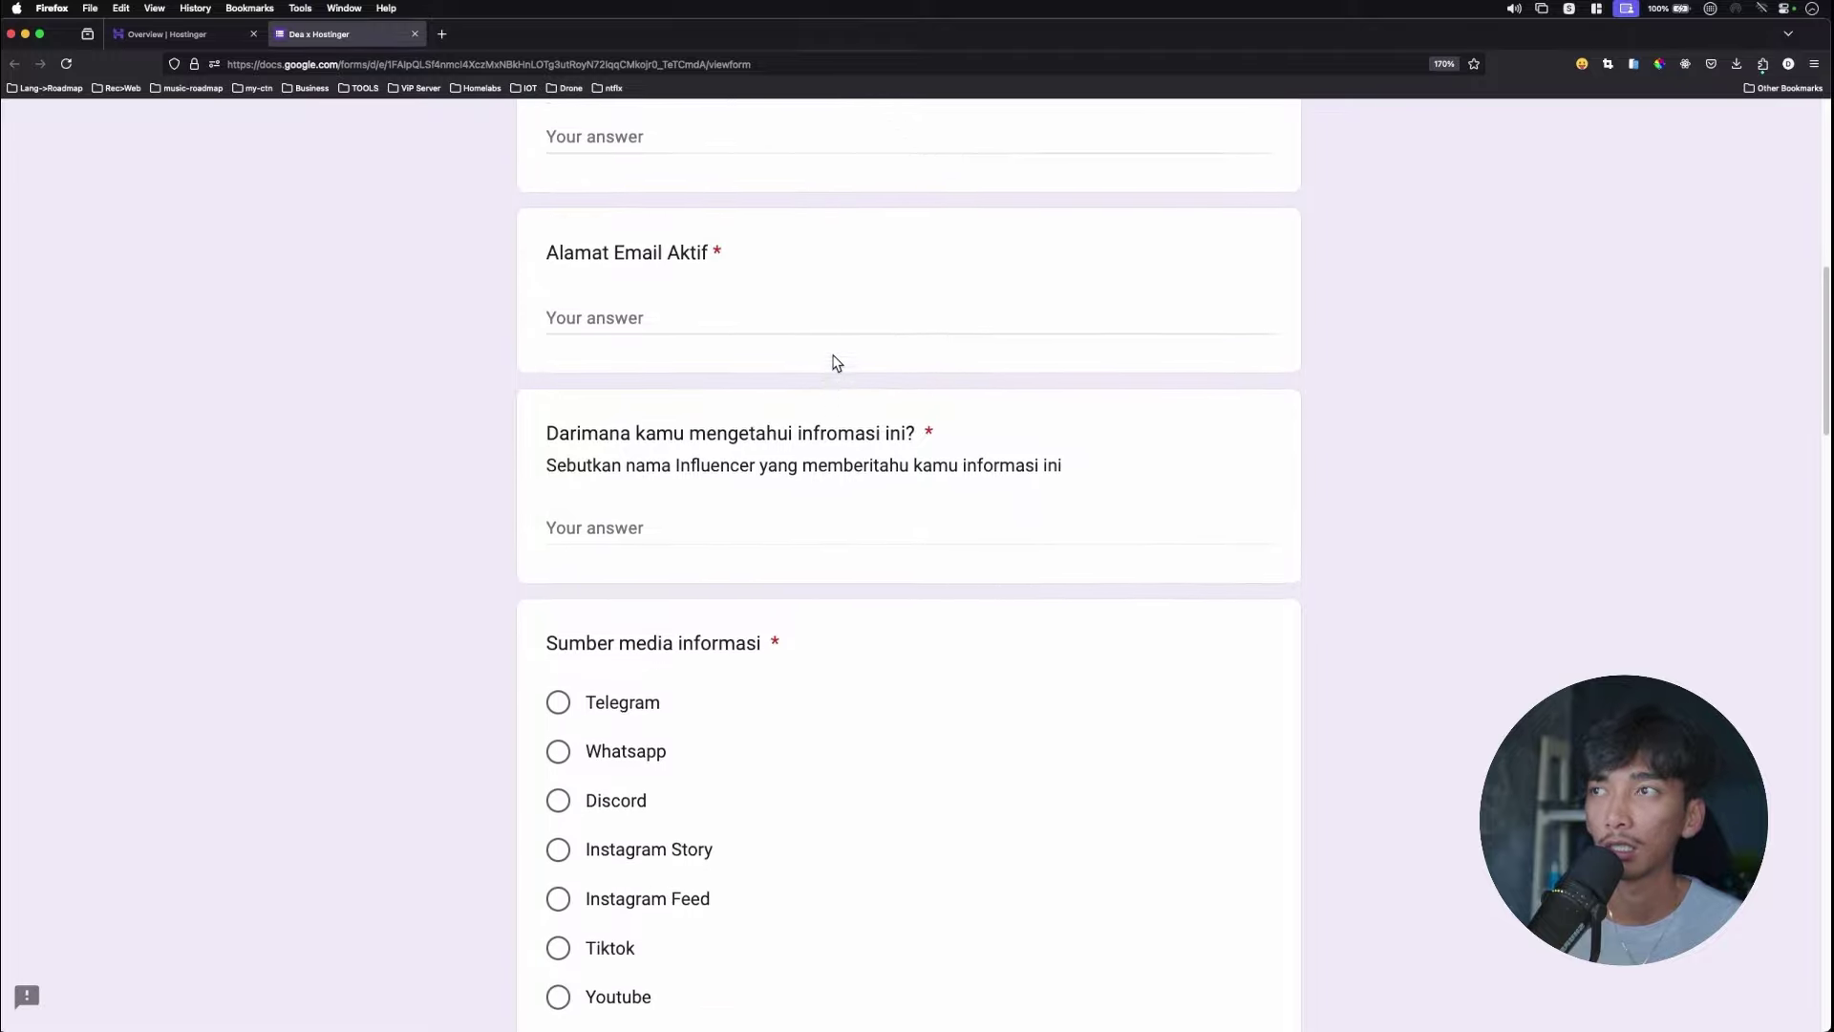
scroll(803, 342, "up", 2)
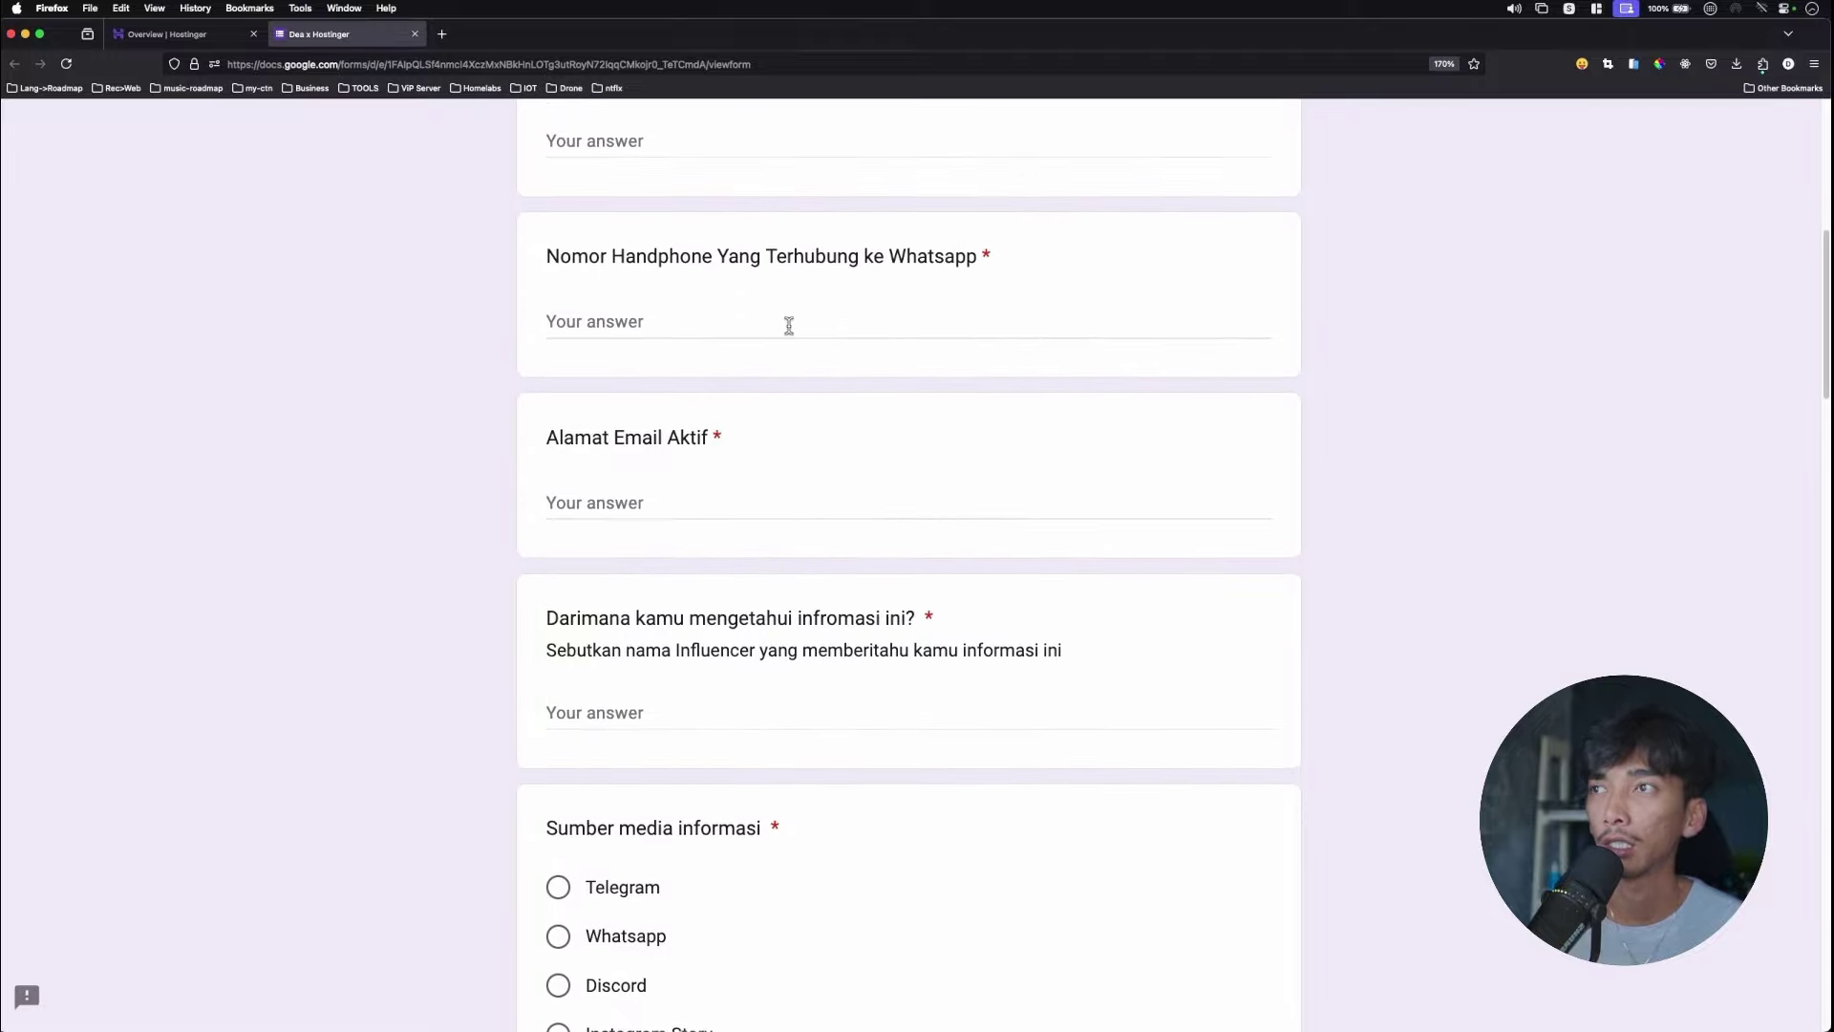
scroll(789, 333, "up", 1)
left_click(758, 188)
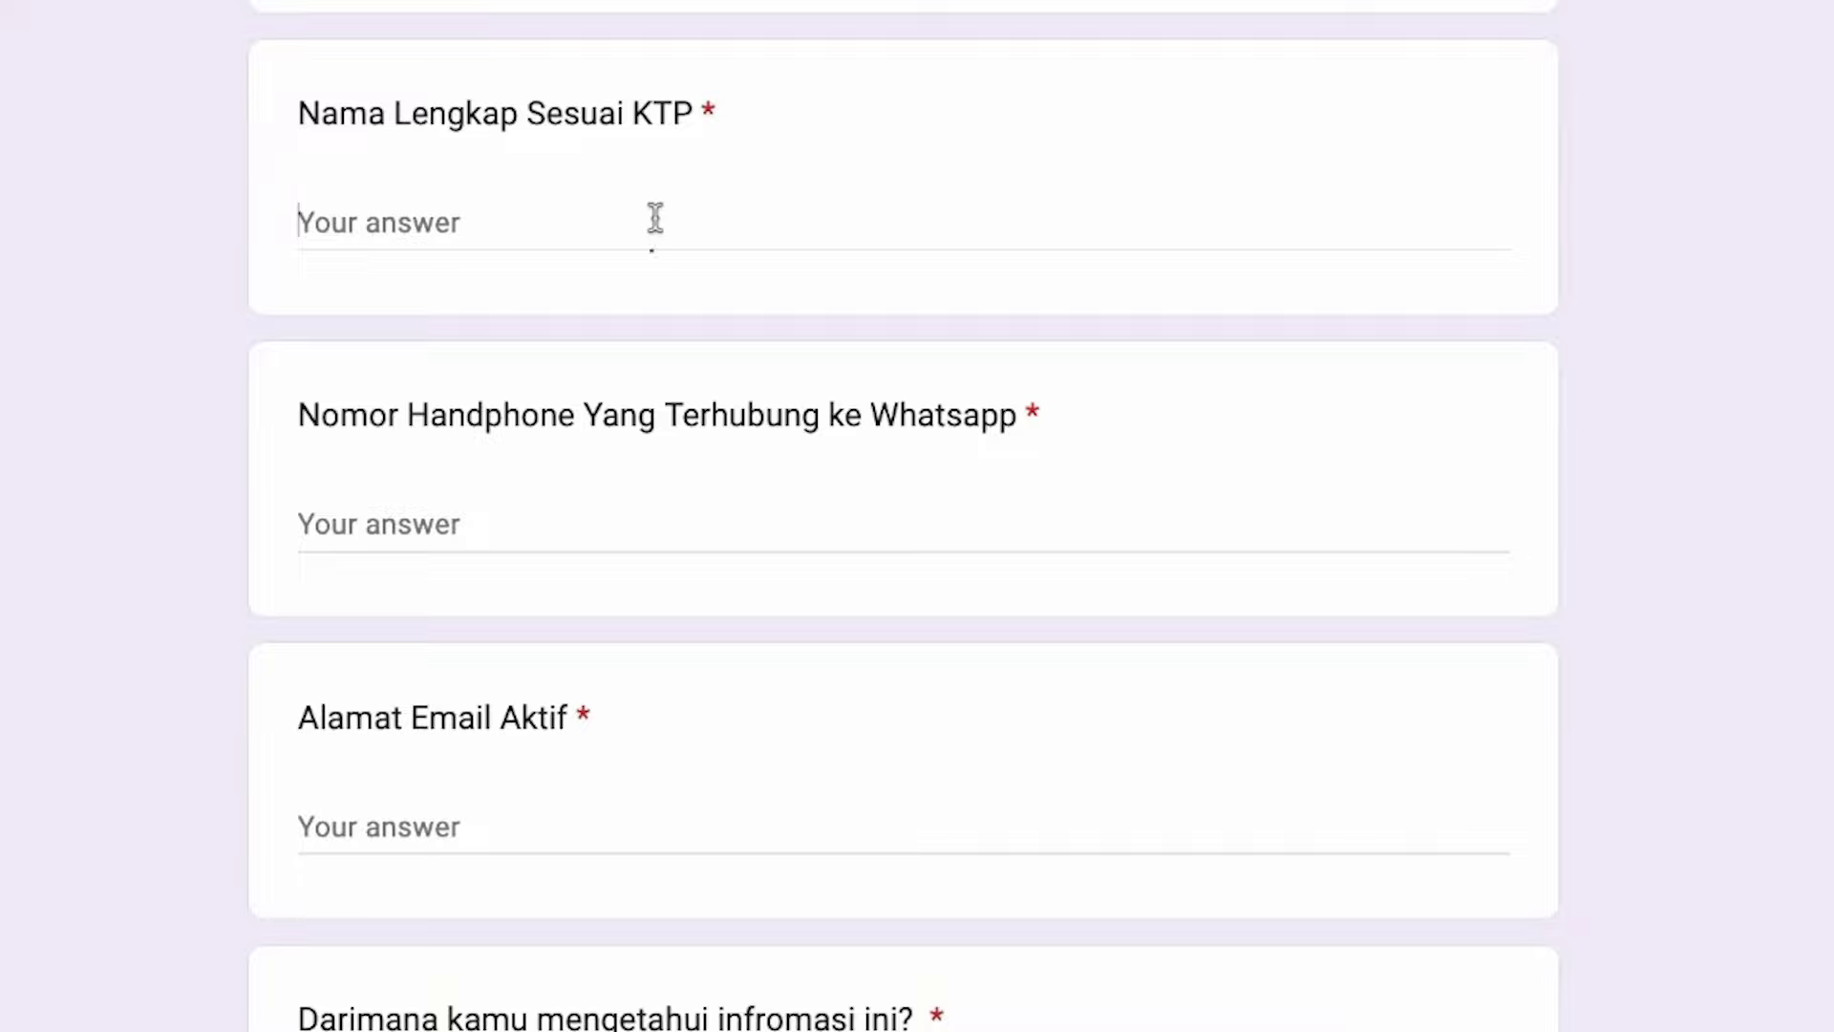
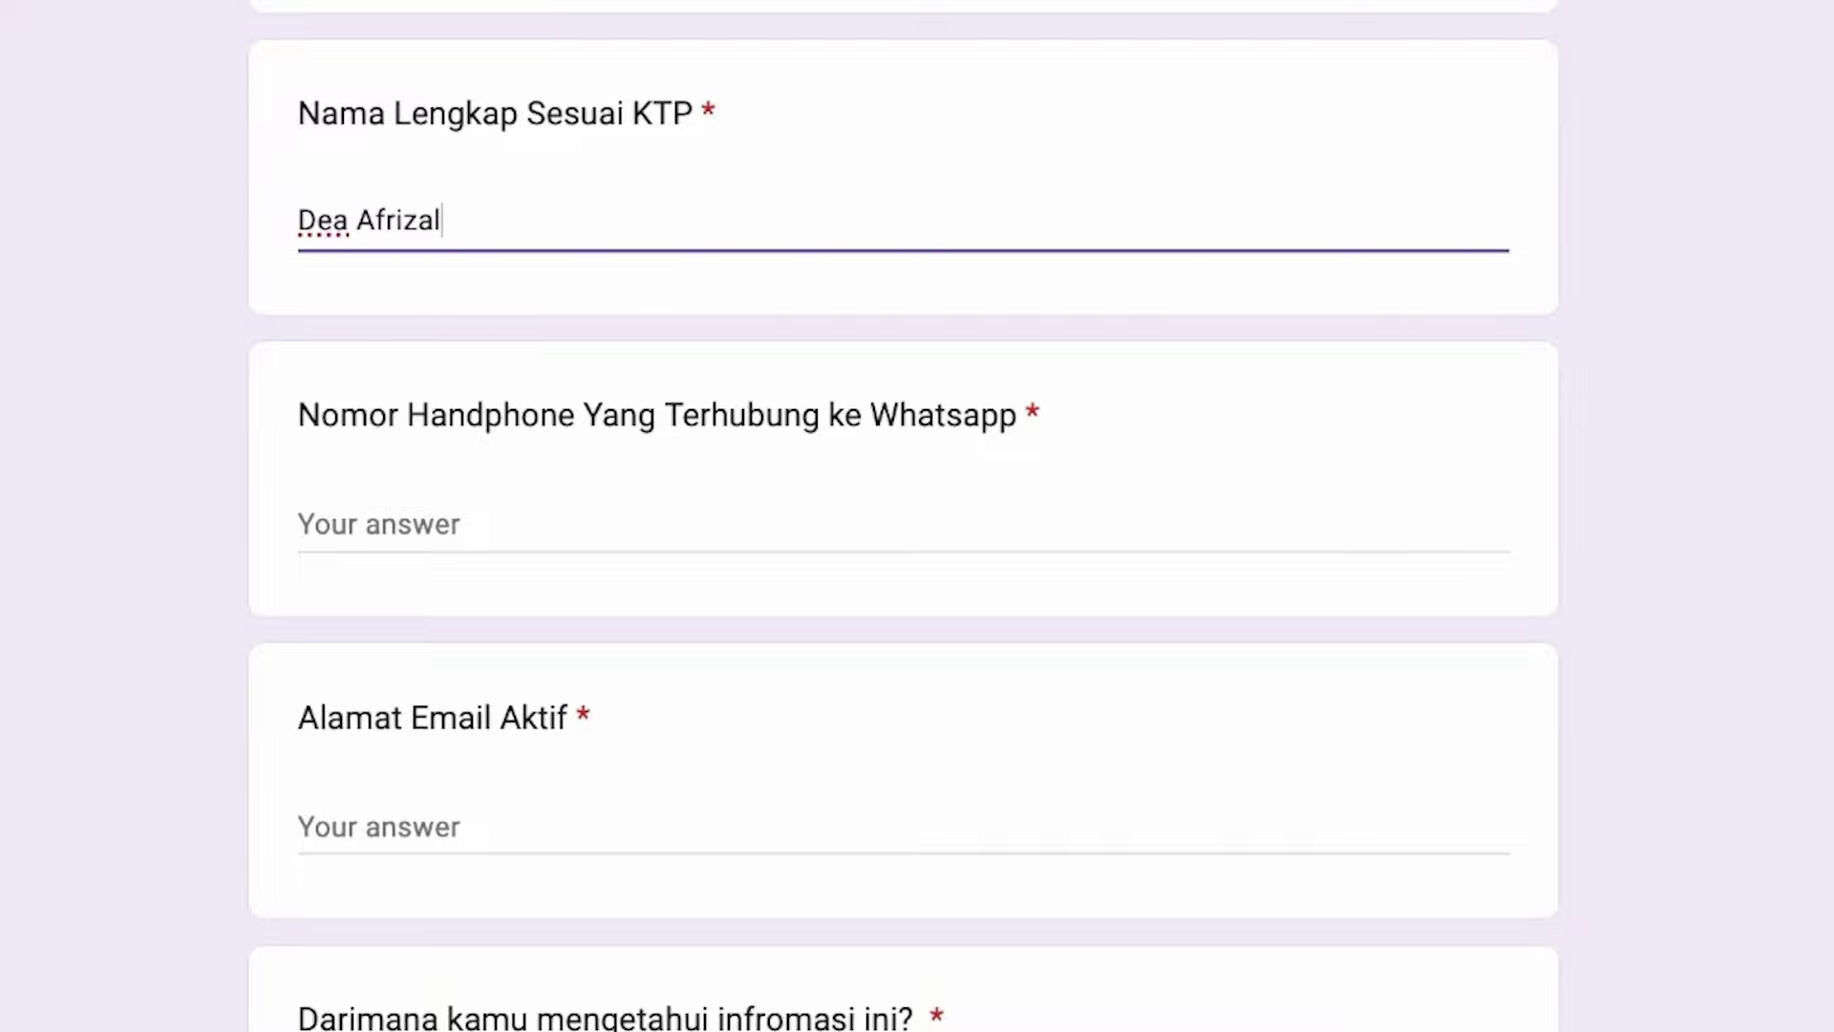
left_click(299, 524)
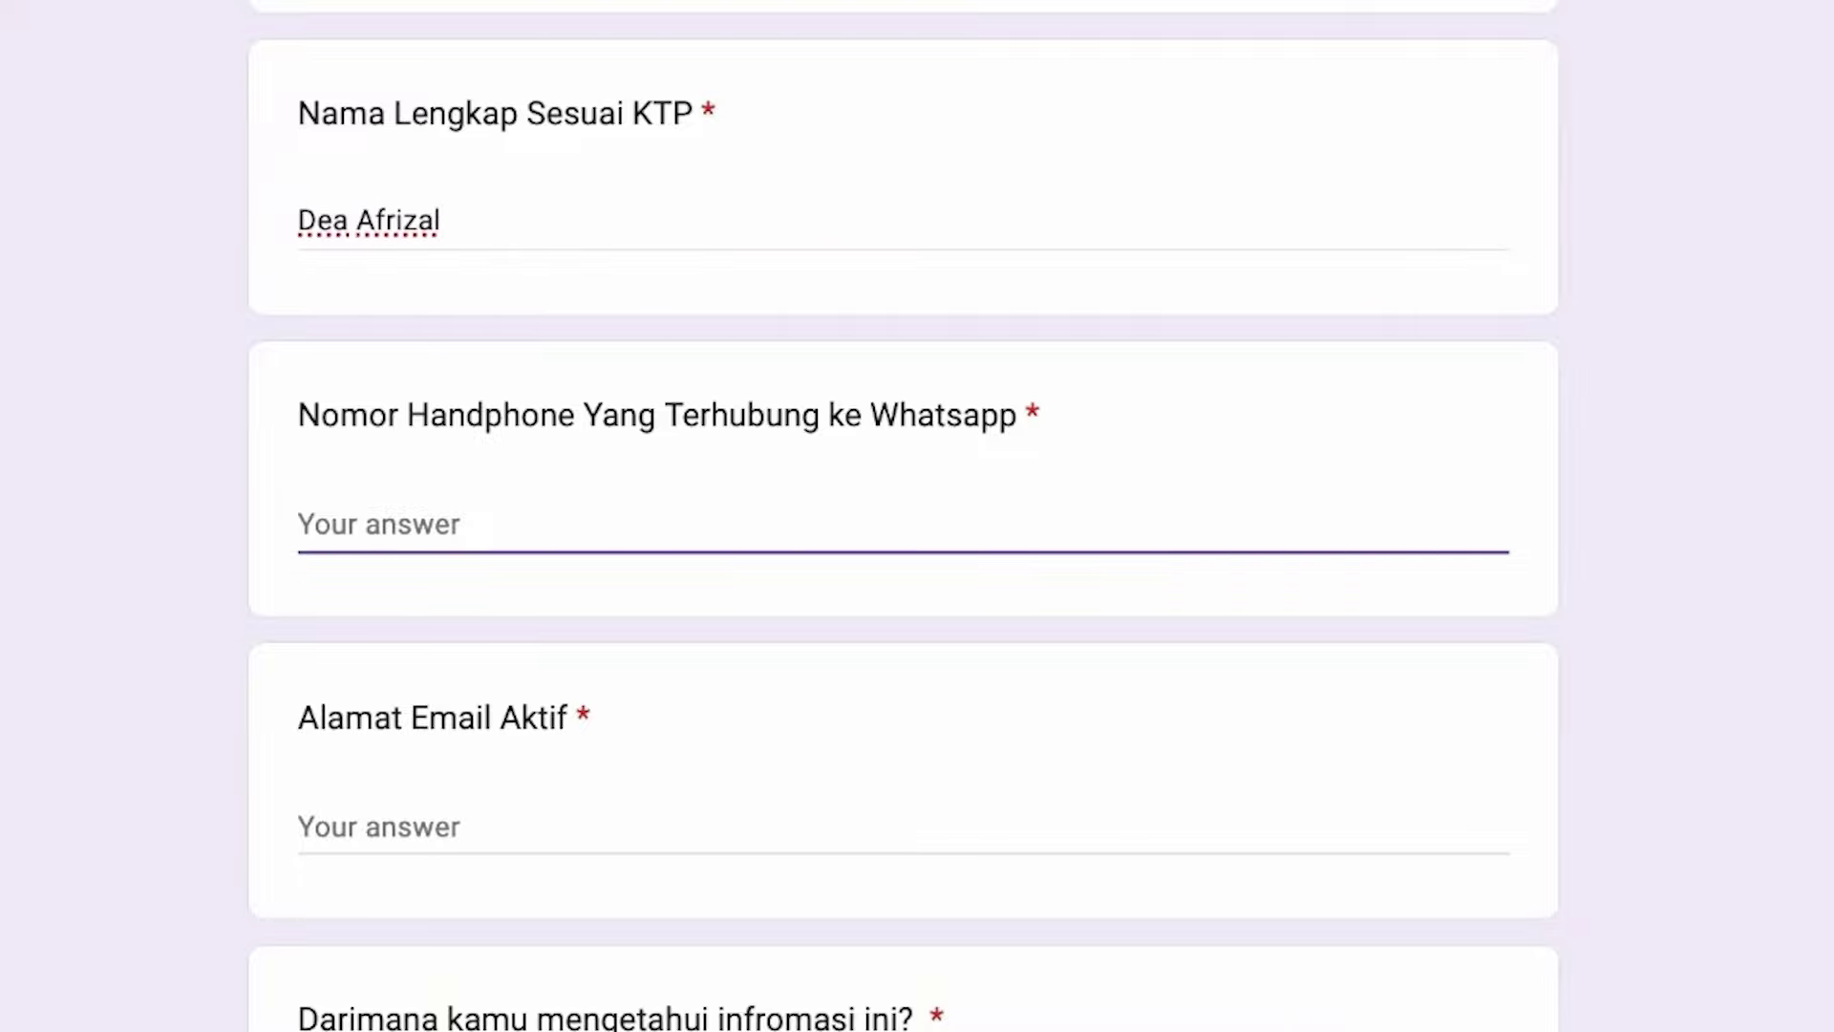
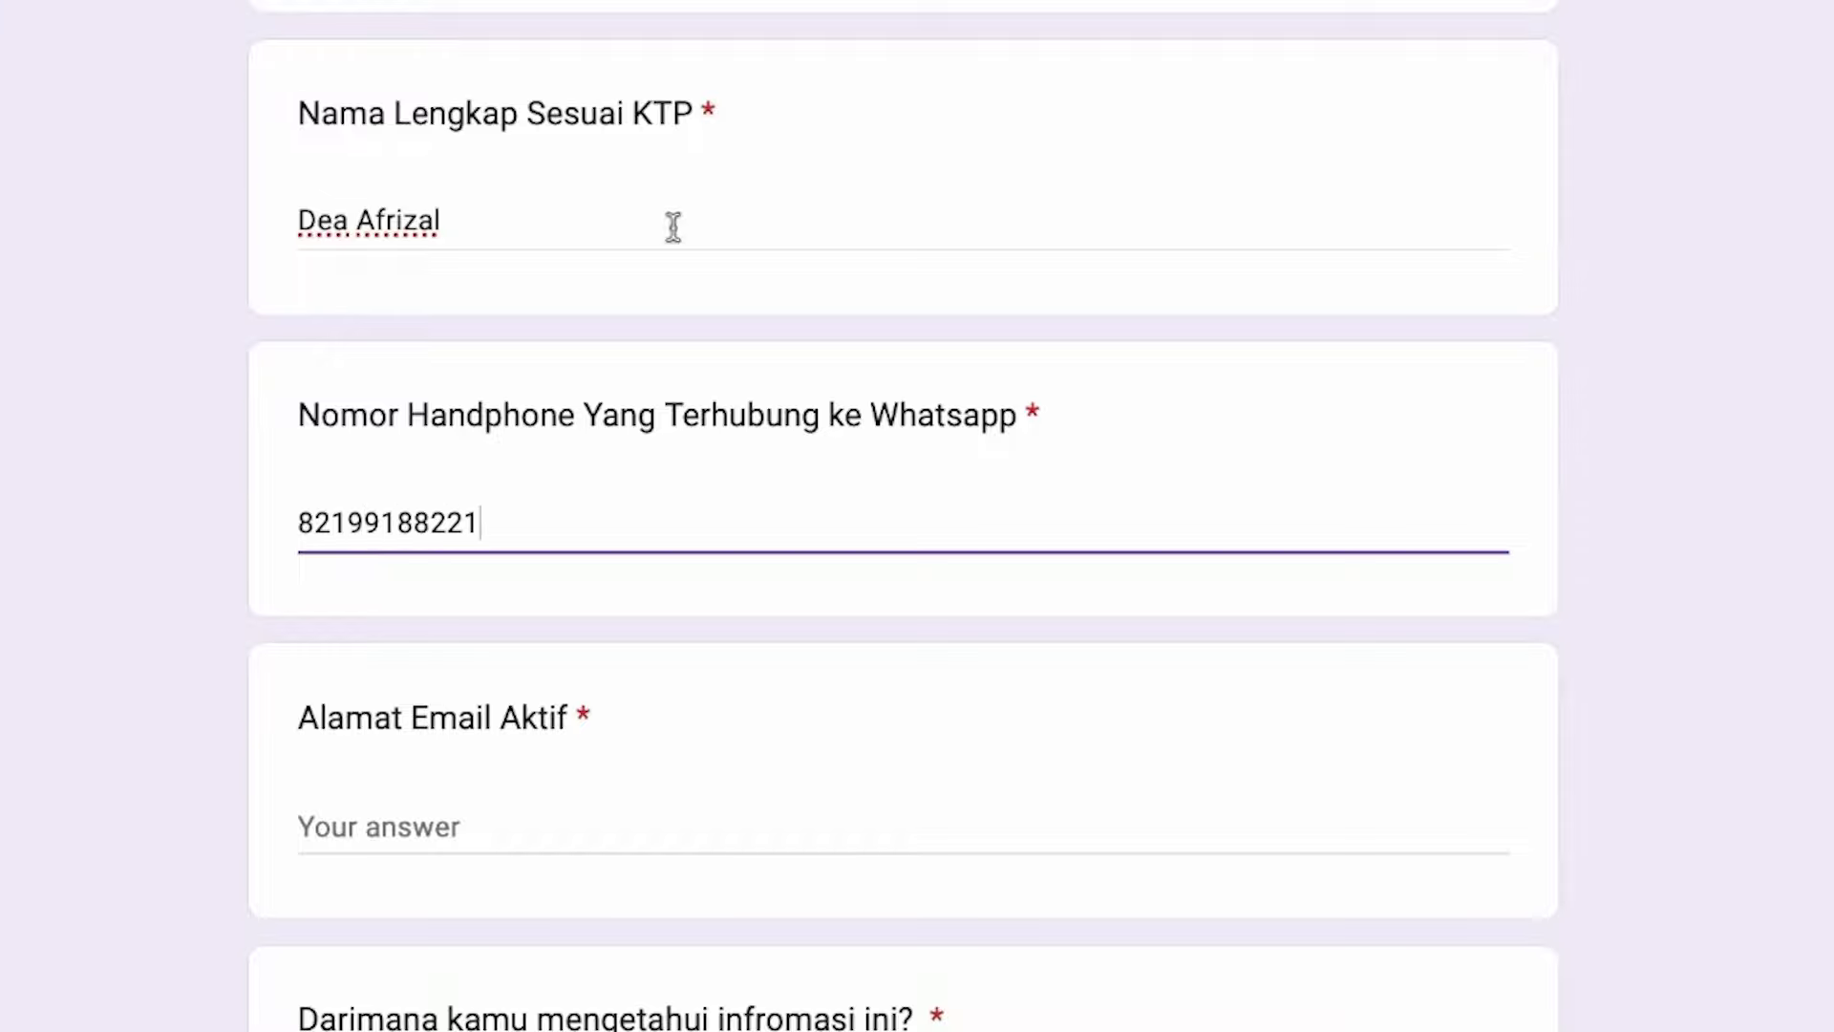
Fill in the email and referring influencer answers, and choose Youtube as the information source.
key("Tab")
type("cs")
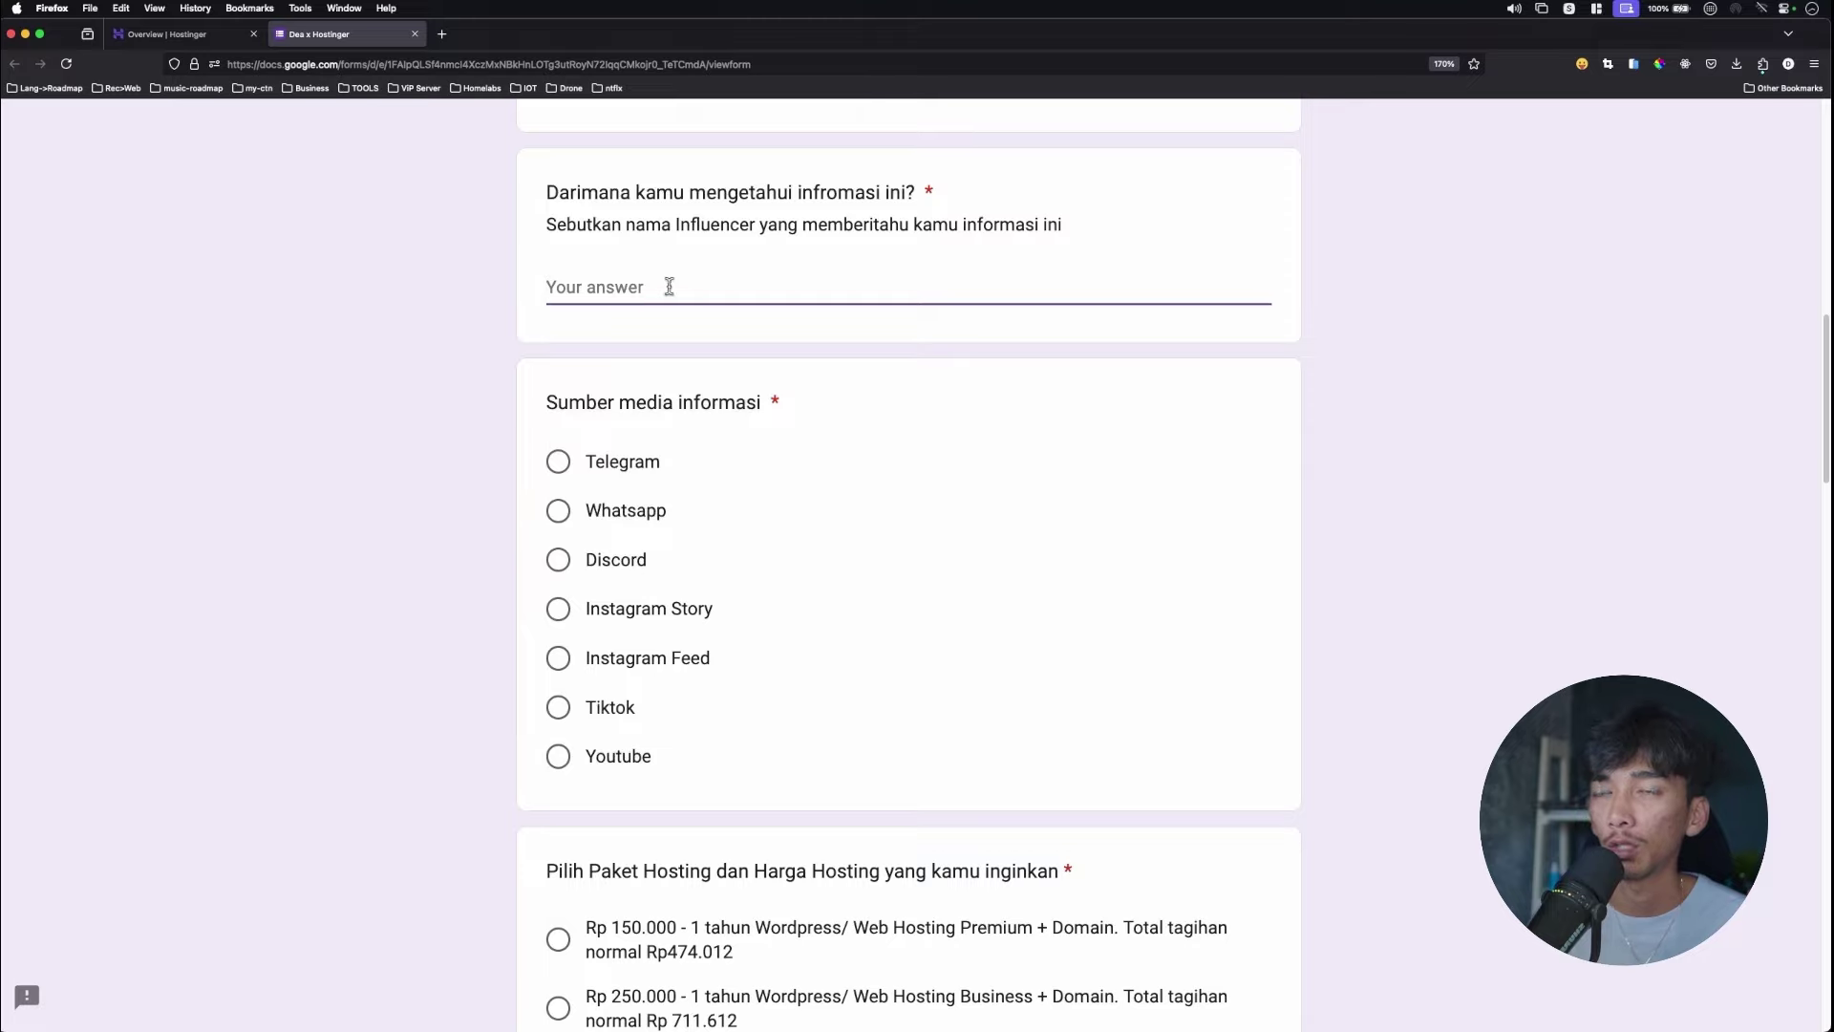
type("Dea A")
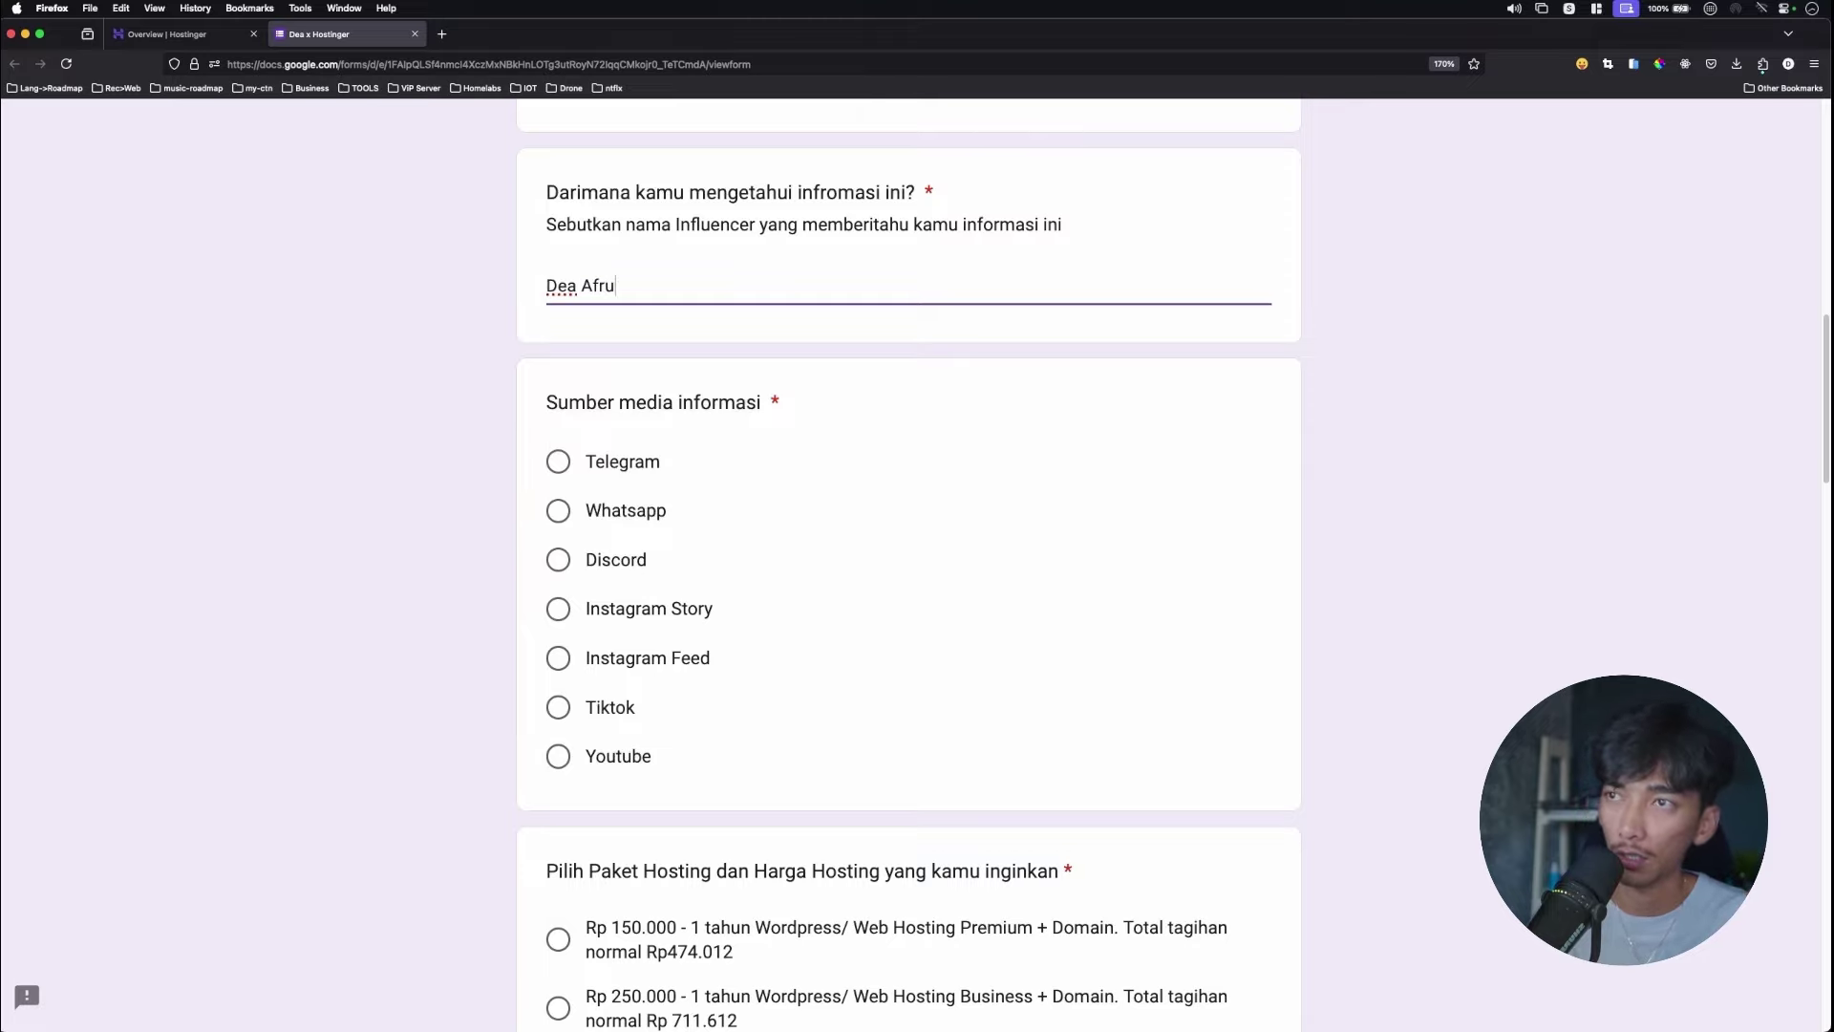
type("fru")
key("BackSpace")
scroll(726, 411, "down", 1)
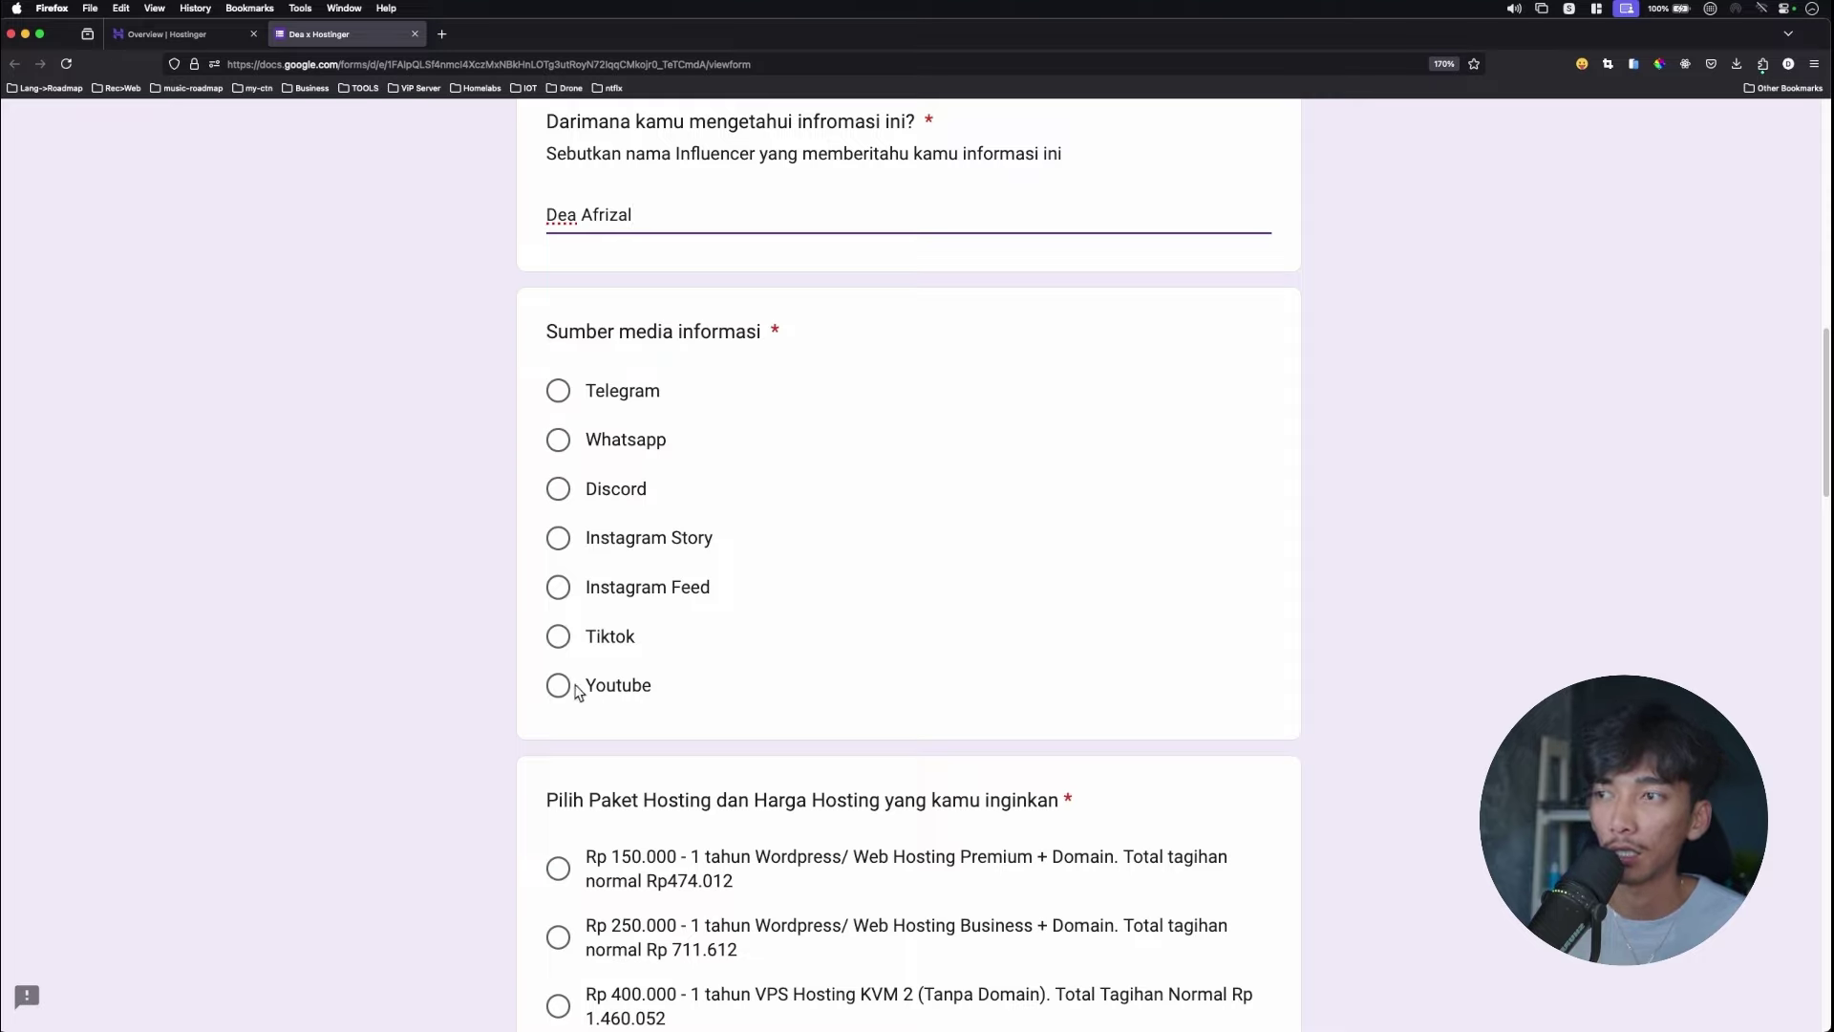
left_click(611, 682)
left_click(546, 693)
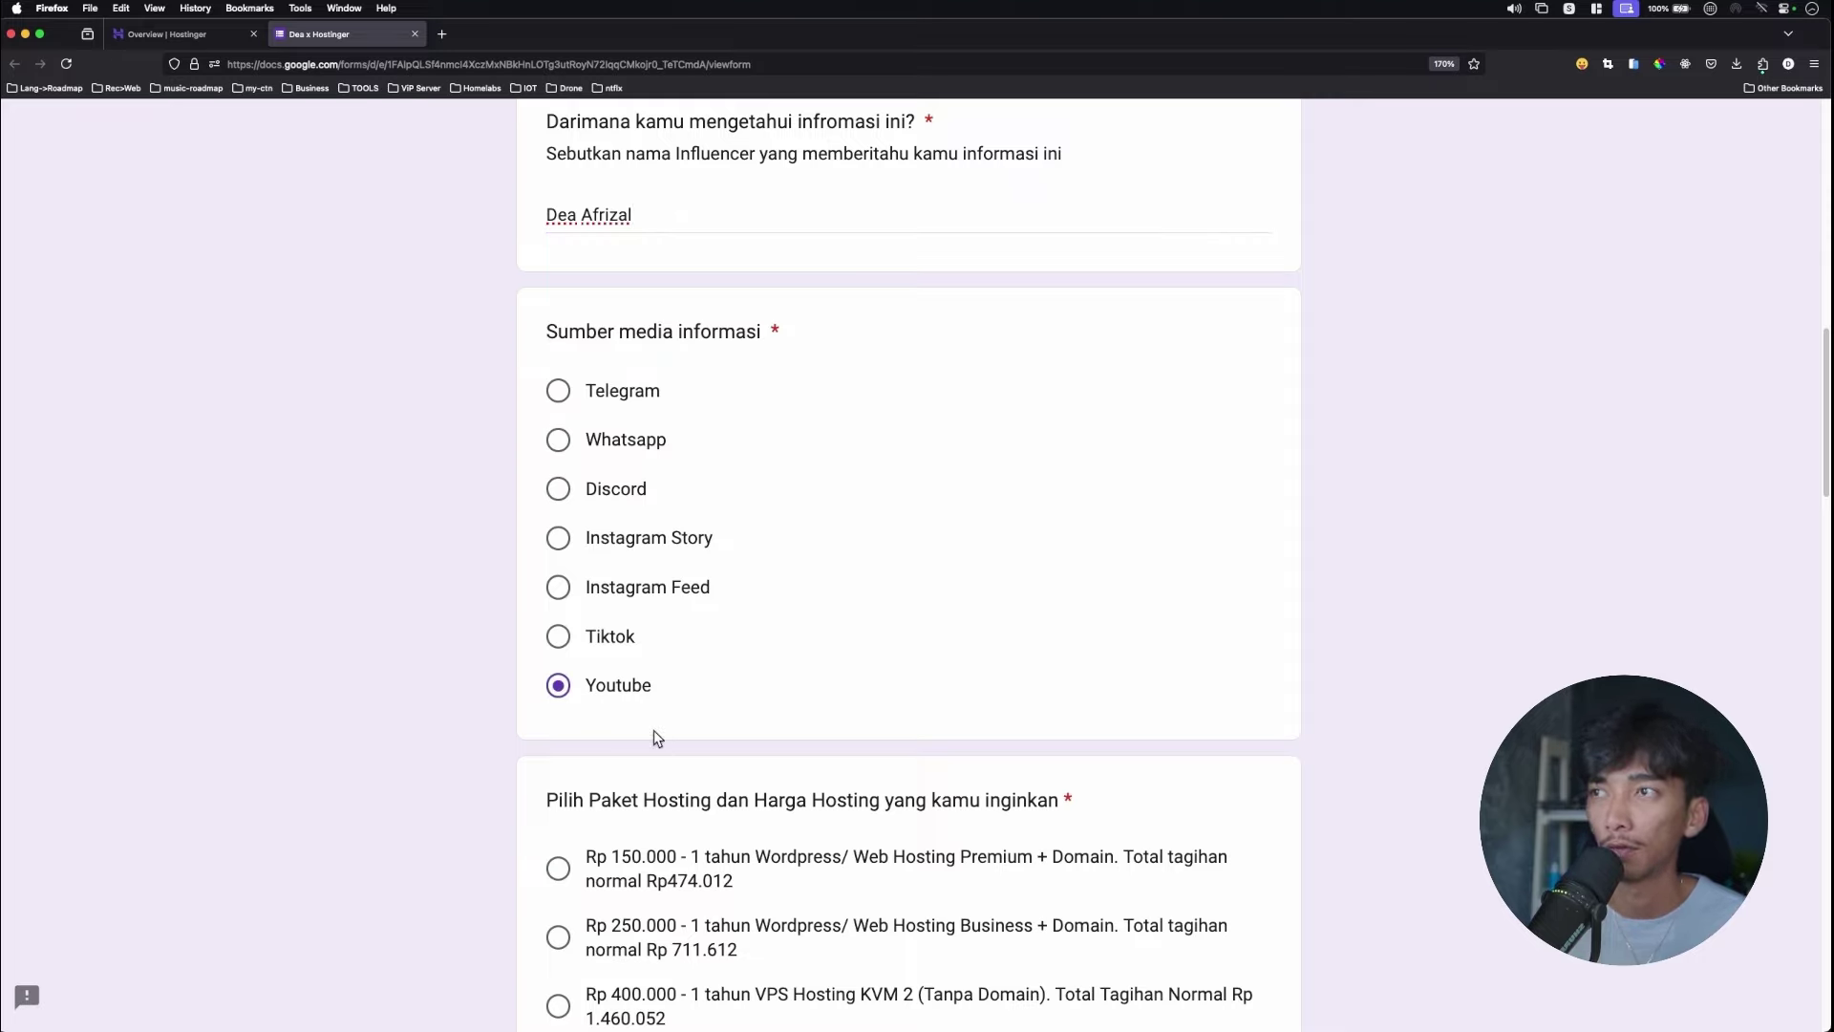
scroll(774, 622, "down", 3)
Choose the 1-year Rp 400.000 KVM 2 package and tick 'Sudah klaim'.
left_click(728, 777)
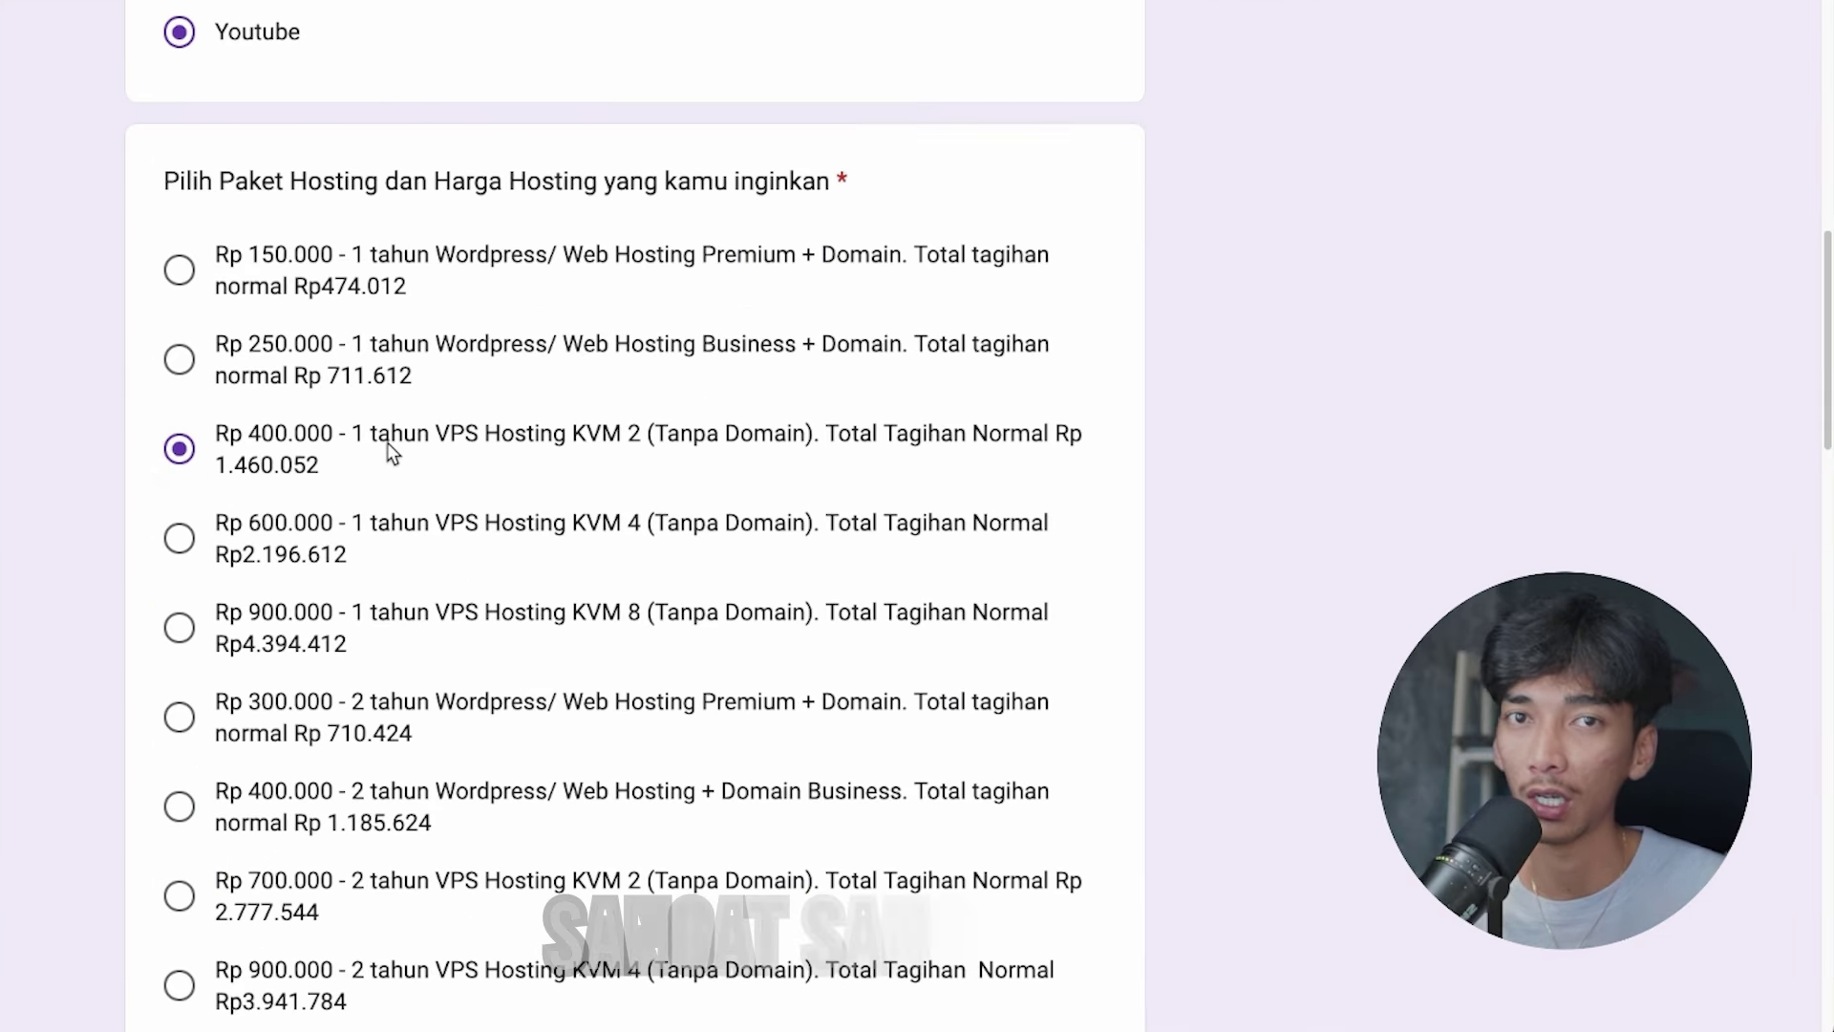
scroll(757, 564, "down", 5)
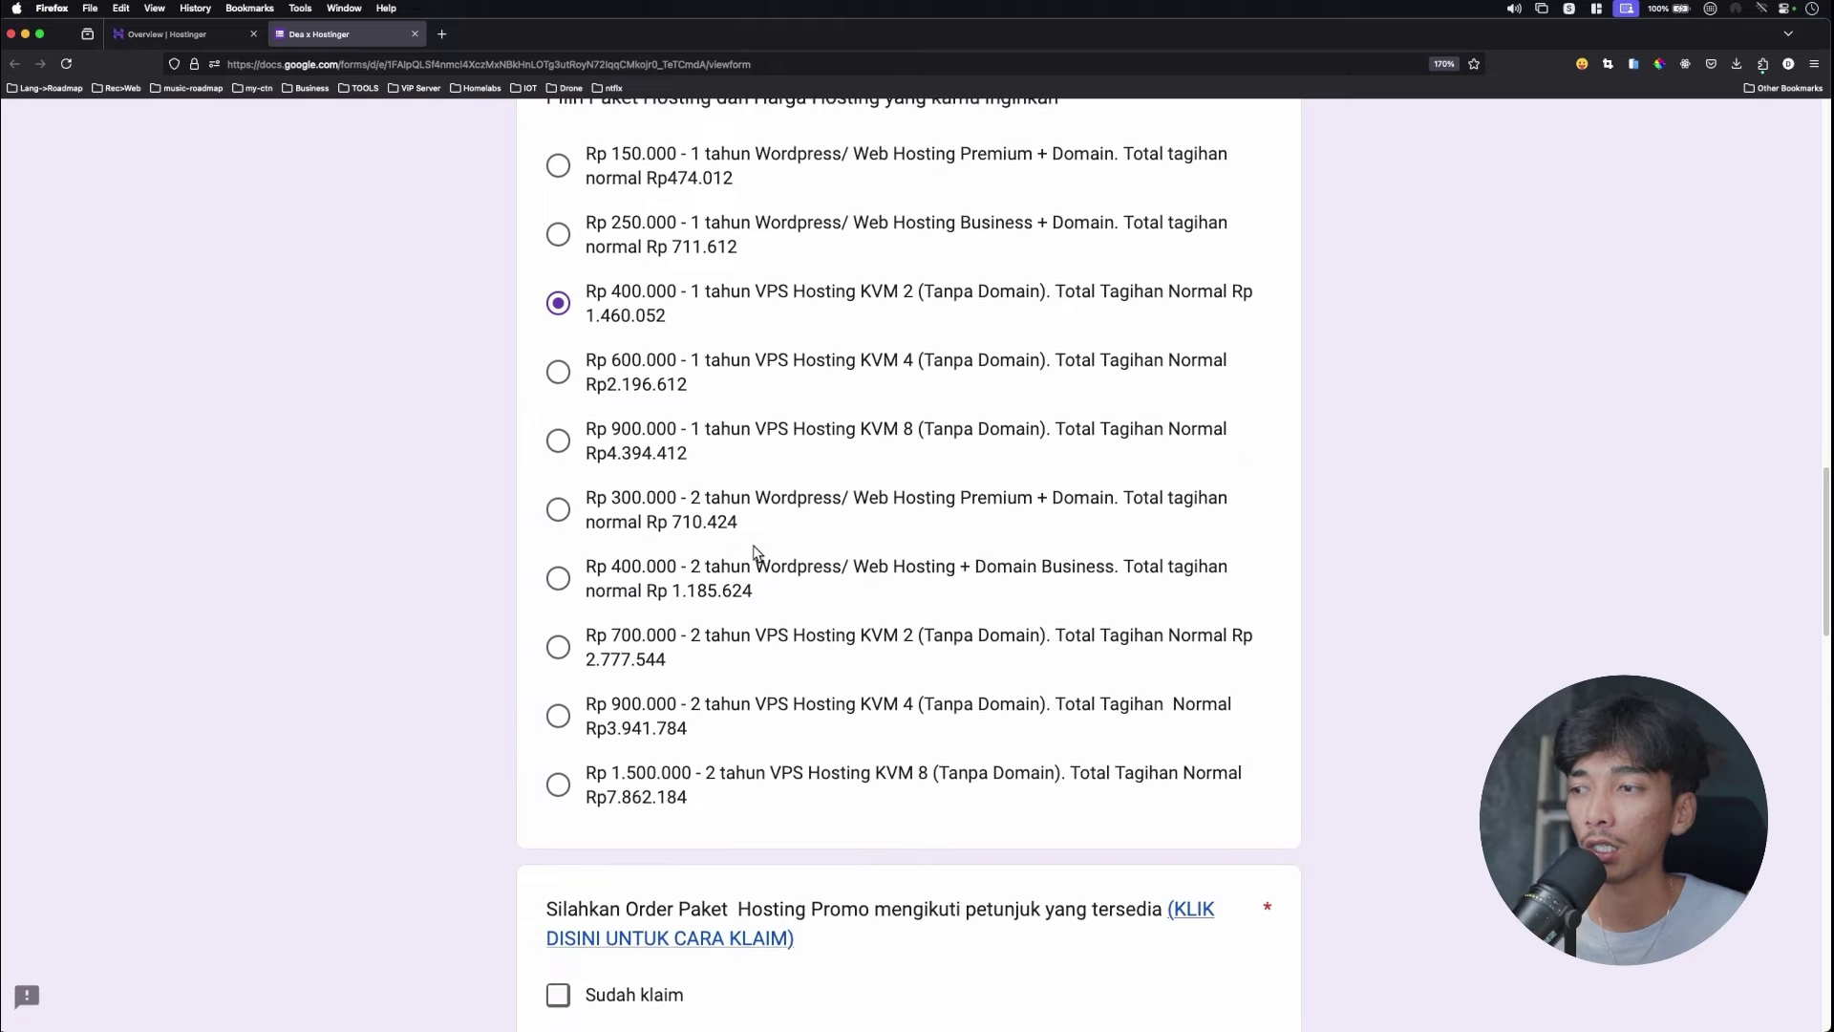
scroll(755, 654, "down", 2)
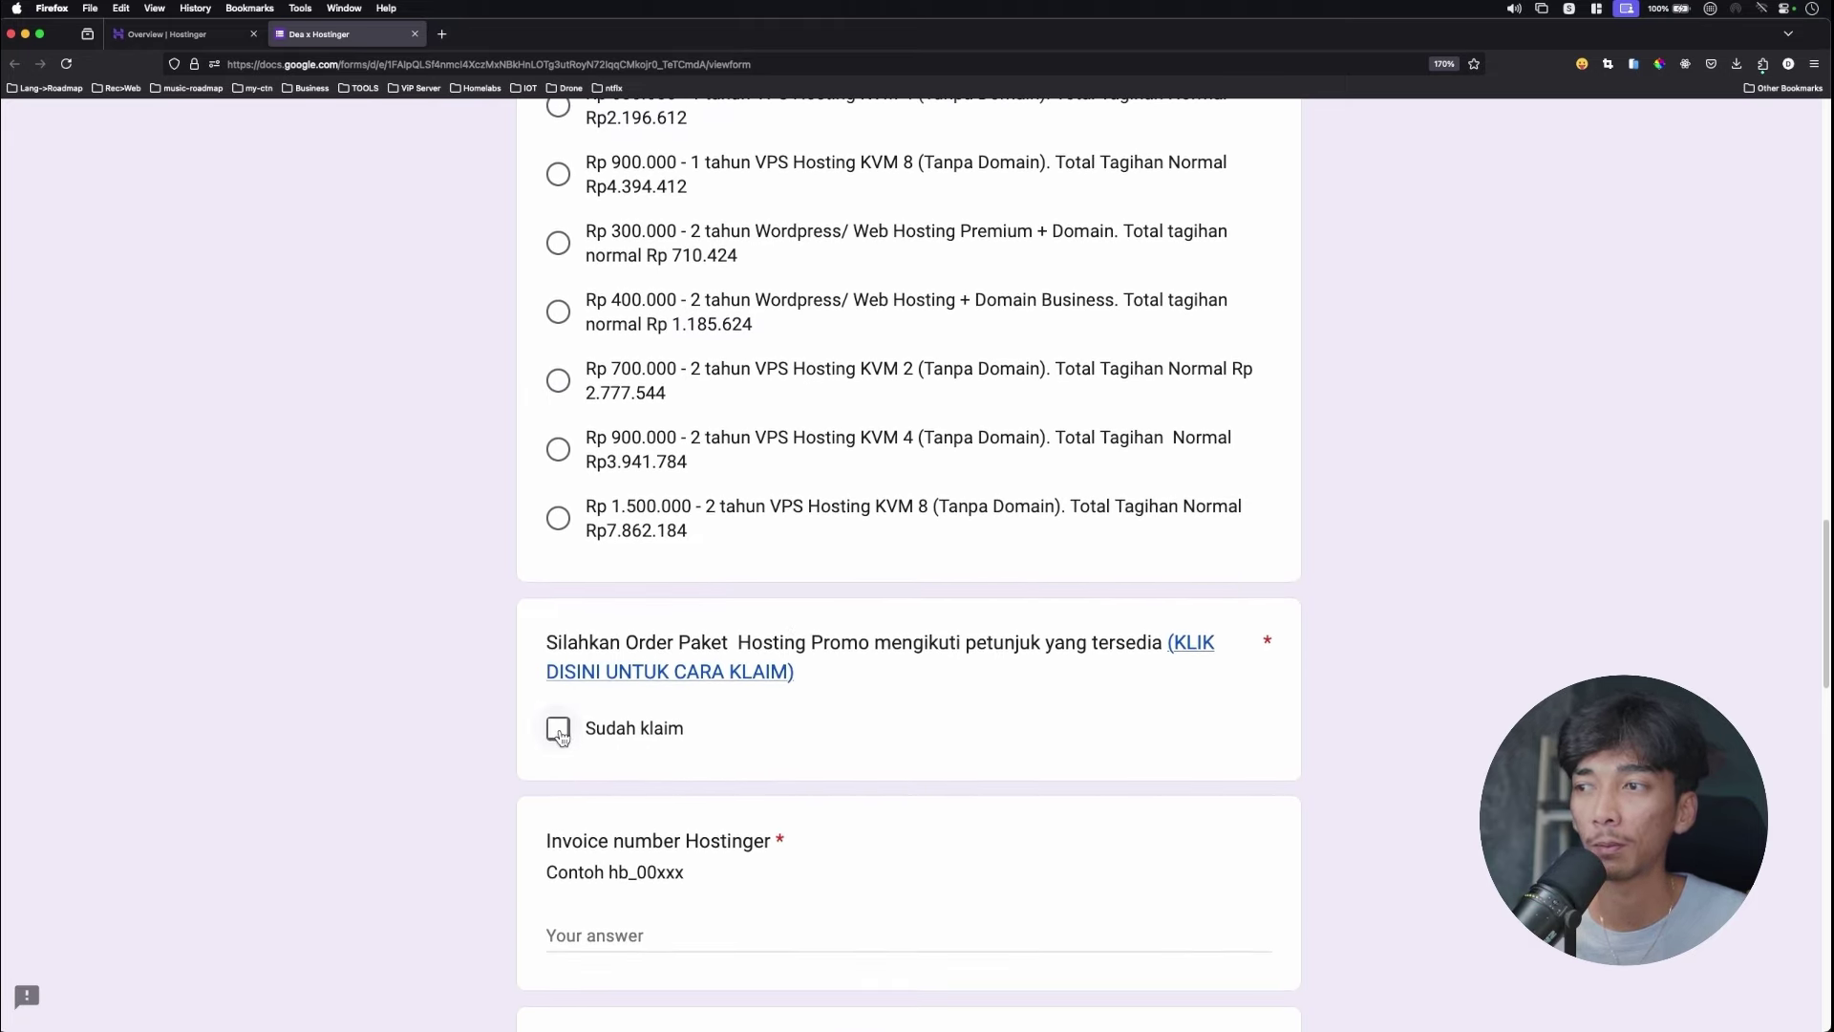
left_click(559, 730)
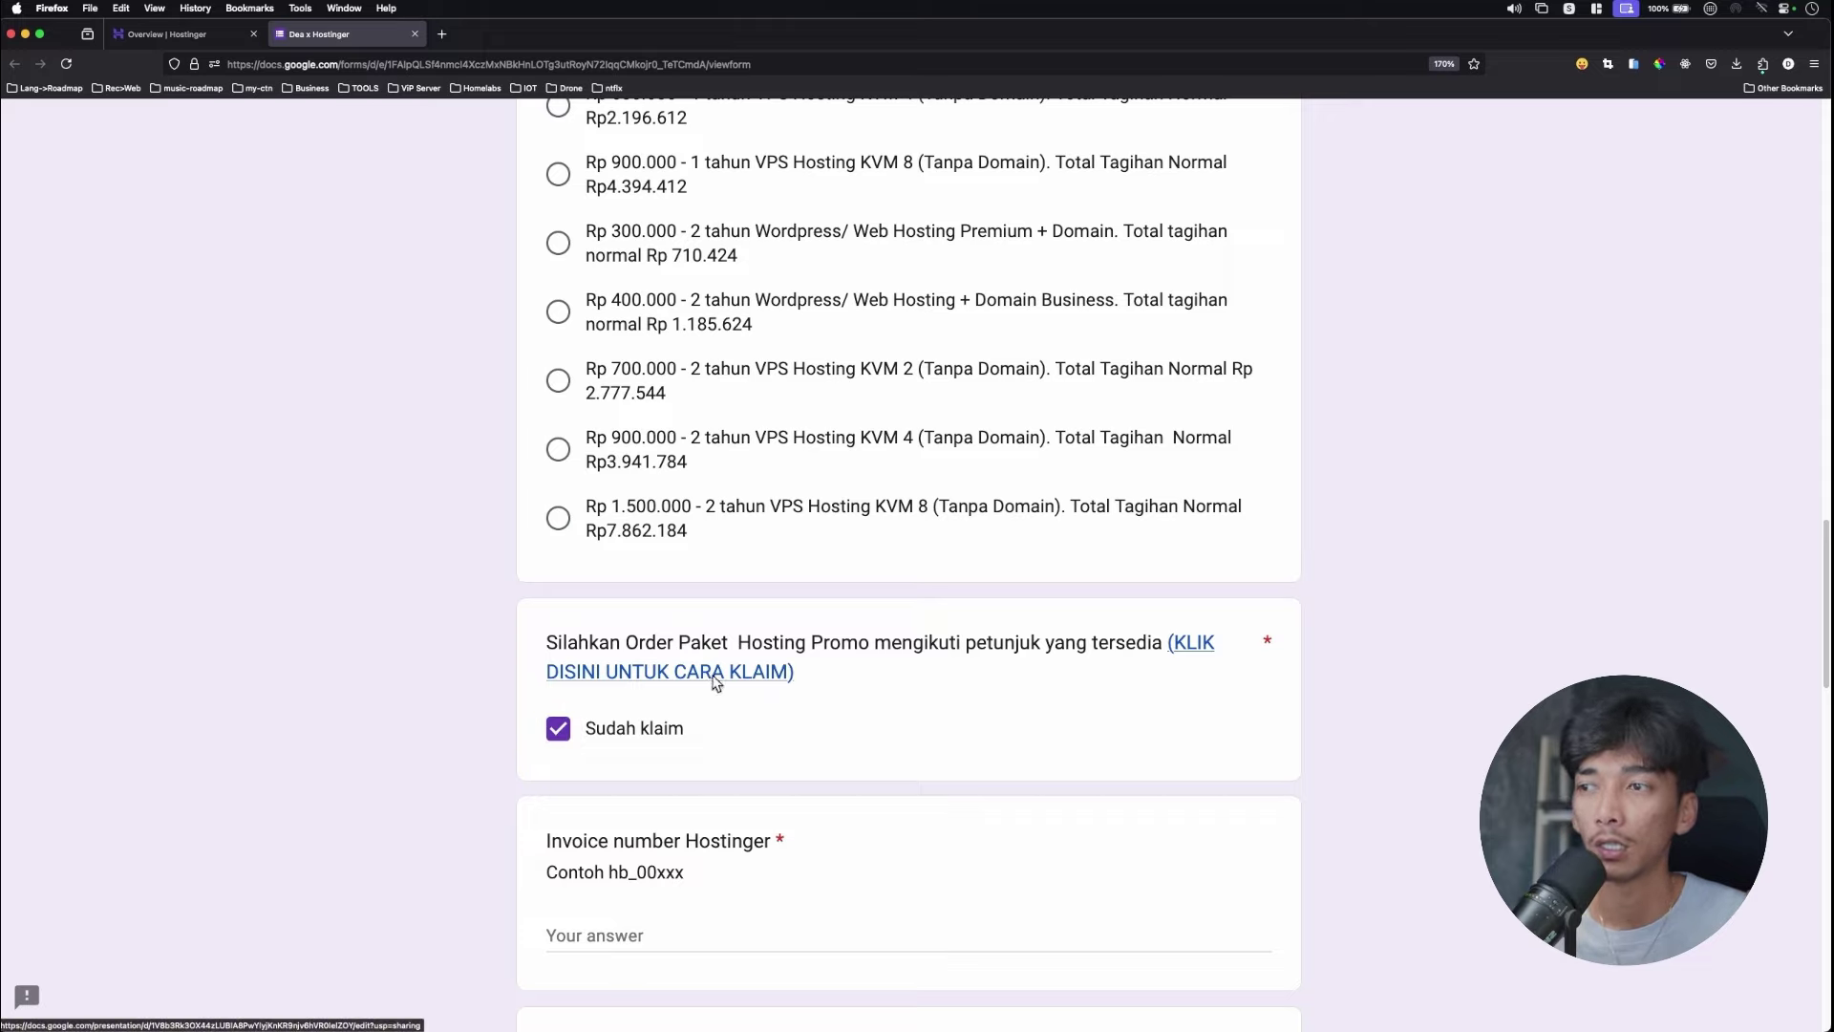
Bring up the context menu for the KLIK DISINI claim instructions link.
right_click(730, 678)
key("Escape")
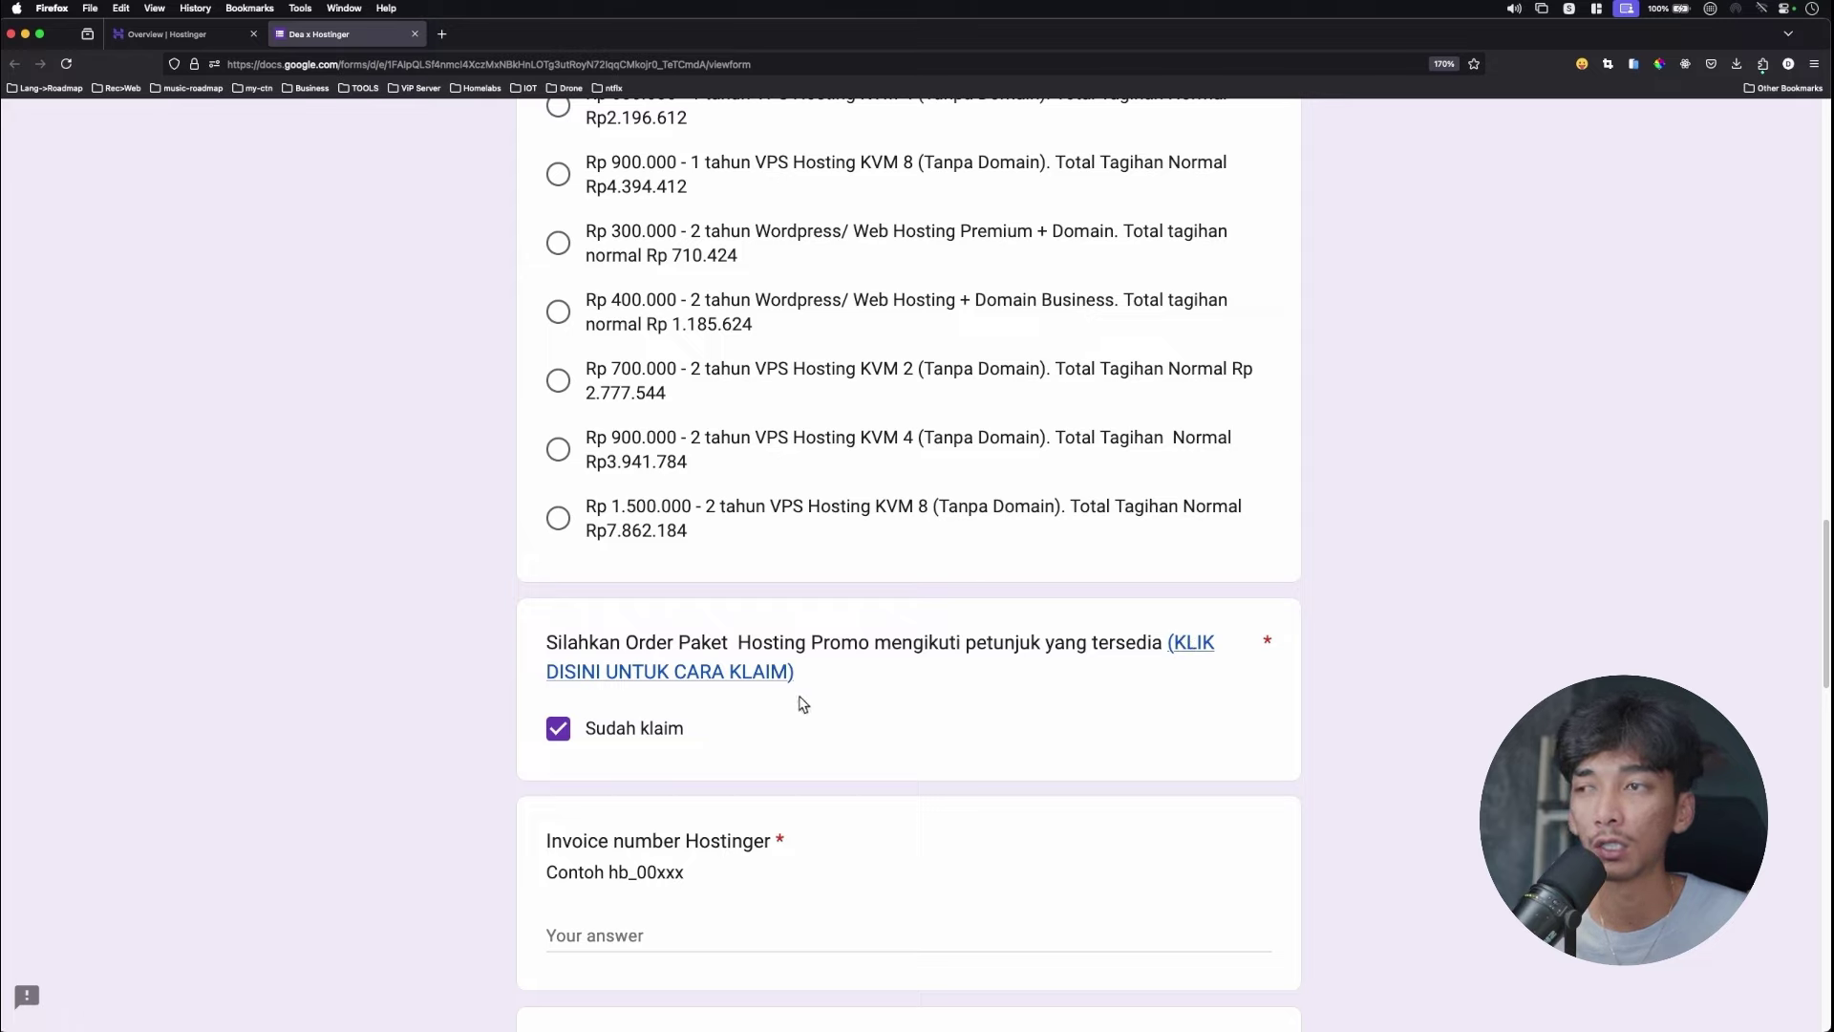
right_click(709, 680)
Open the claim guide in a new tab and go to slide 4's s.id promo link.
left_click(718, 683)
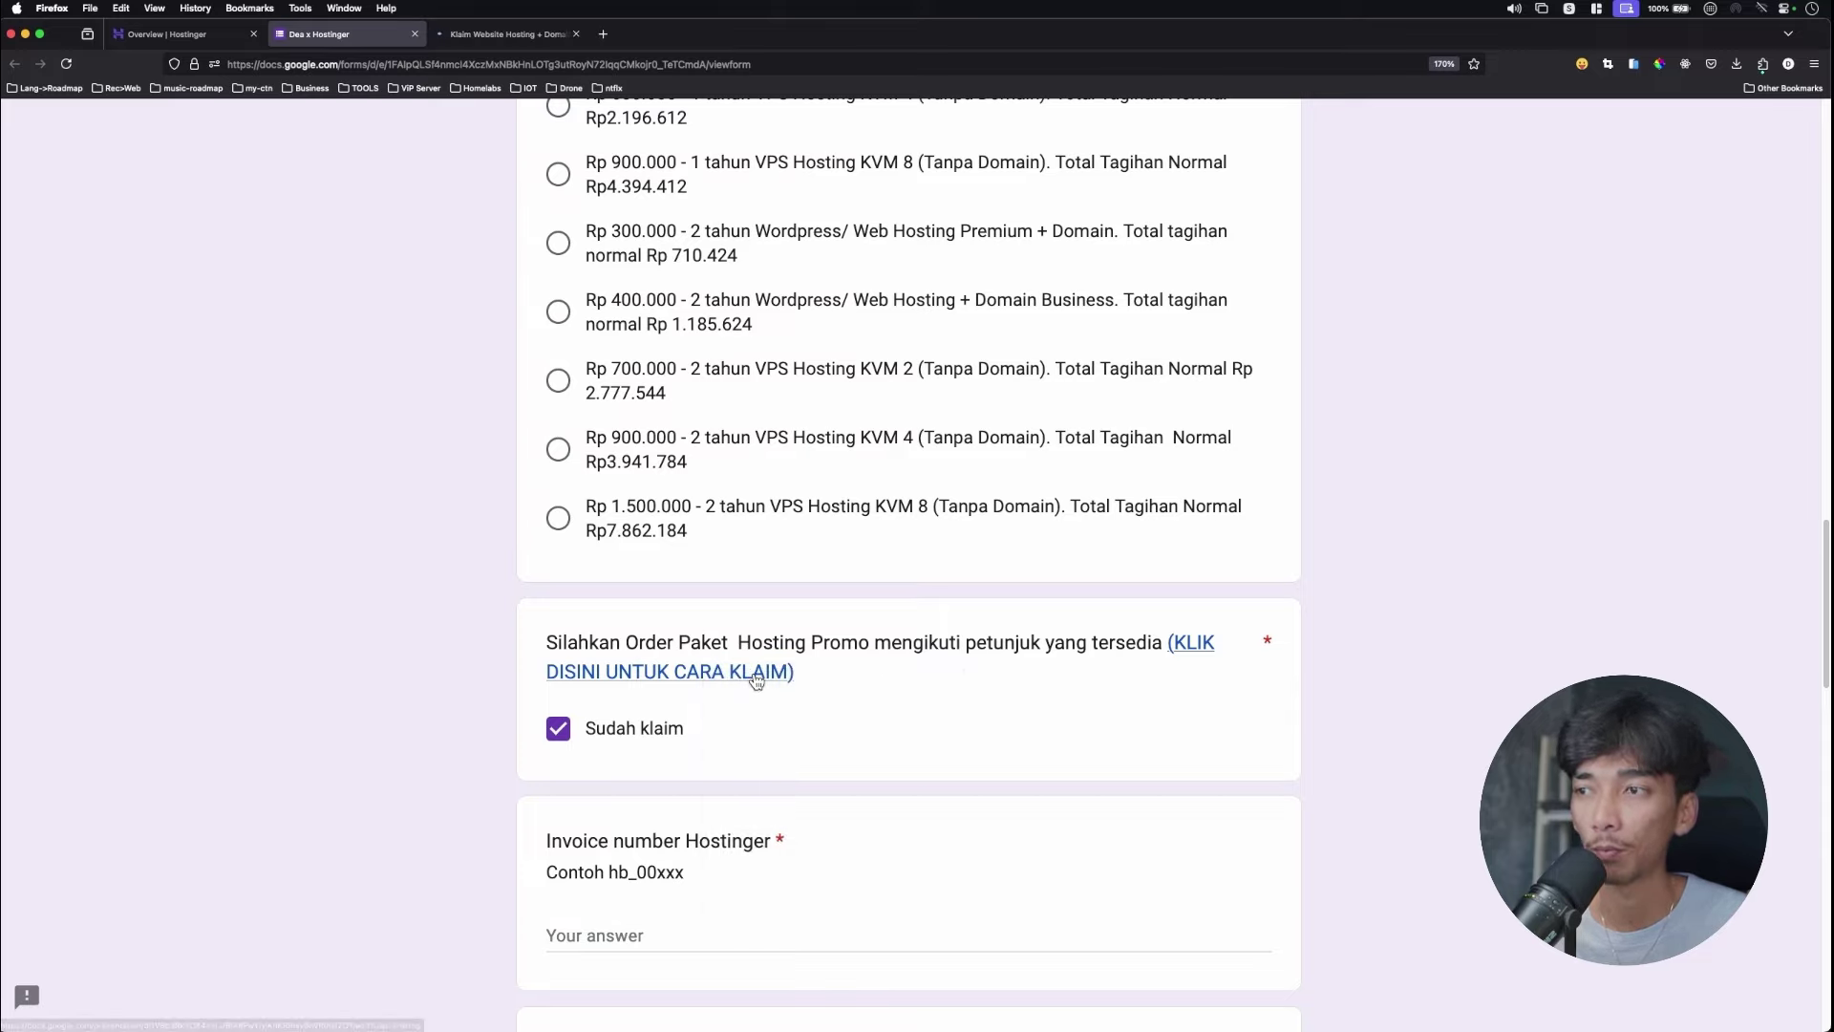
left_click(507, 33)
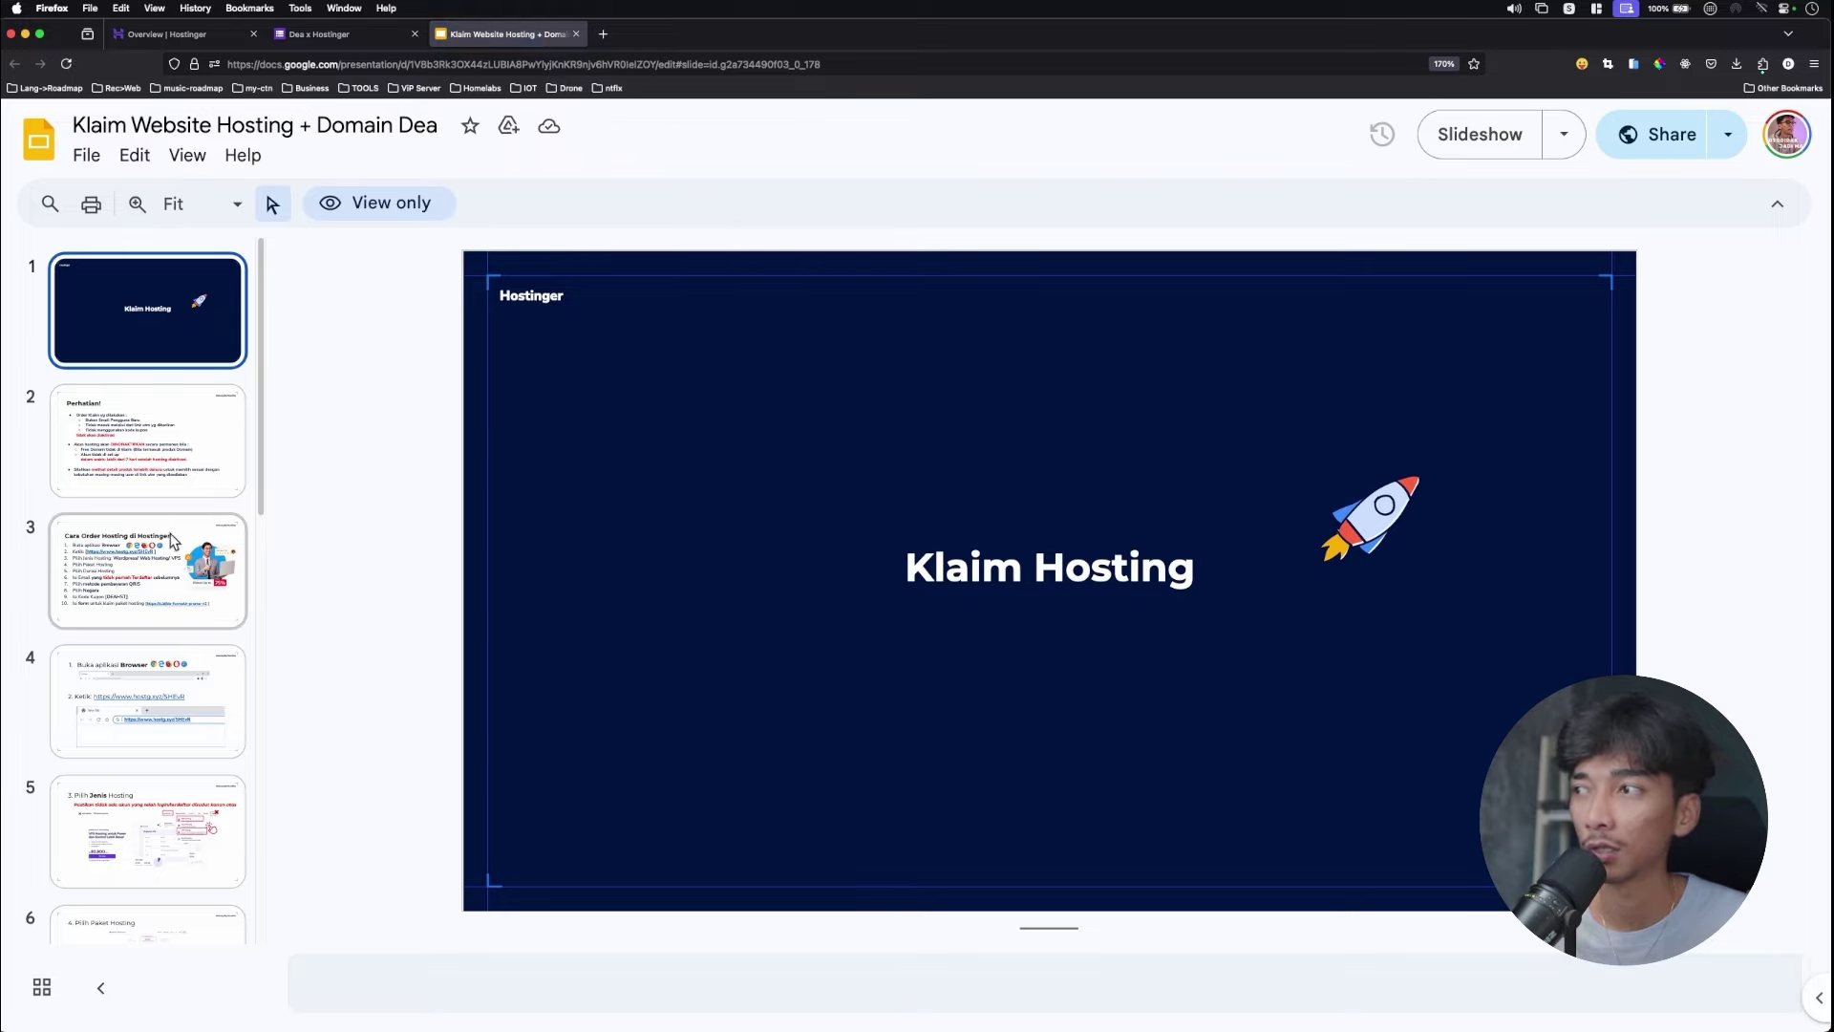
left_click(148, 700)
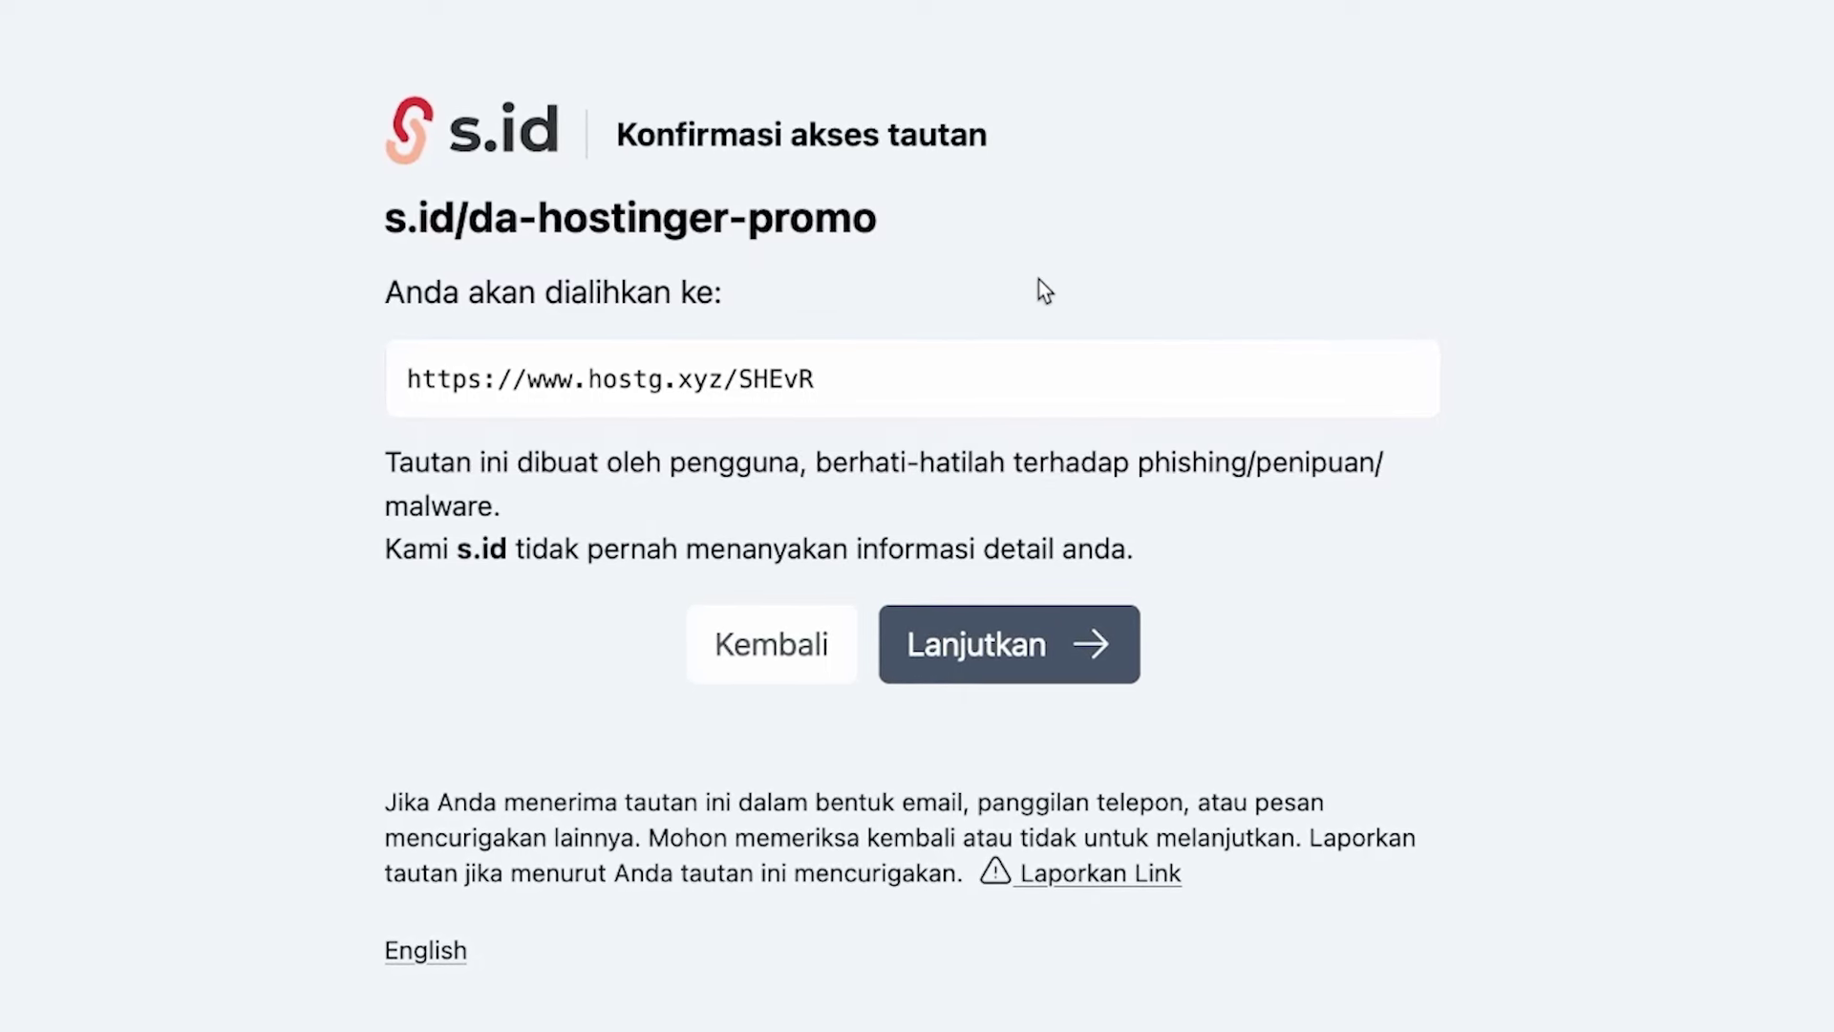
Continue to the Hostinger site, zoom in, and go to the VPS Hosting page.
left_click(1036, 676)
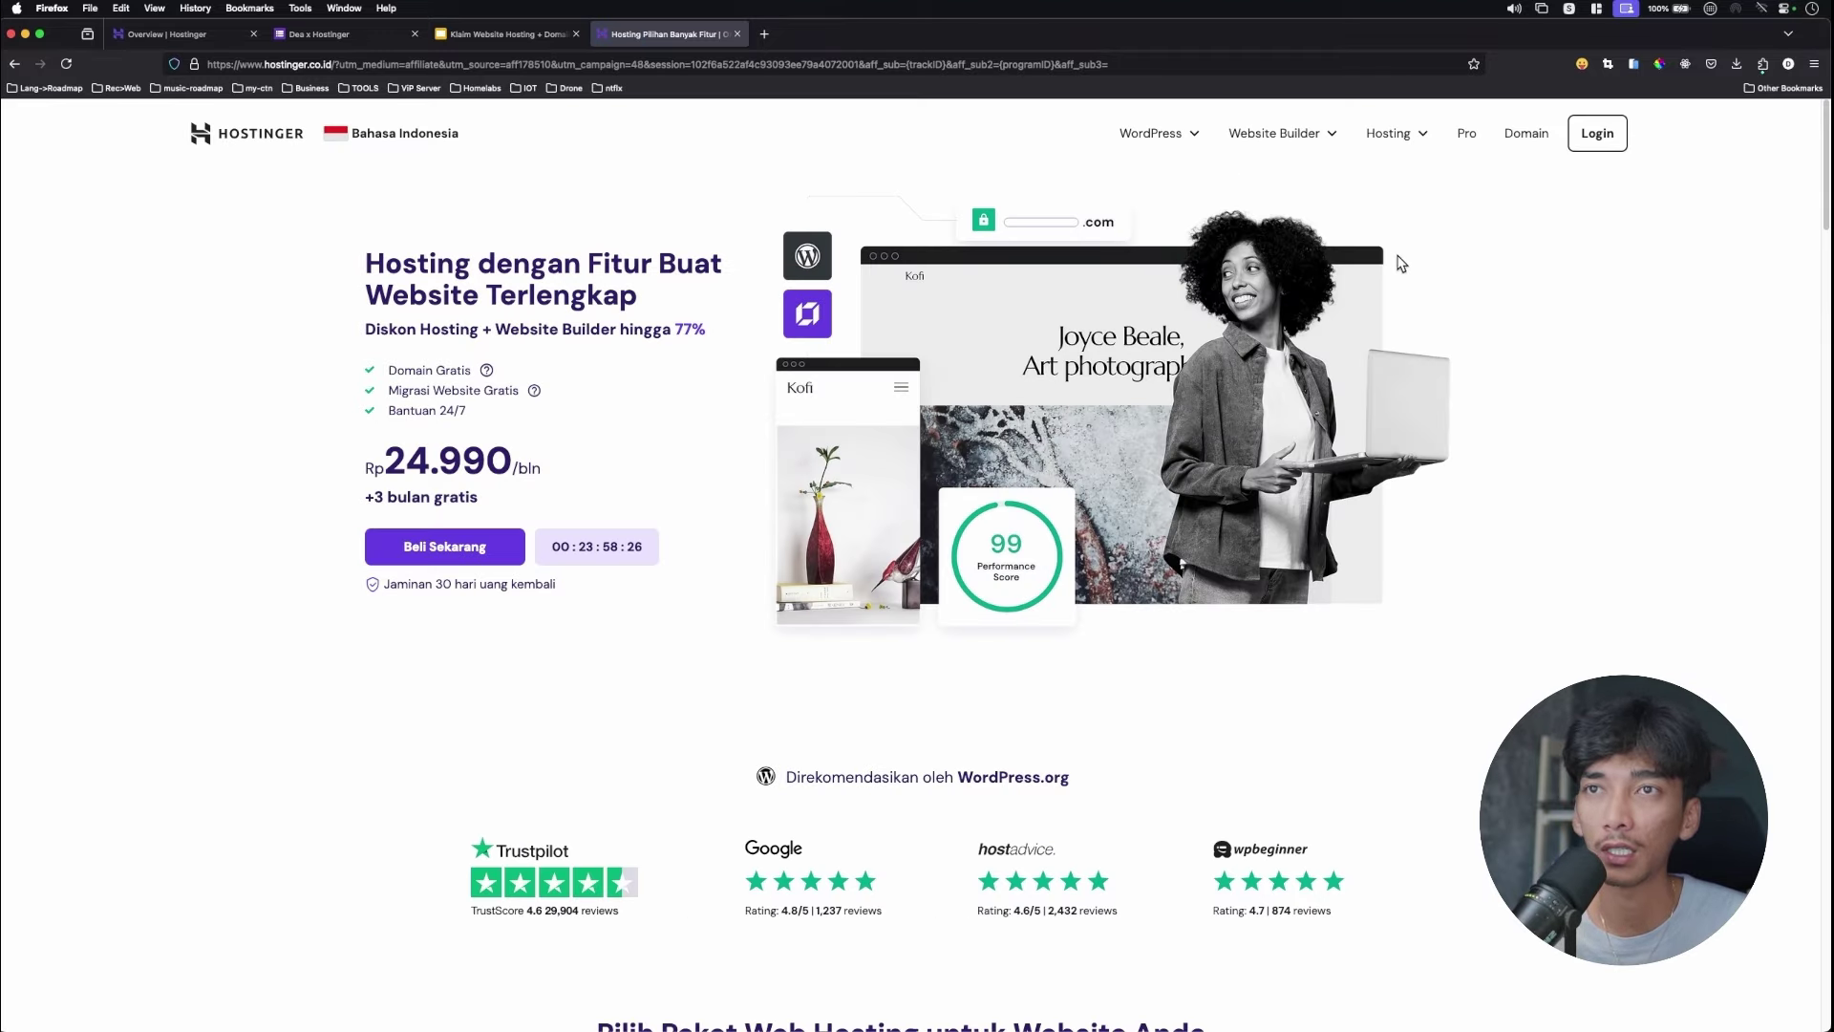
key("super+equal")
key("super+equal")
key("super+equal")
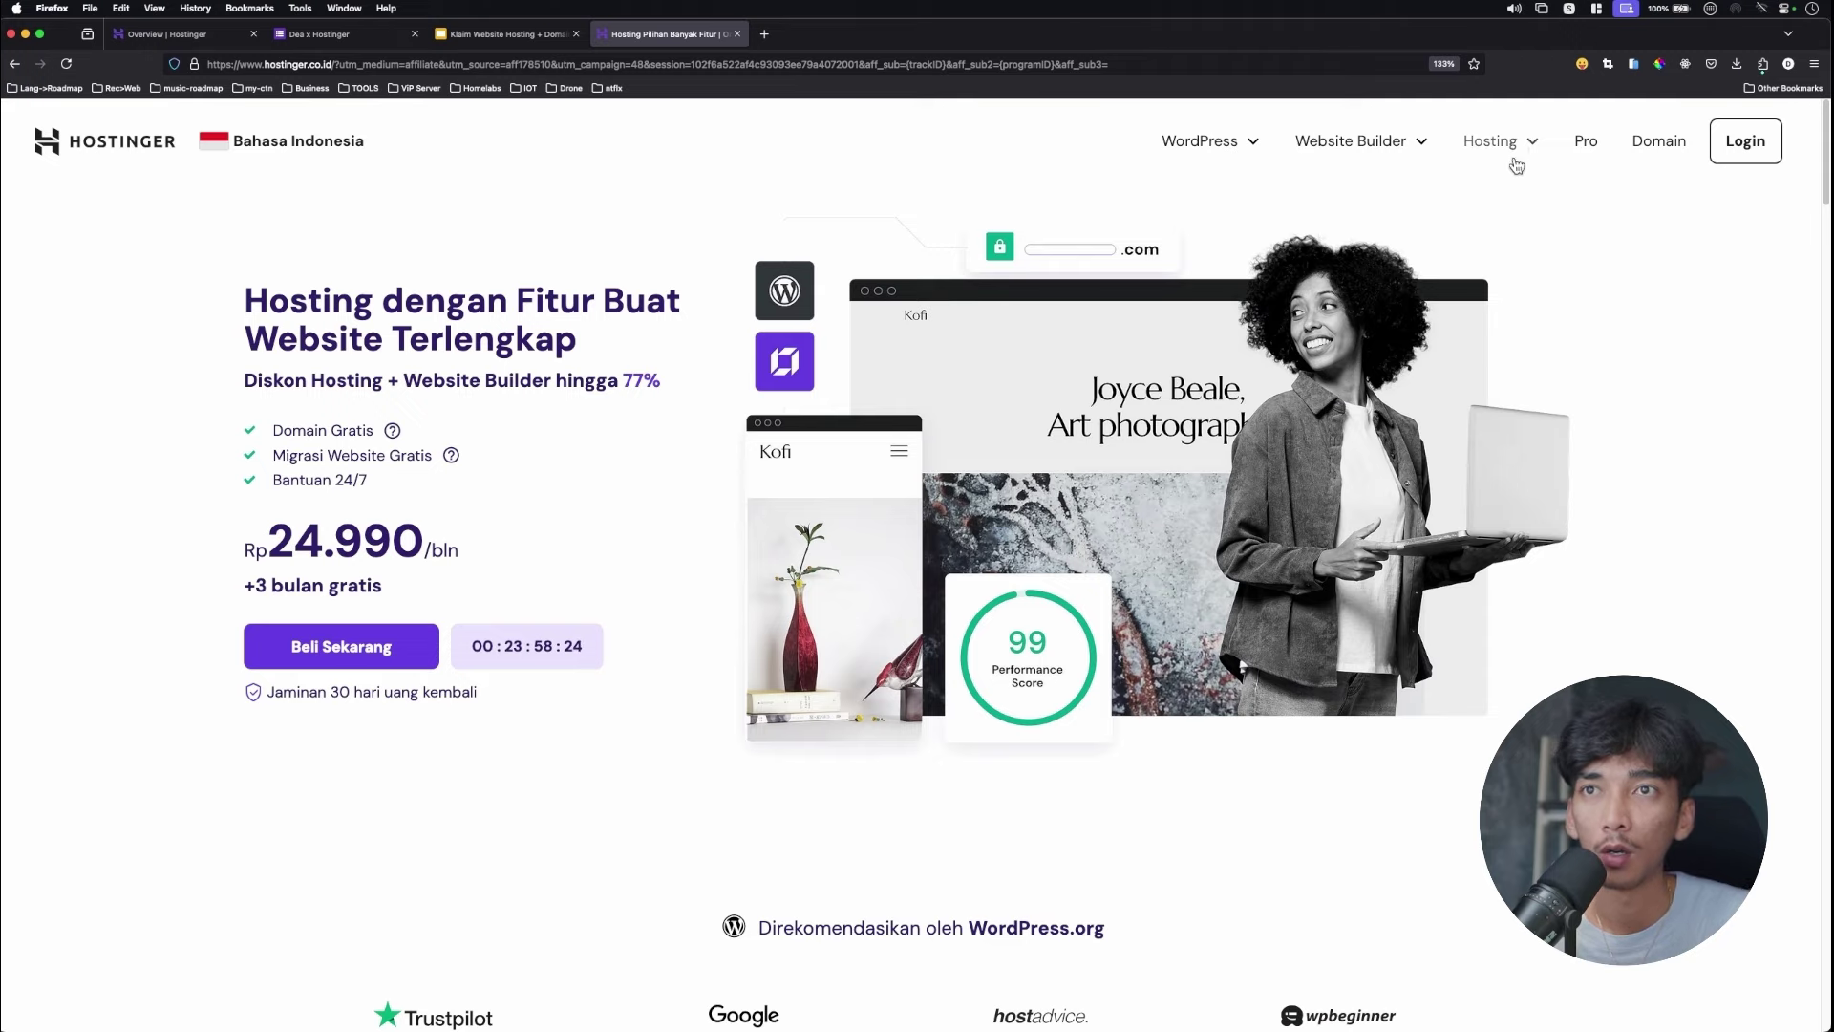
left_click(1532, 151)
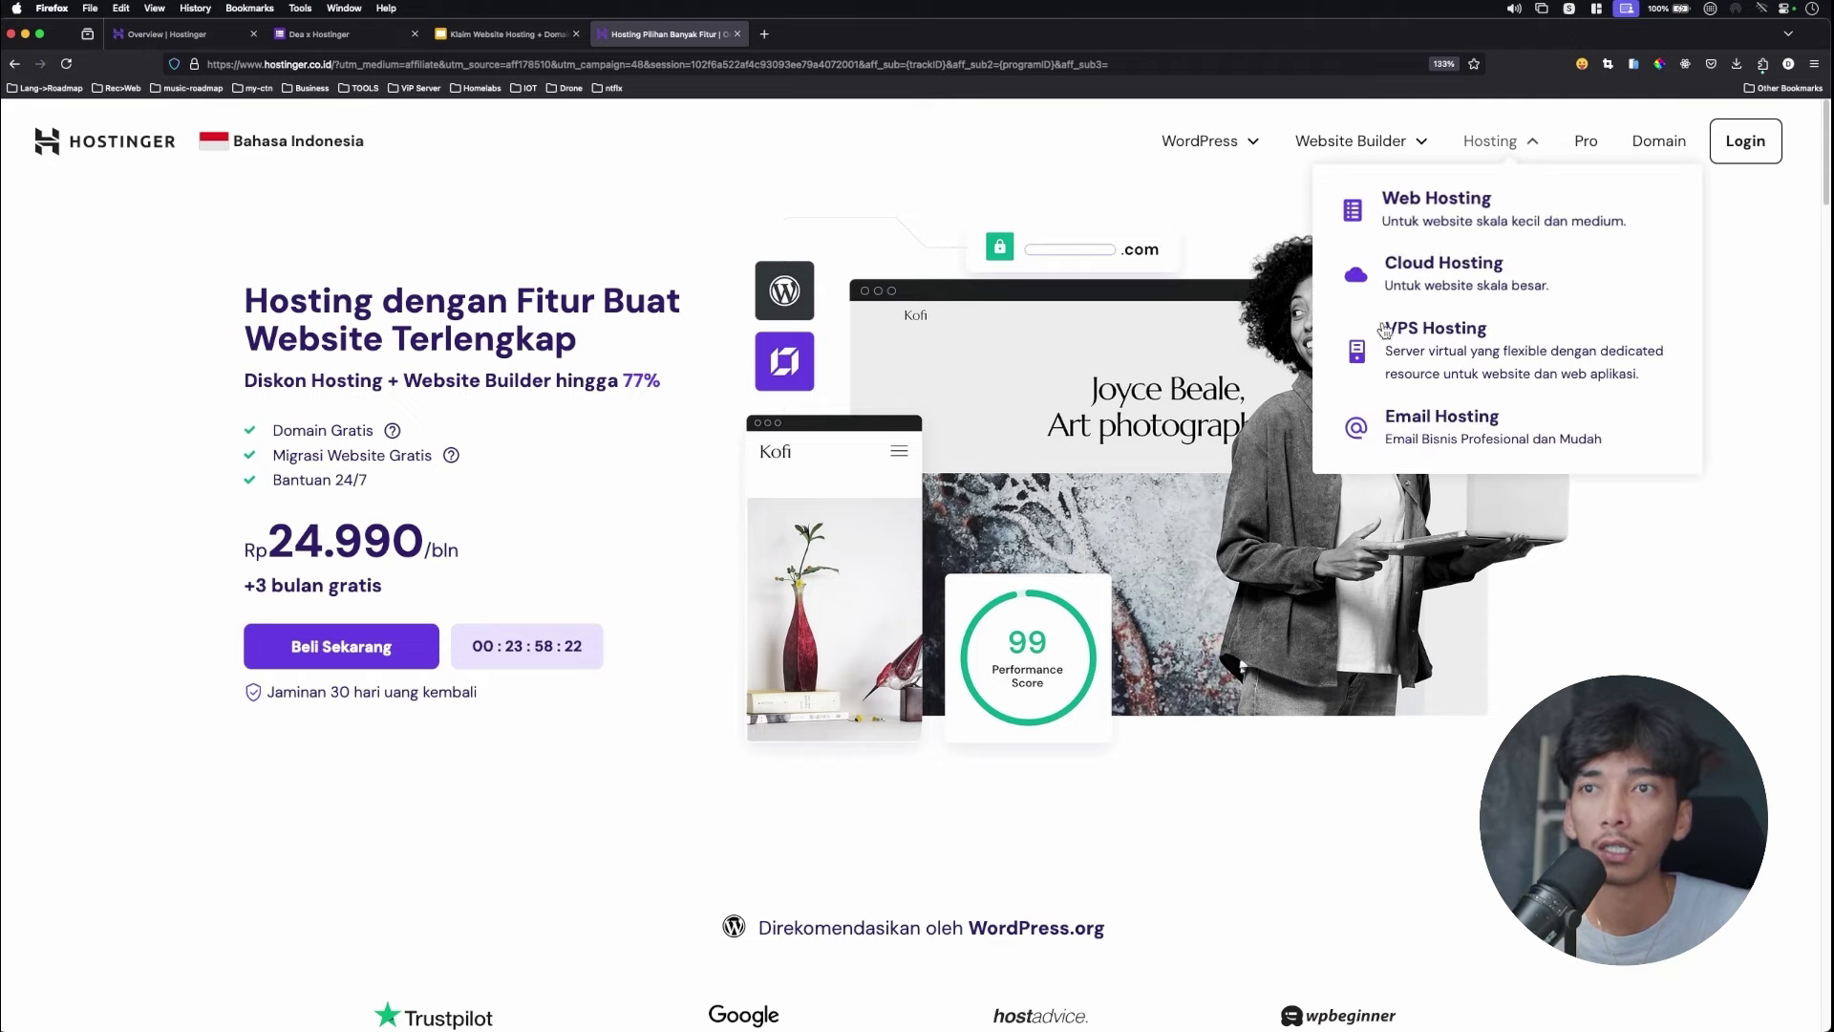
left_click(1428, 350)
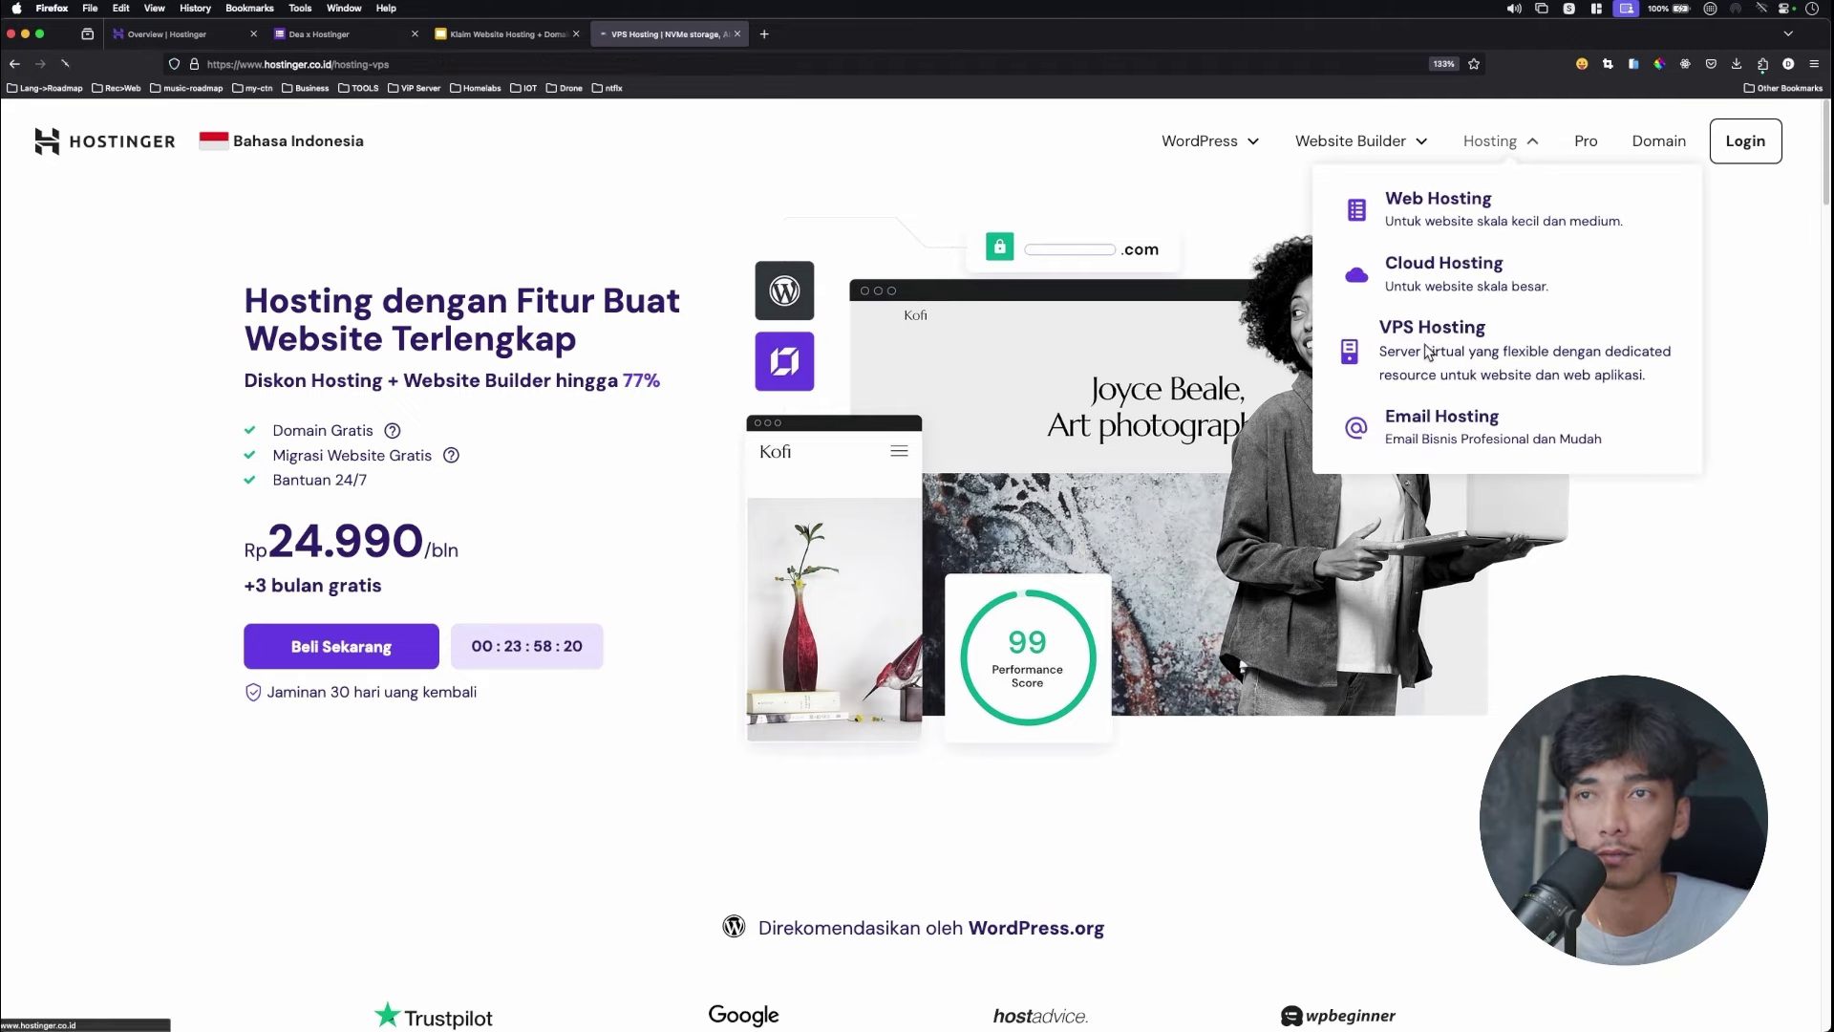
Check the chosen package on the form, then select the KVM 2 plan's Pilih Paket.
left_click(341, 38)
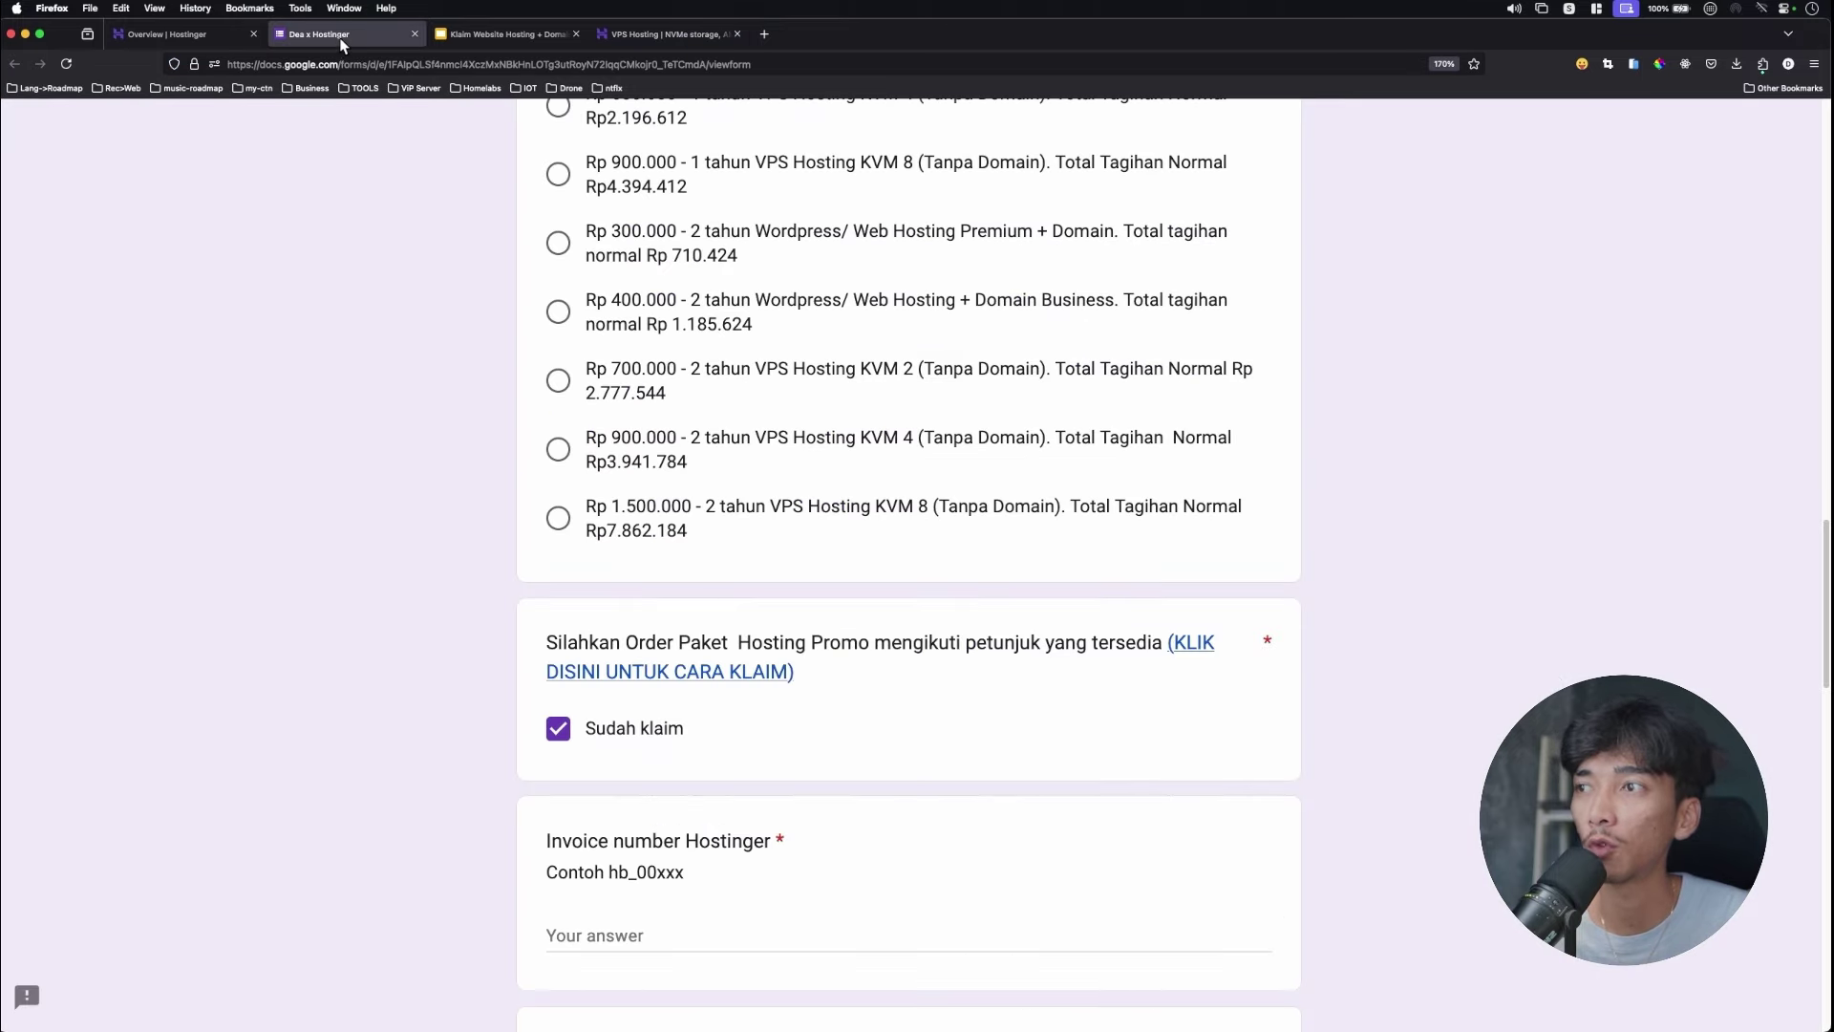
scroll(865, 365, "up", 5)
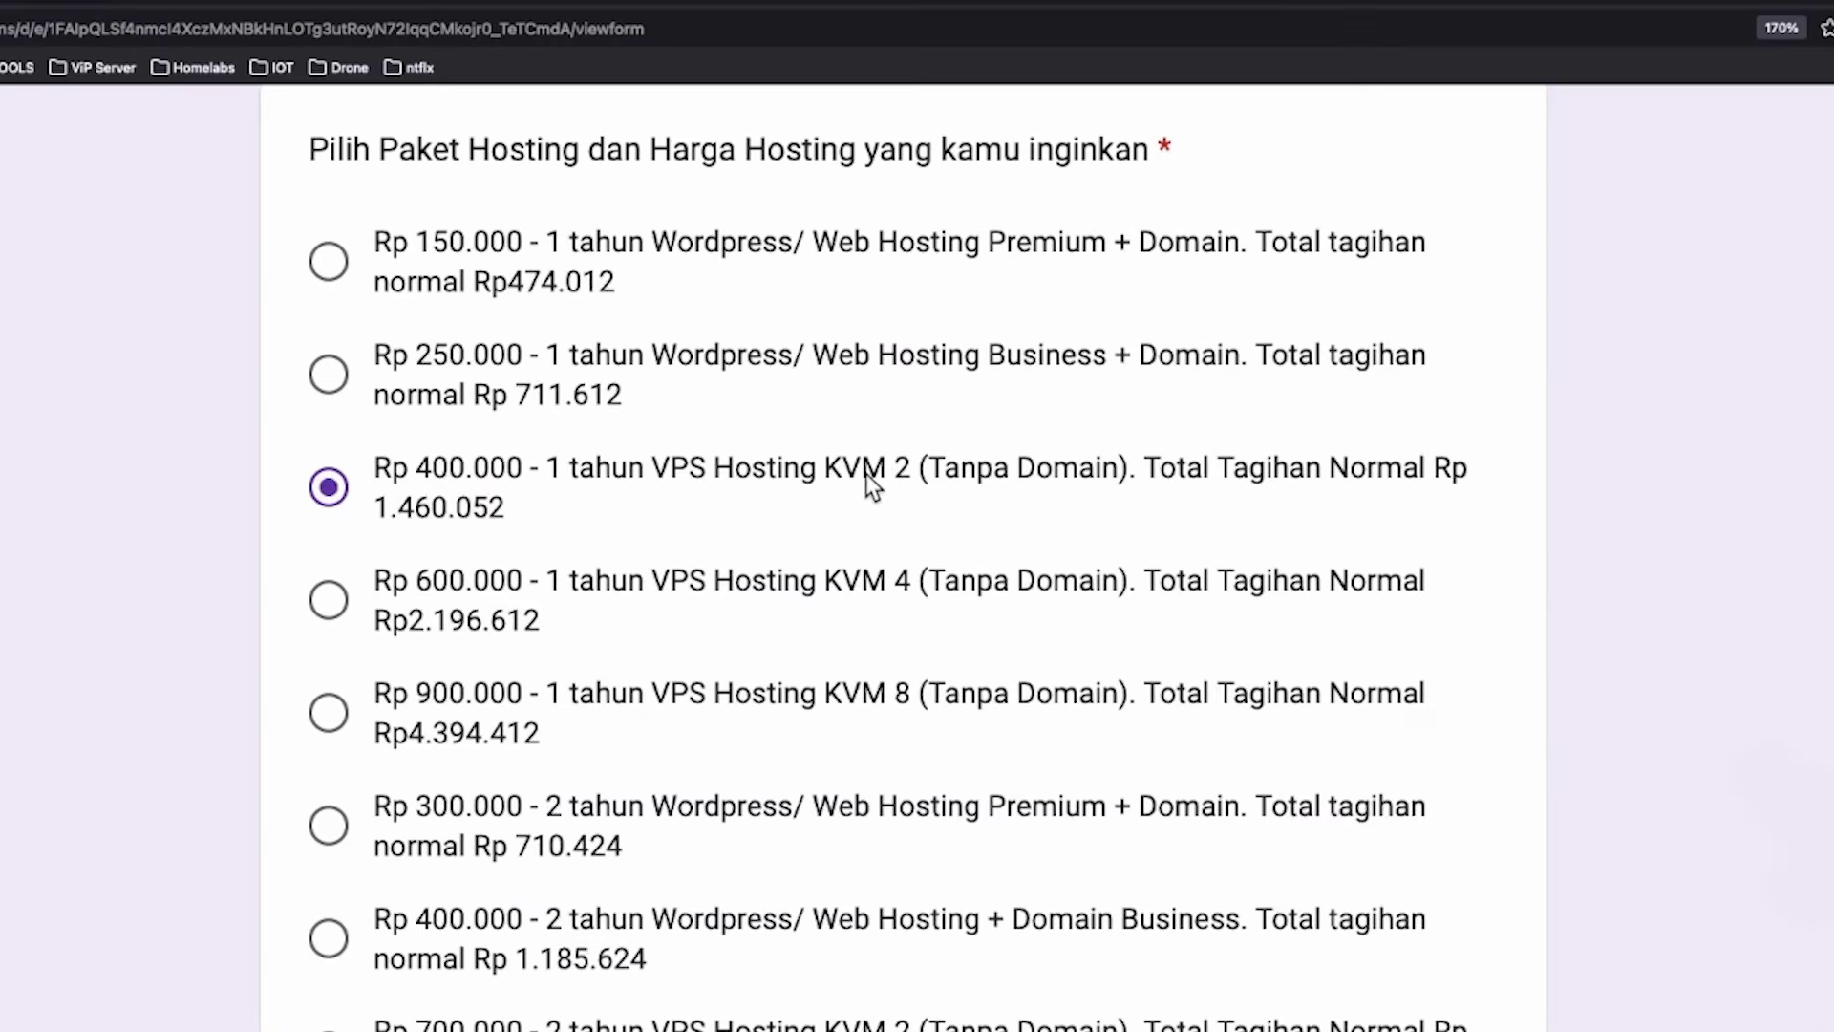
left_click(669, 33)
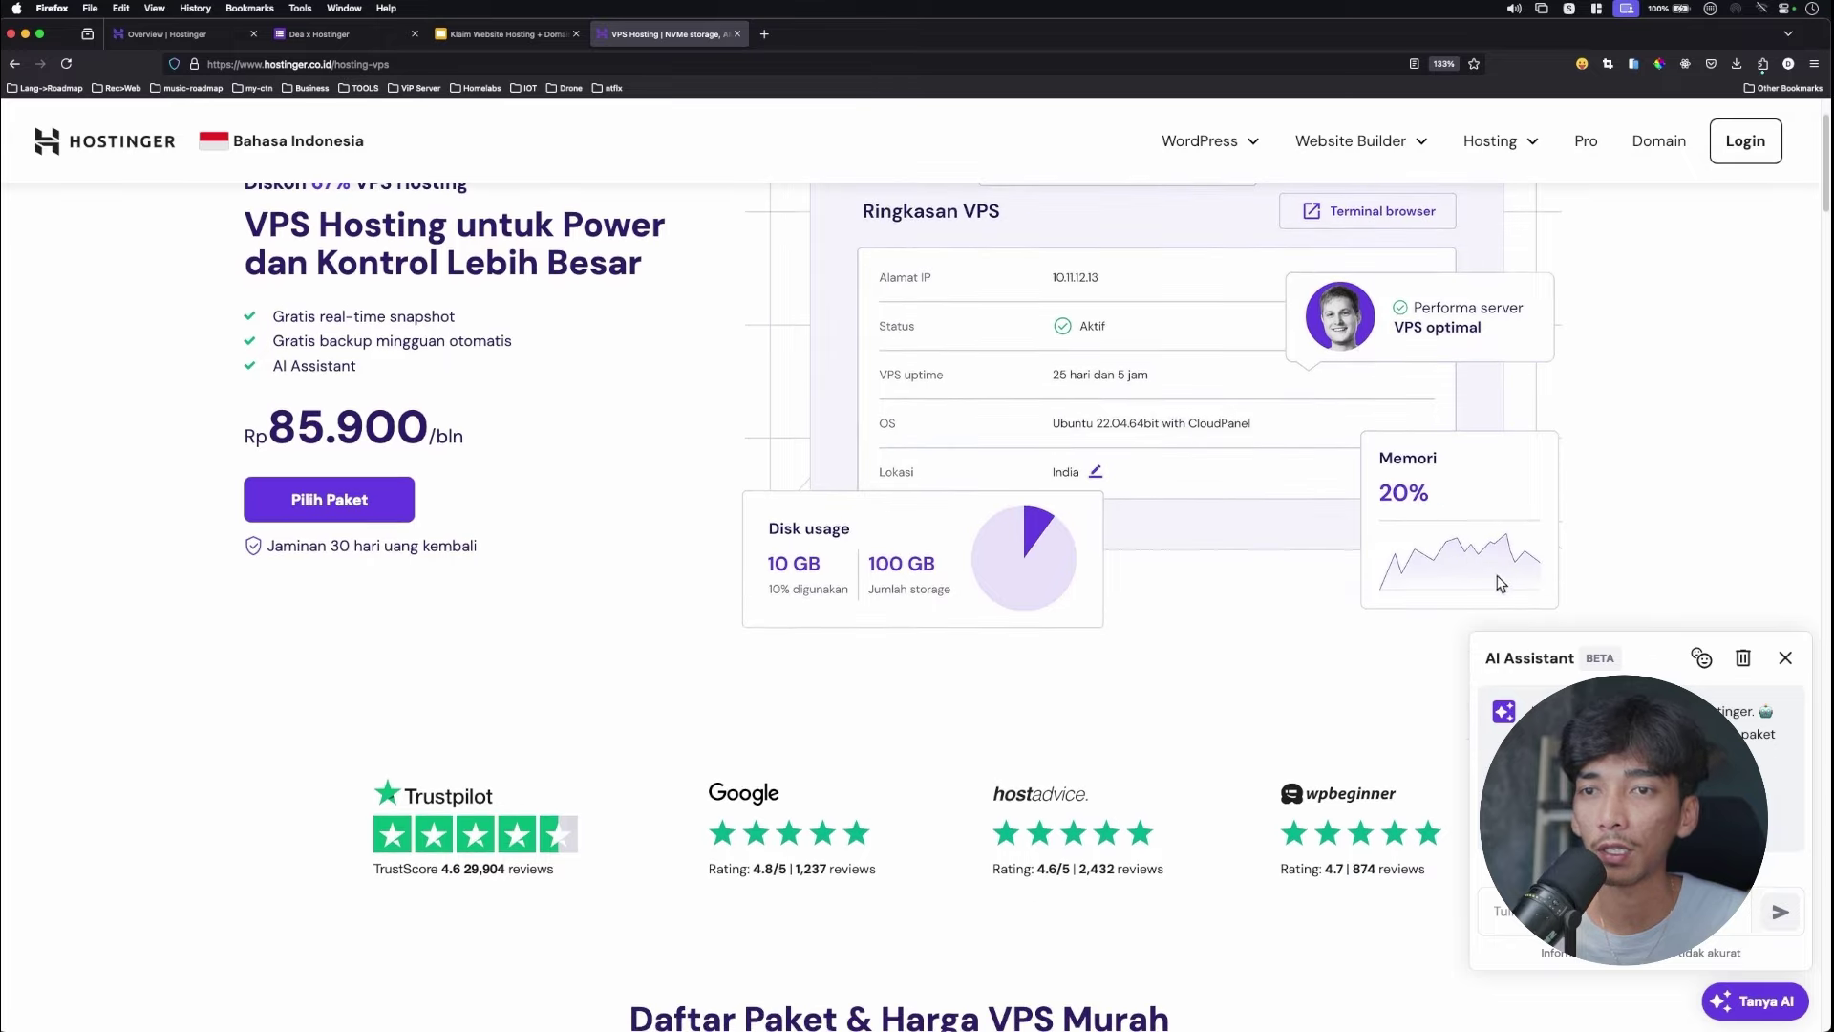
left_click(1791, 668)
scroll(625, 329, "down", 10)
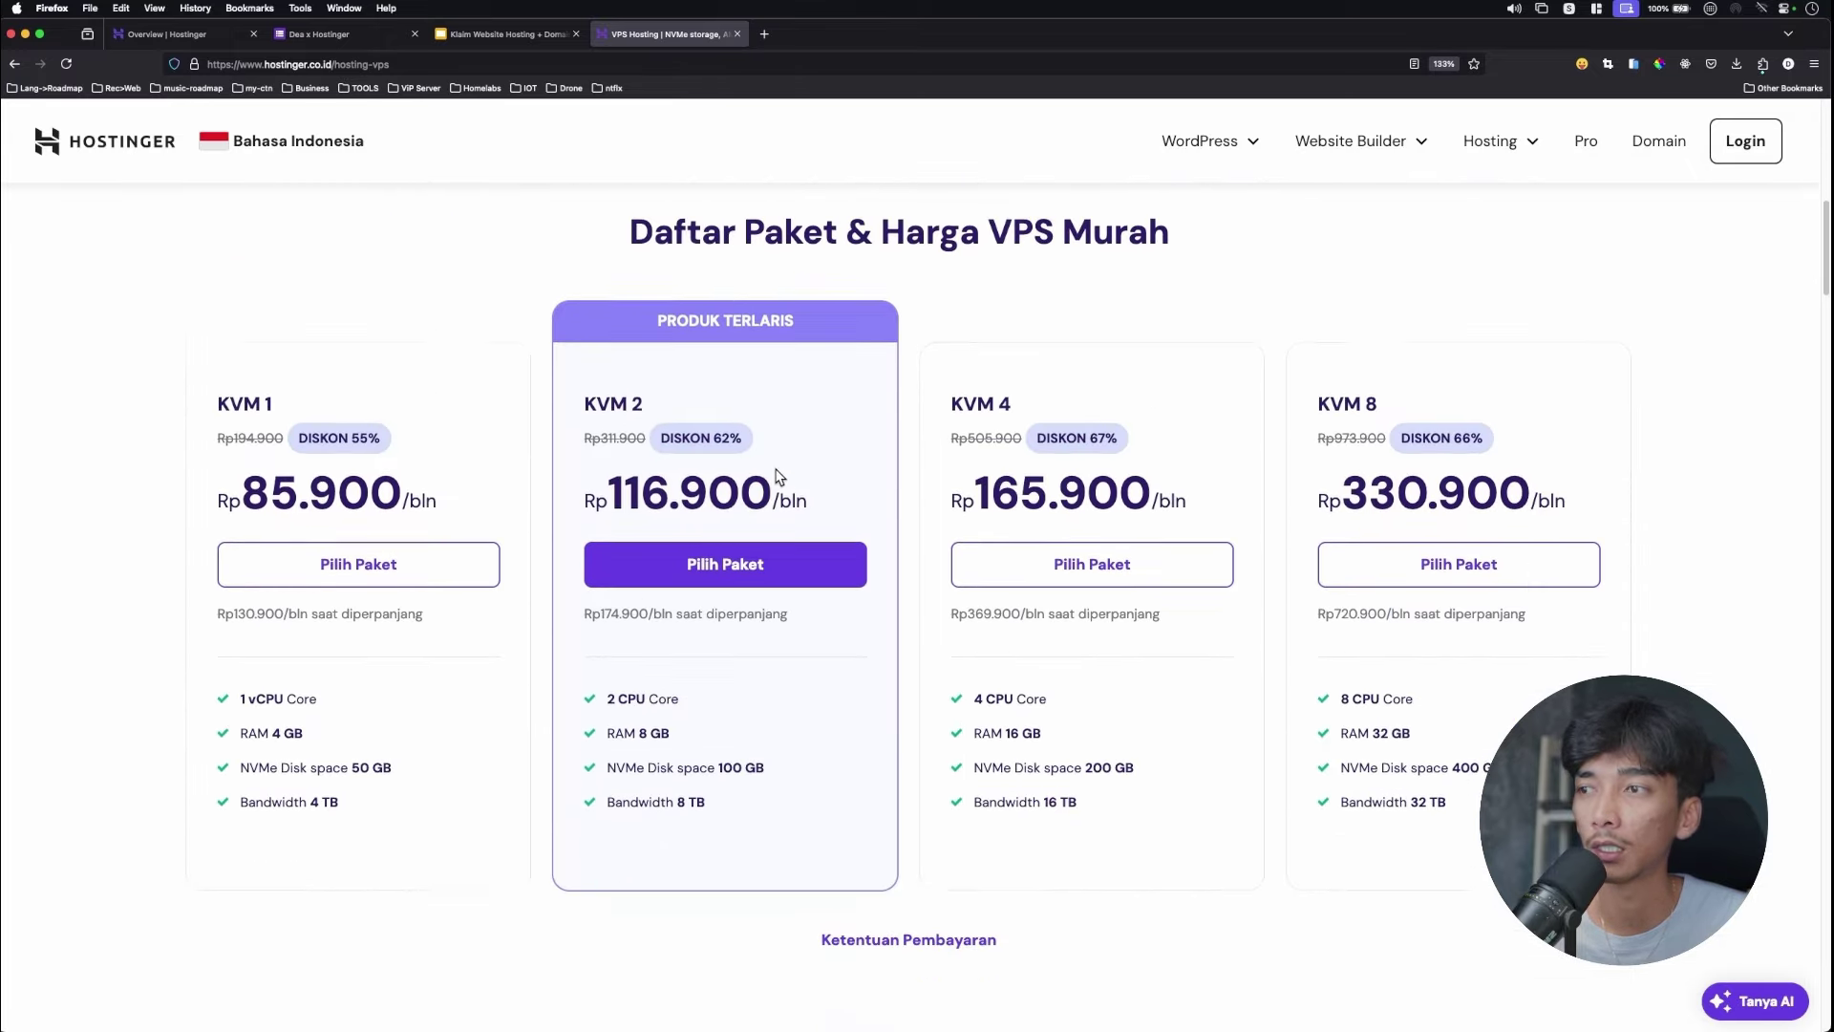
scroll(626, 330, "up", 2)
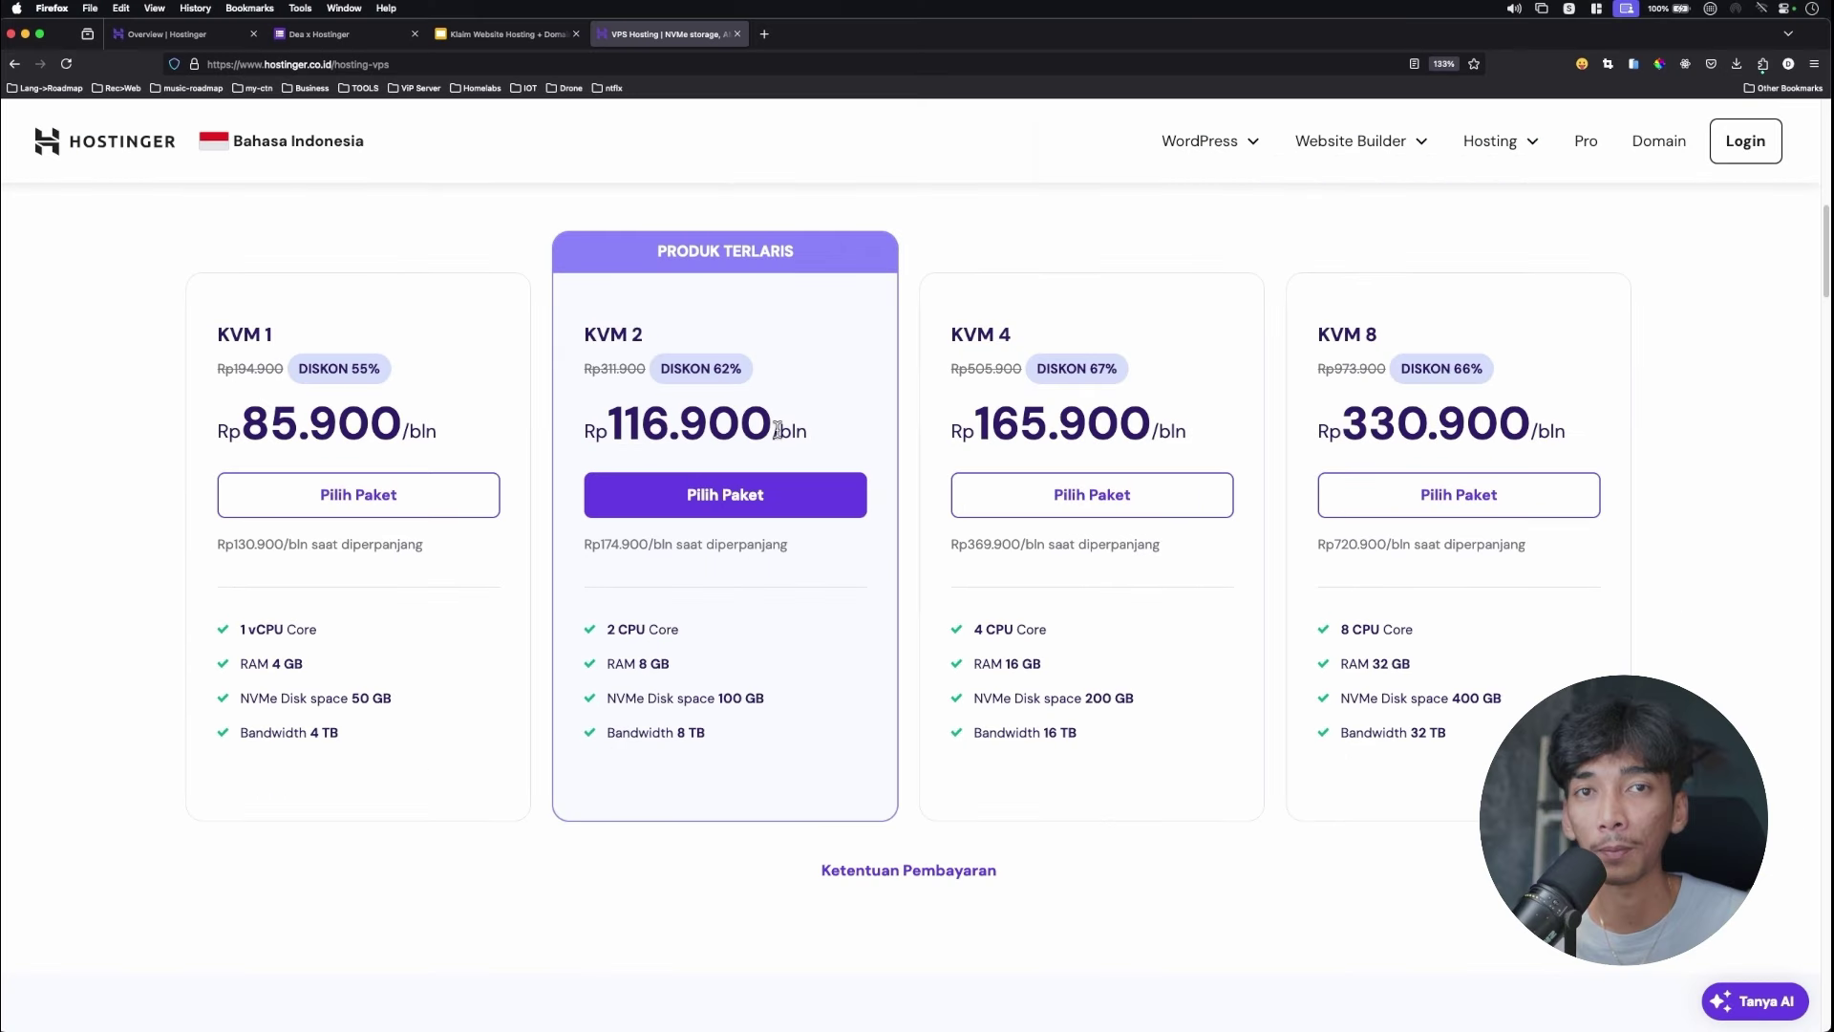
left_click(342, 43)
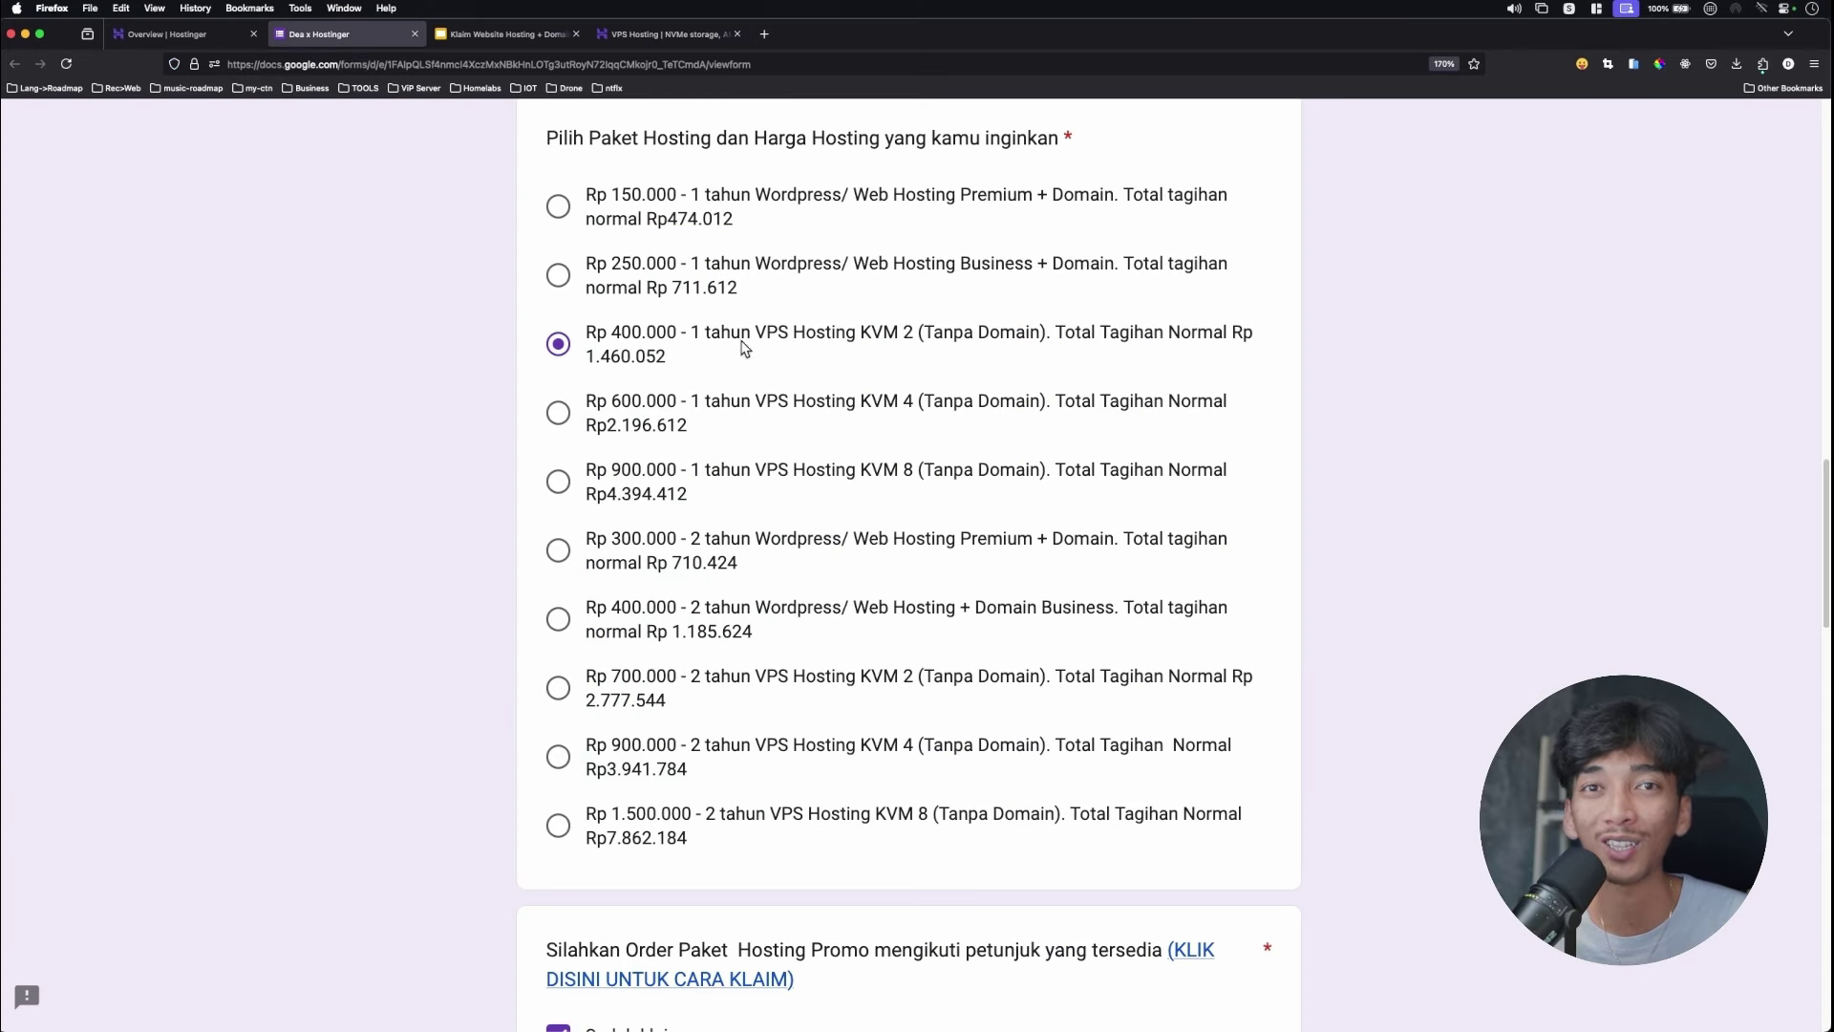
left_click(674, 33)
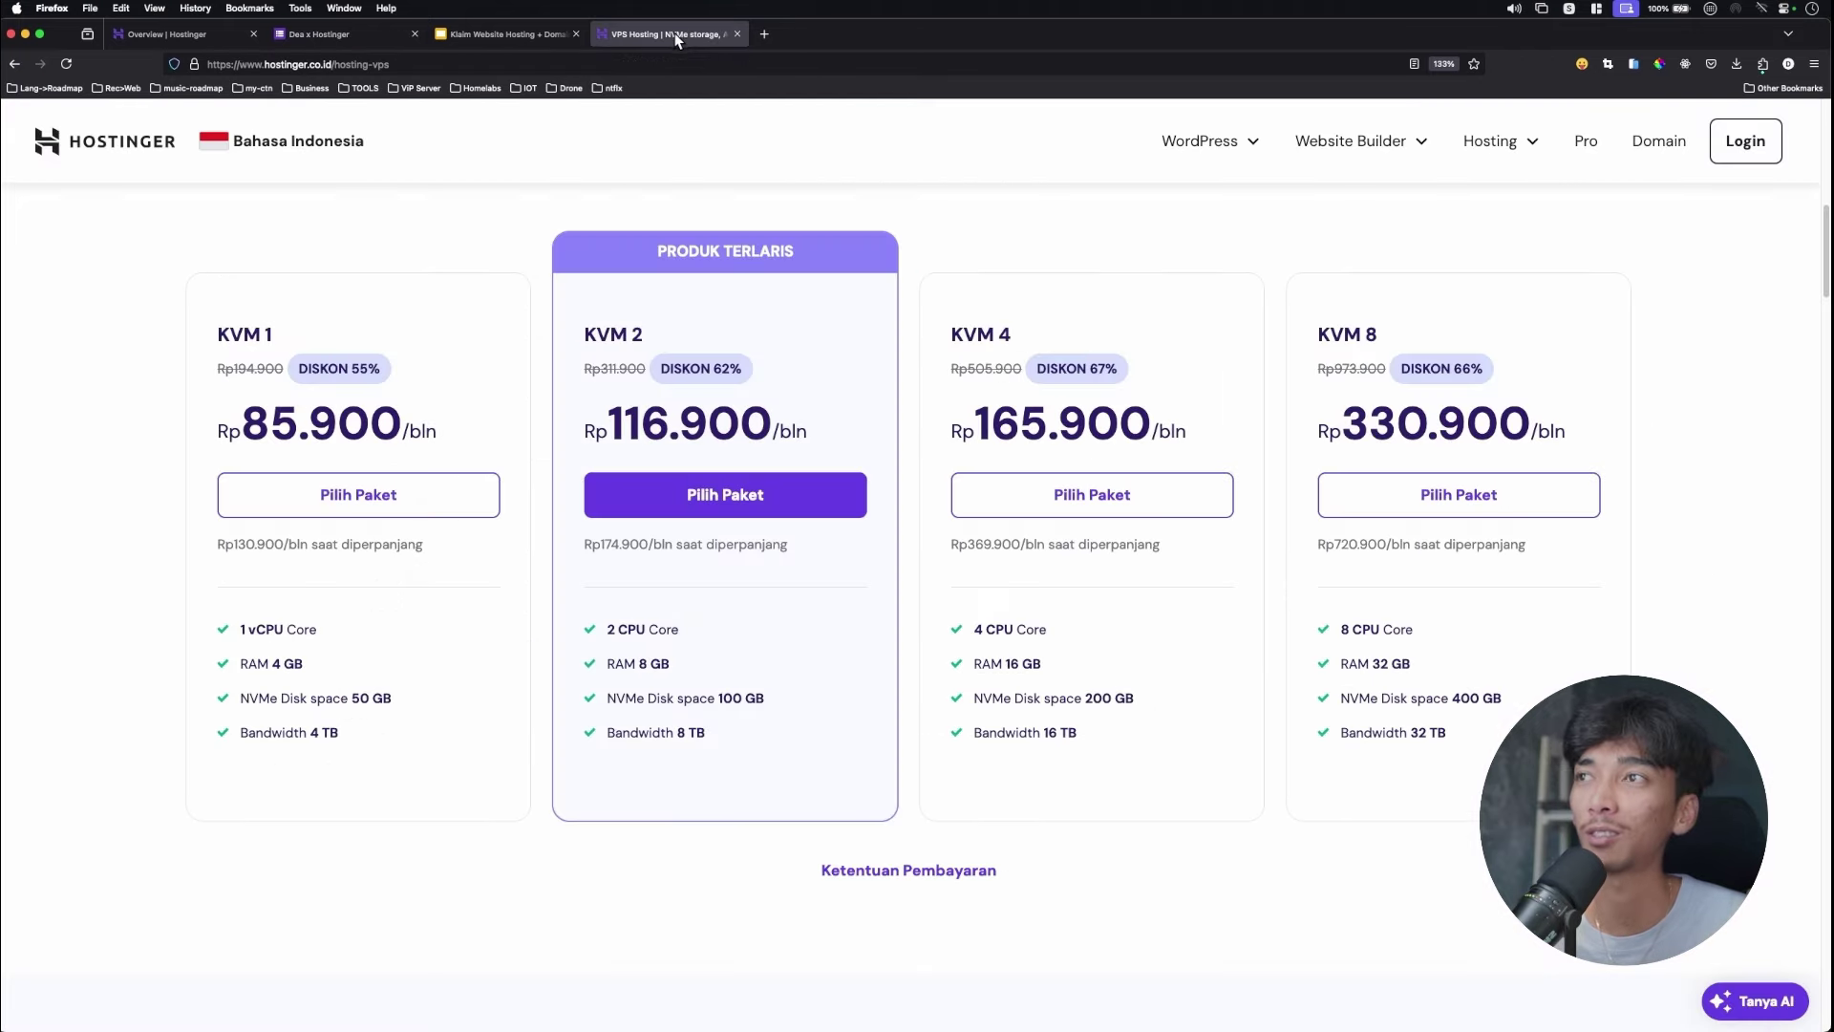
left_click(779, 466)
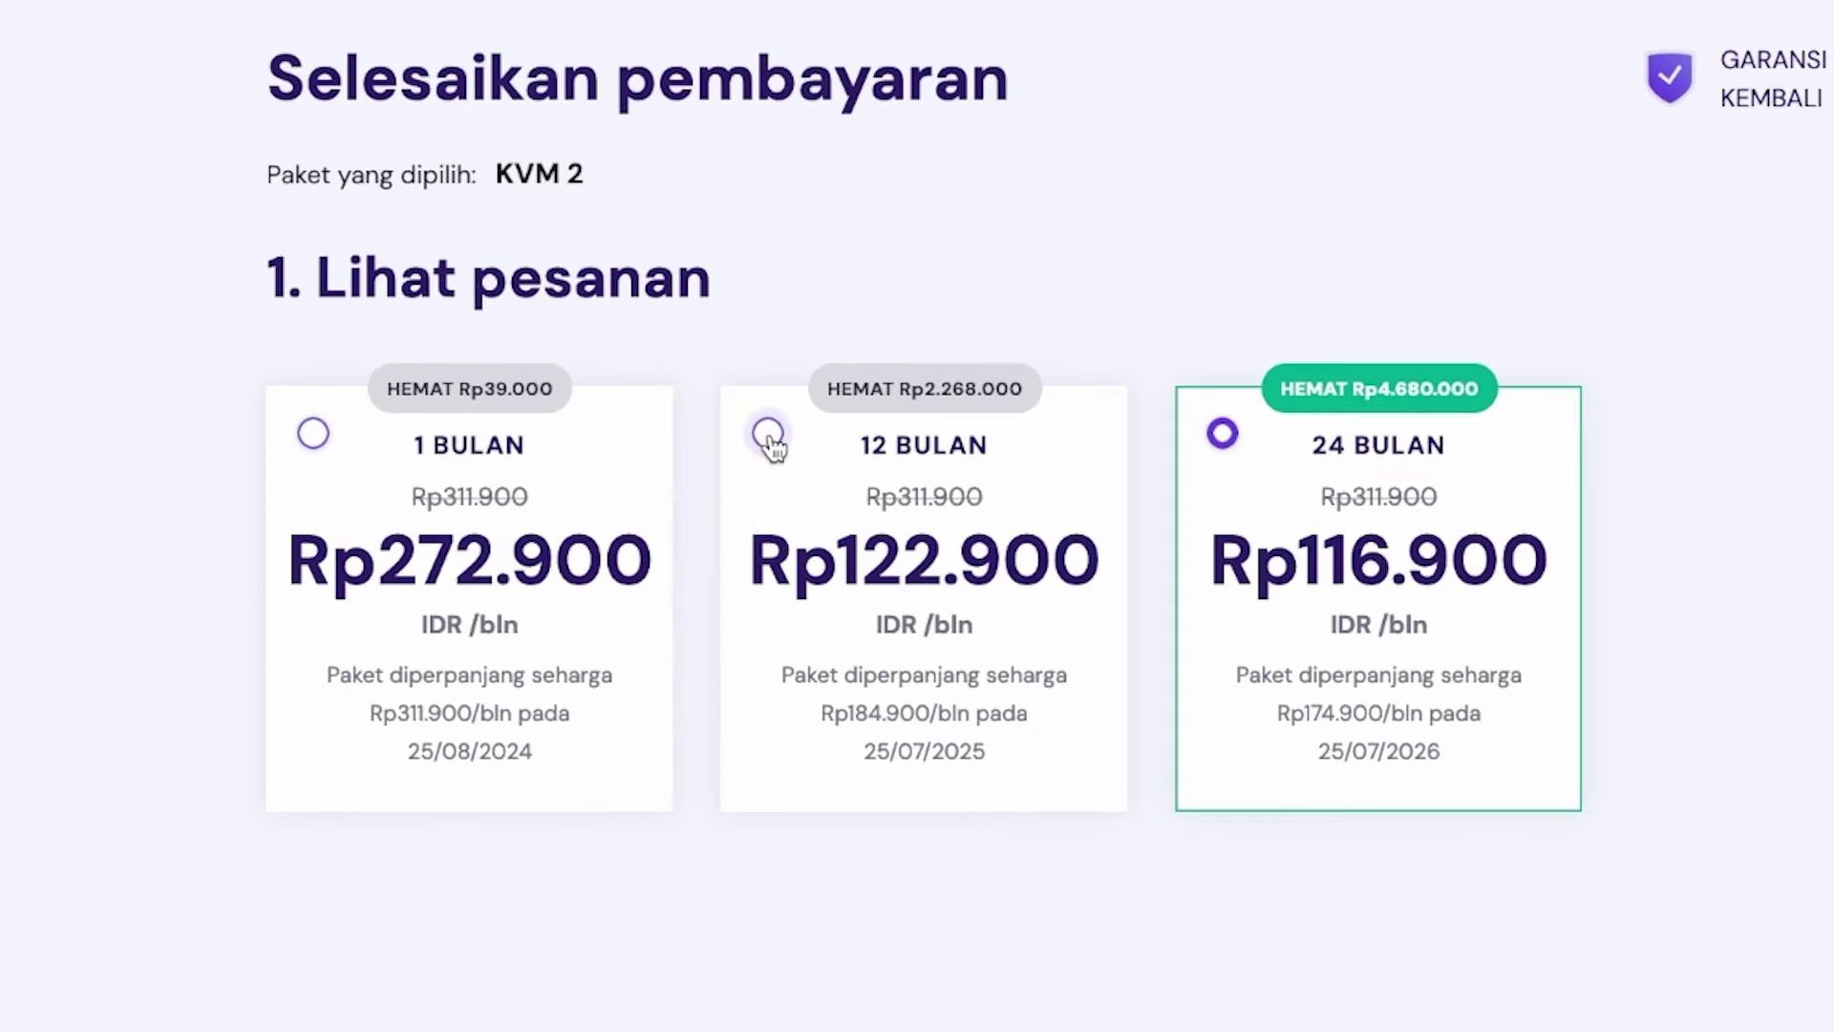
Choose the 12-month billing period and QRIS as the payment method.
left_click(769, 438)
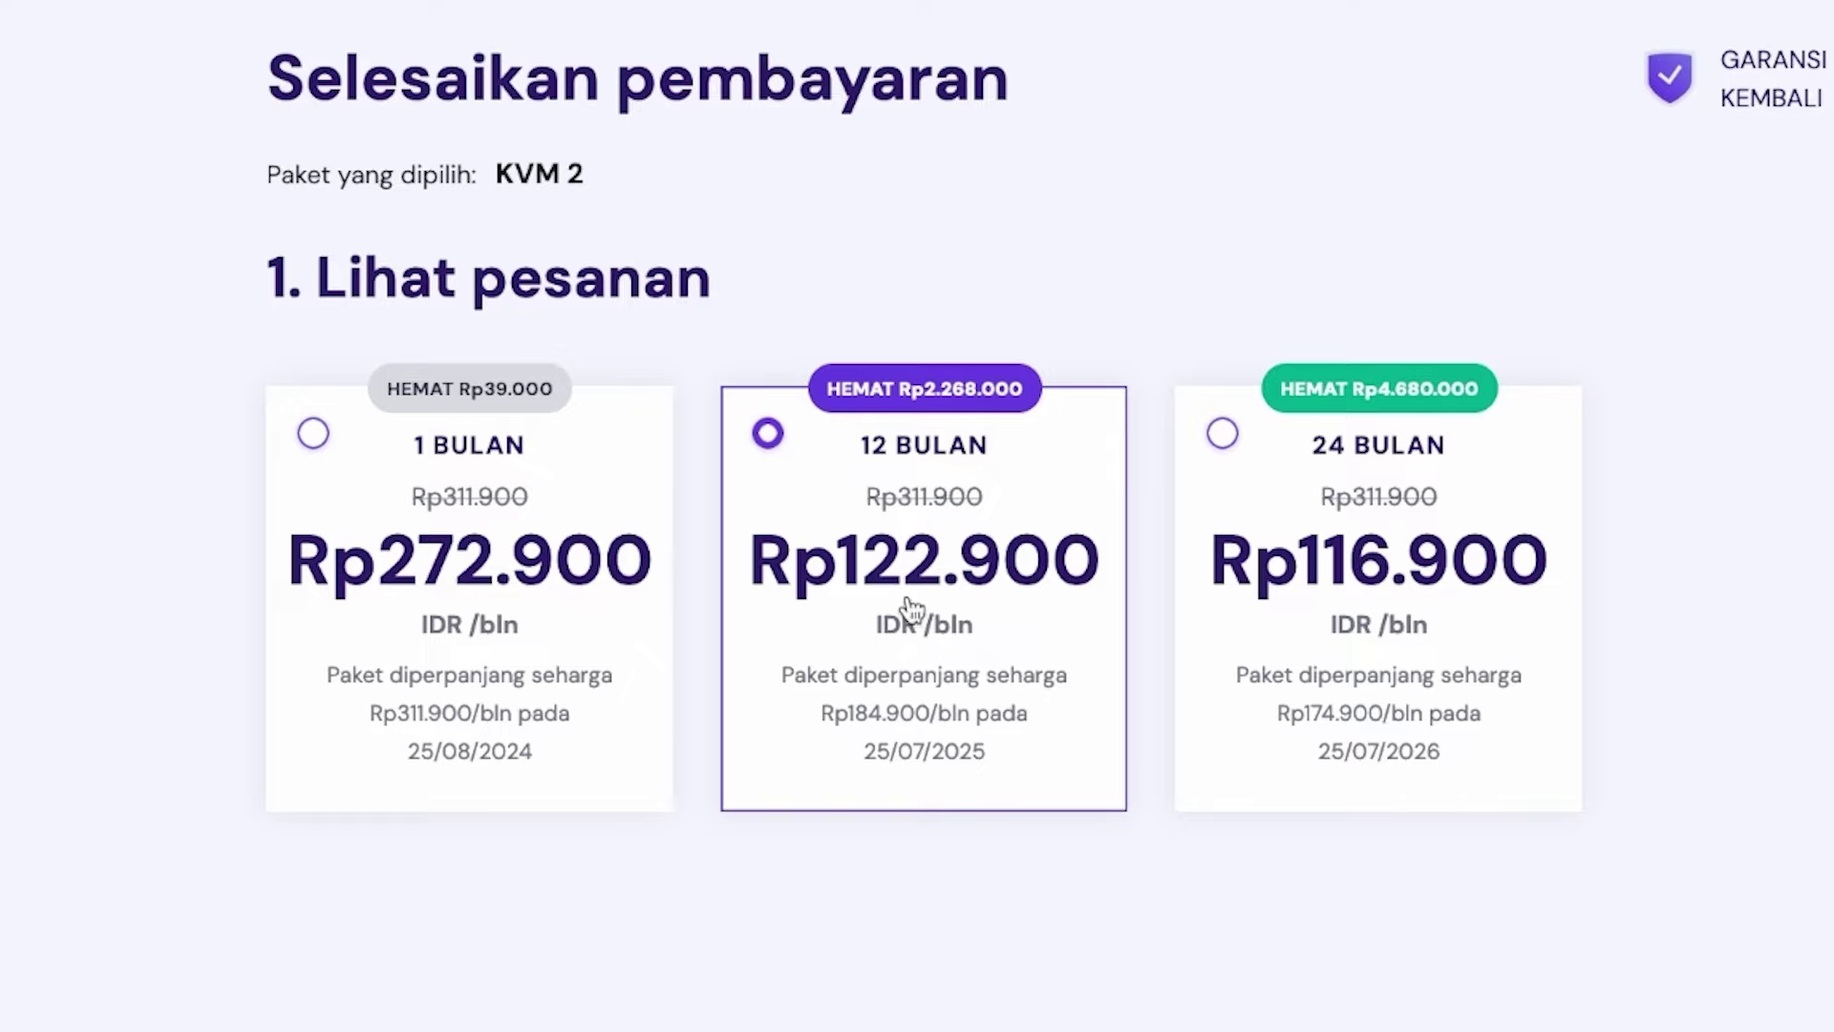
scroll(1019, 426, "down", 5)
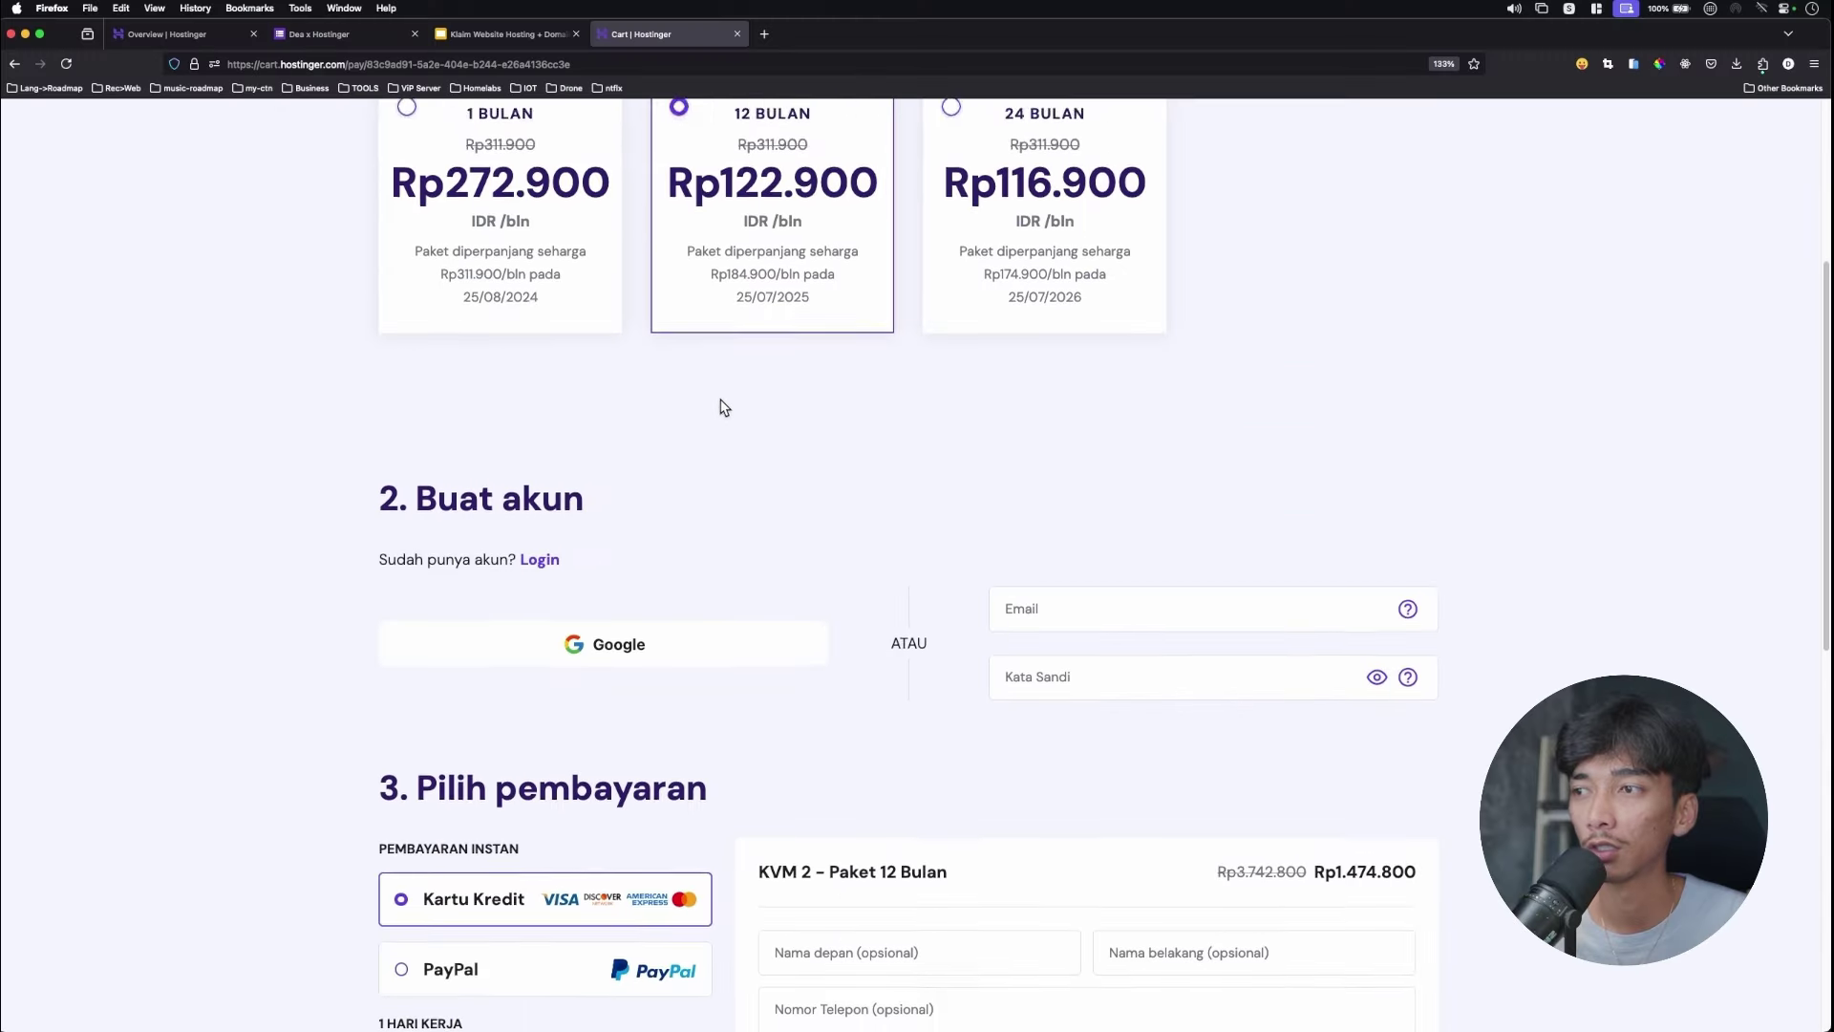
scroll(764, 391, "down", 2)
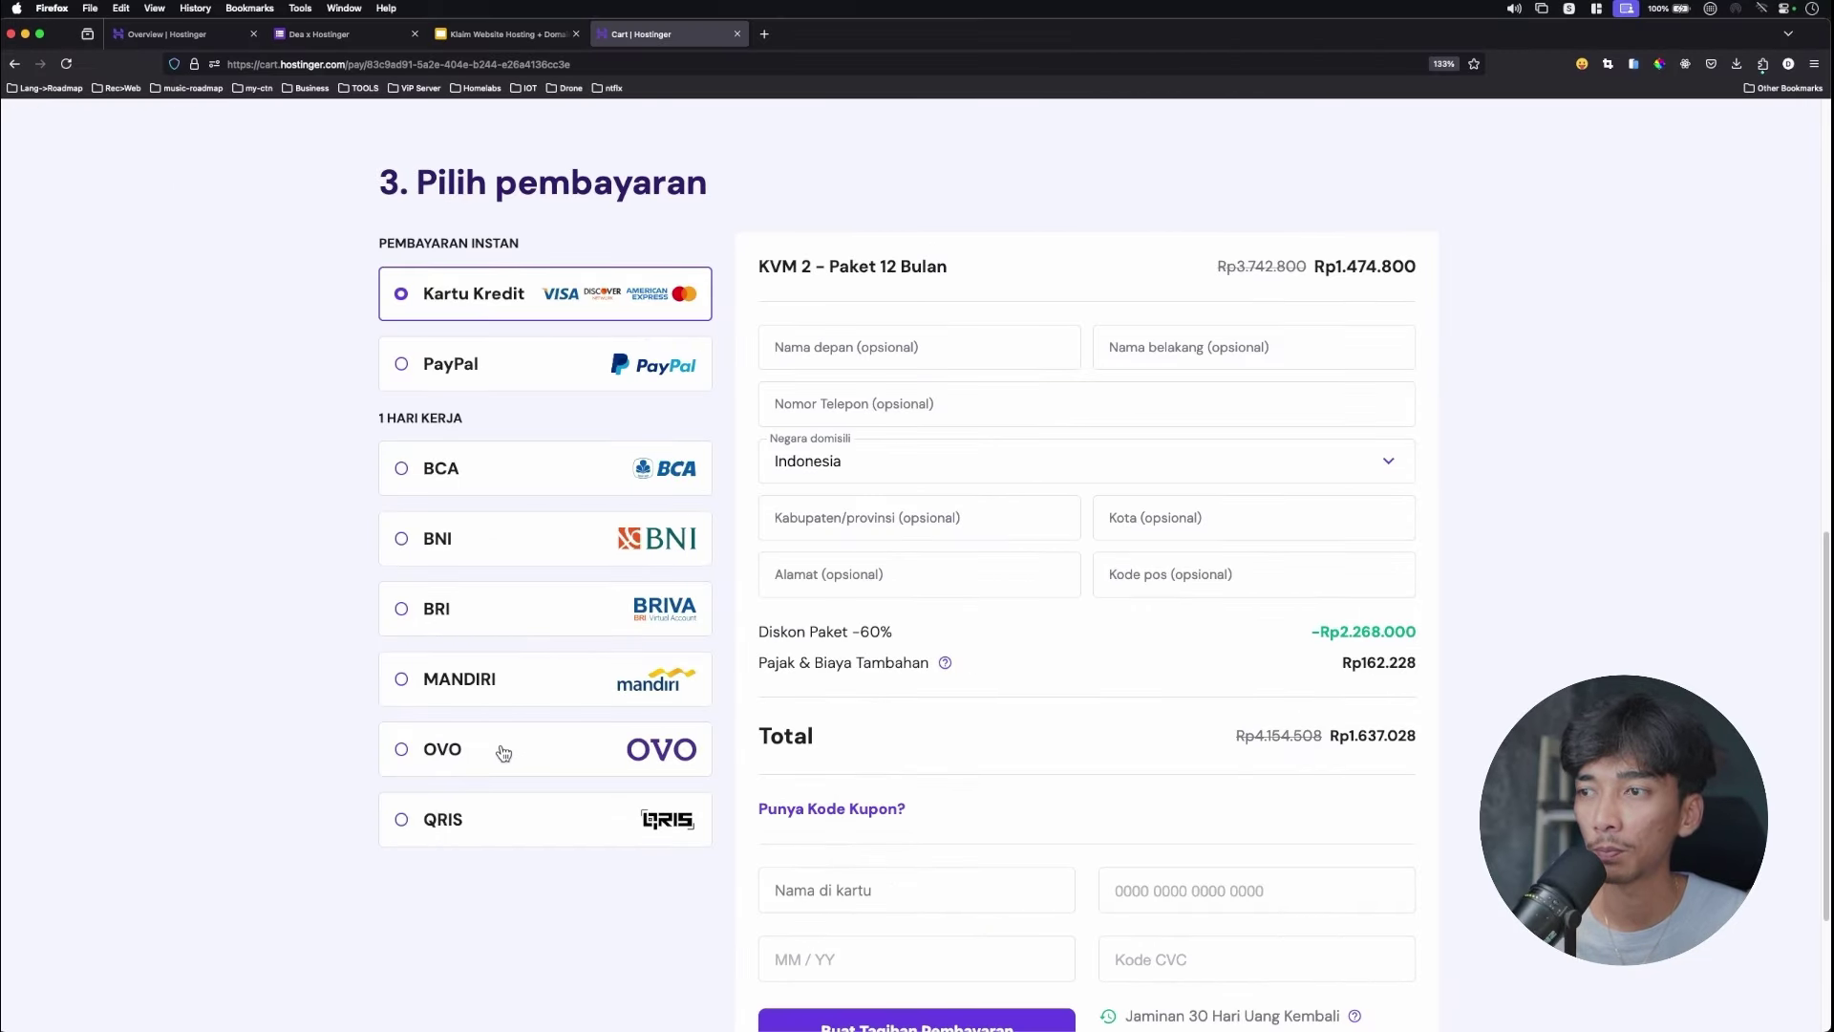
scroll(411, 841, "down", 2)
left_click(626, 697)
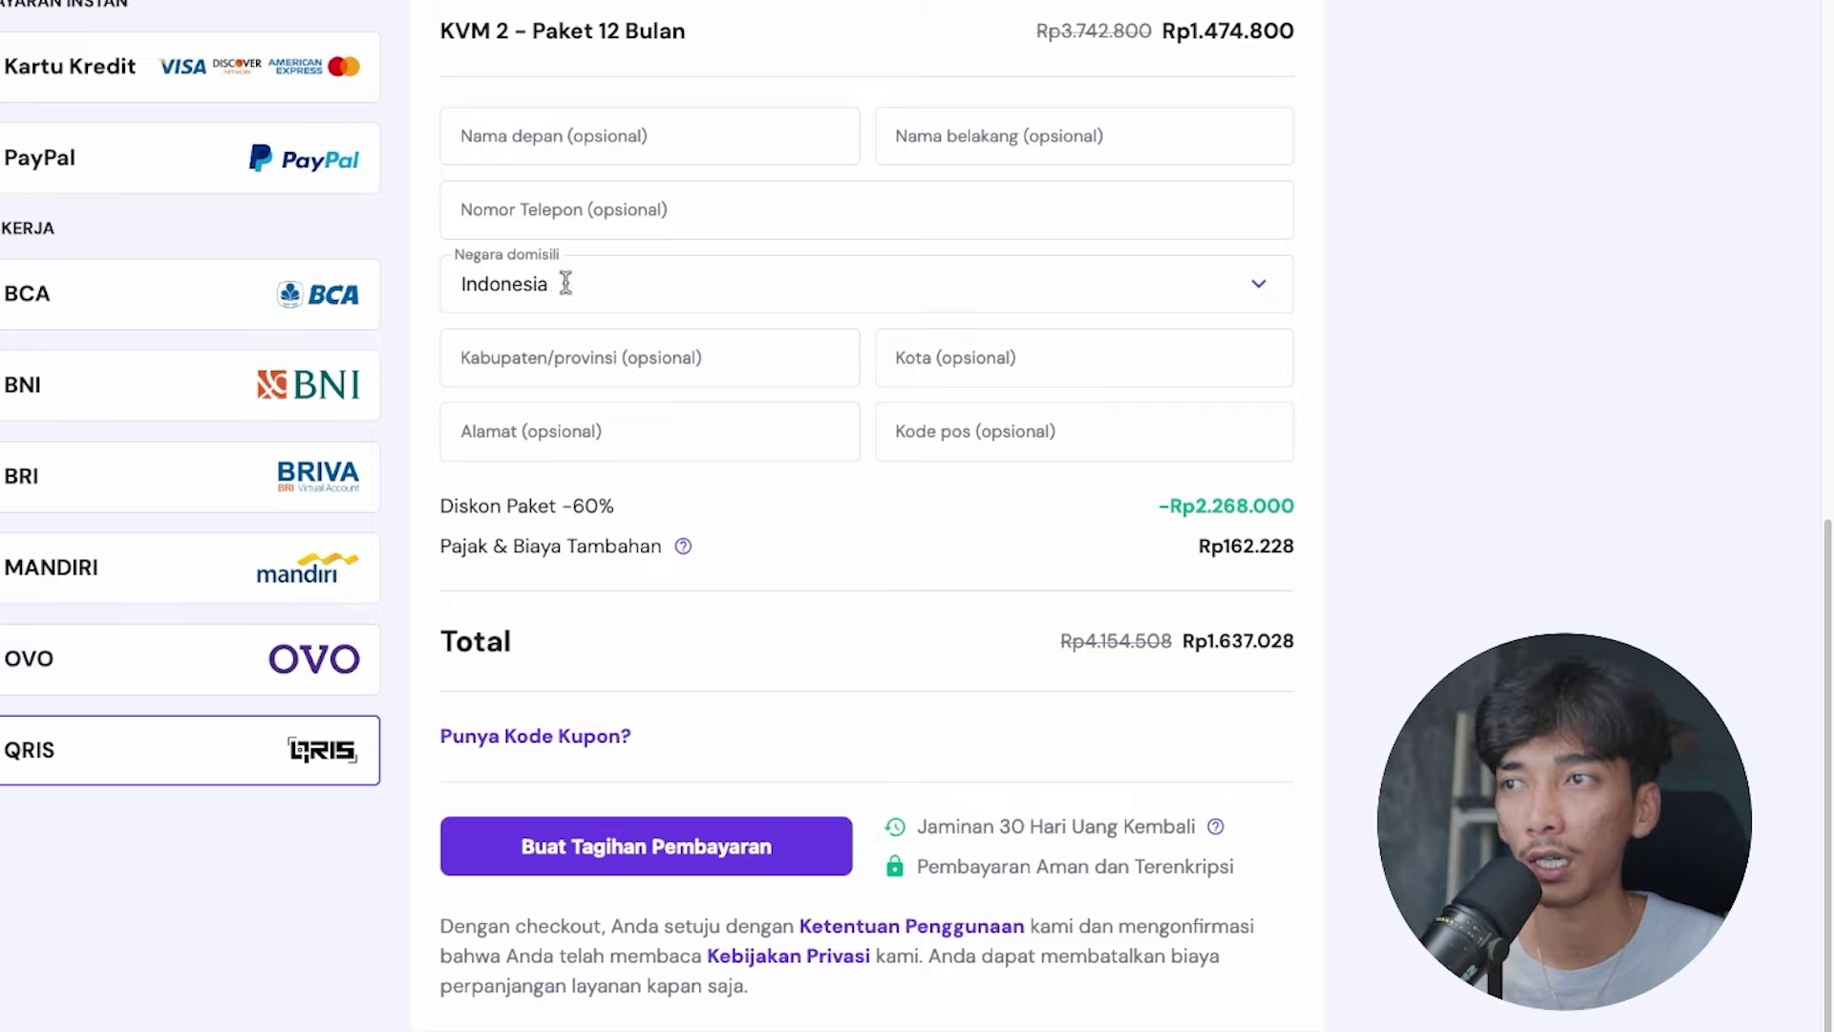
Set the country of residence (Negara domisili) to Malaysia.
left_click(894, 287)
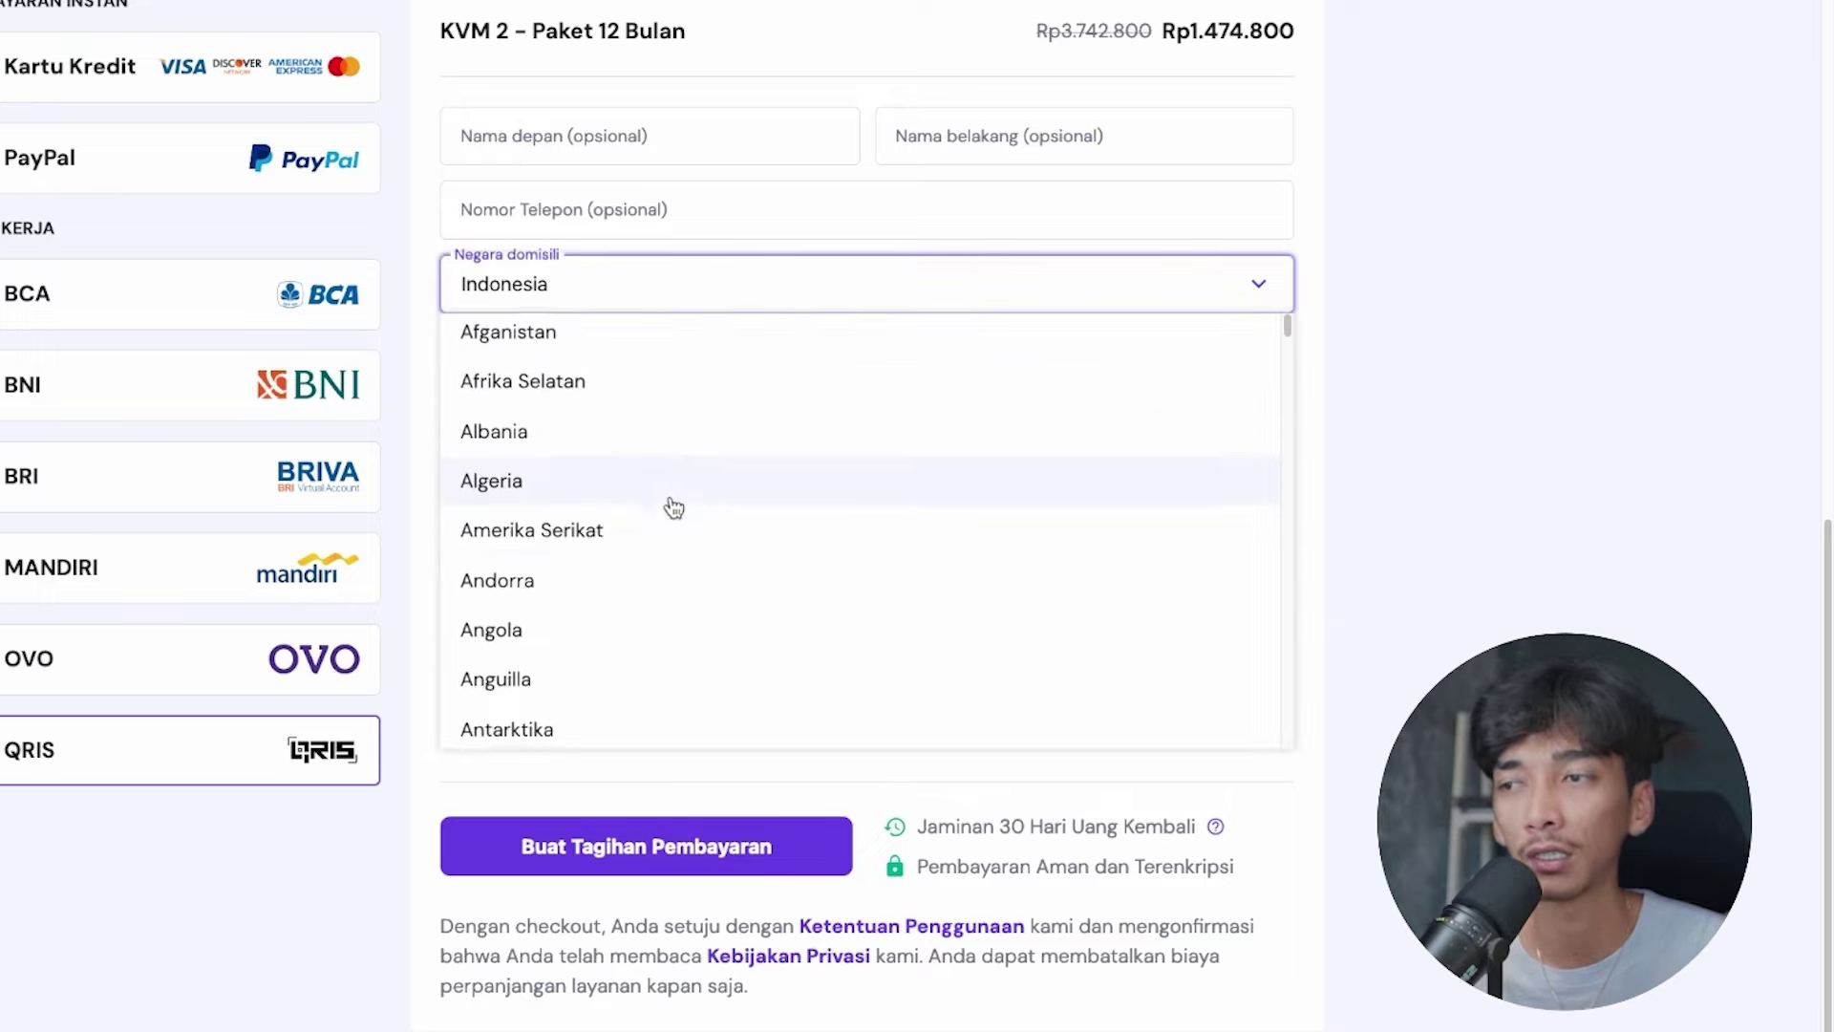
scroll(729, 516, "down", 7)
scroll(729, 508, "down", 20)
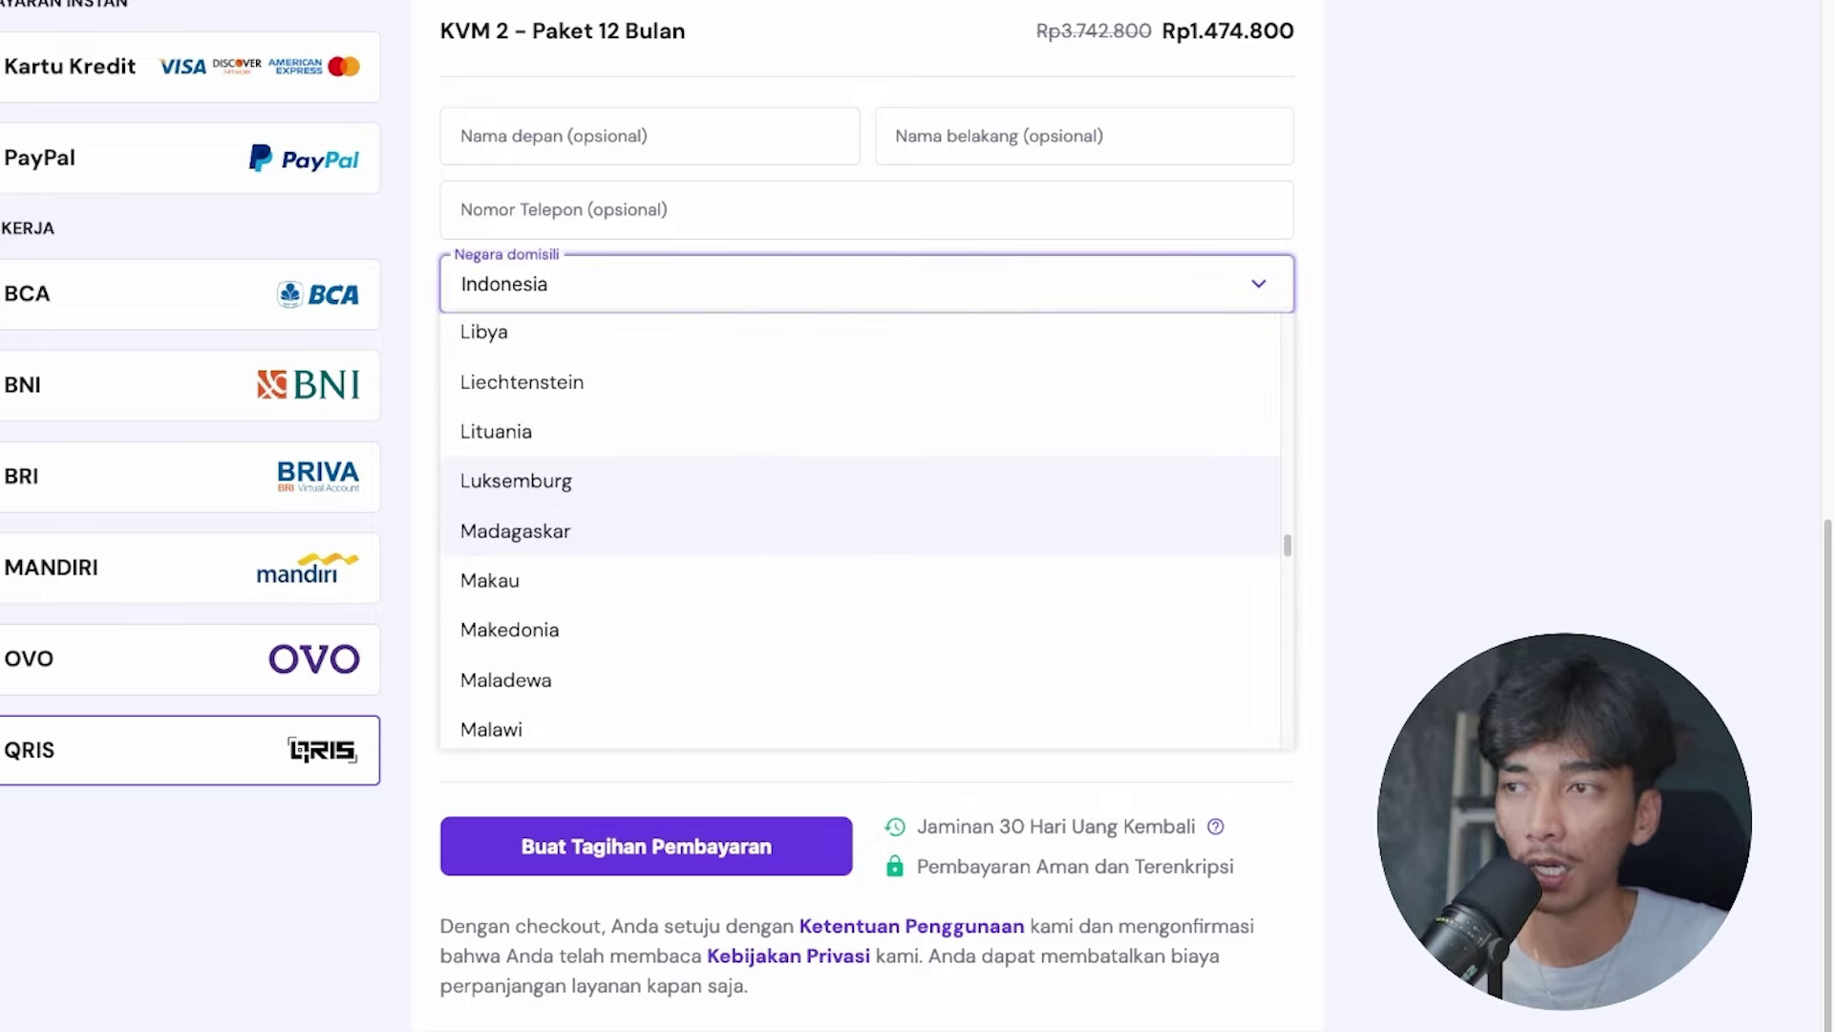
scroll(684, 574, "down", 2)
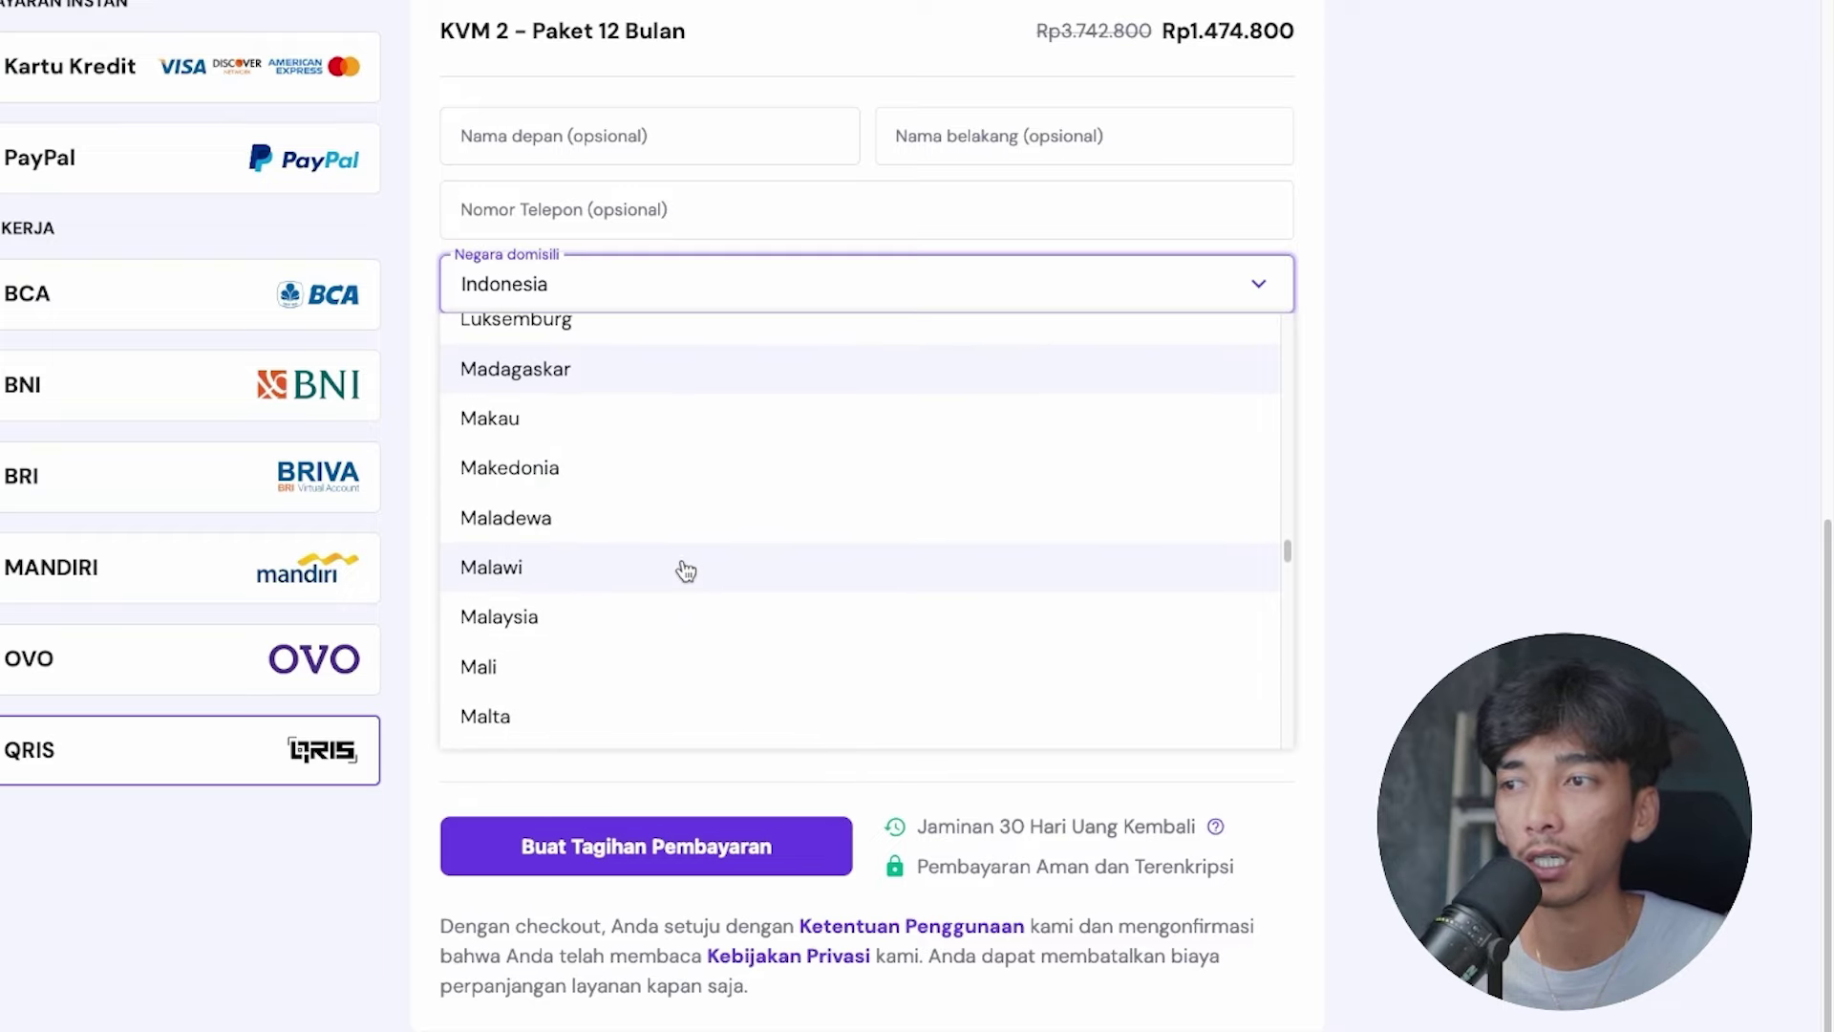
left_click(629, 631)
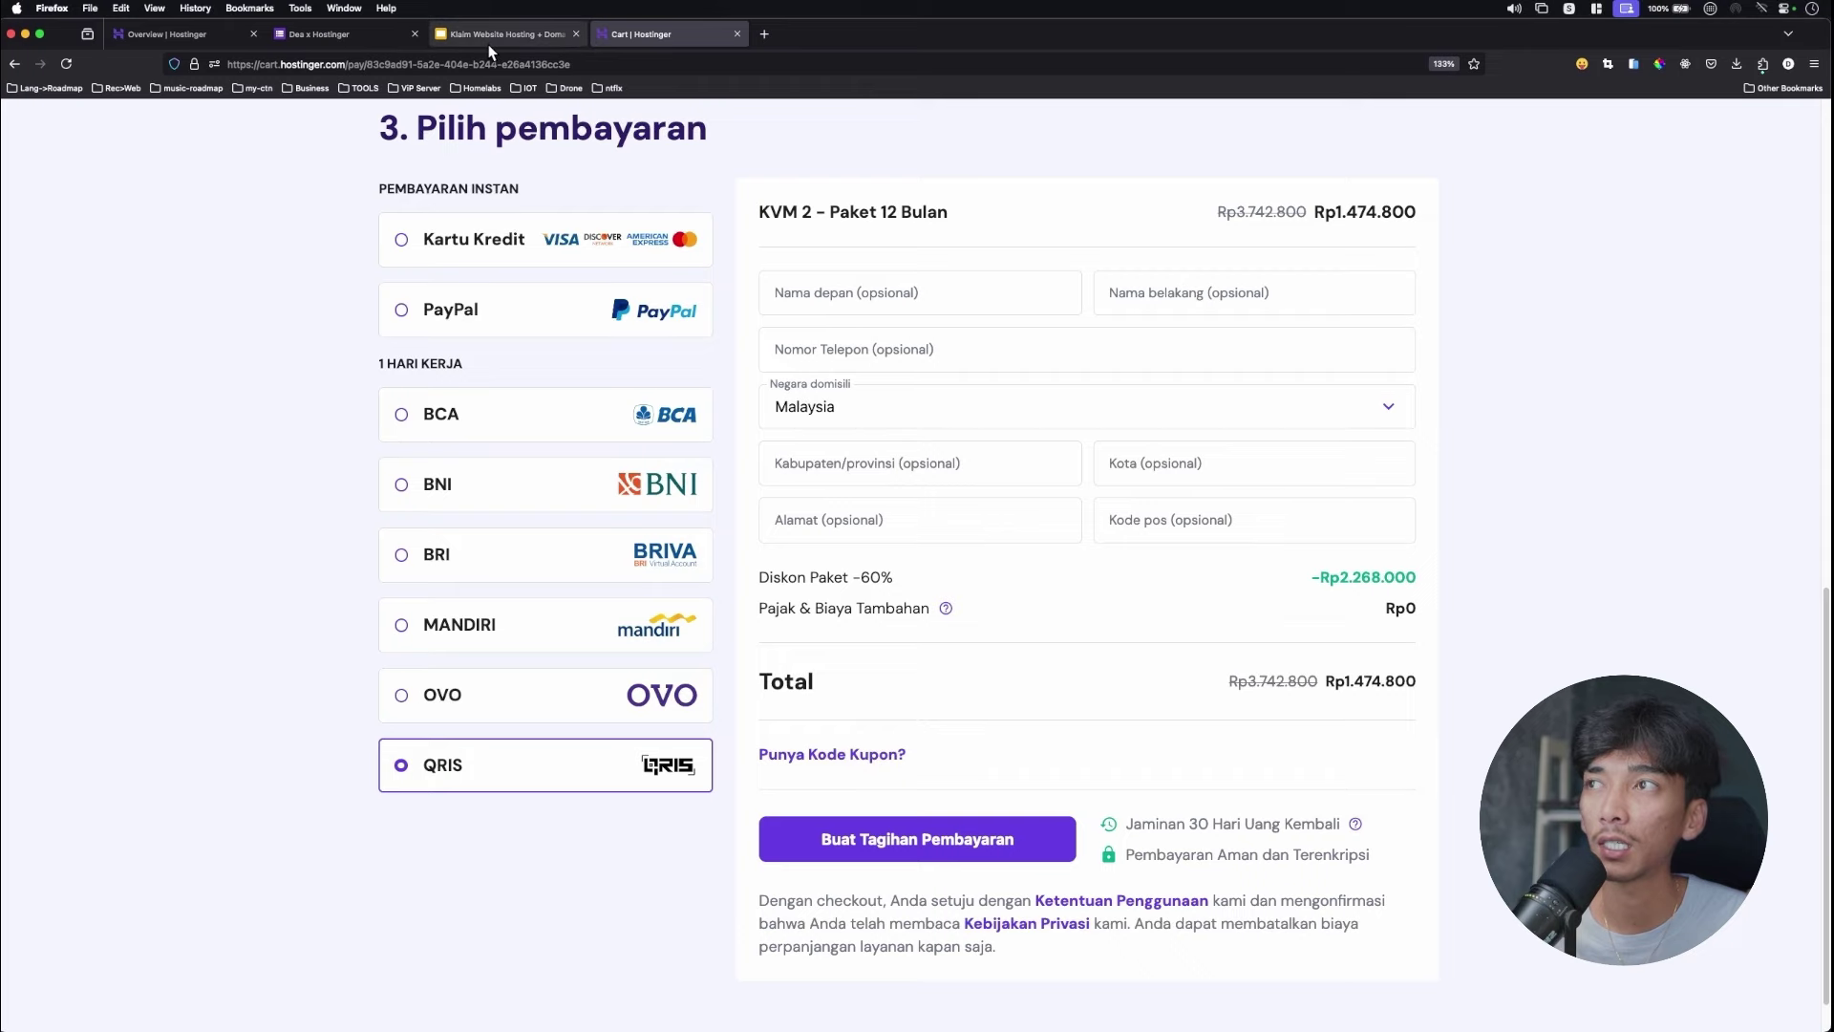
Check the ordering steps slide, then highlight the Rp1.474.800 checkout total.
left_click(490, 42)
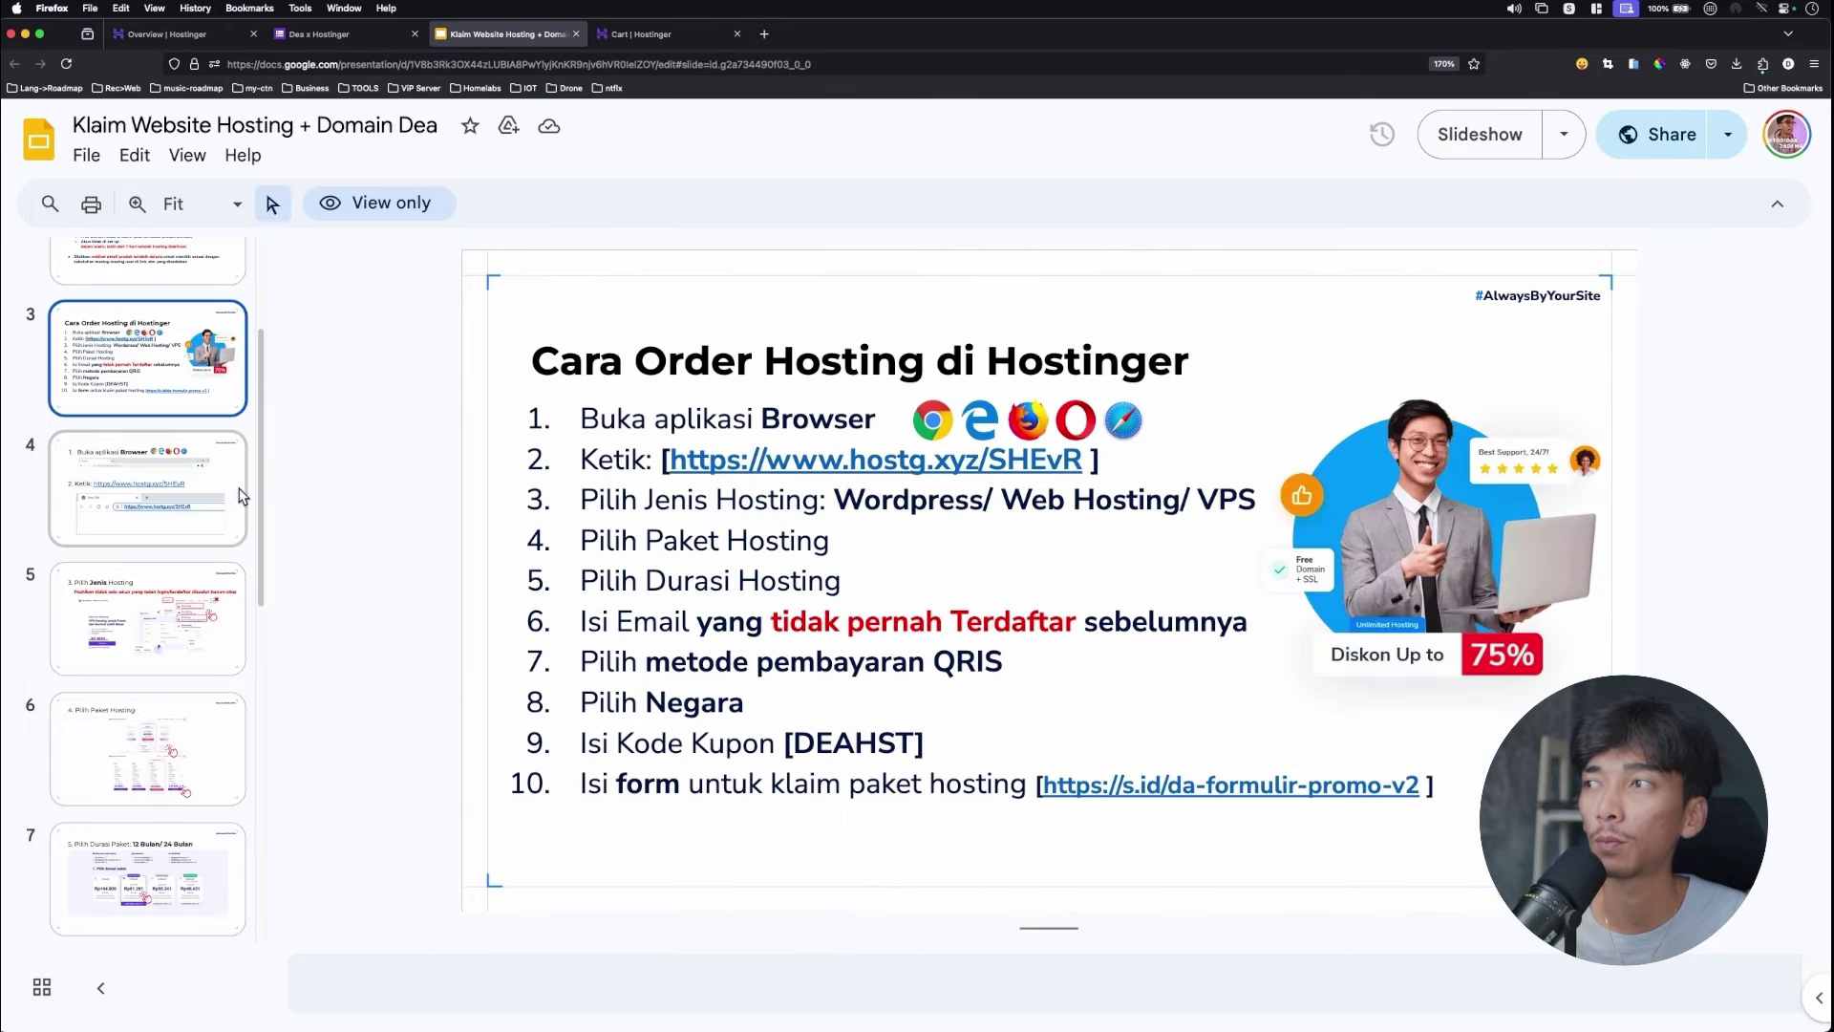
scroll(144, 477, "down", 2)
left_click(143, 487)
left_click(651, 41)
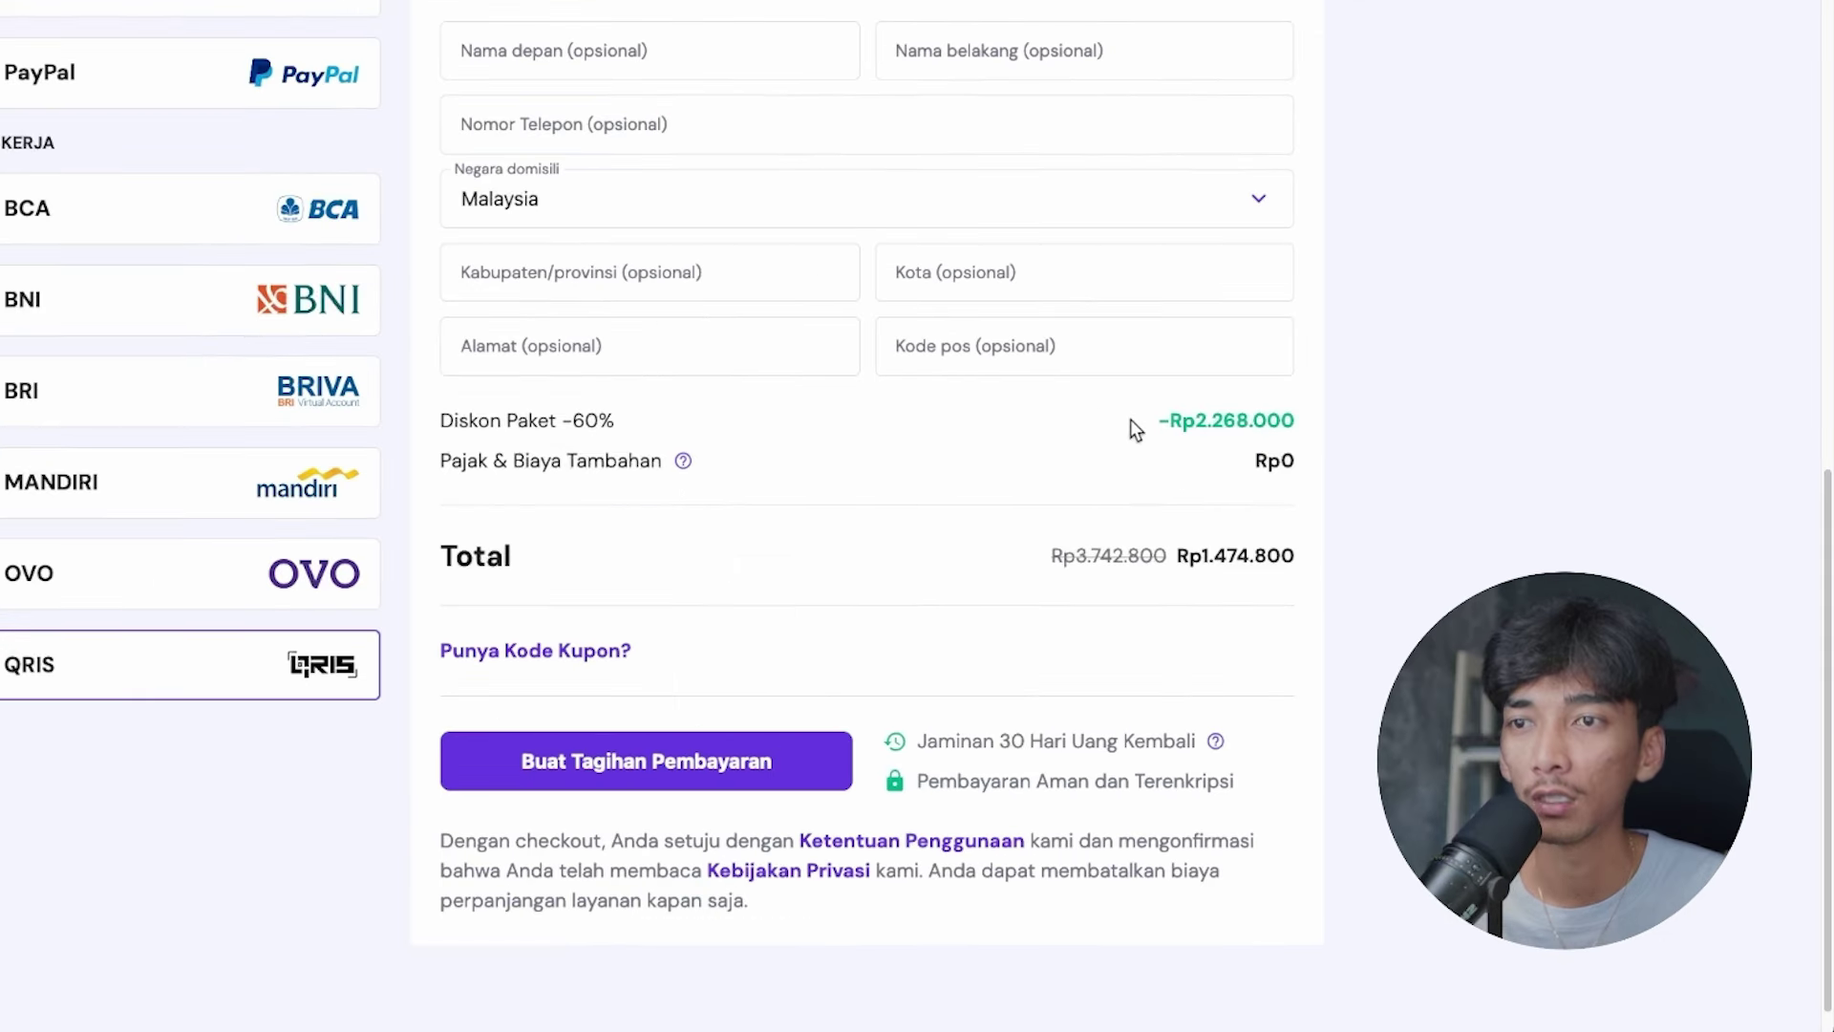
left_click_drag(1199, 559, 1301, 576)
left_click(1302, 576)
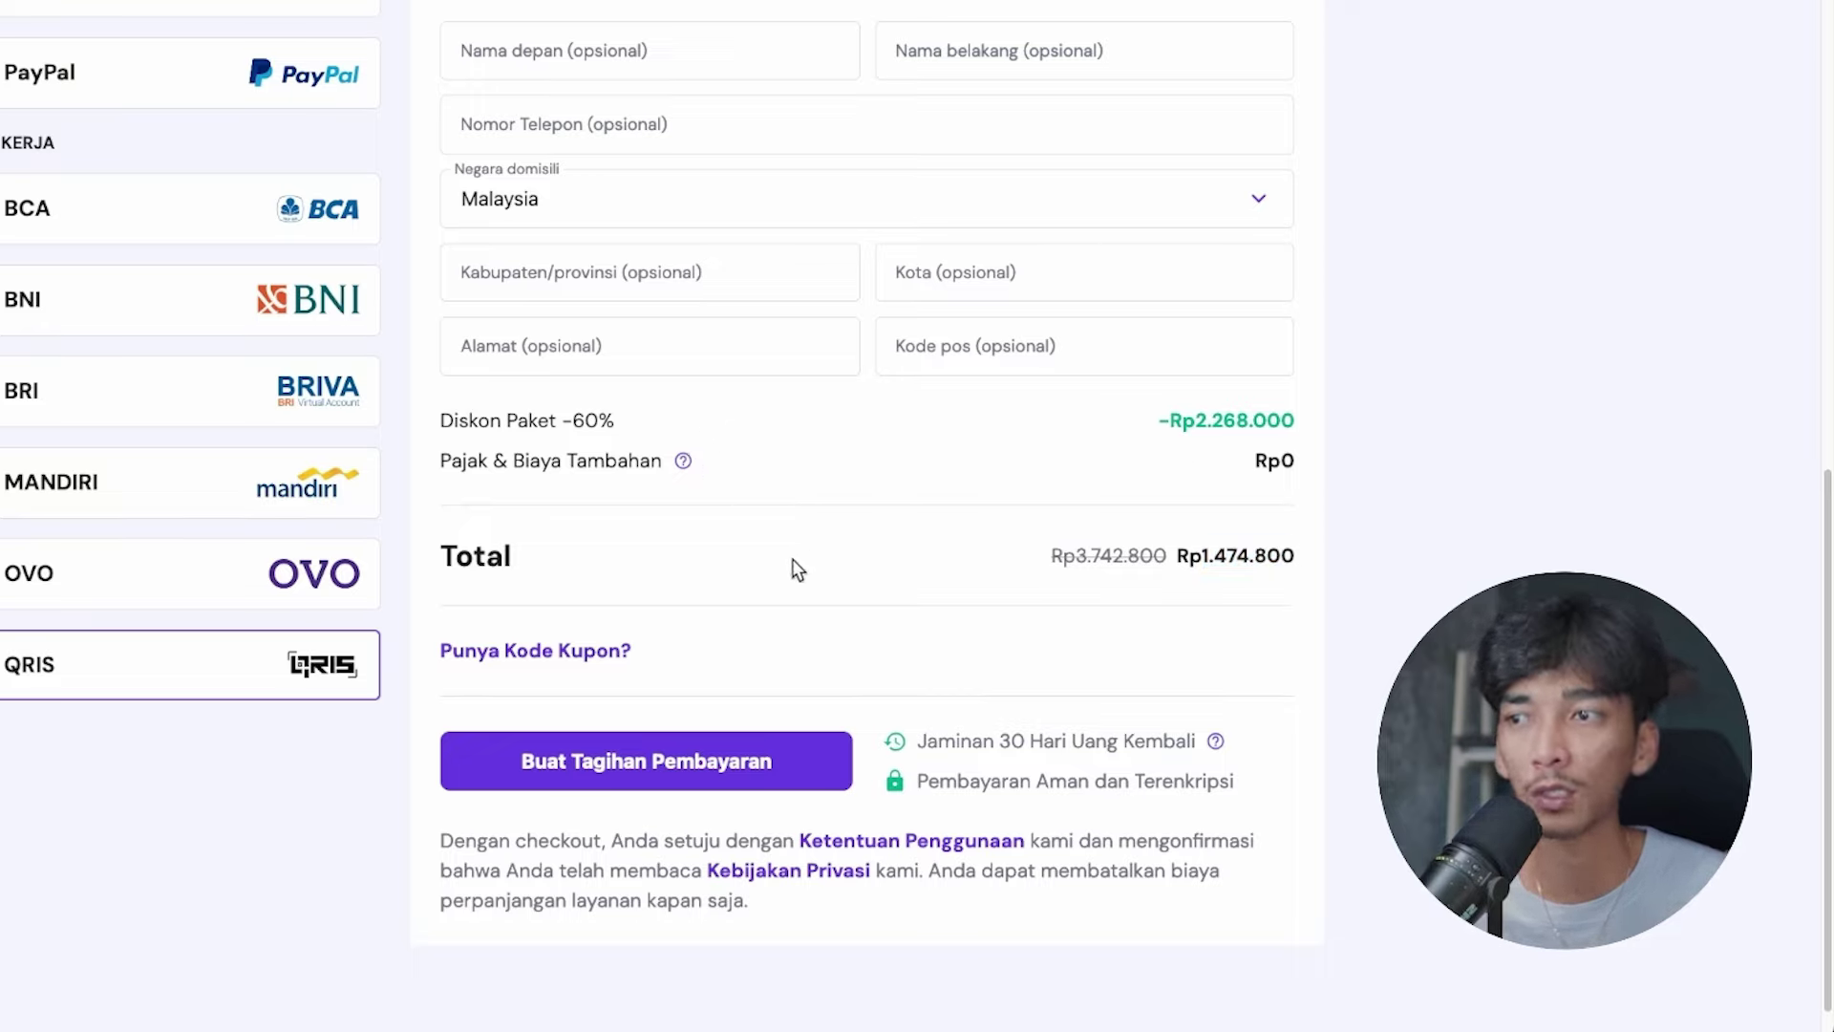
Apply coupon code DEAHST and confirm the total drops to Rp1.460.052.
left_click(578, 664)
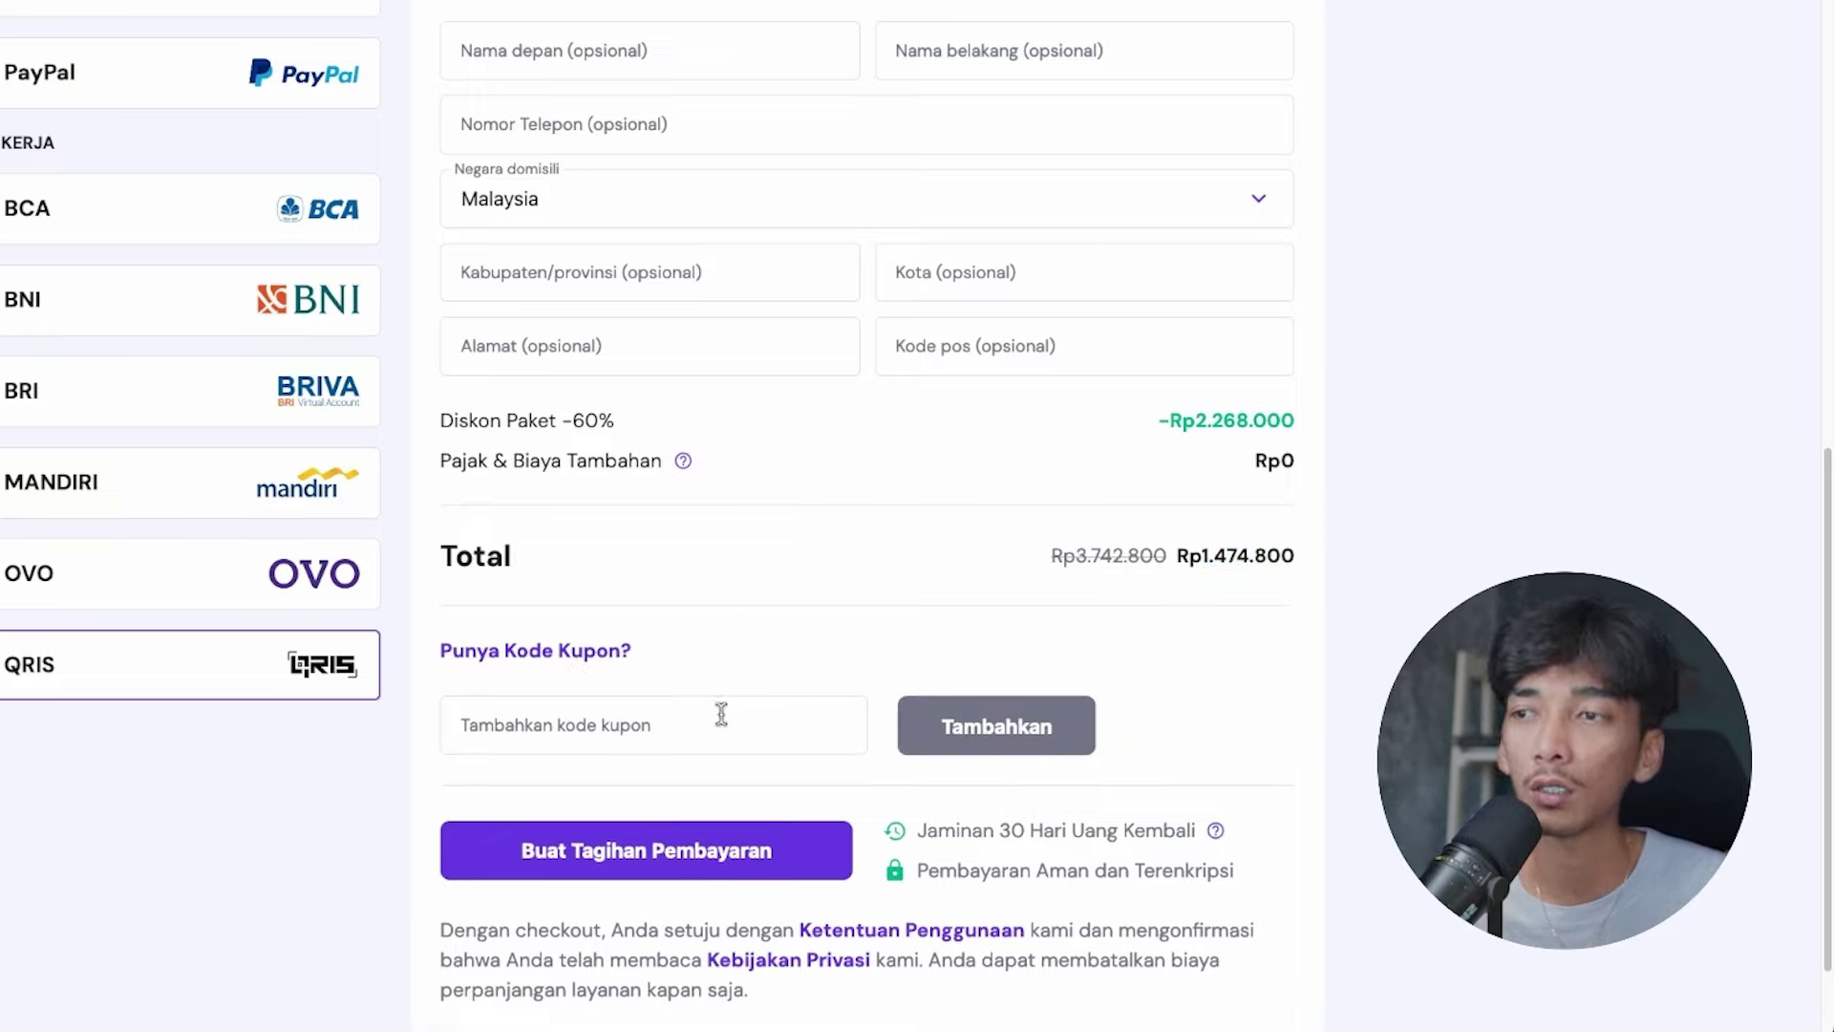
left_click(694, 727)
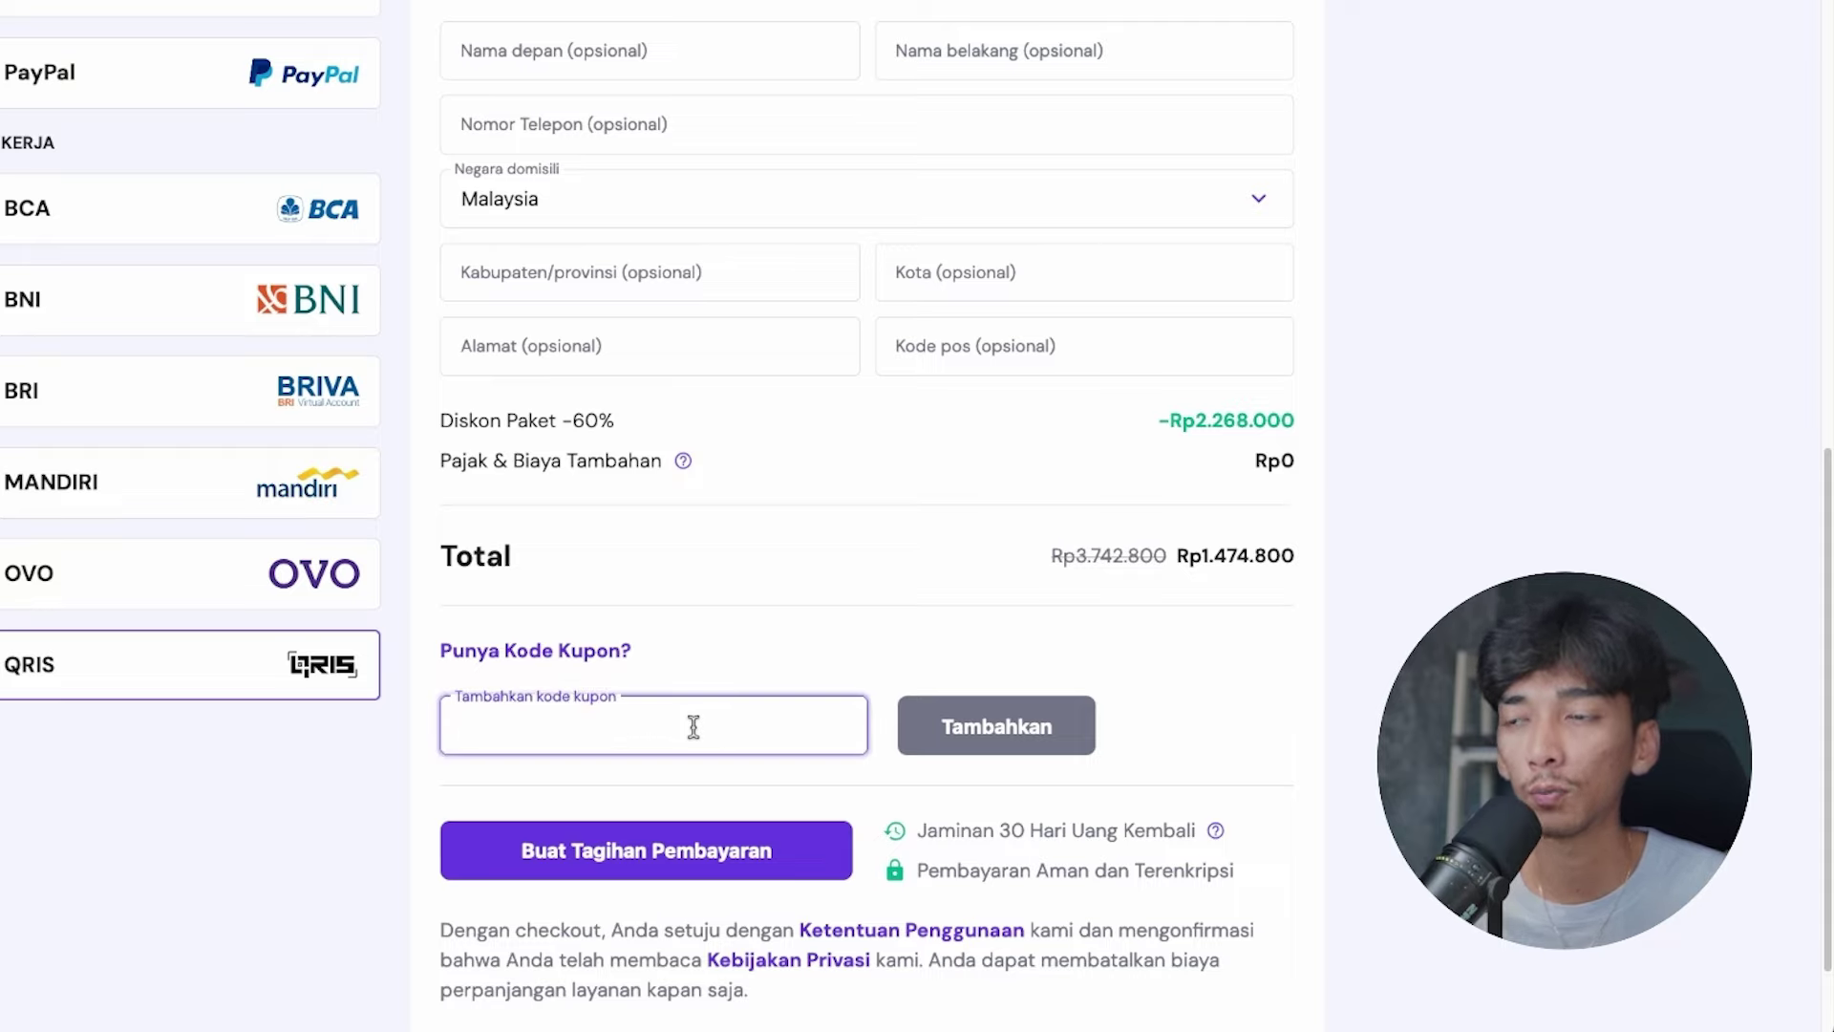
type("DEAH")
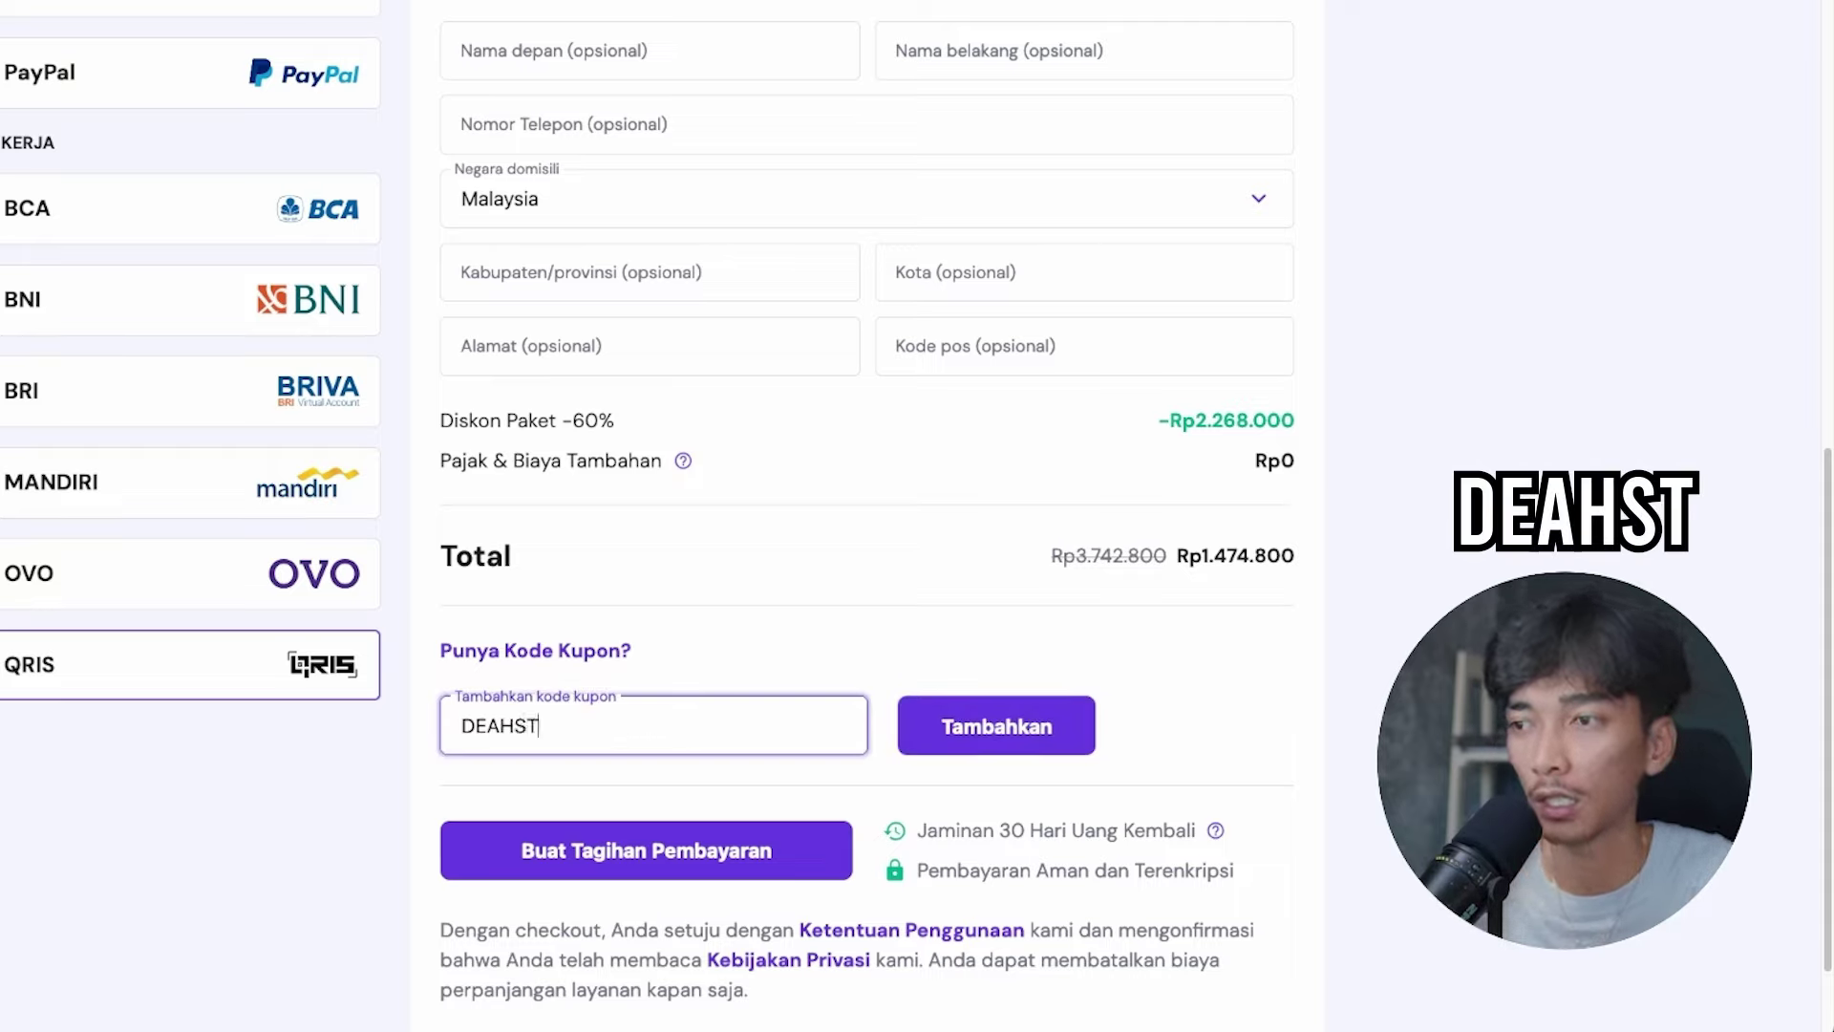
type("ST")
left_click(976, 726)
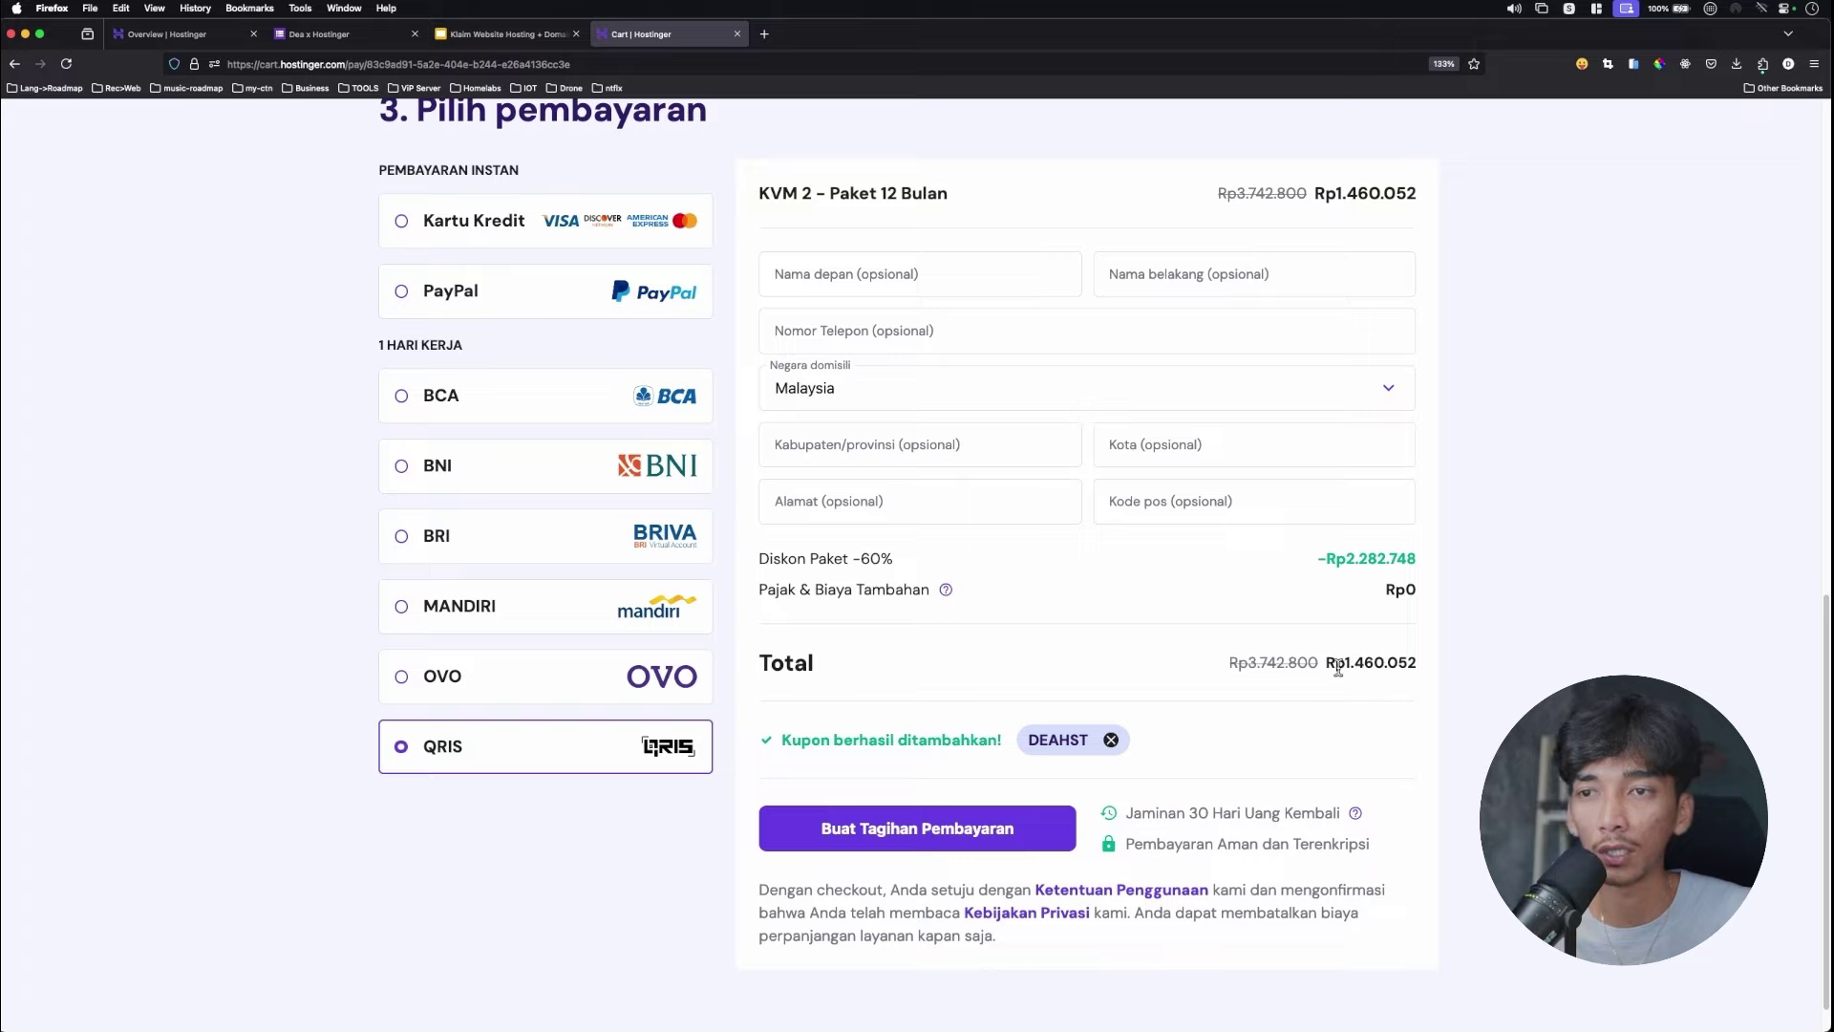
left_click_drag(1338, 669, 1410, 669)
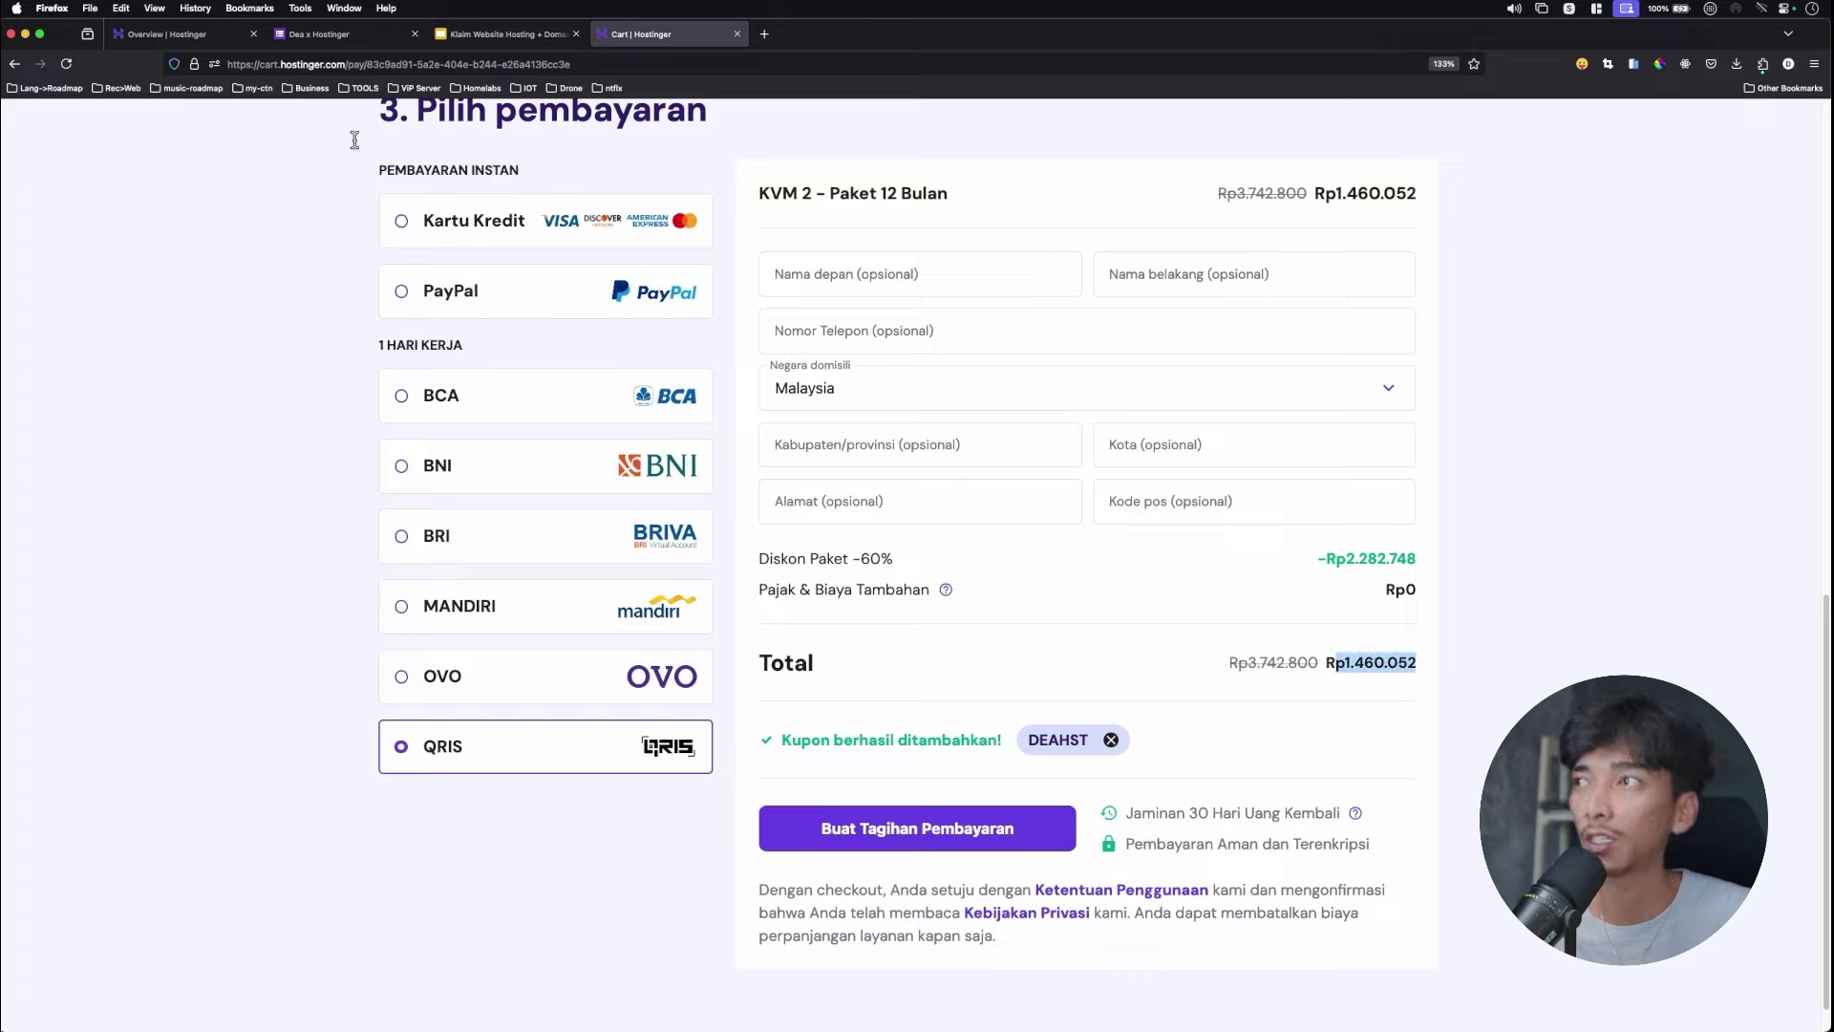
left_click(283, 50)
Copy the invoice number from the IDR 1.460.052 QRIS payment page.
scroll(723, 401, "up", 2)
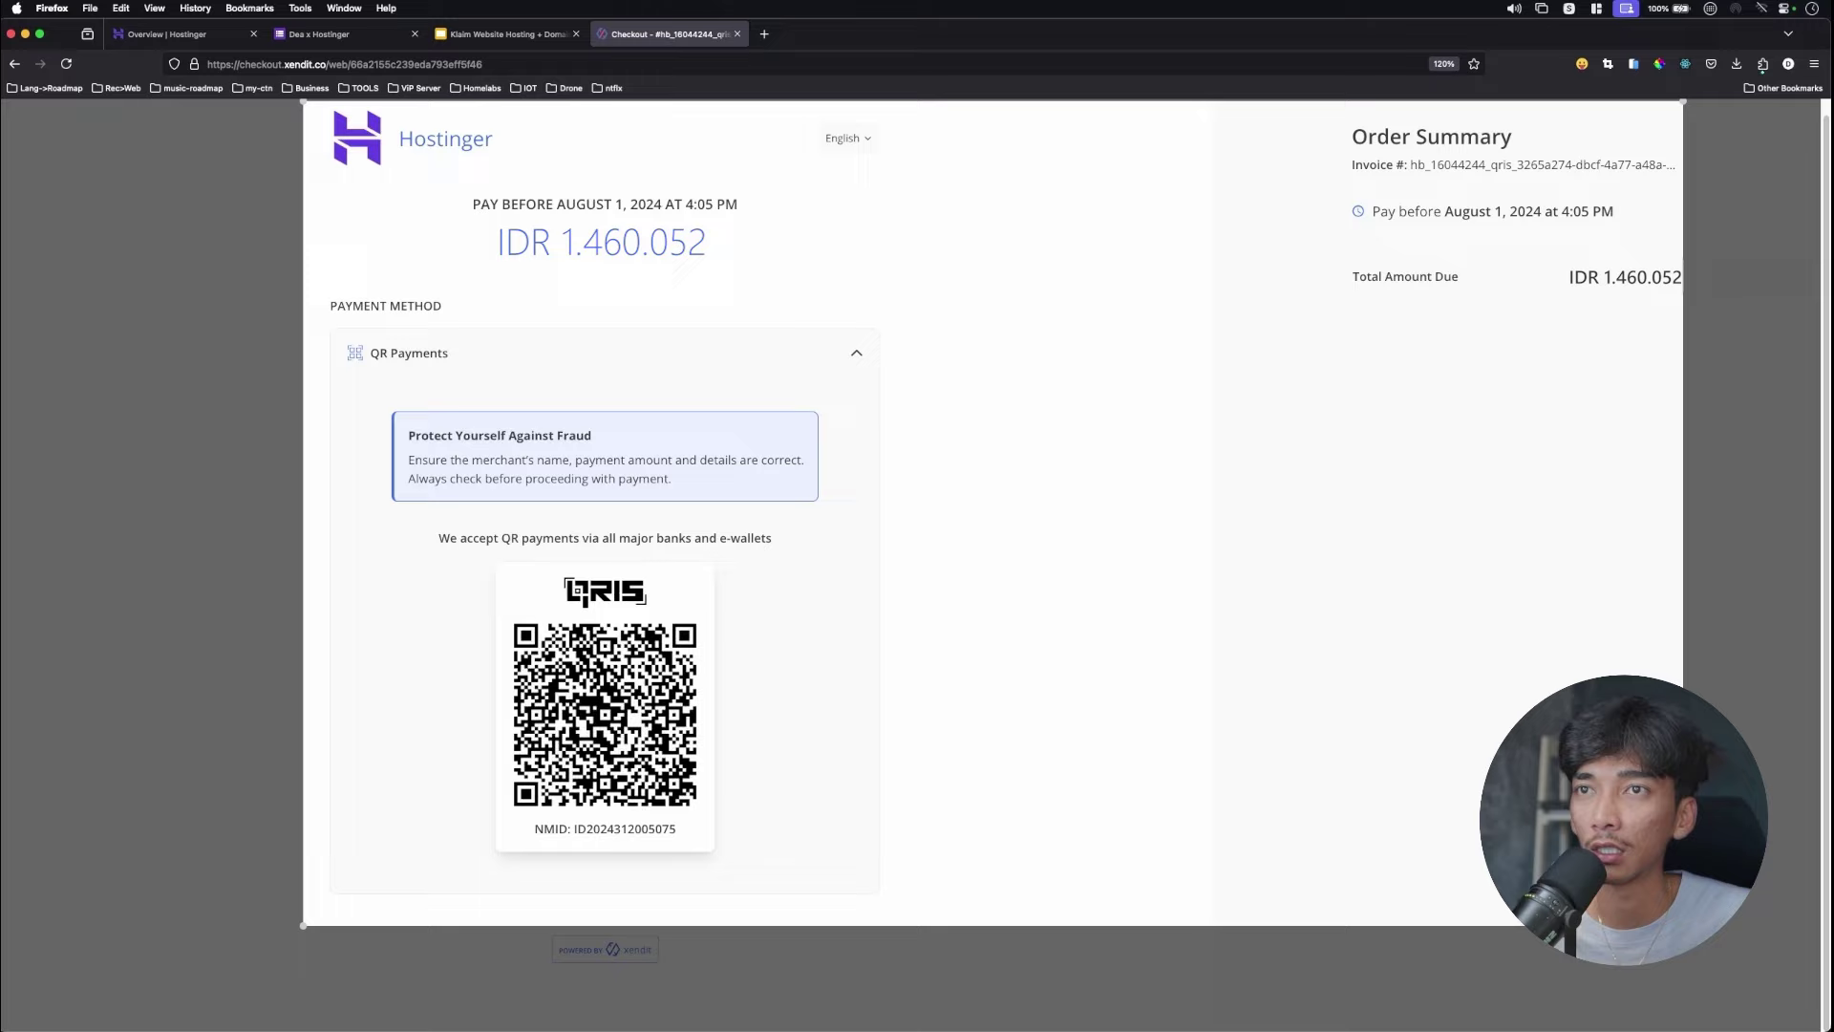
left_click_drag(1683, 924, 1746, 972)
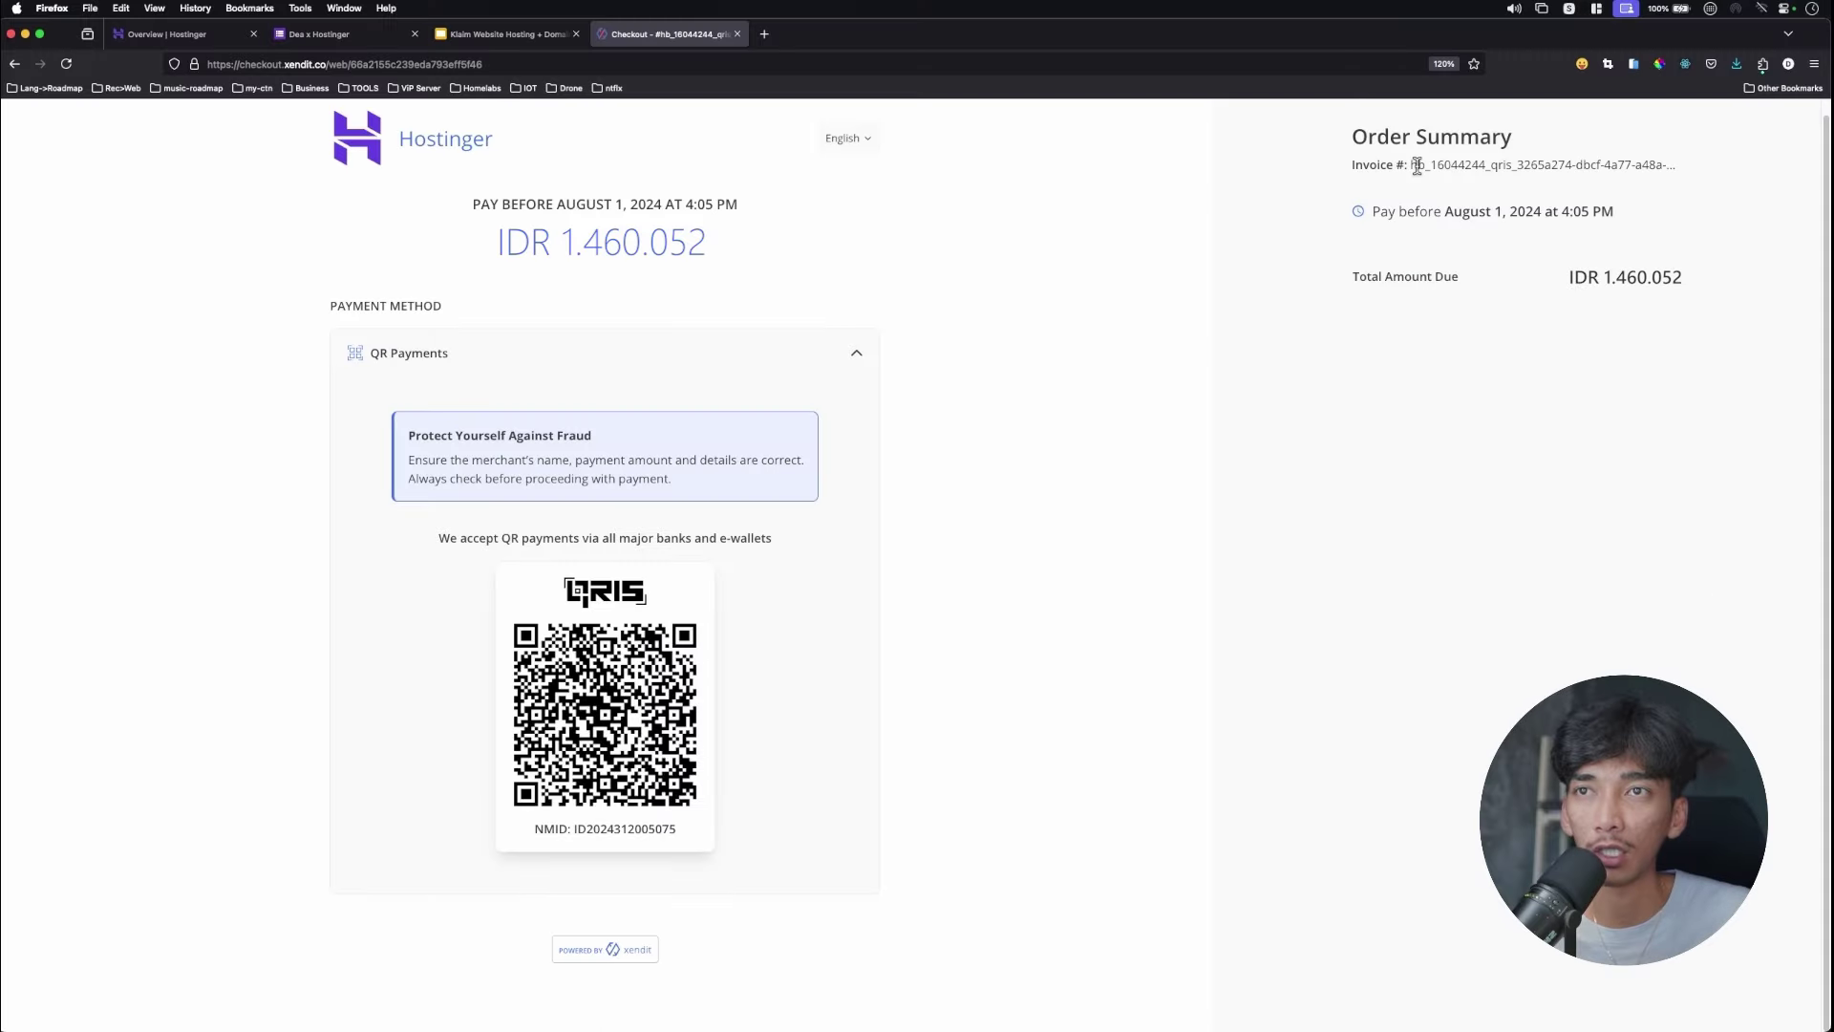
key("super+equal")
key("super+equal")
key("super+equal")
key("super+equal")
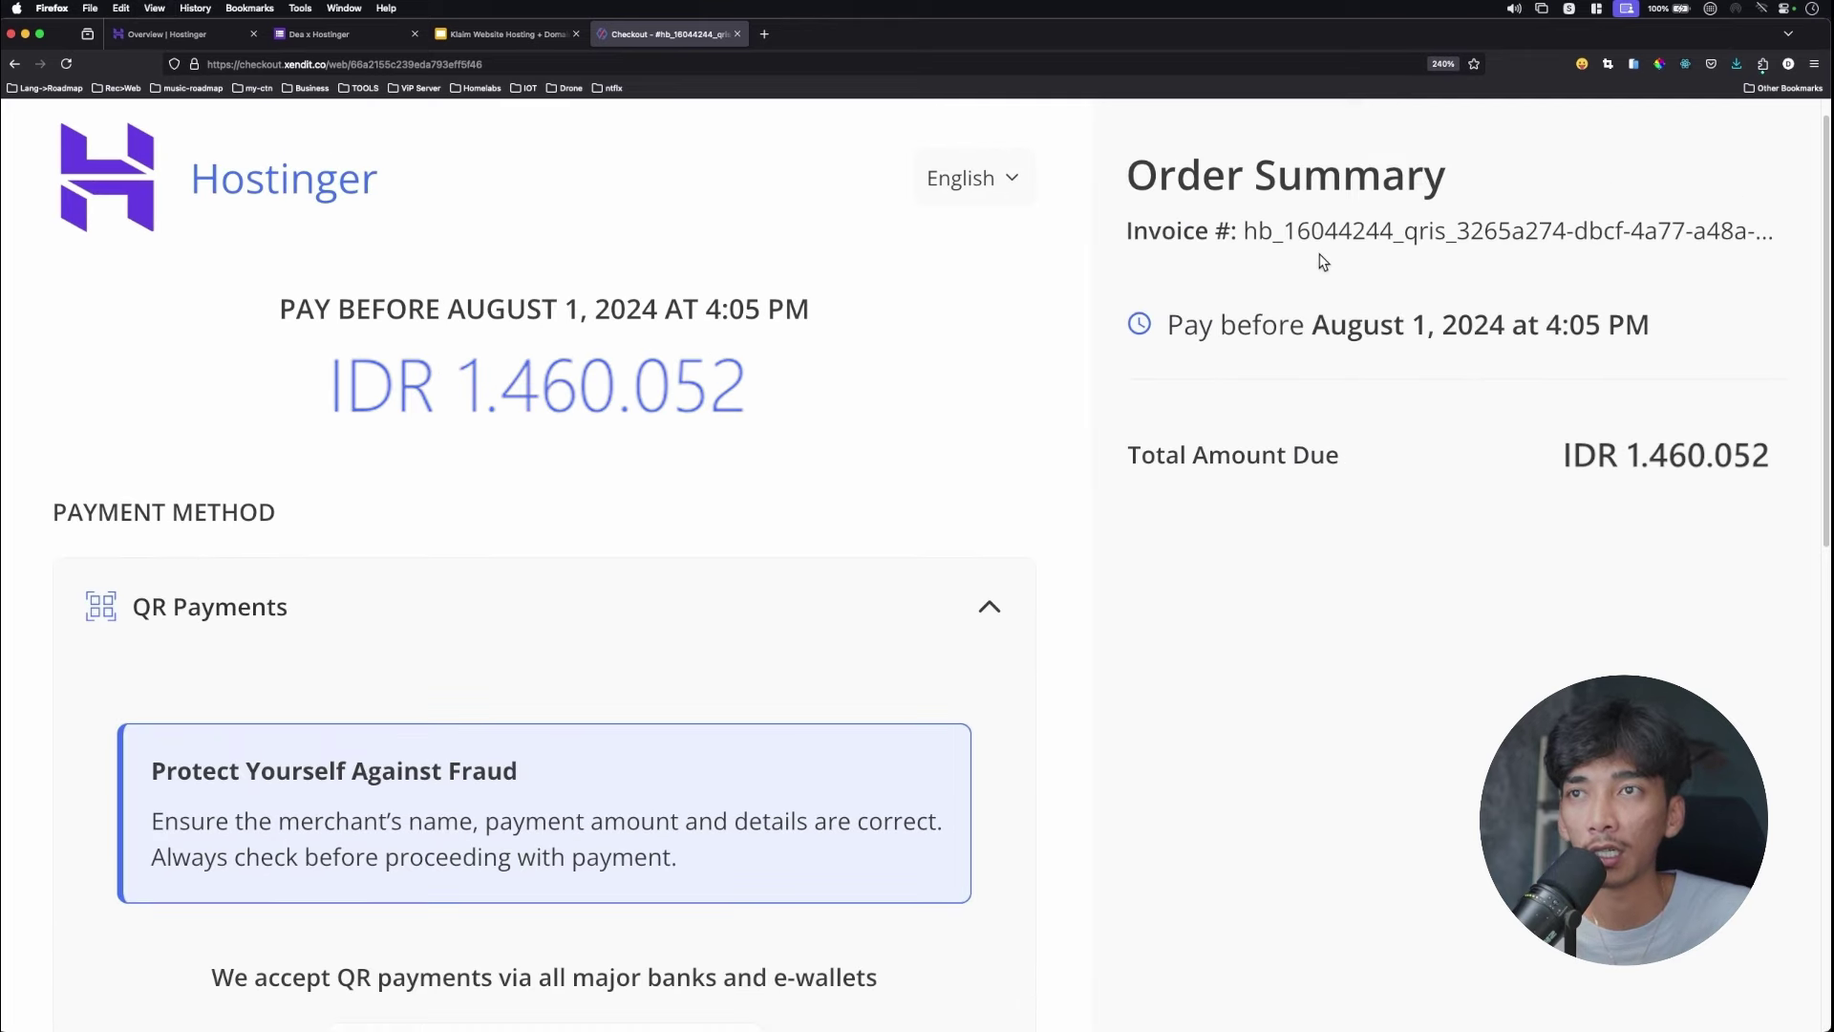
left_click_drag(1246, 232, 1395, 232)
right_click(1370, 230)
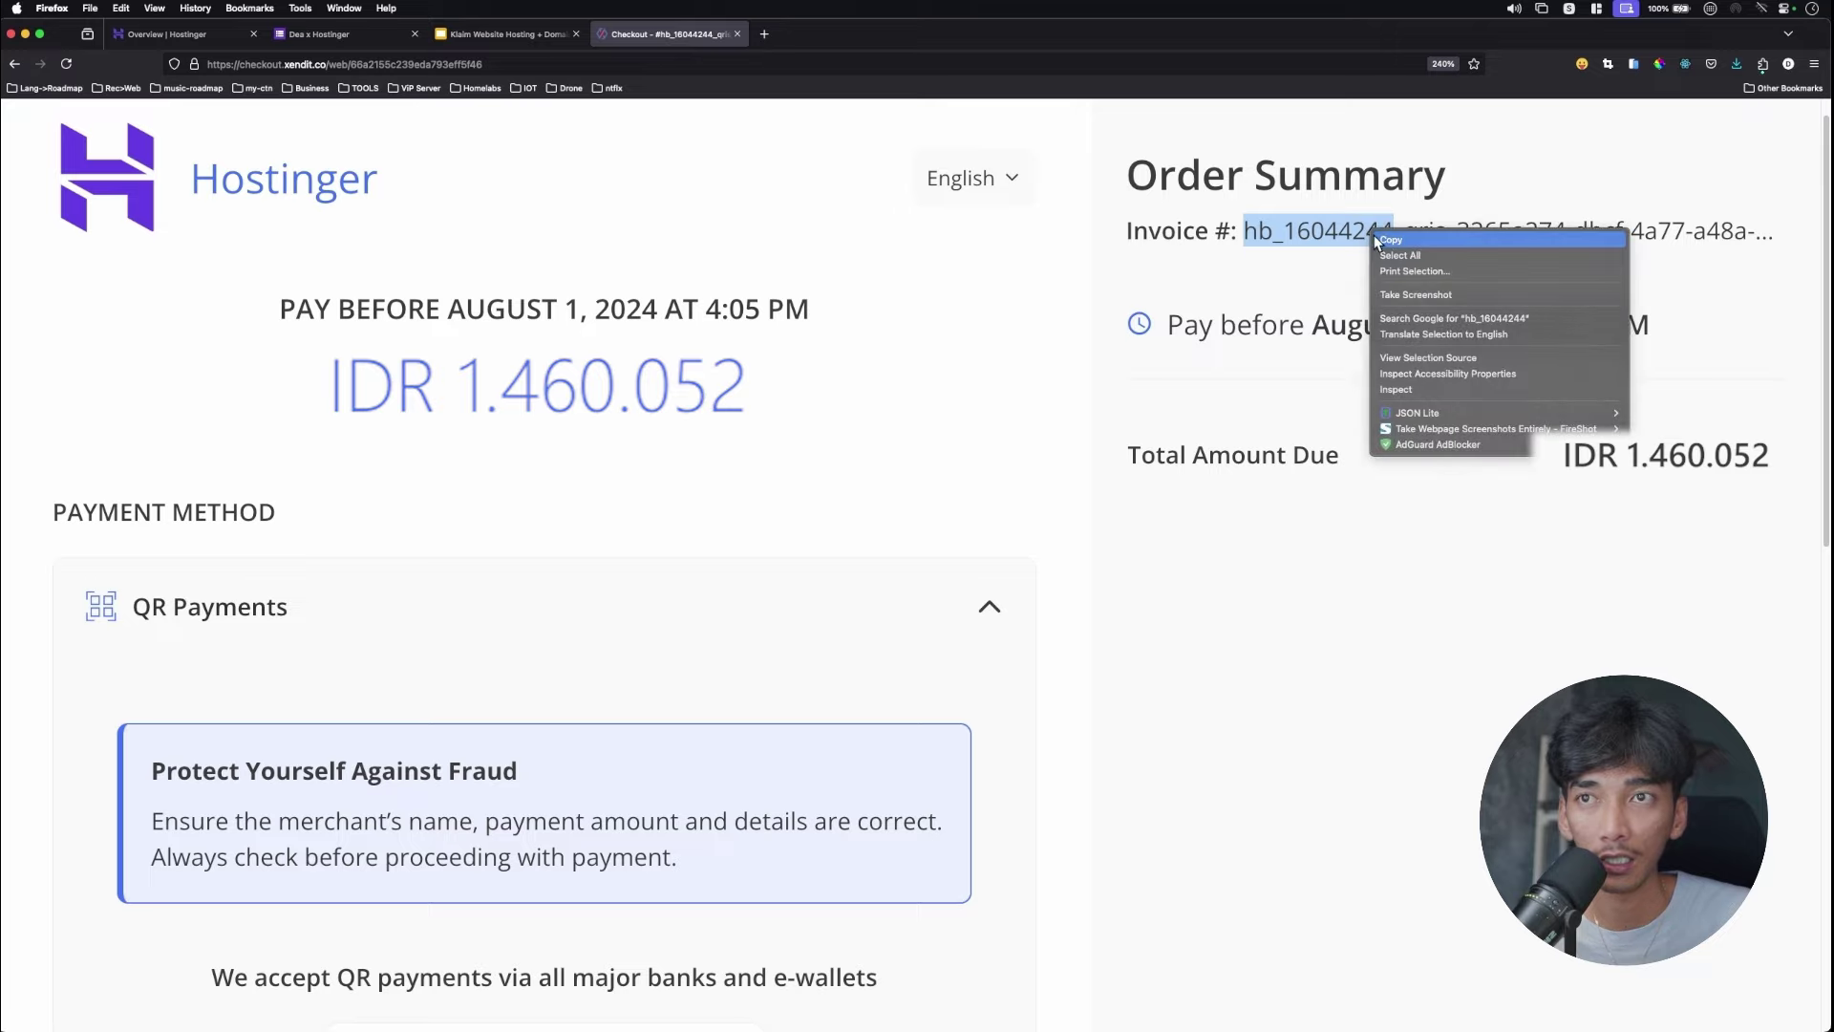
left_click(1381, 242)
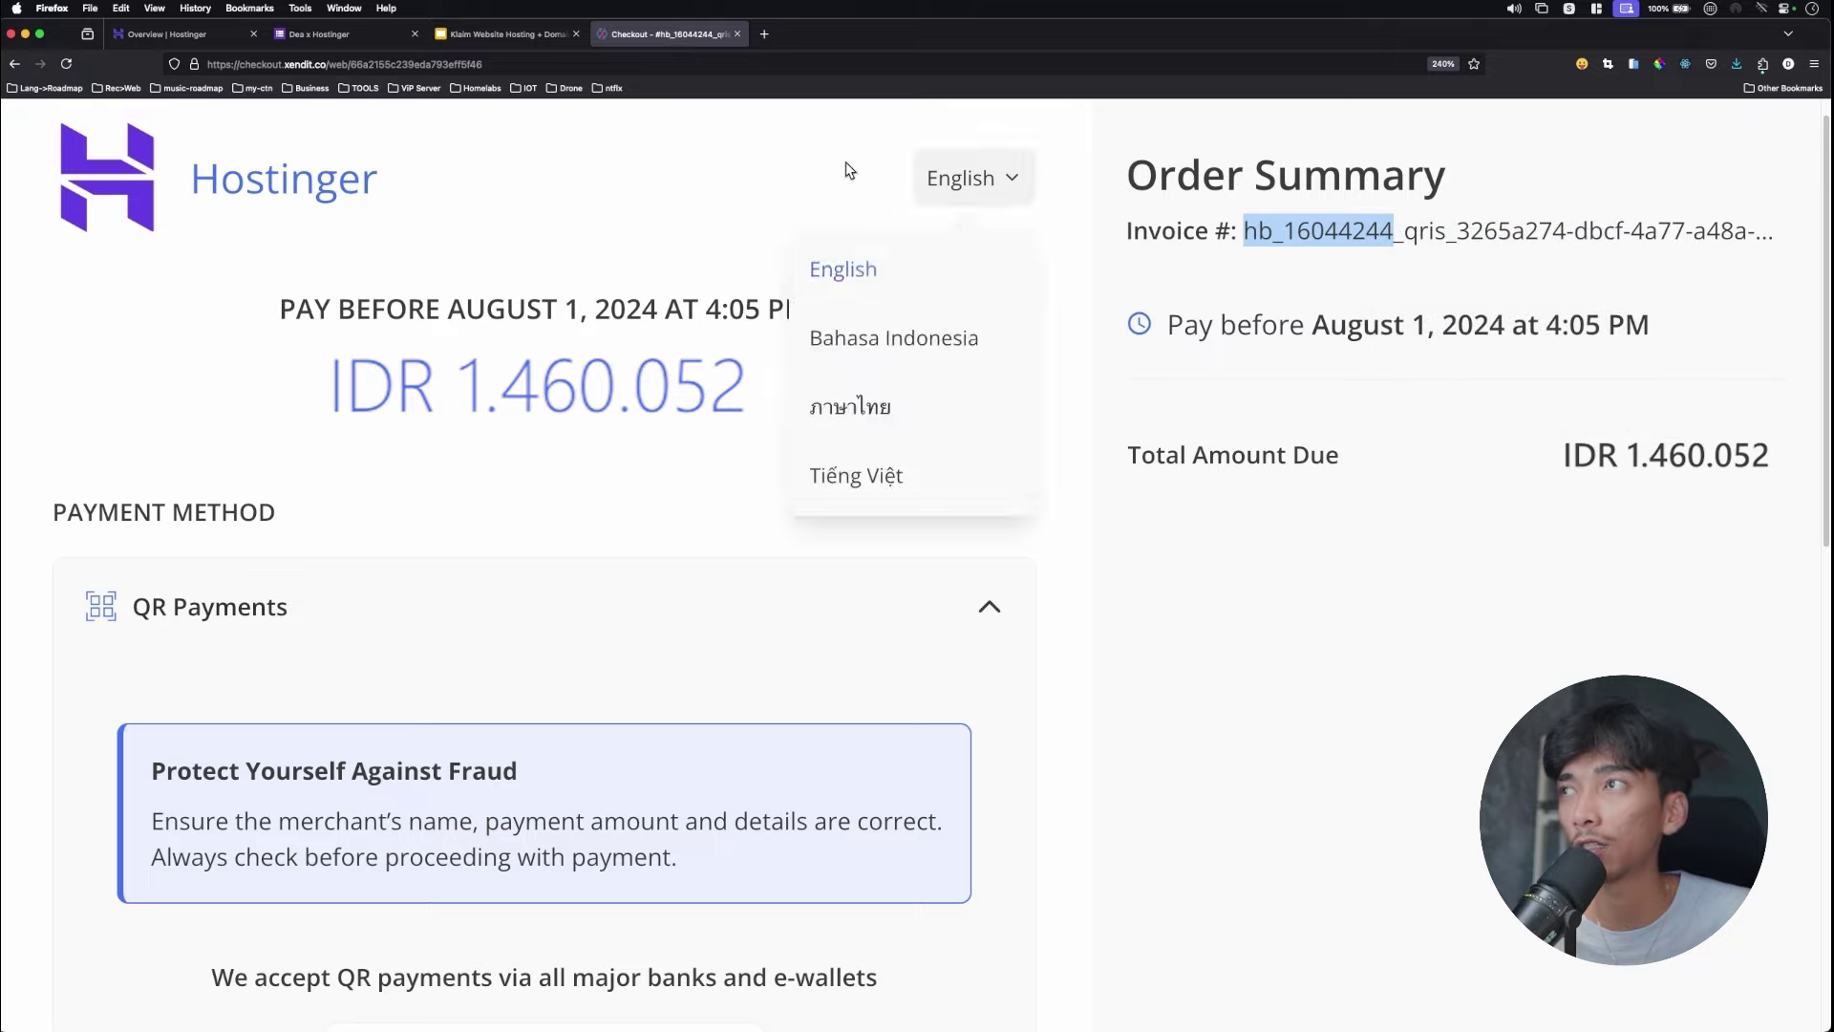
left_click(355, 35)
Paste the copied invoice number into the 'Invoice number Hostinger' answer field.
scroll(741, 405, "down", 5)
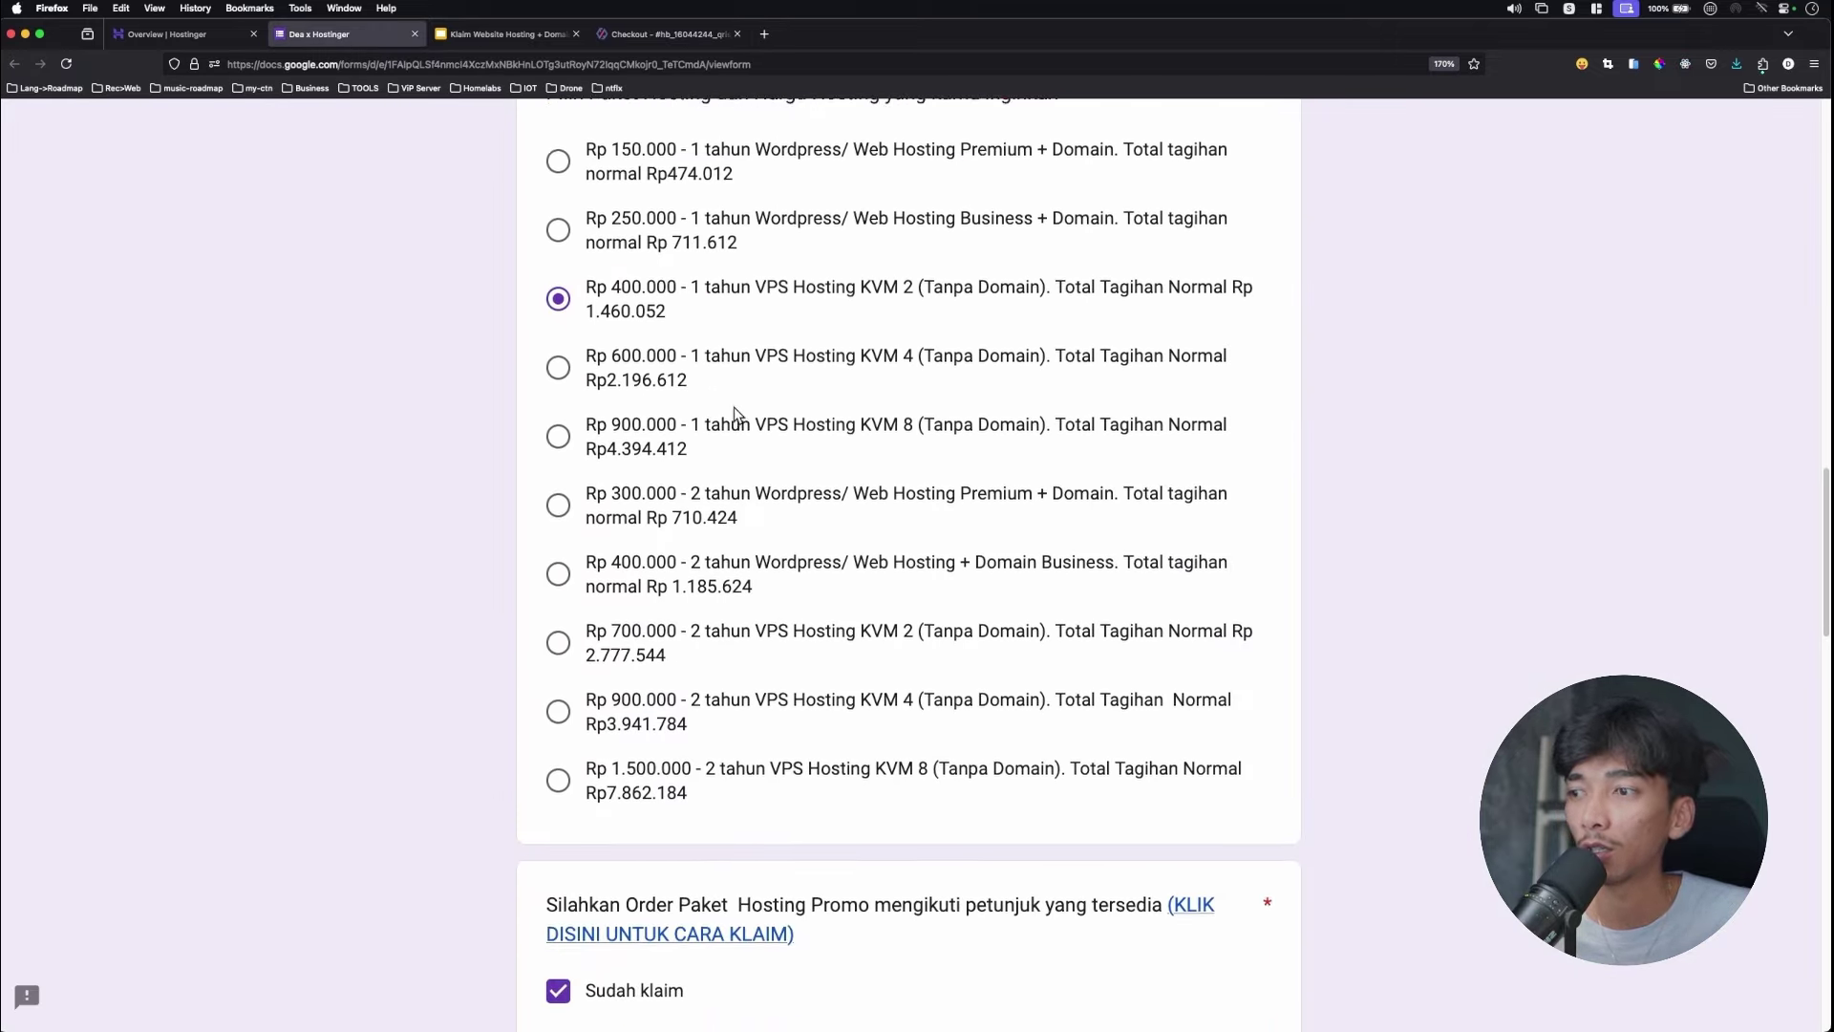
scroll(618, 755, "down", 3)
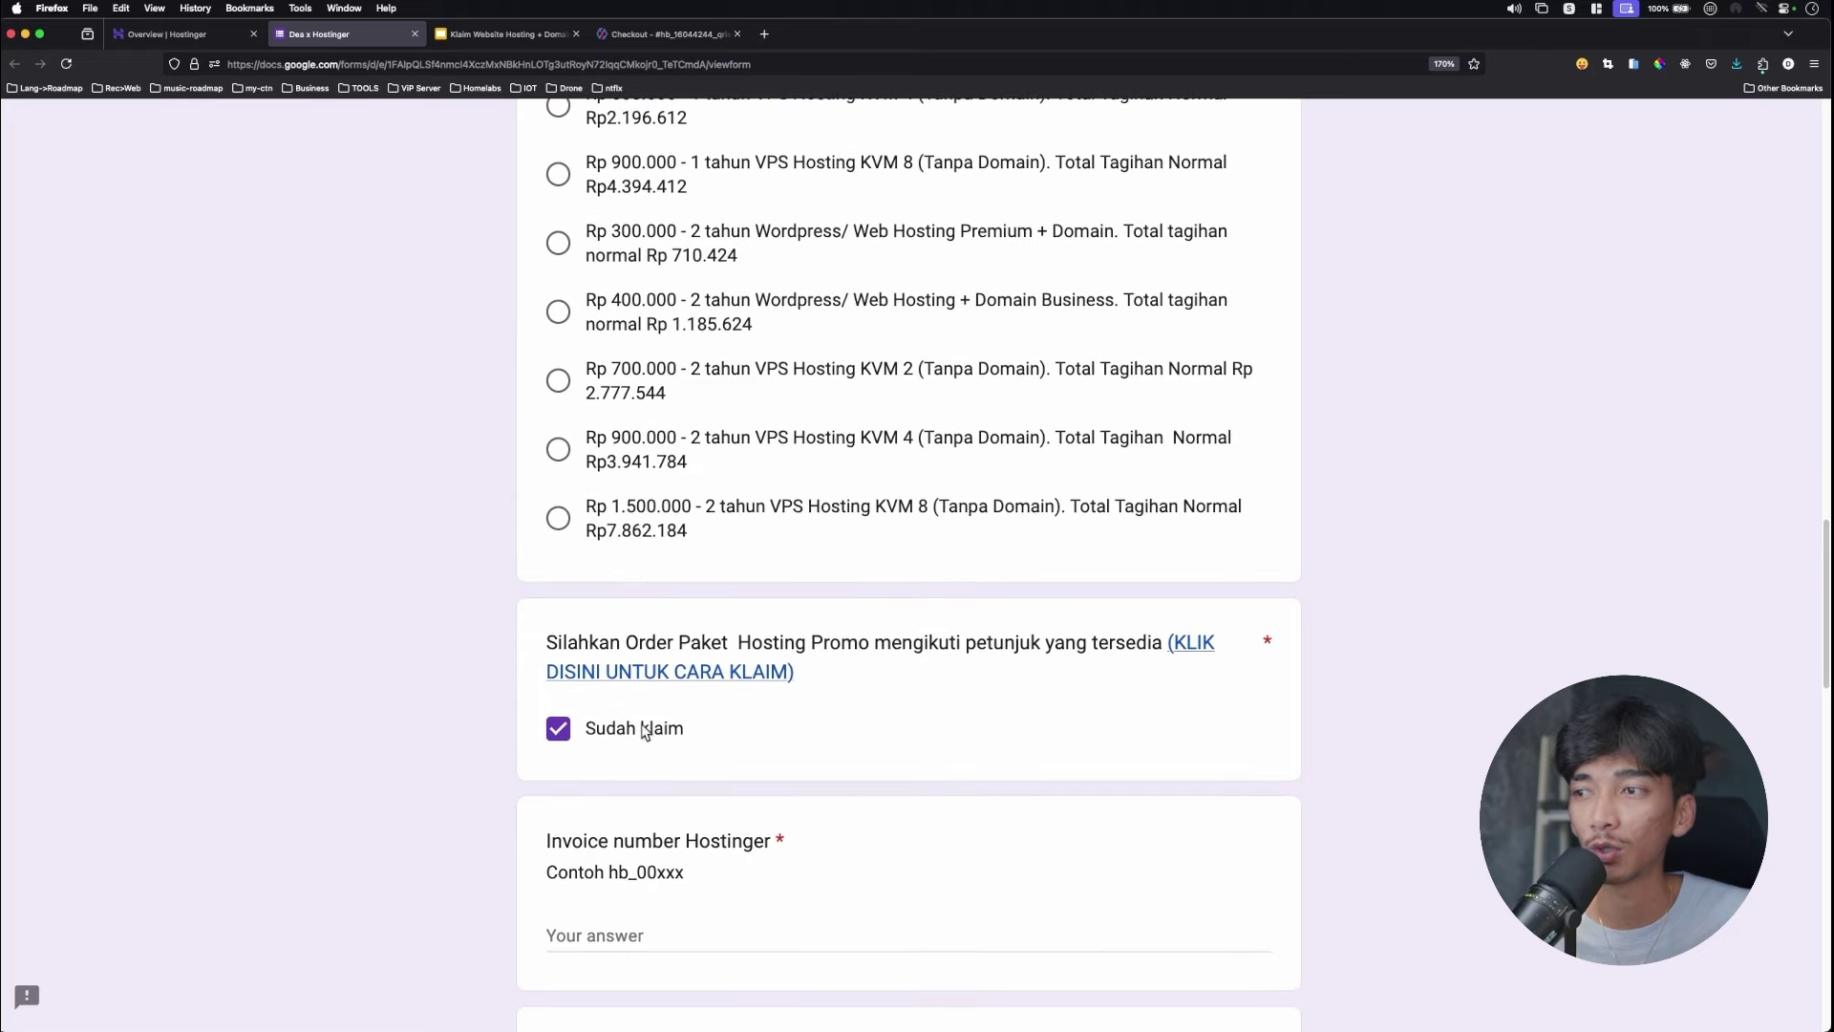
left_click(618, 750)
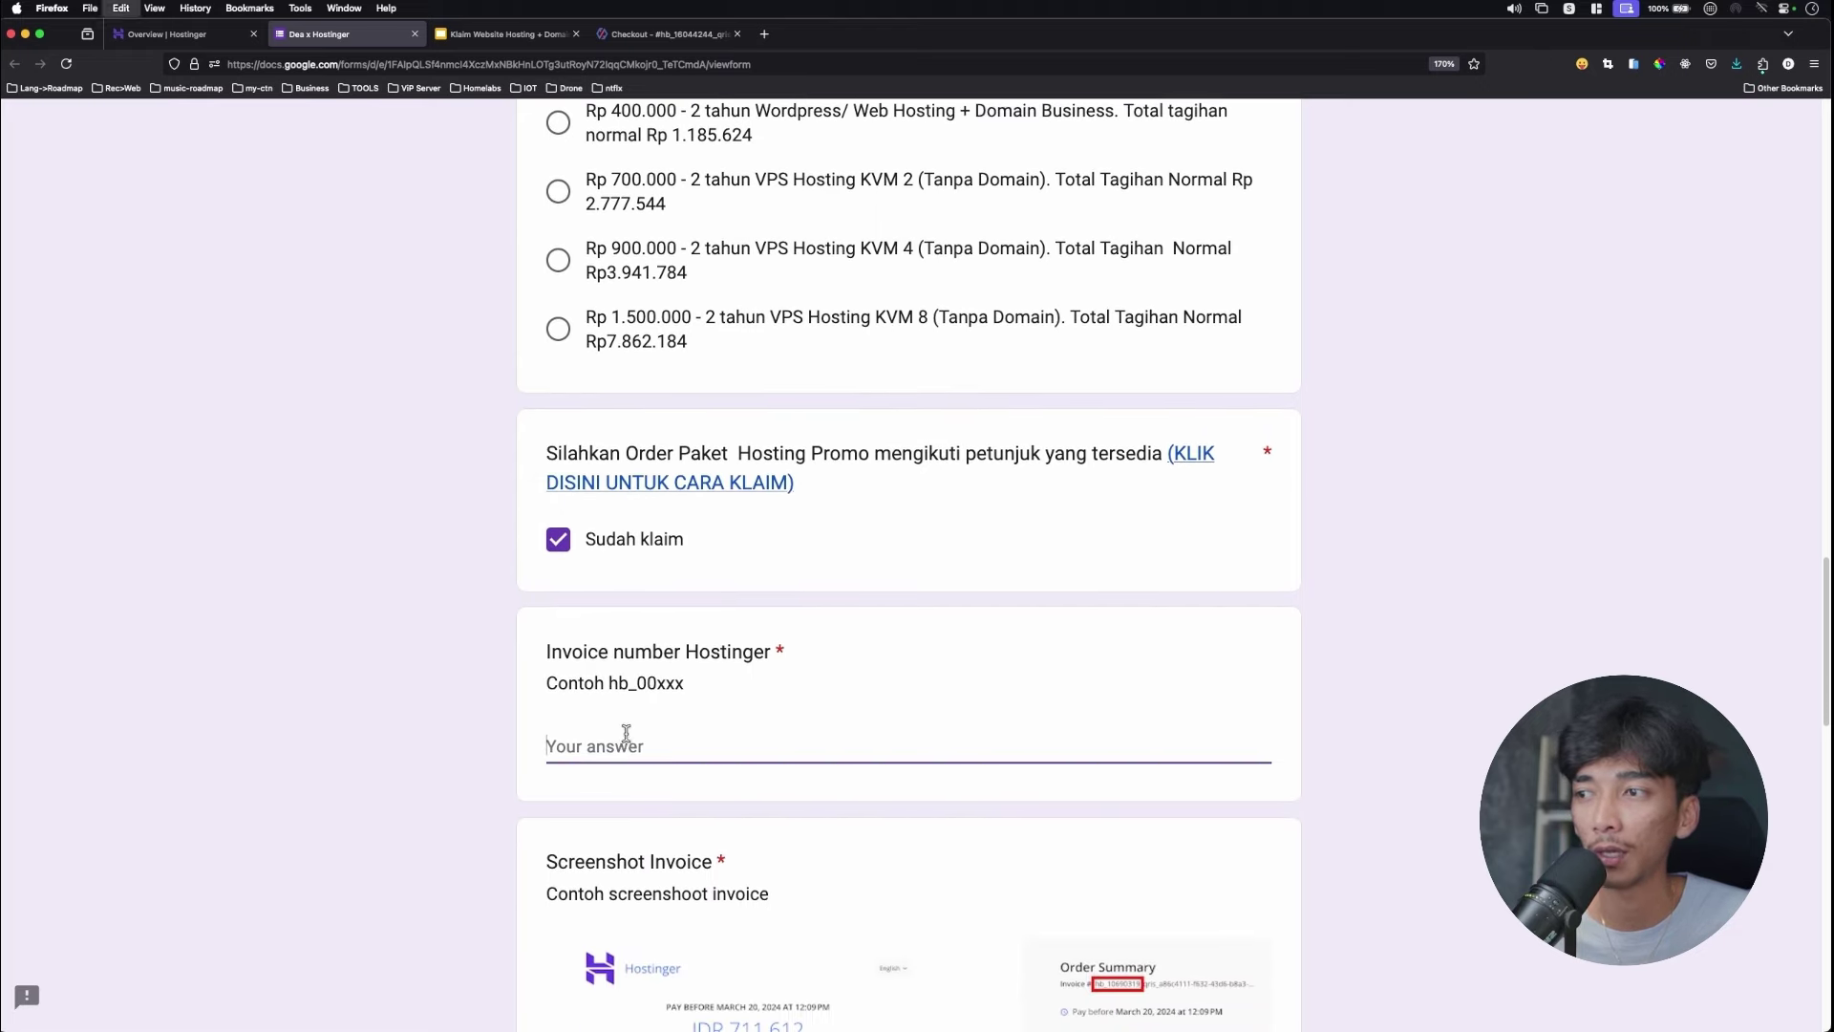
key("super+v")
scroll(1041, 621, "down", 4)
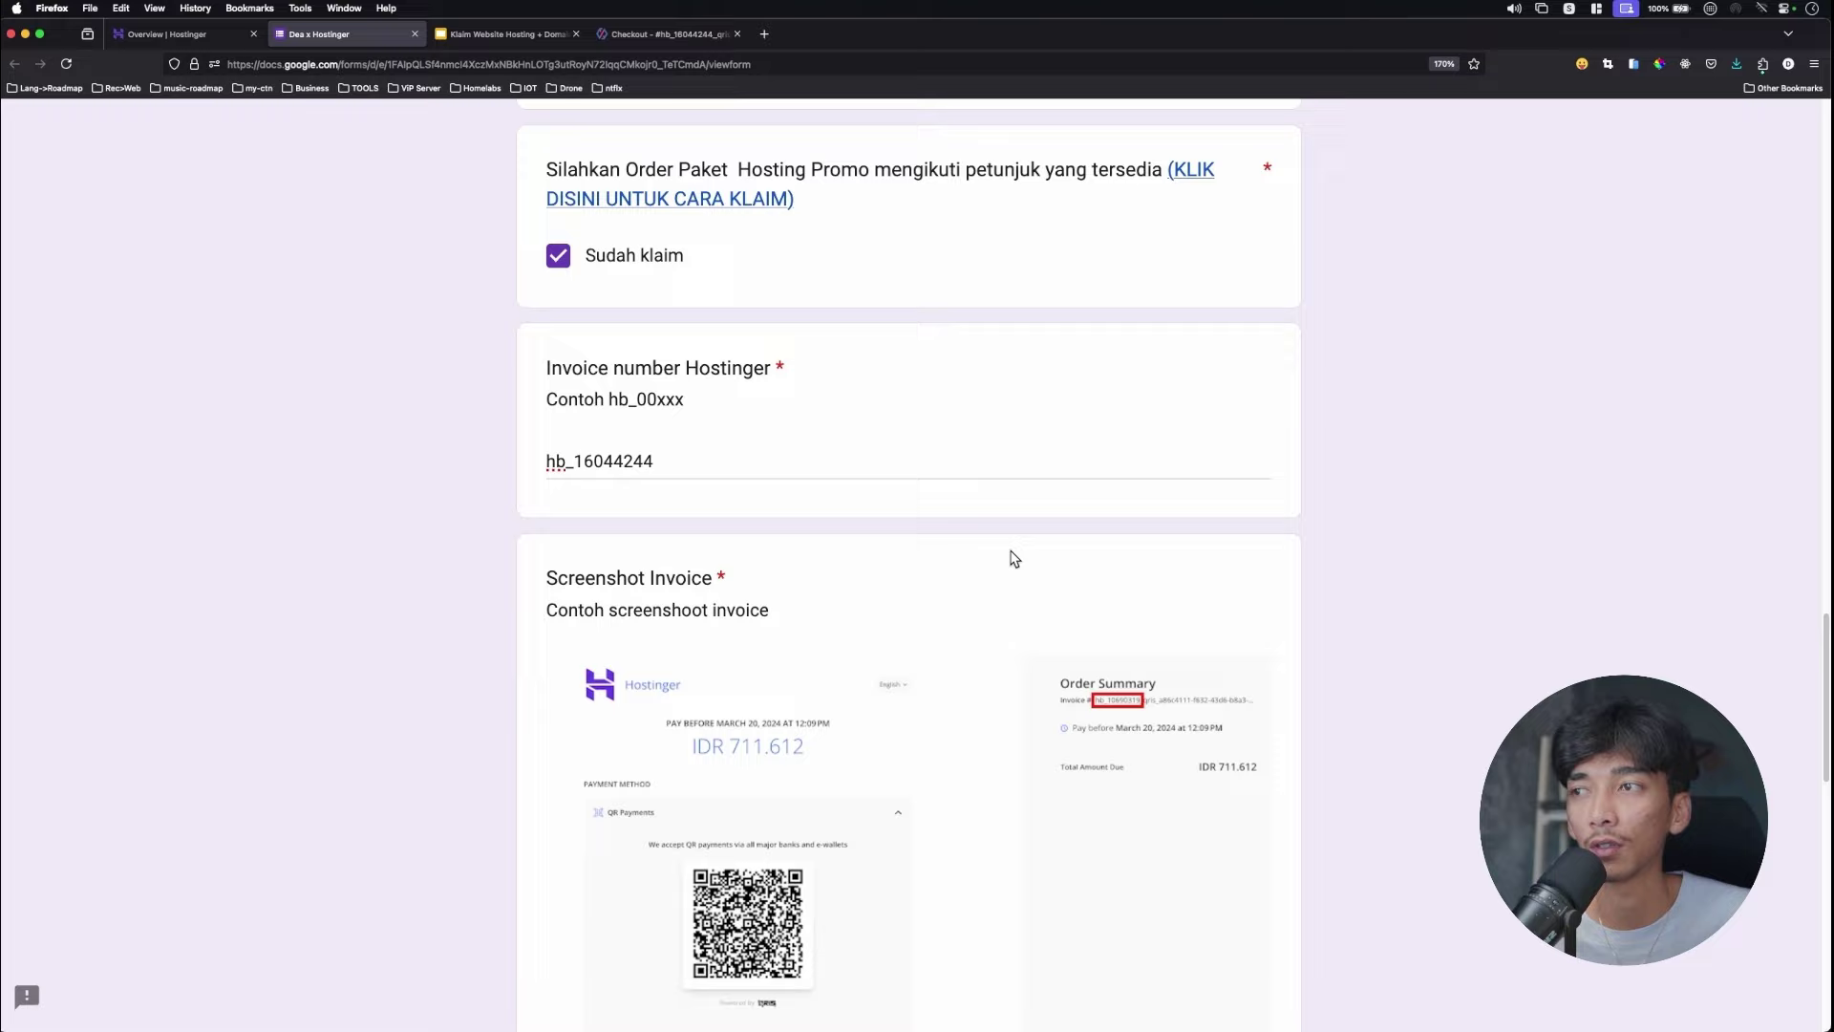
double_click(689, 458)
left_click(851, 549)
scroll(659, 471, "down", 2)
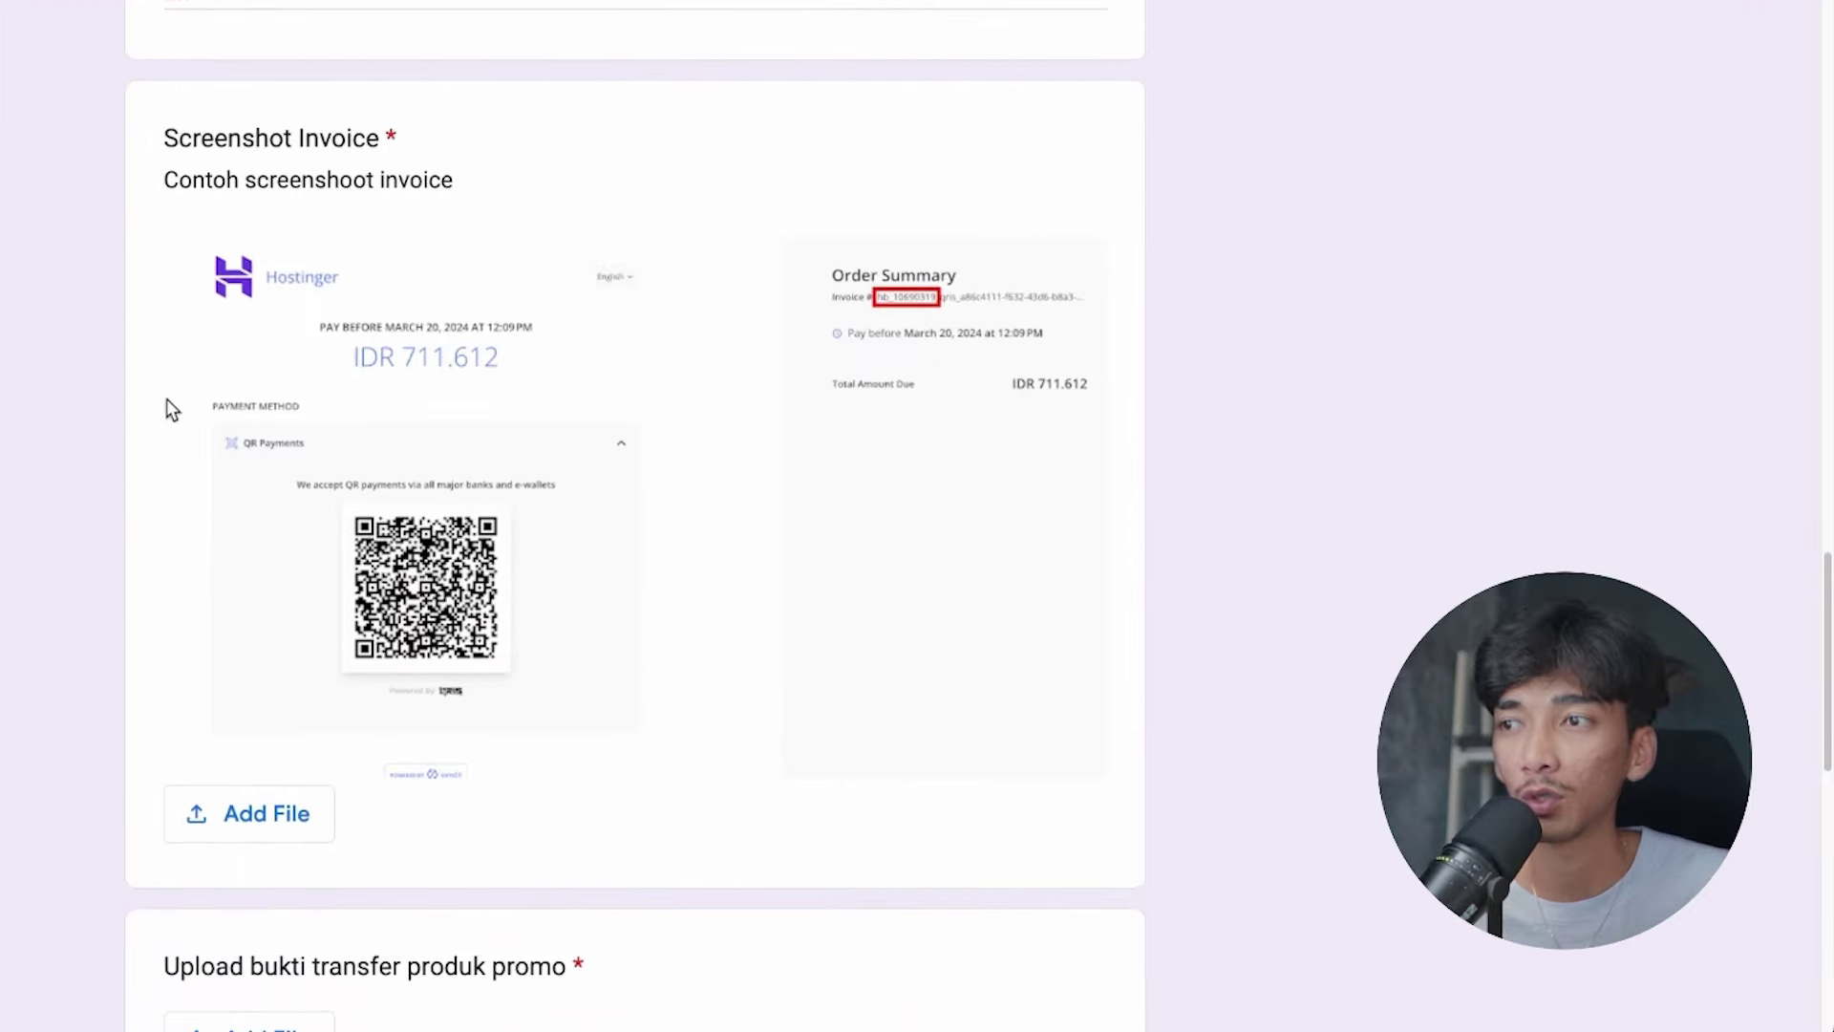
scroll(287, 802, "down", 1)
Upload the payment-page screenshot to the form's file question.
left_click(275, 799)
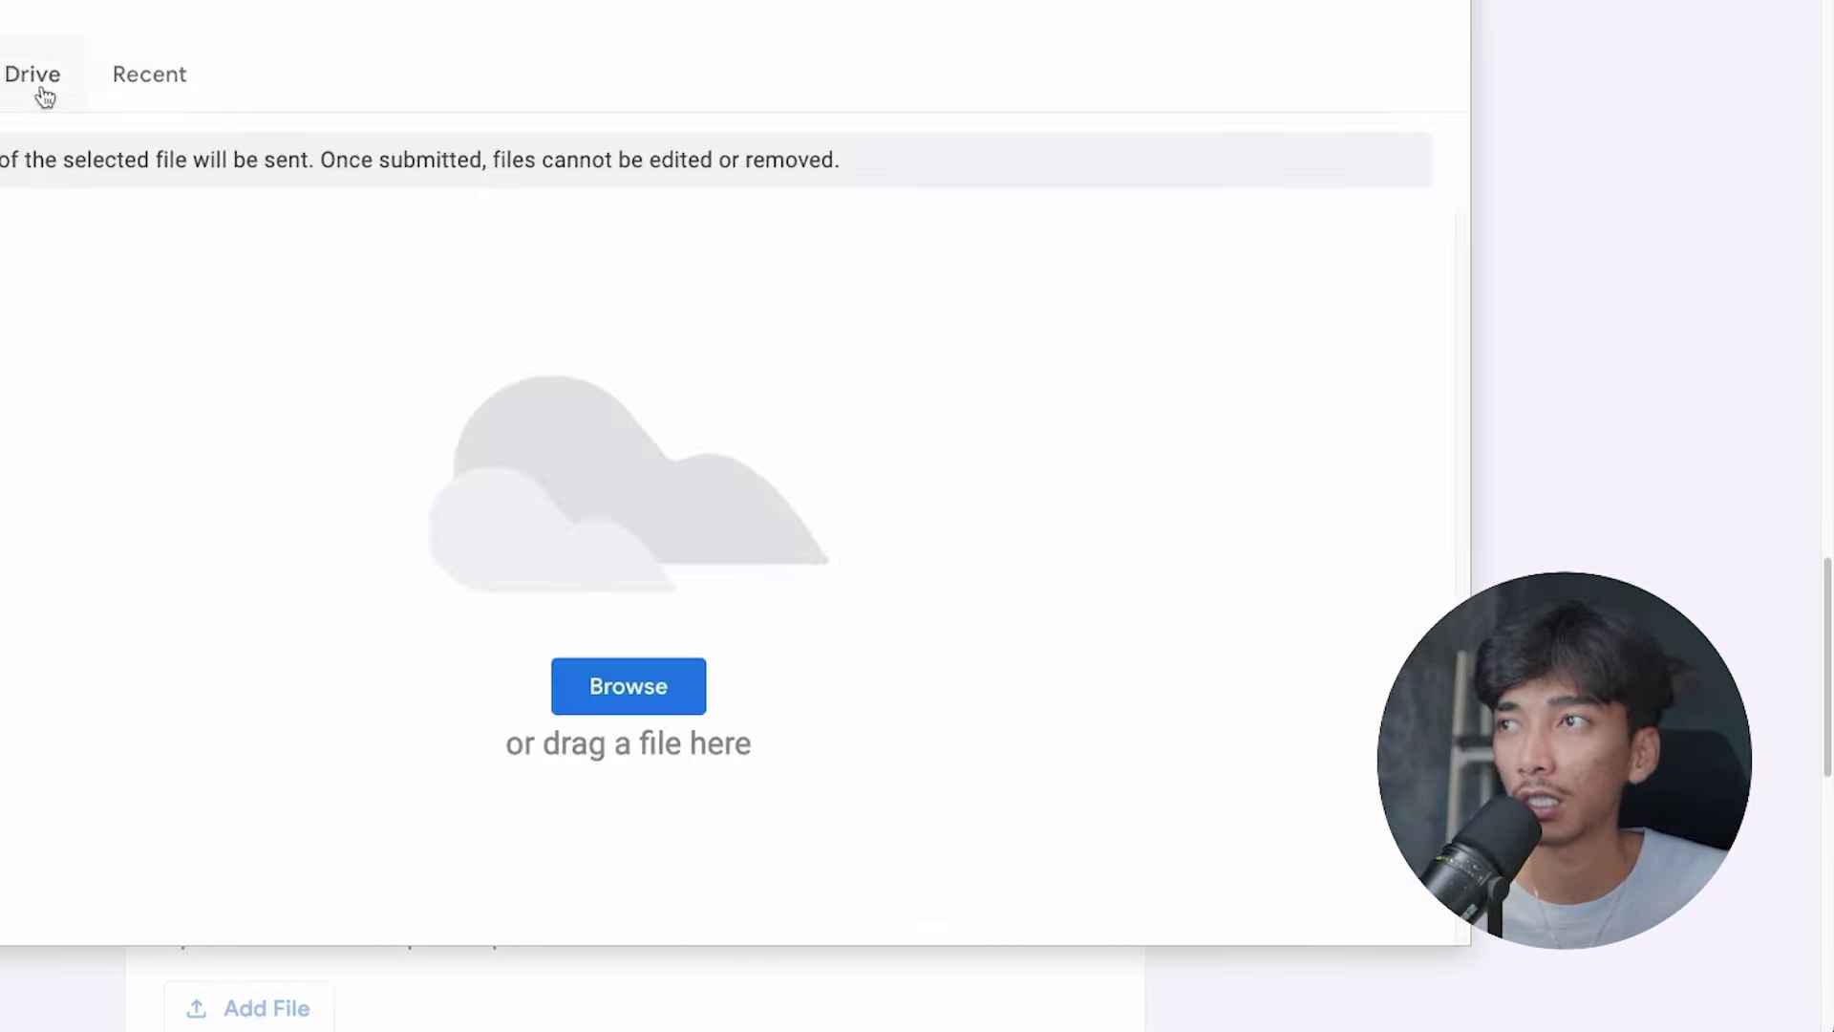
left_click(593, 703)
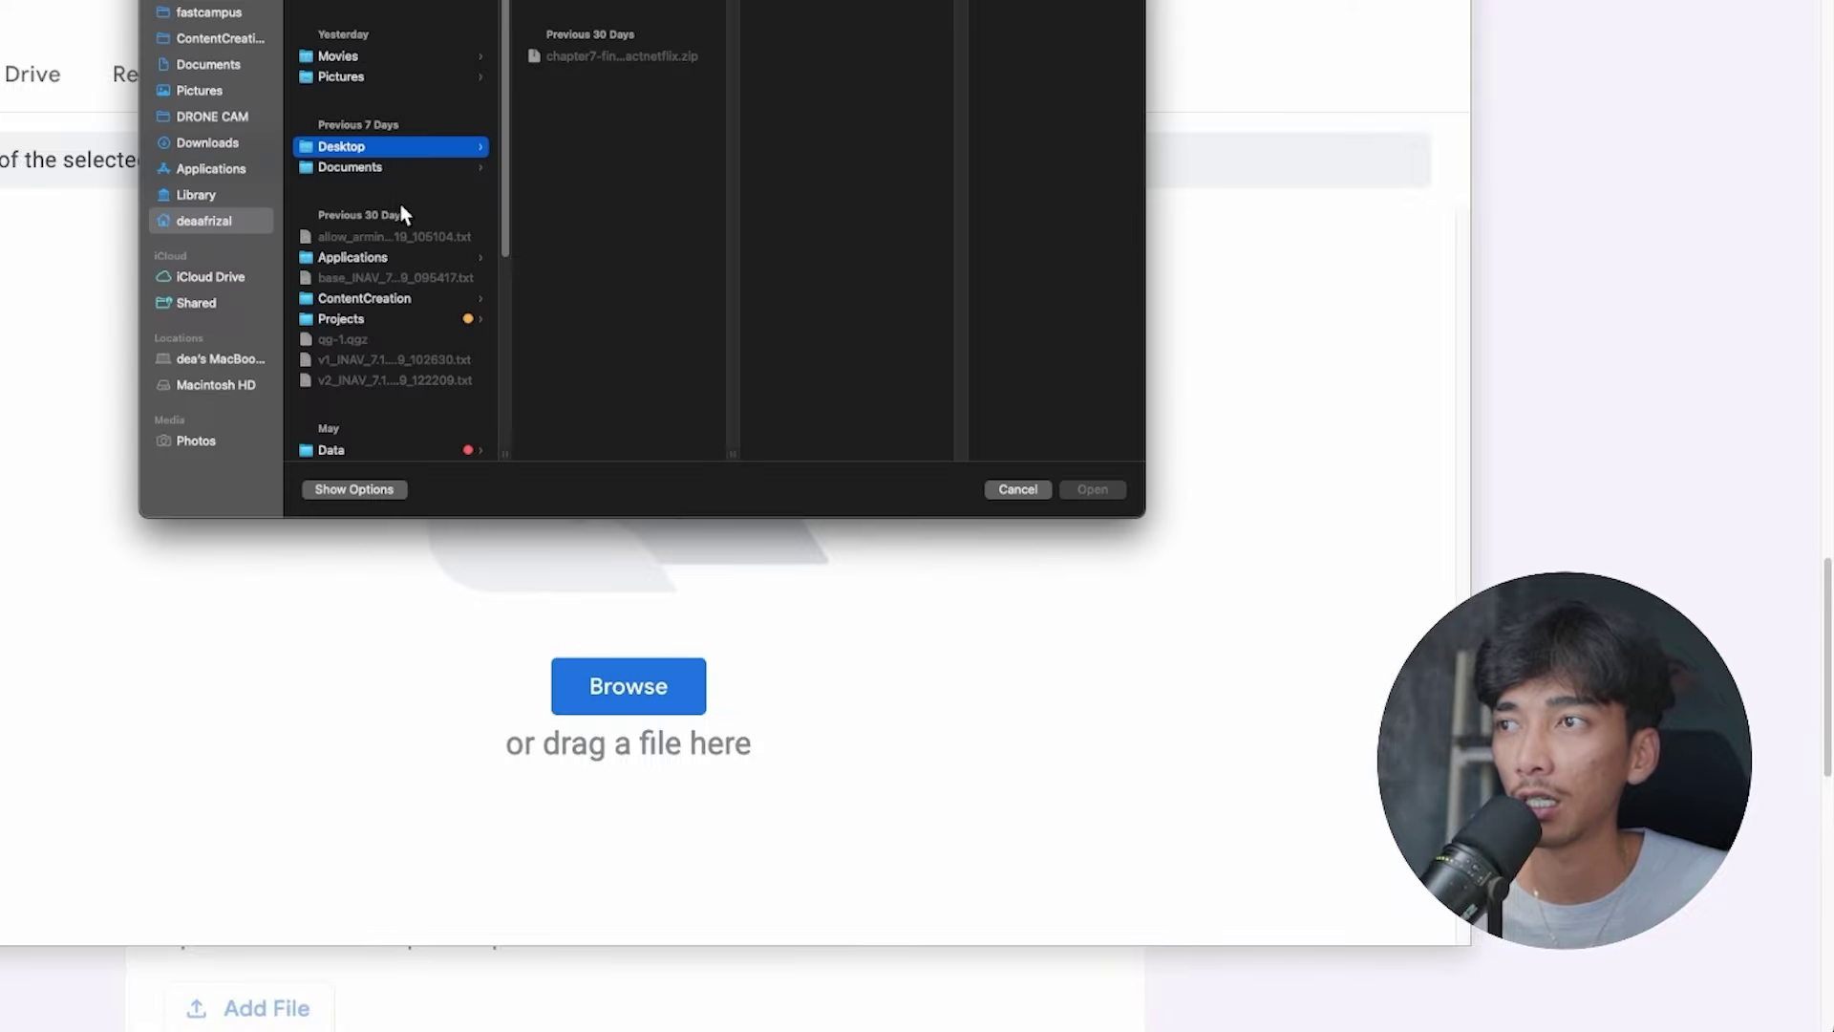
left_click(747, 231)
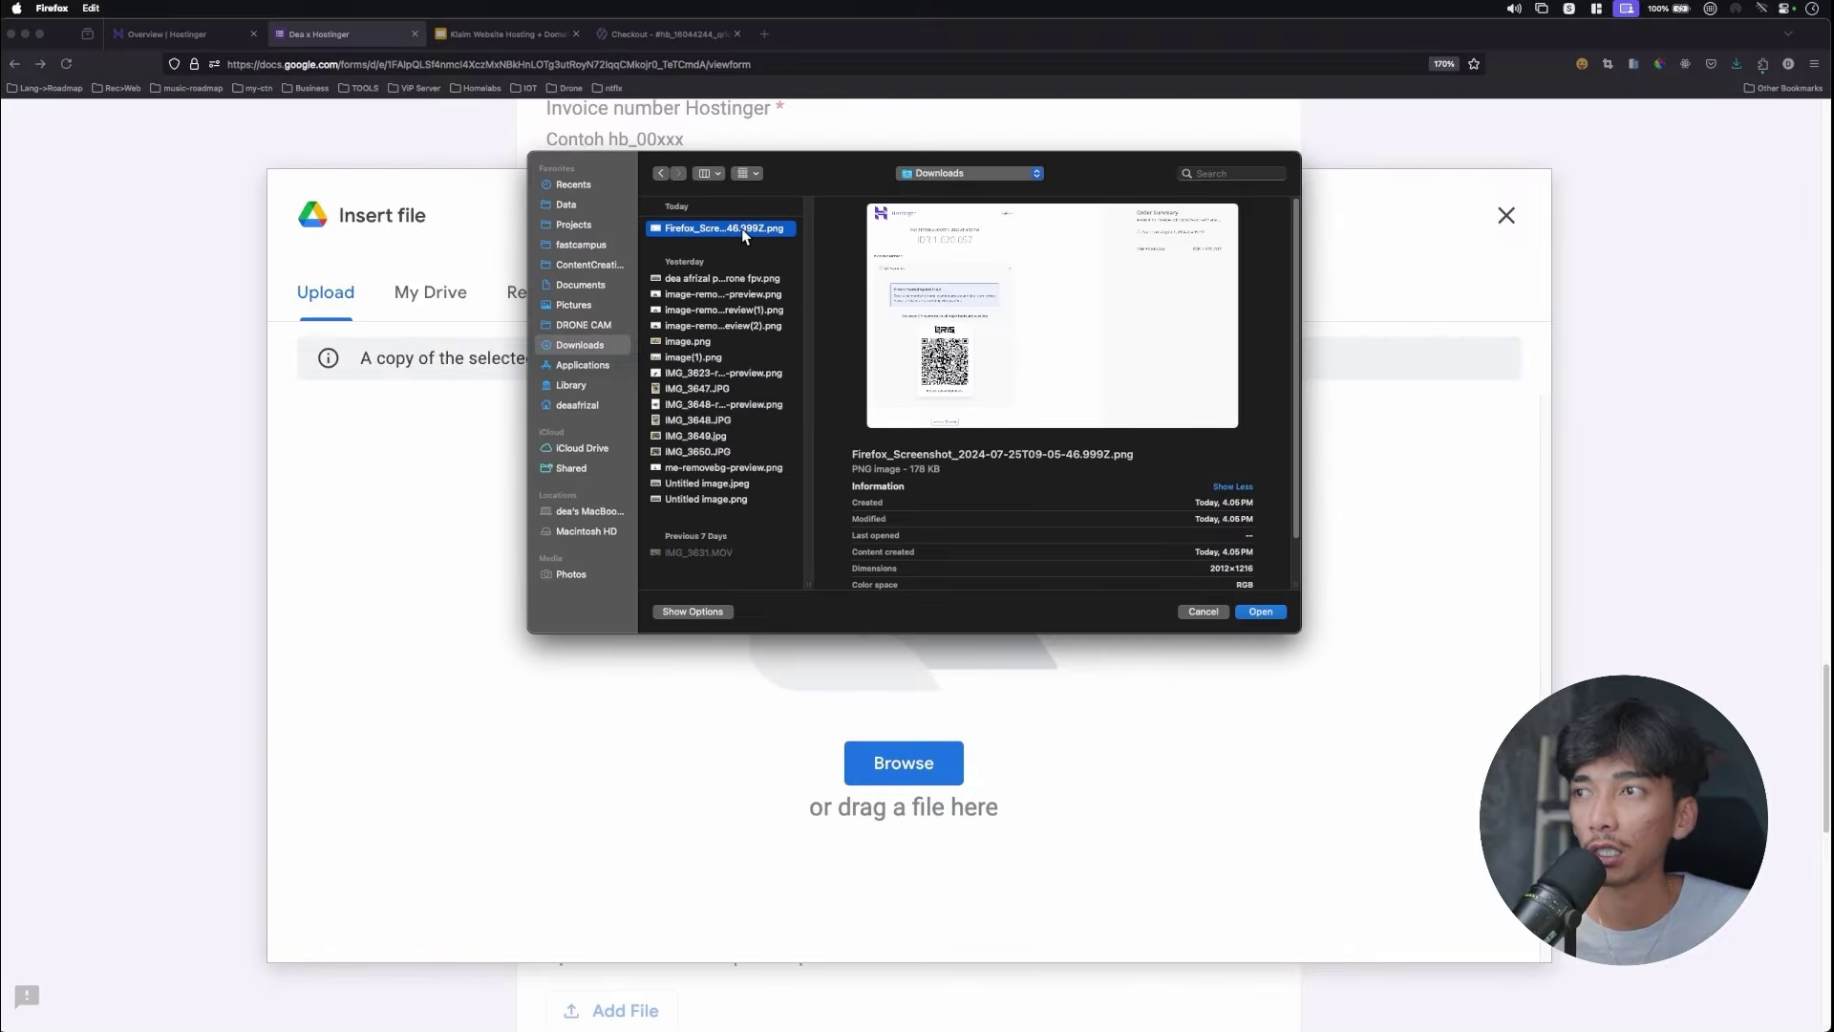
double_click(741, 227)
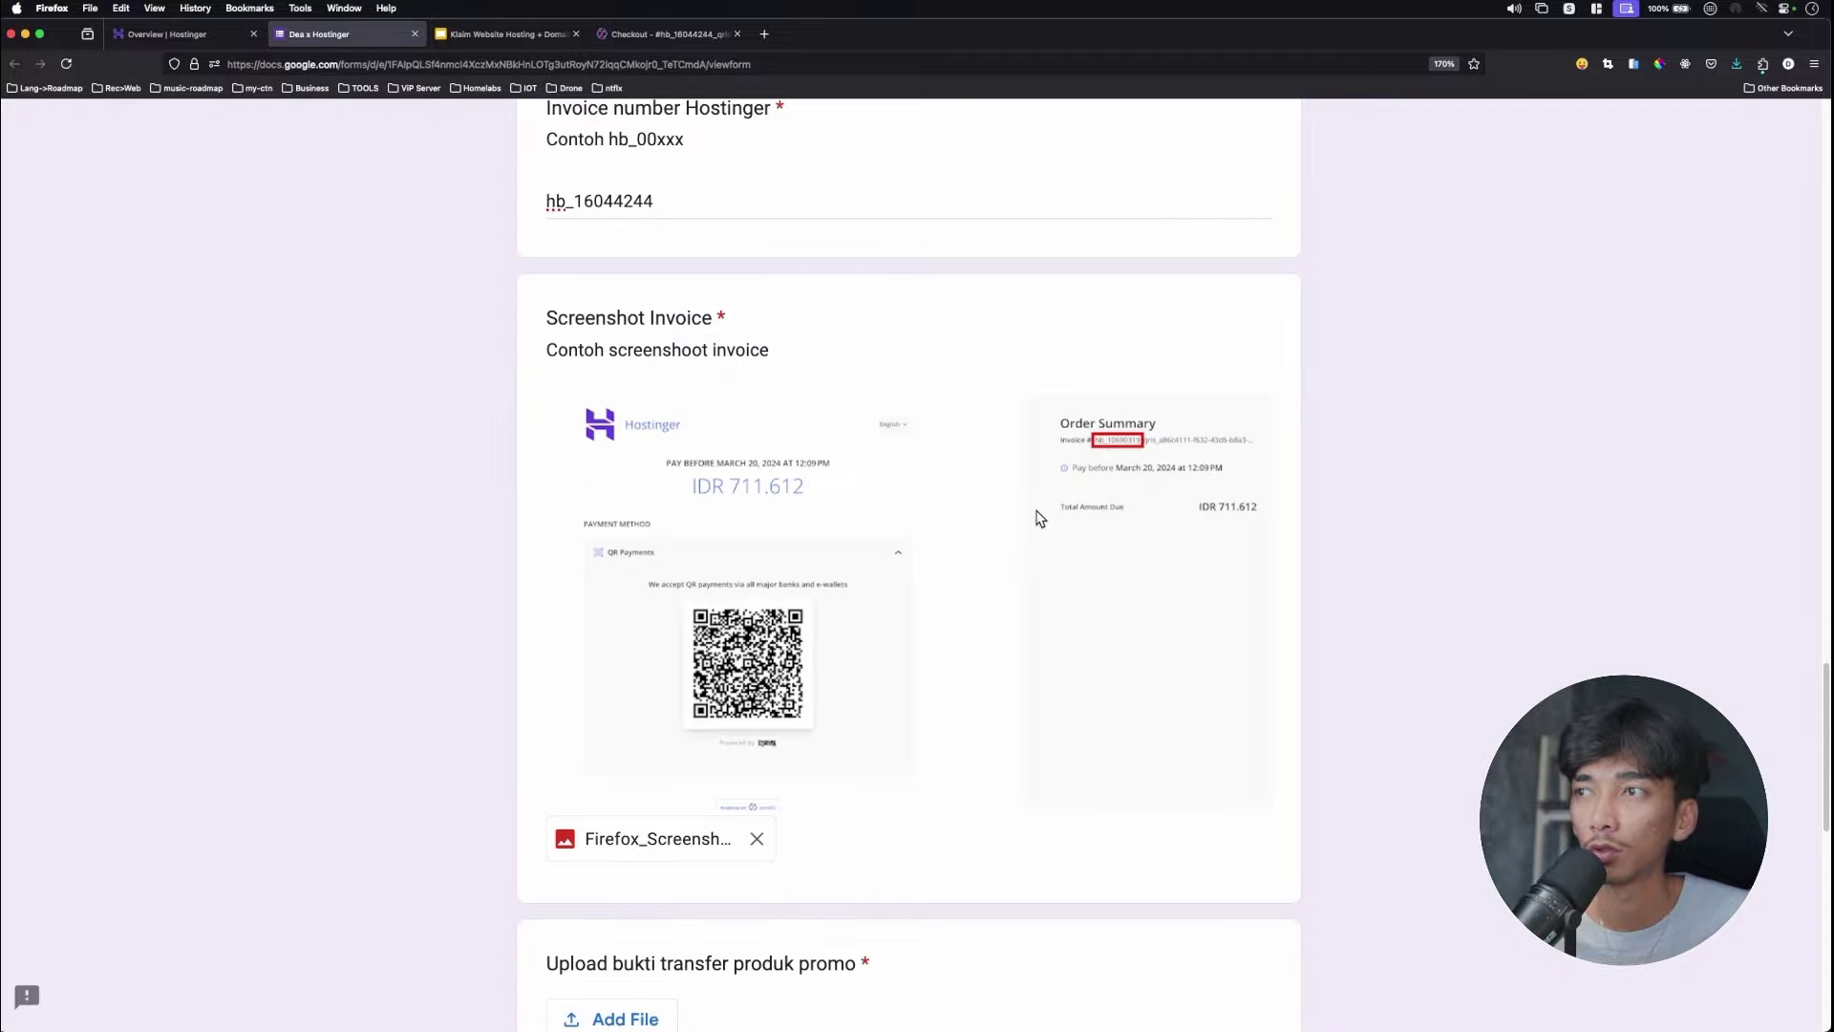
scroll(925, 619, "down", 5)
scroll(922, 568, "down", 3)
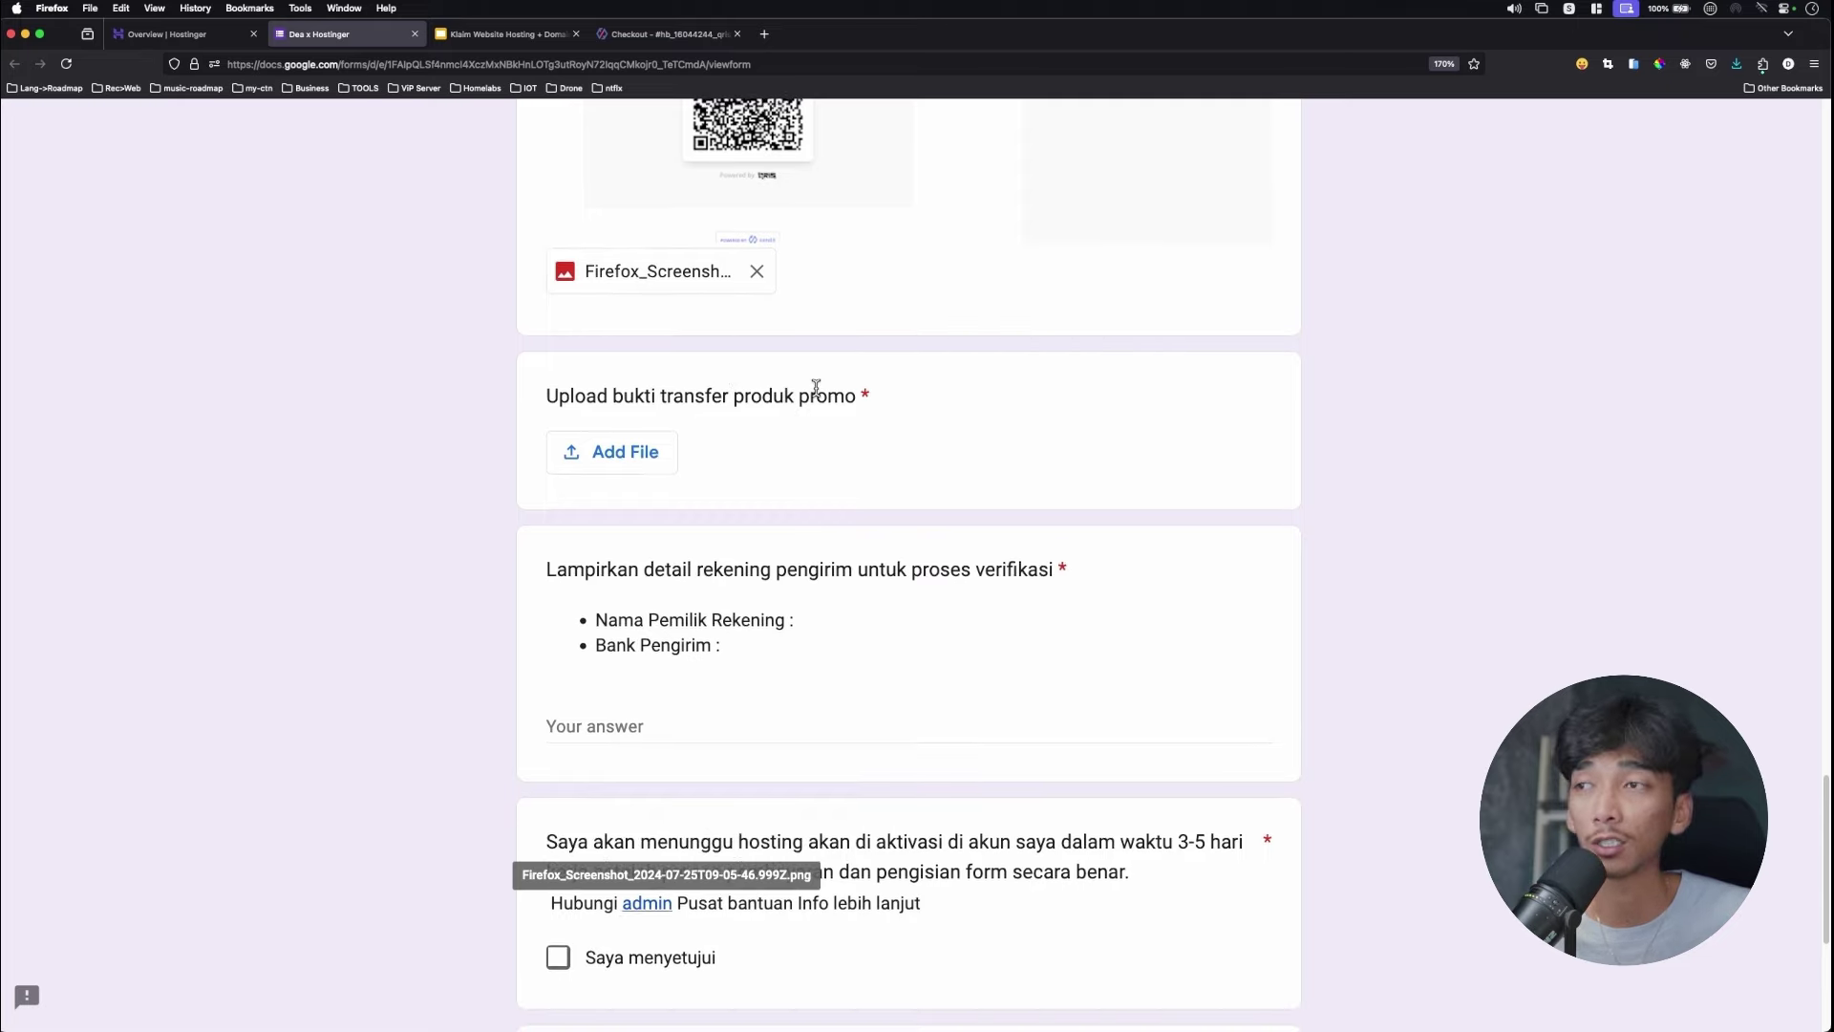
scroll(821, 396, "up", 1)
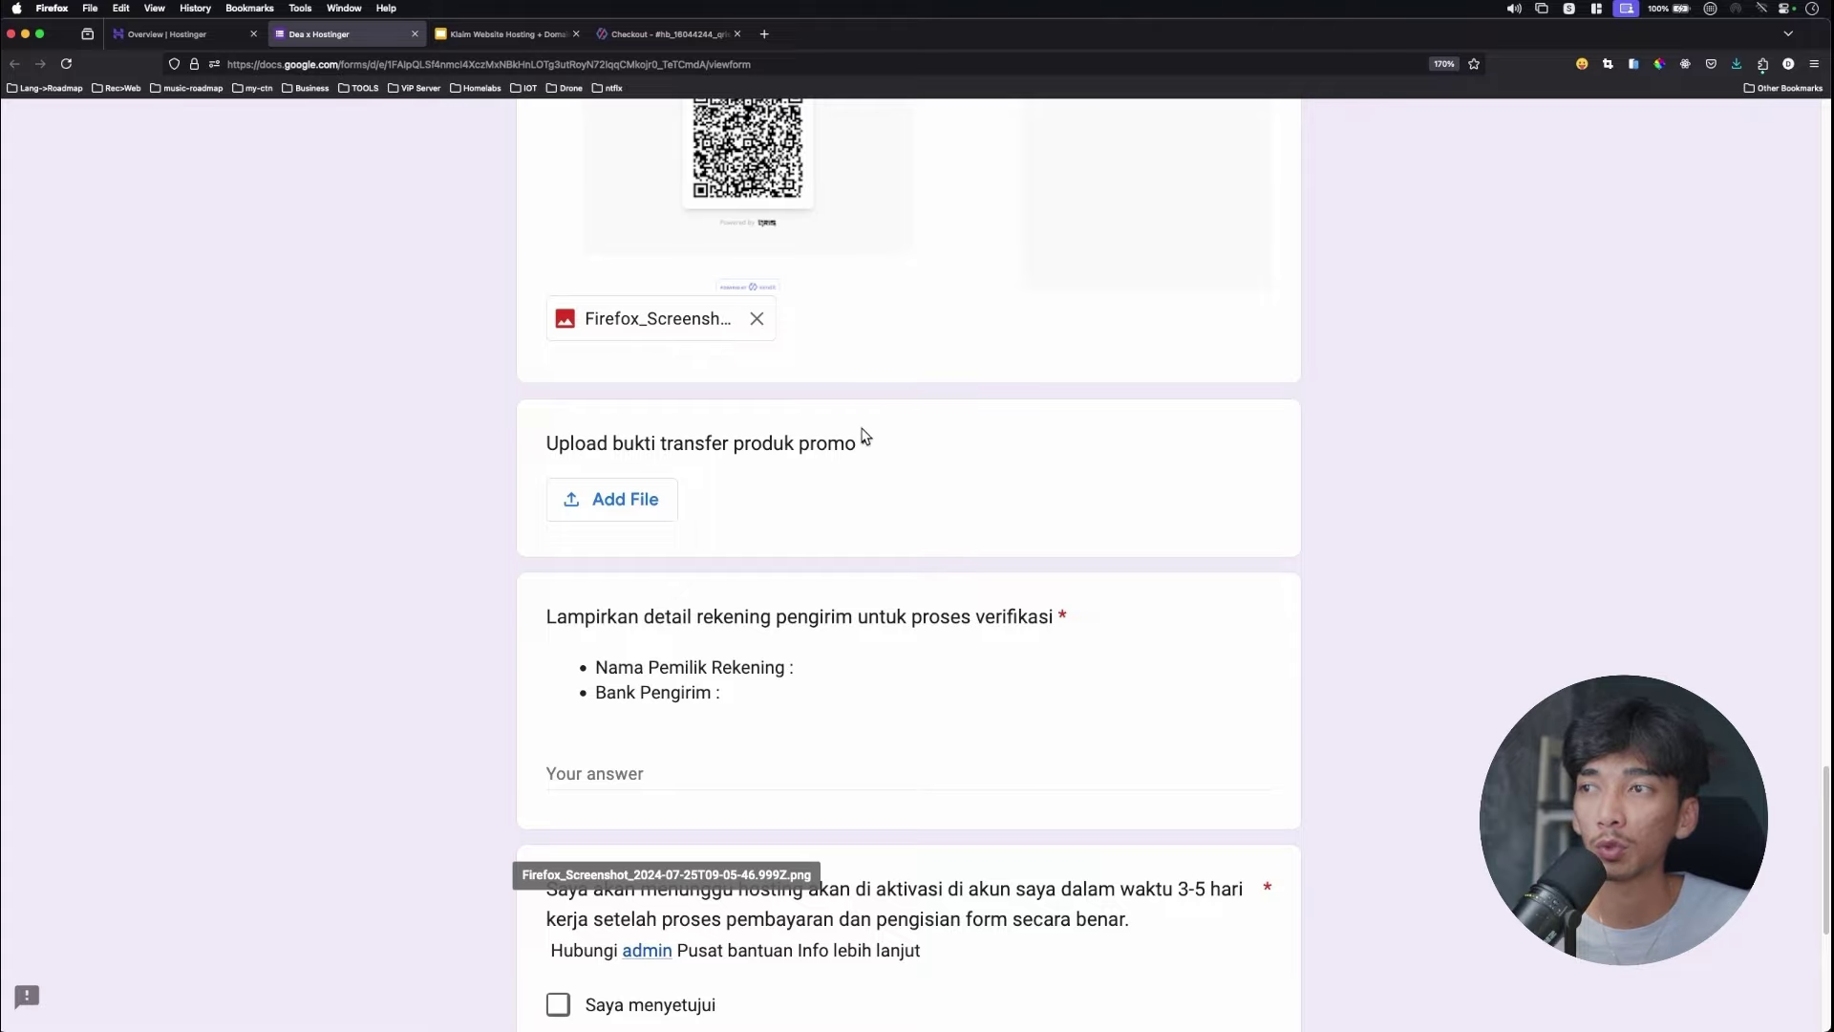
scroll(864, 436, "up", 10)
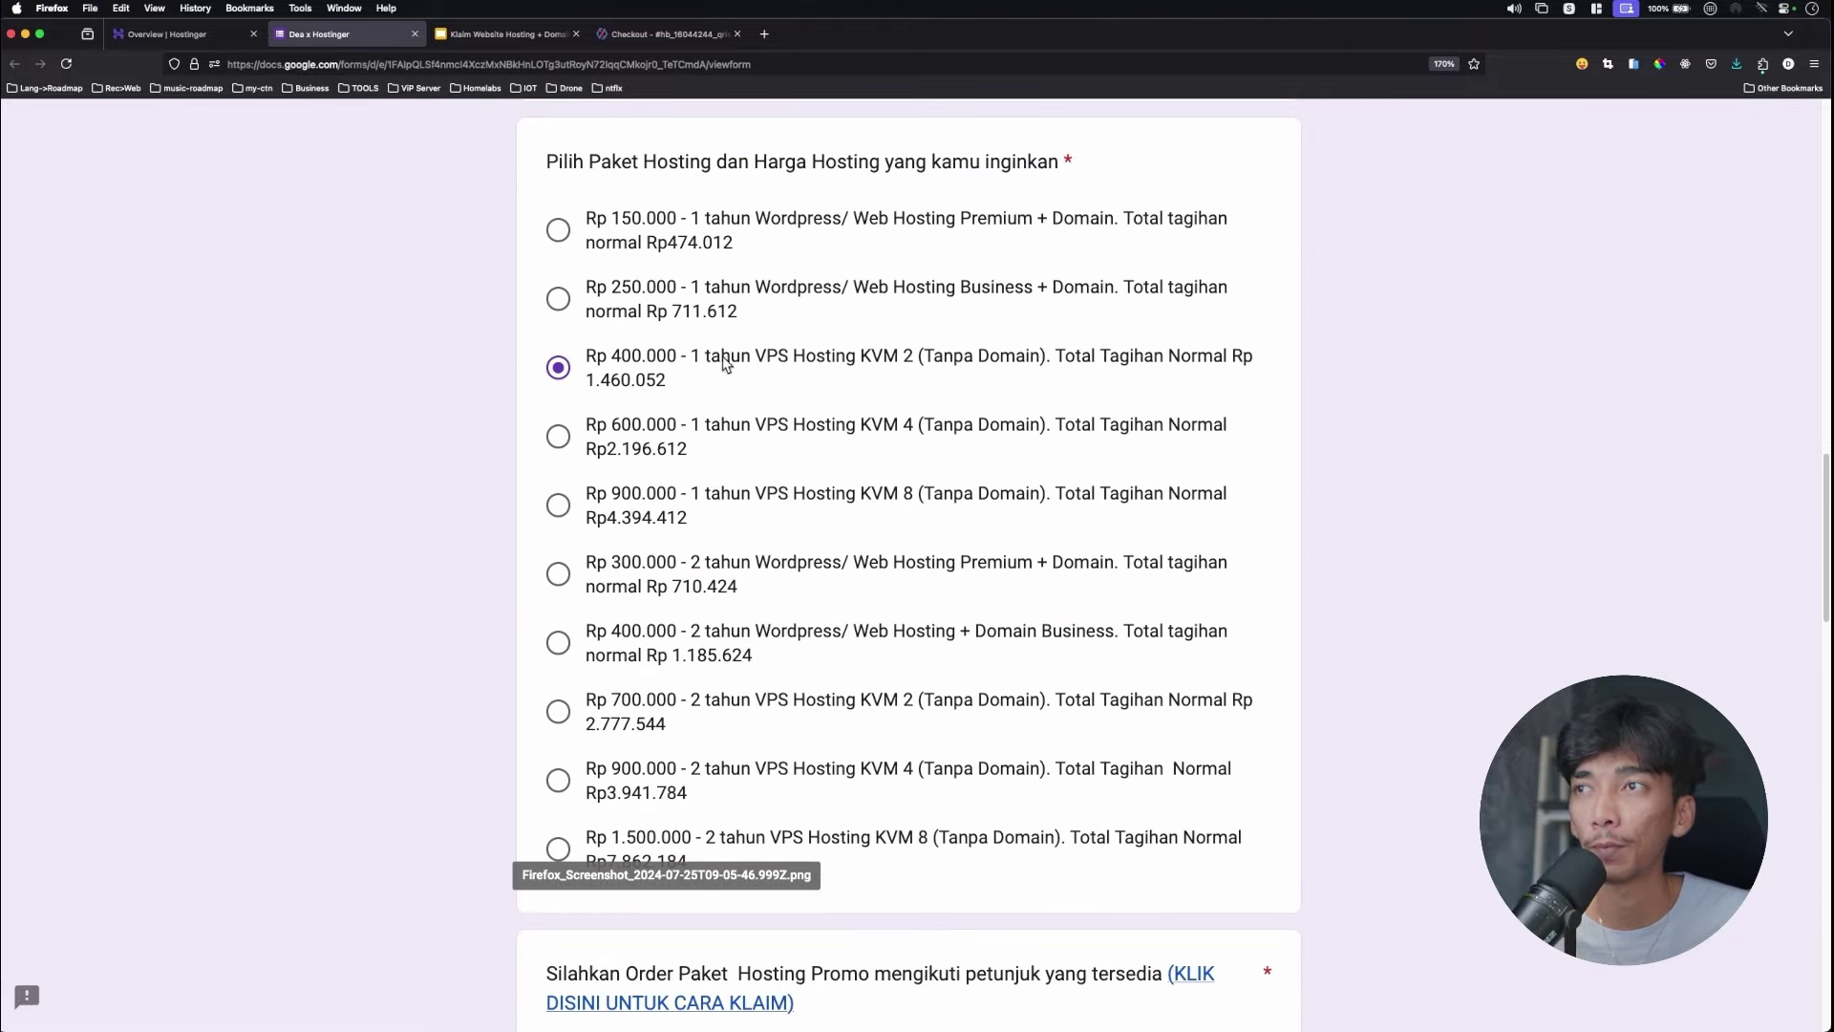
scroll(684, 382, "down", 15)
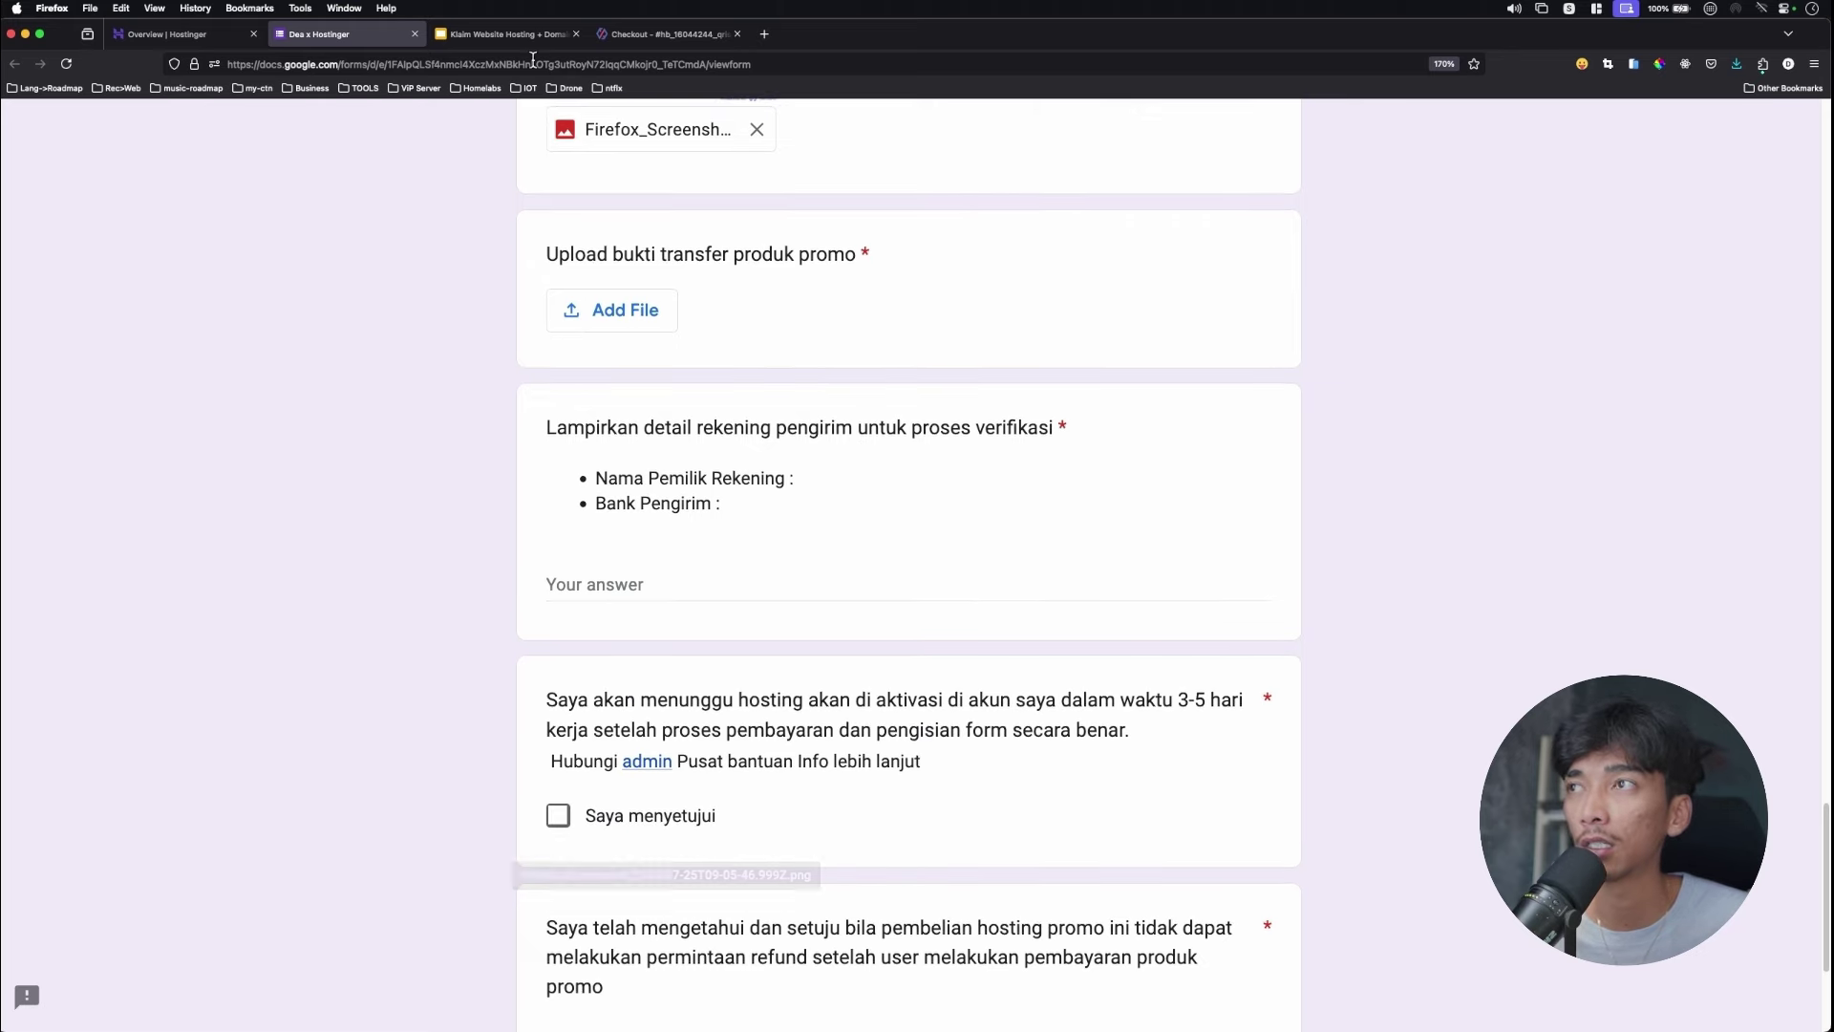
left_click(484, 36)
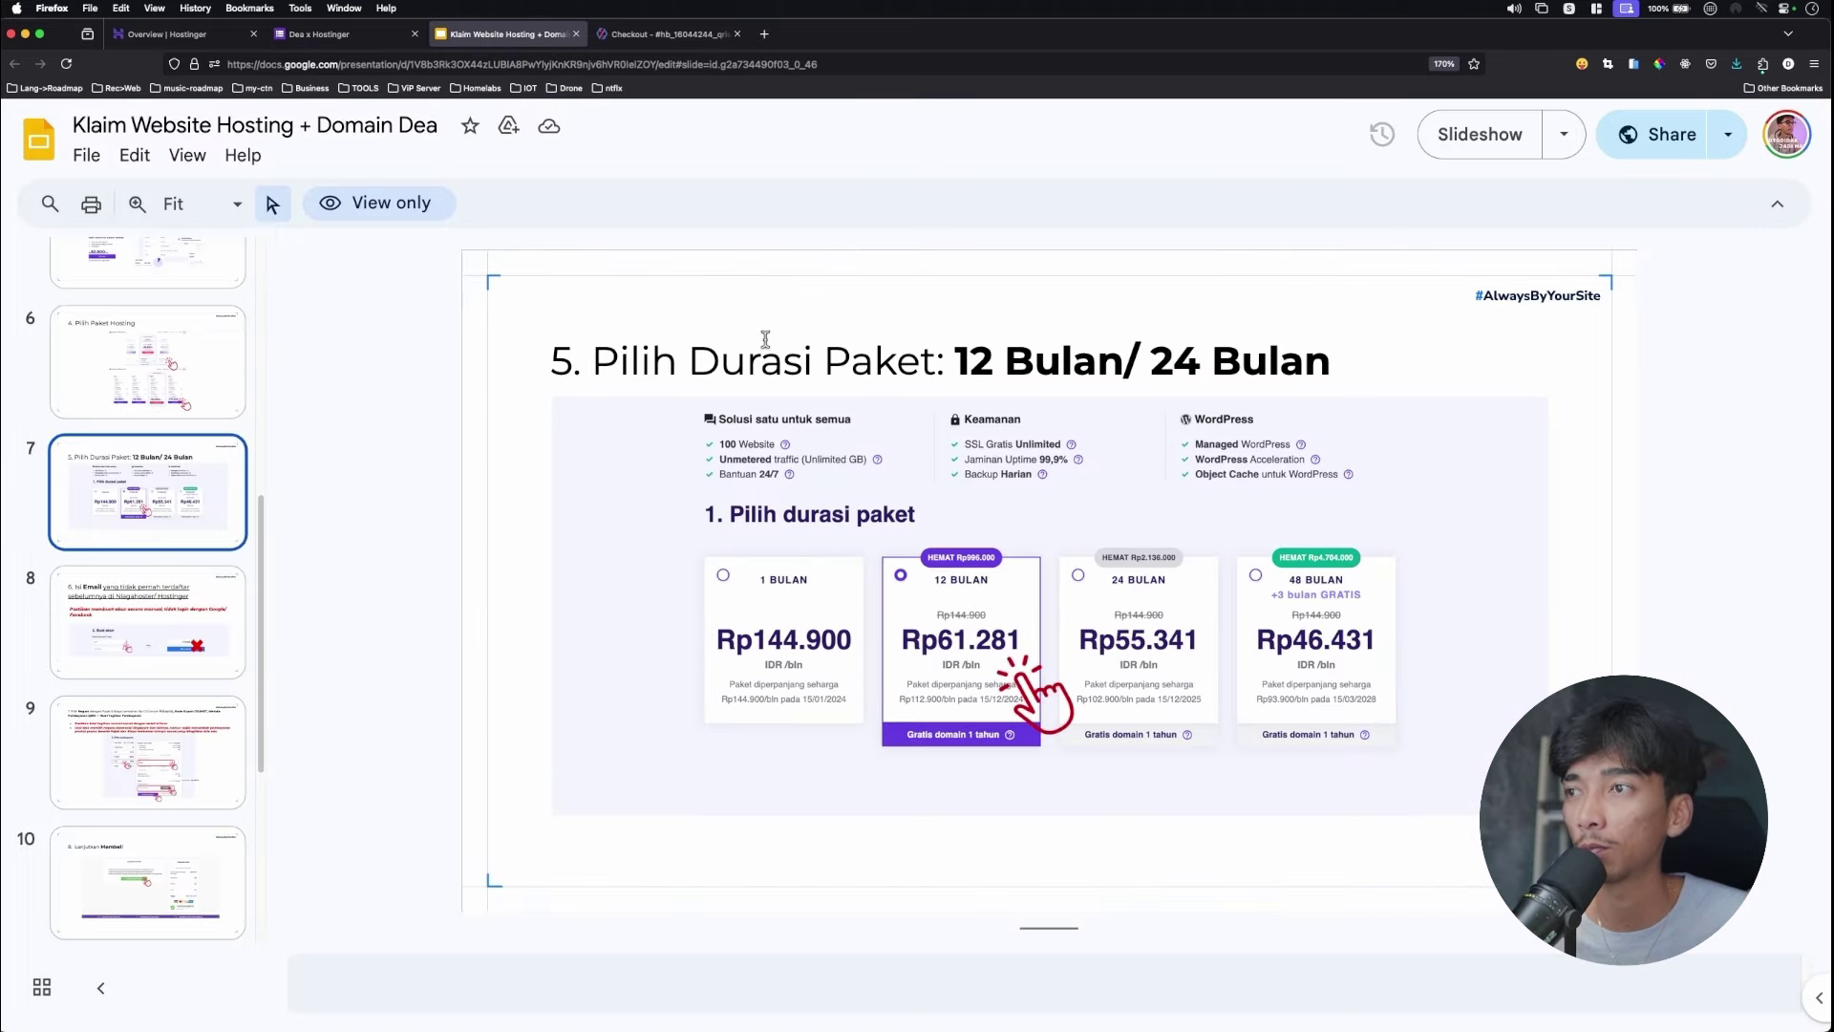
Scroll the guide's filmstrip and show slide 12 on transfer and form filling.
scroll(133, 527, "down", 2)
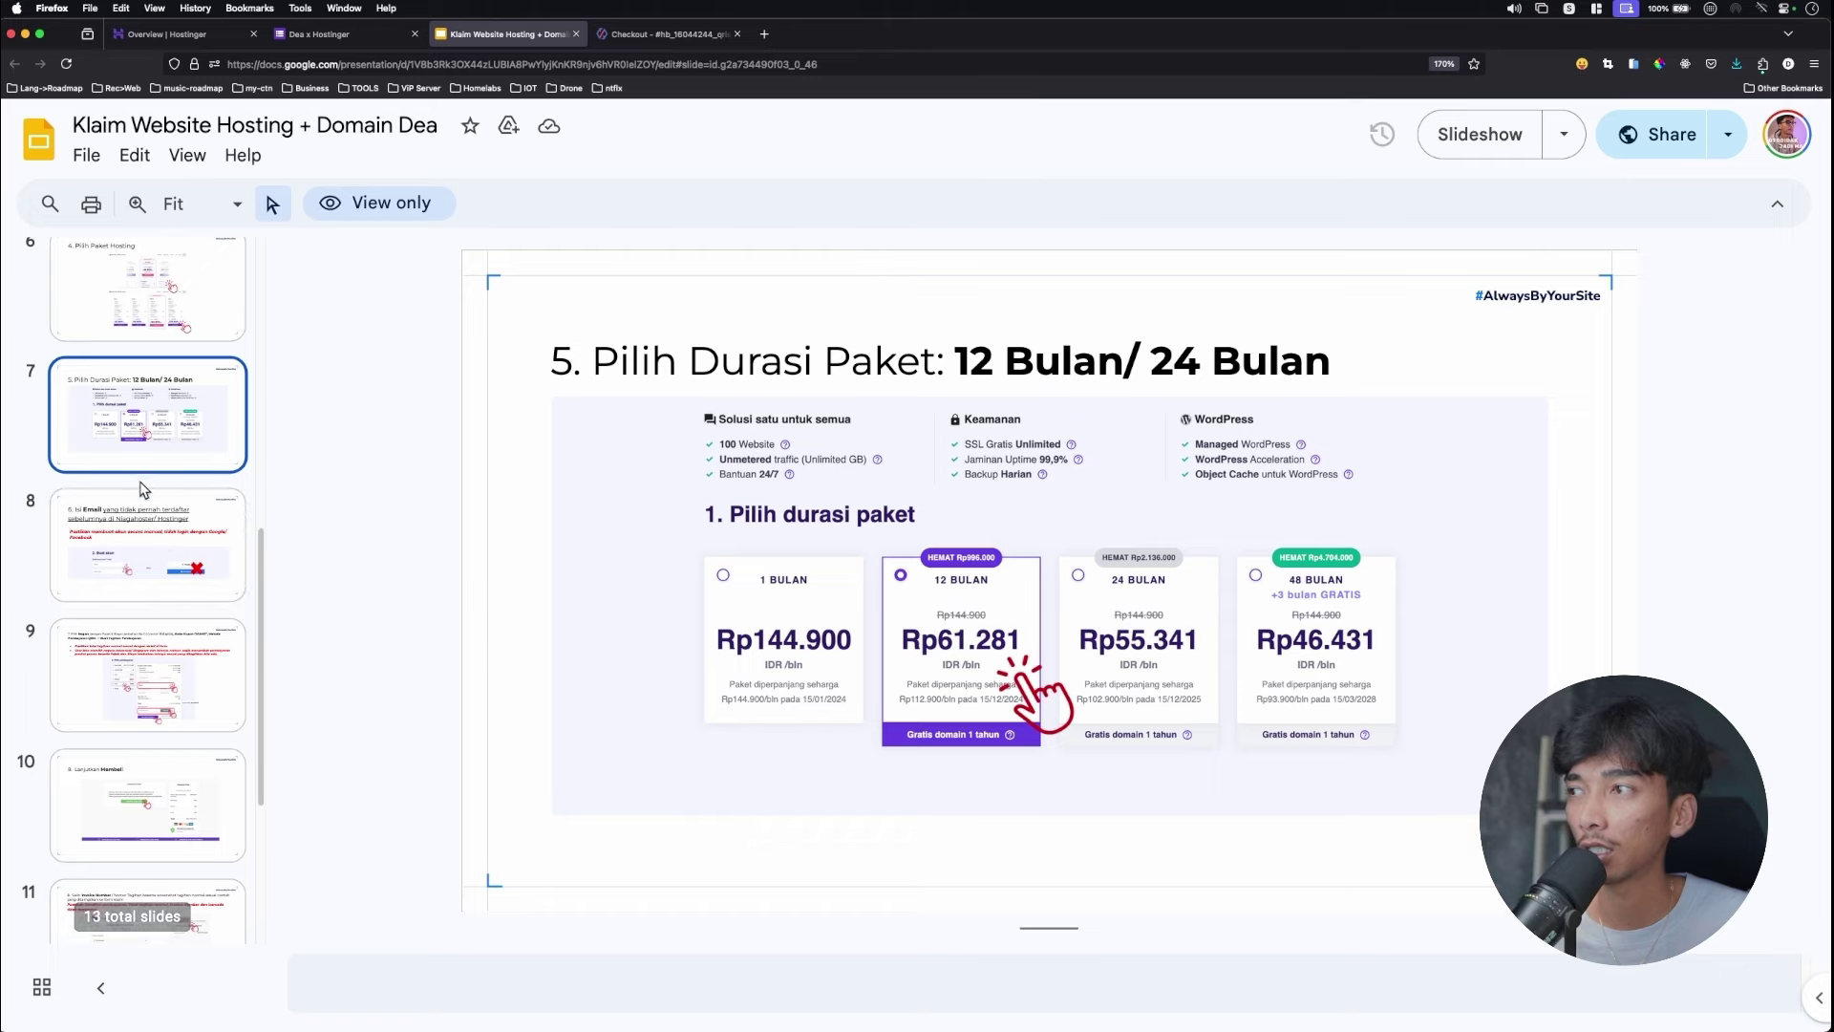
scroll(148, 496, "down", 4)
scroll(169, 506, "down", 2)
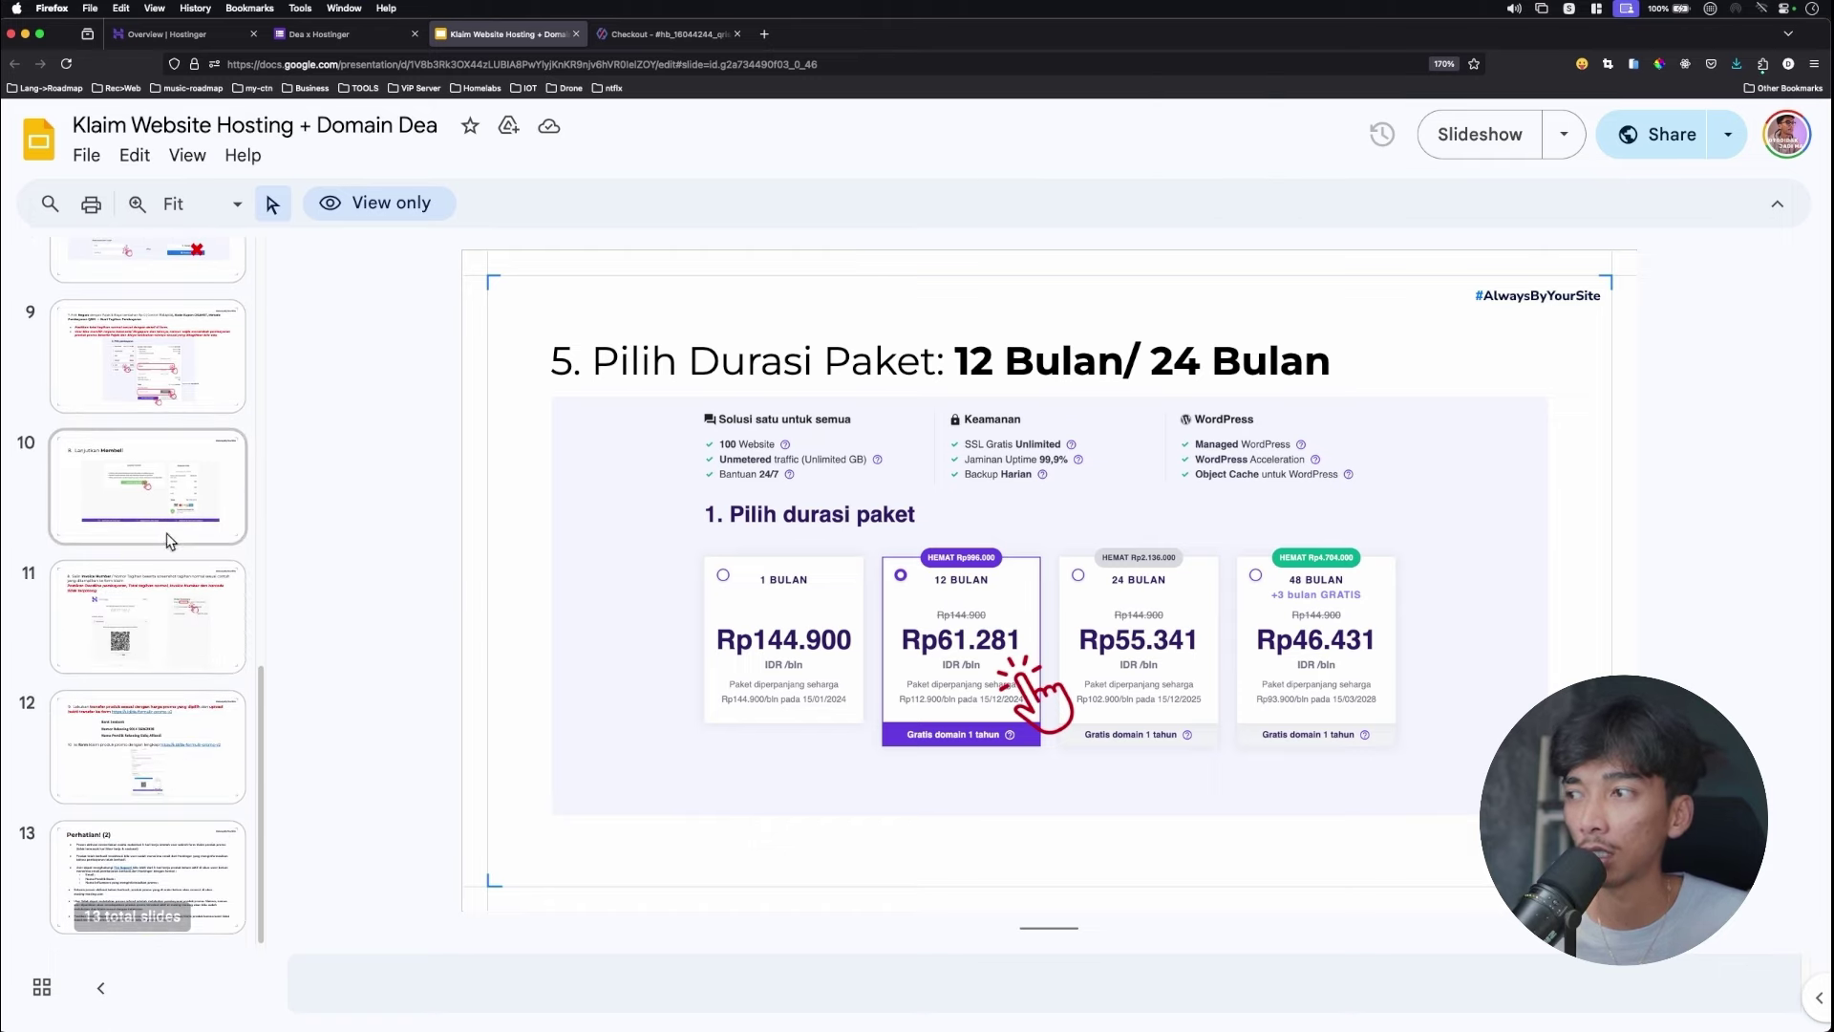
left_click(158, 717)
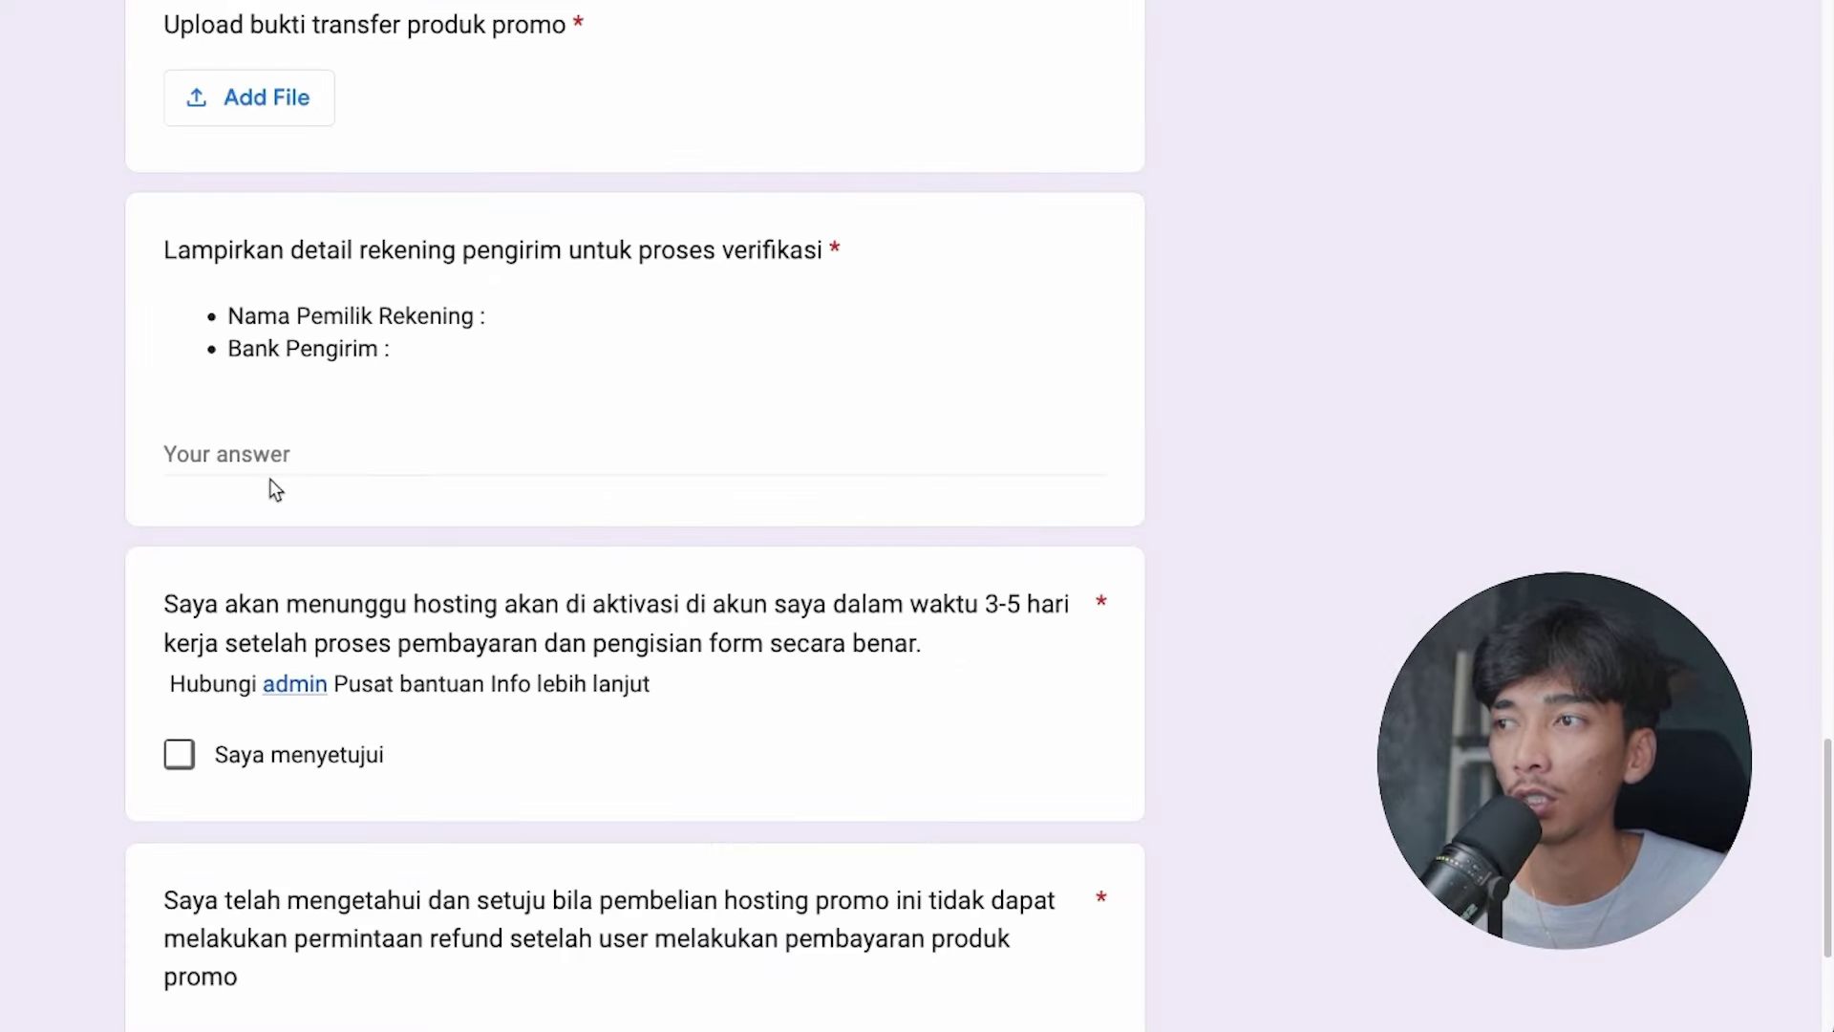
Attach the transfer proof file to the form's upload question.
scroll(324, 440, "down", 1)
scroll(270, 368, "up", 3)
left_click(270, 369)
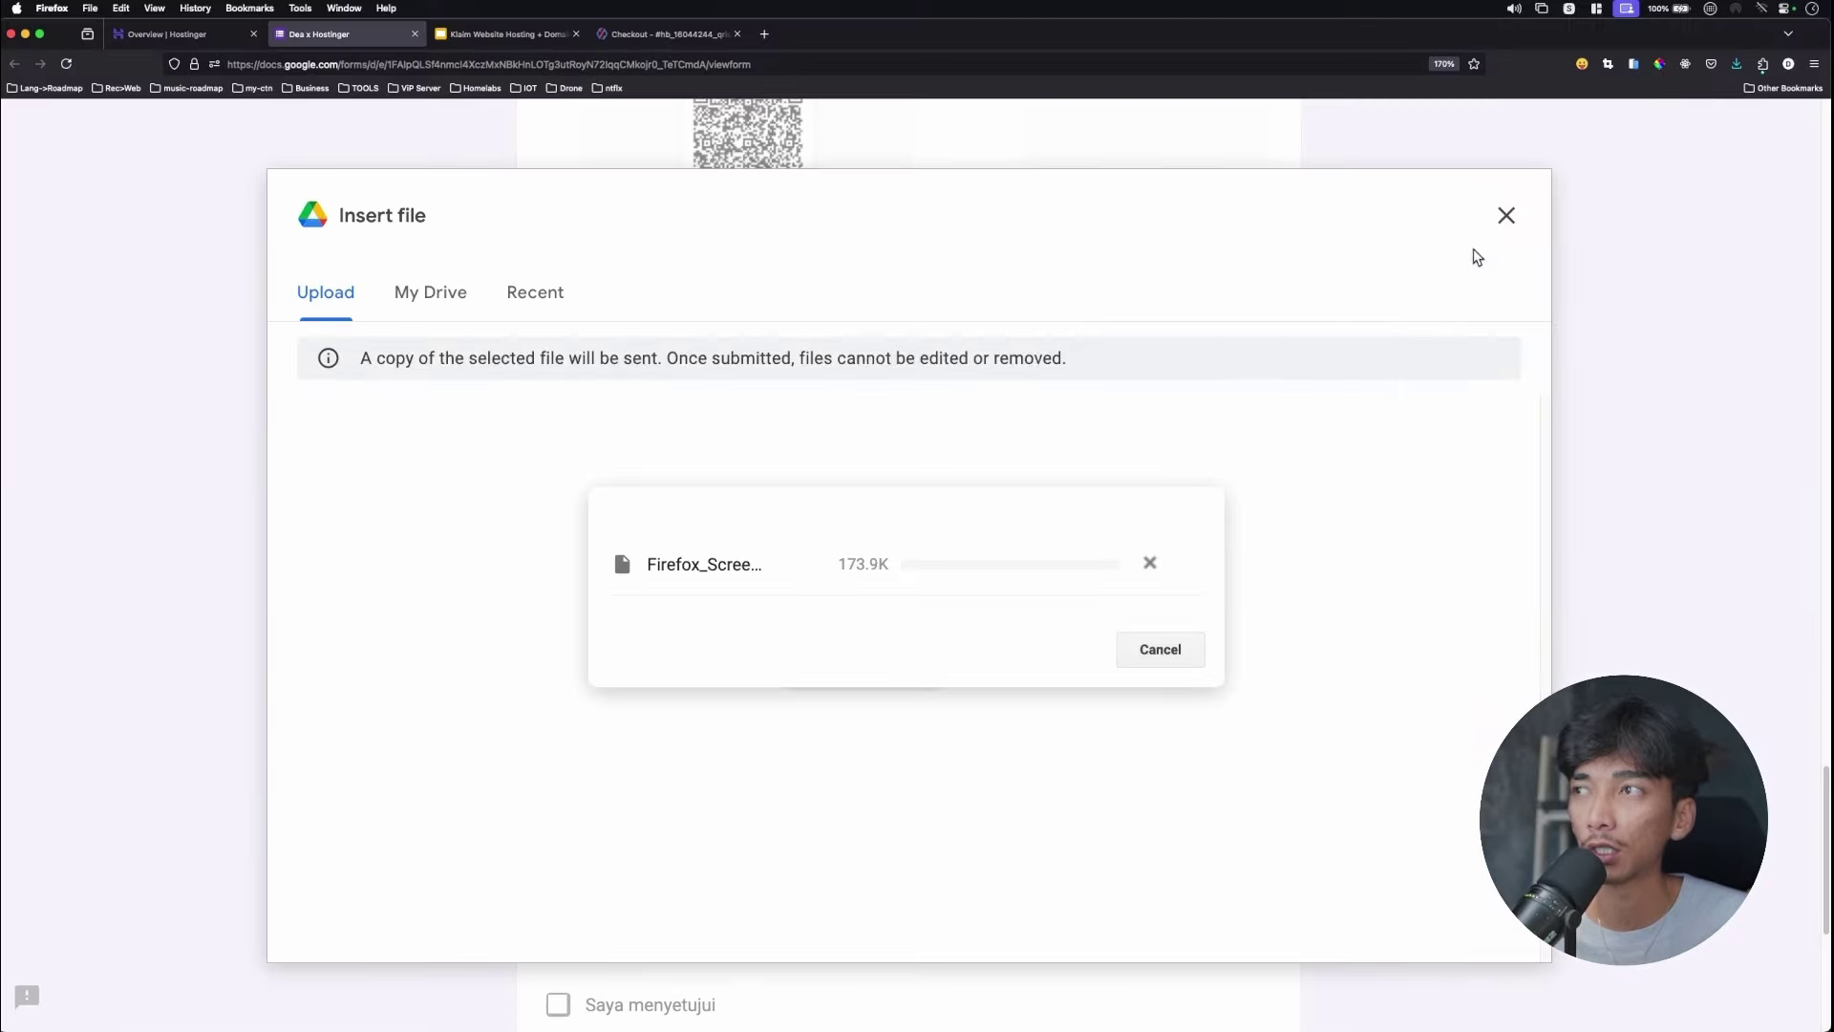
scroll(867, 631, "down", 3)
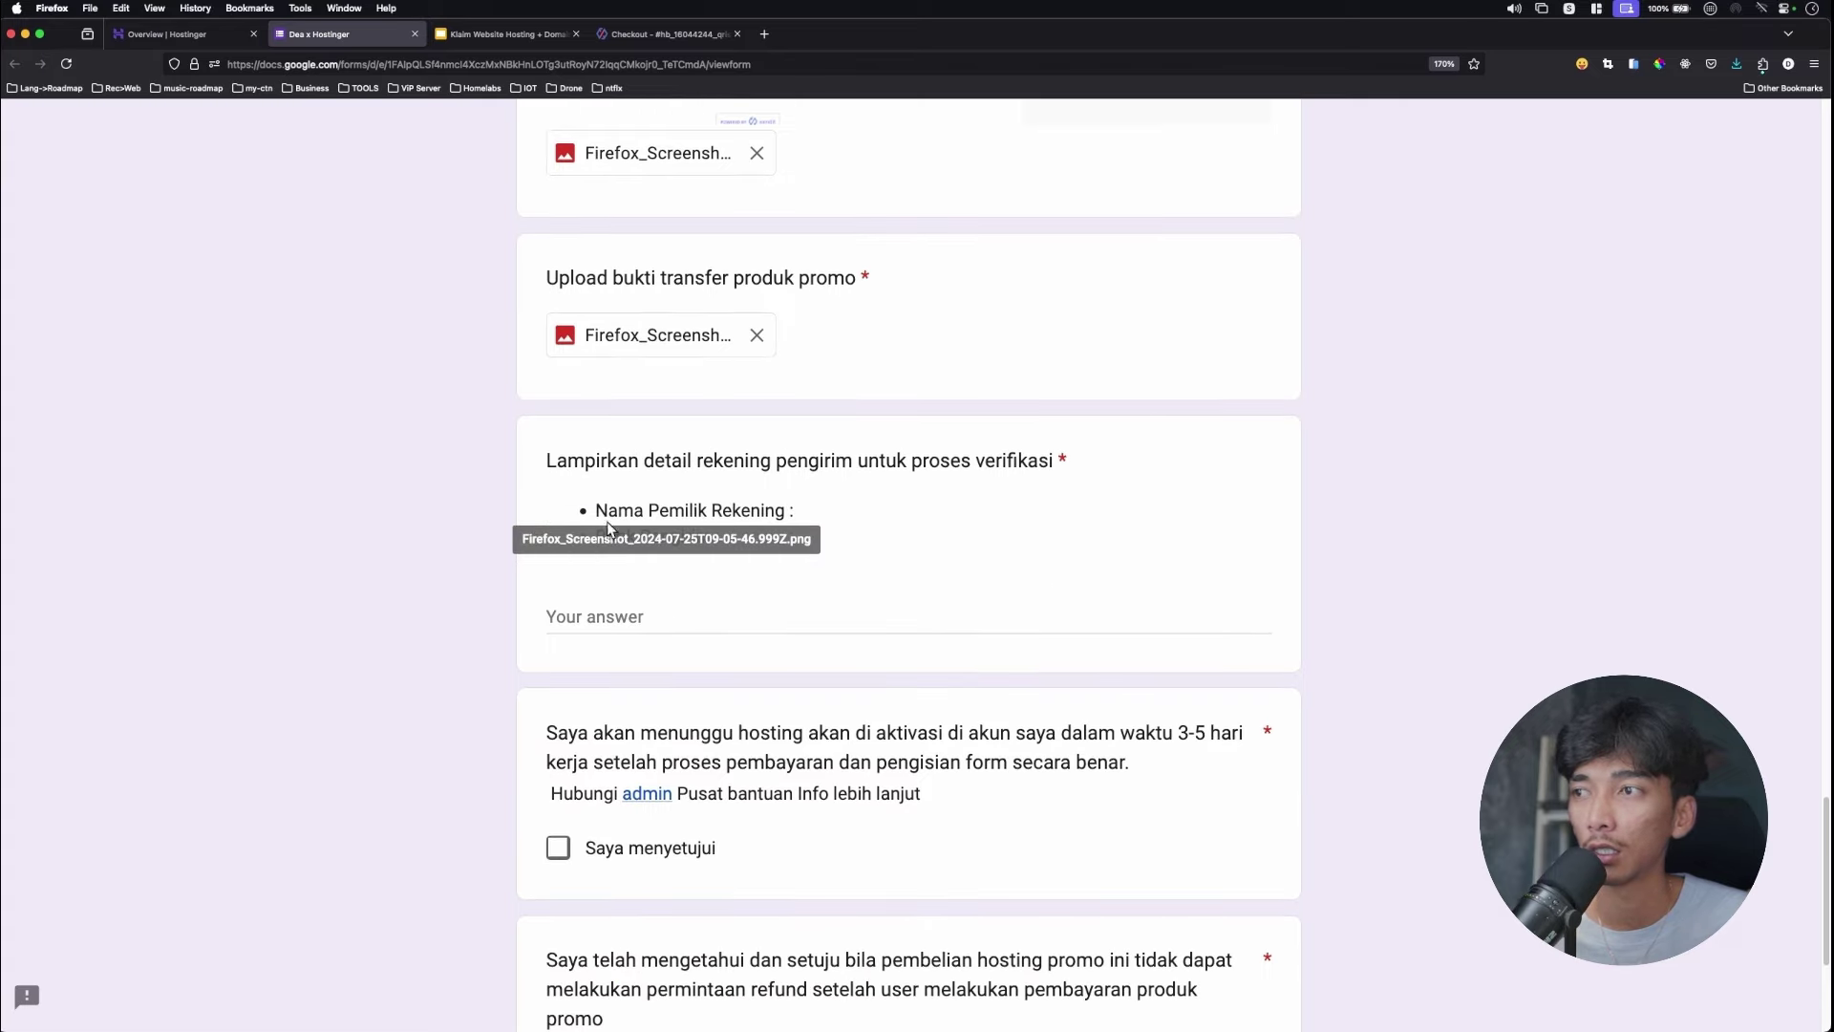
left_click_drag(587, 461, 860, 463)
left_click(936, 480)
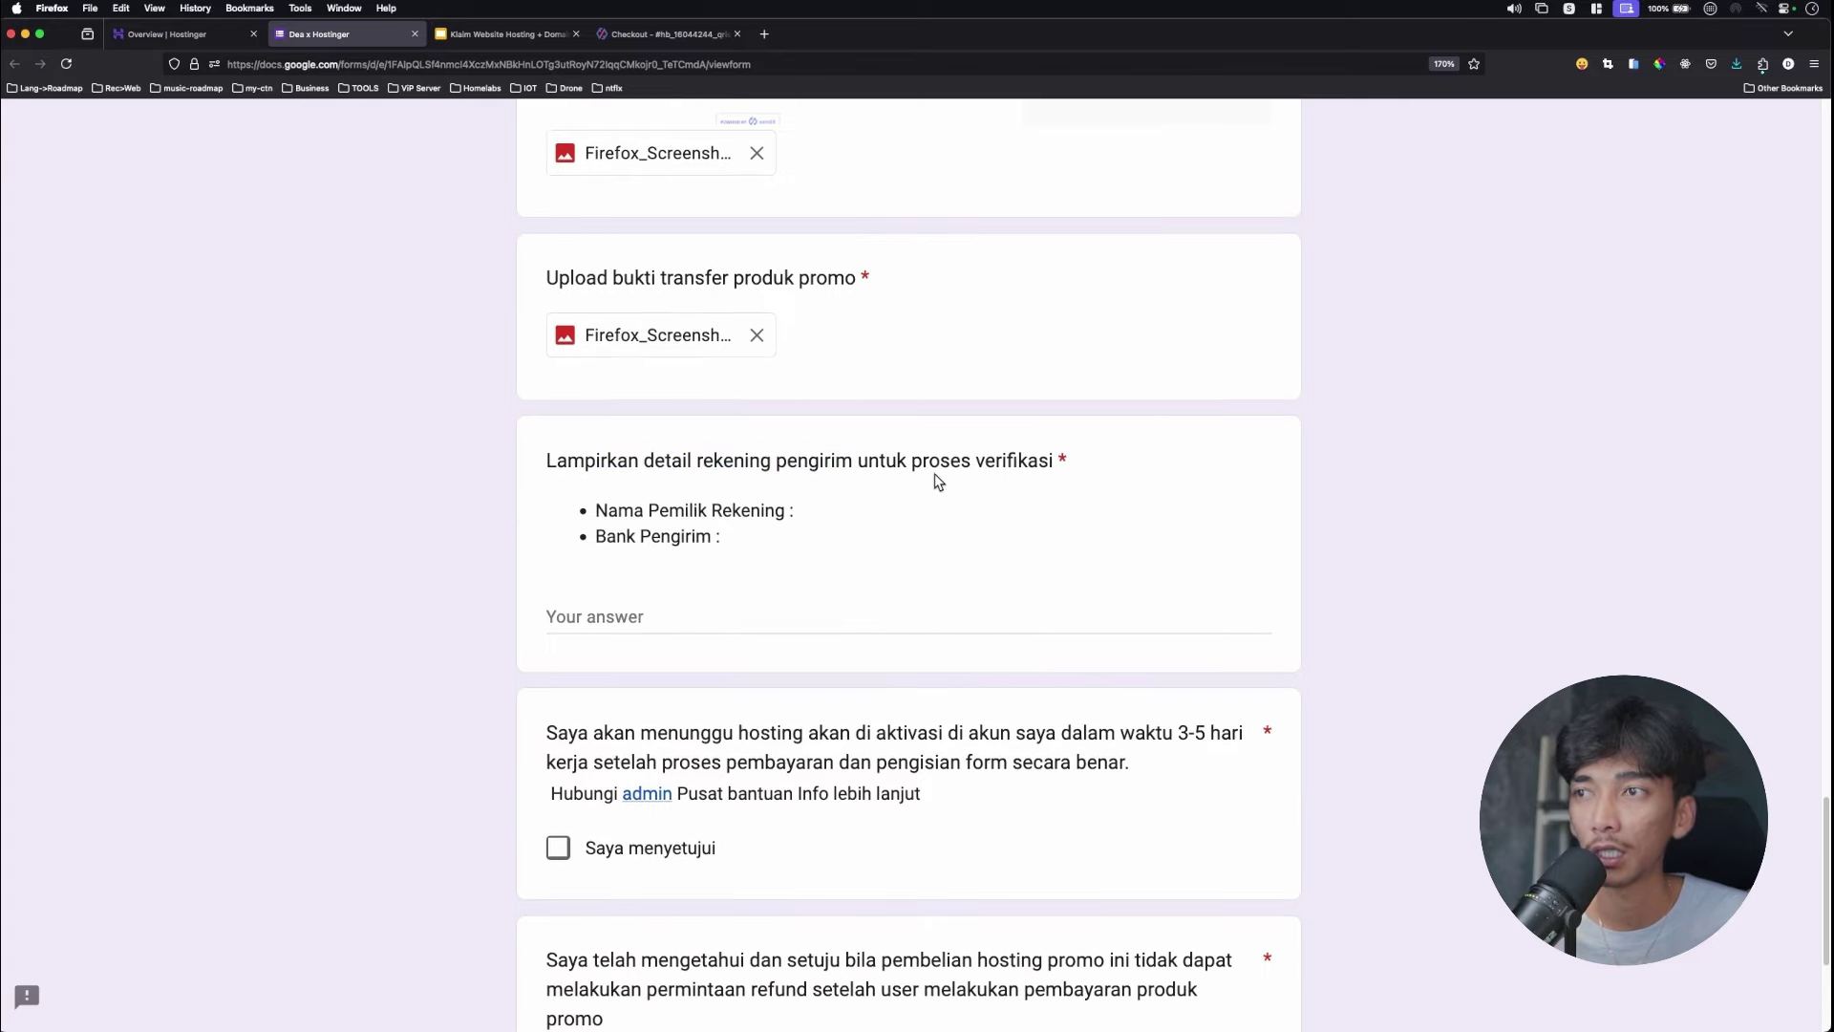
Enter the sender account holder's name and BCA as the bank.
left_click(889, 624)
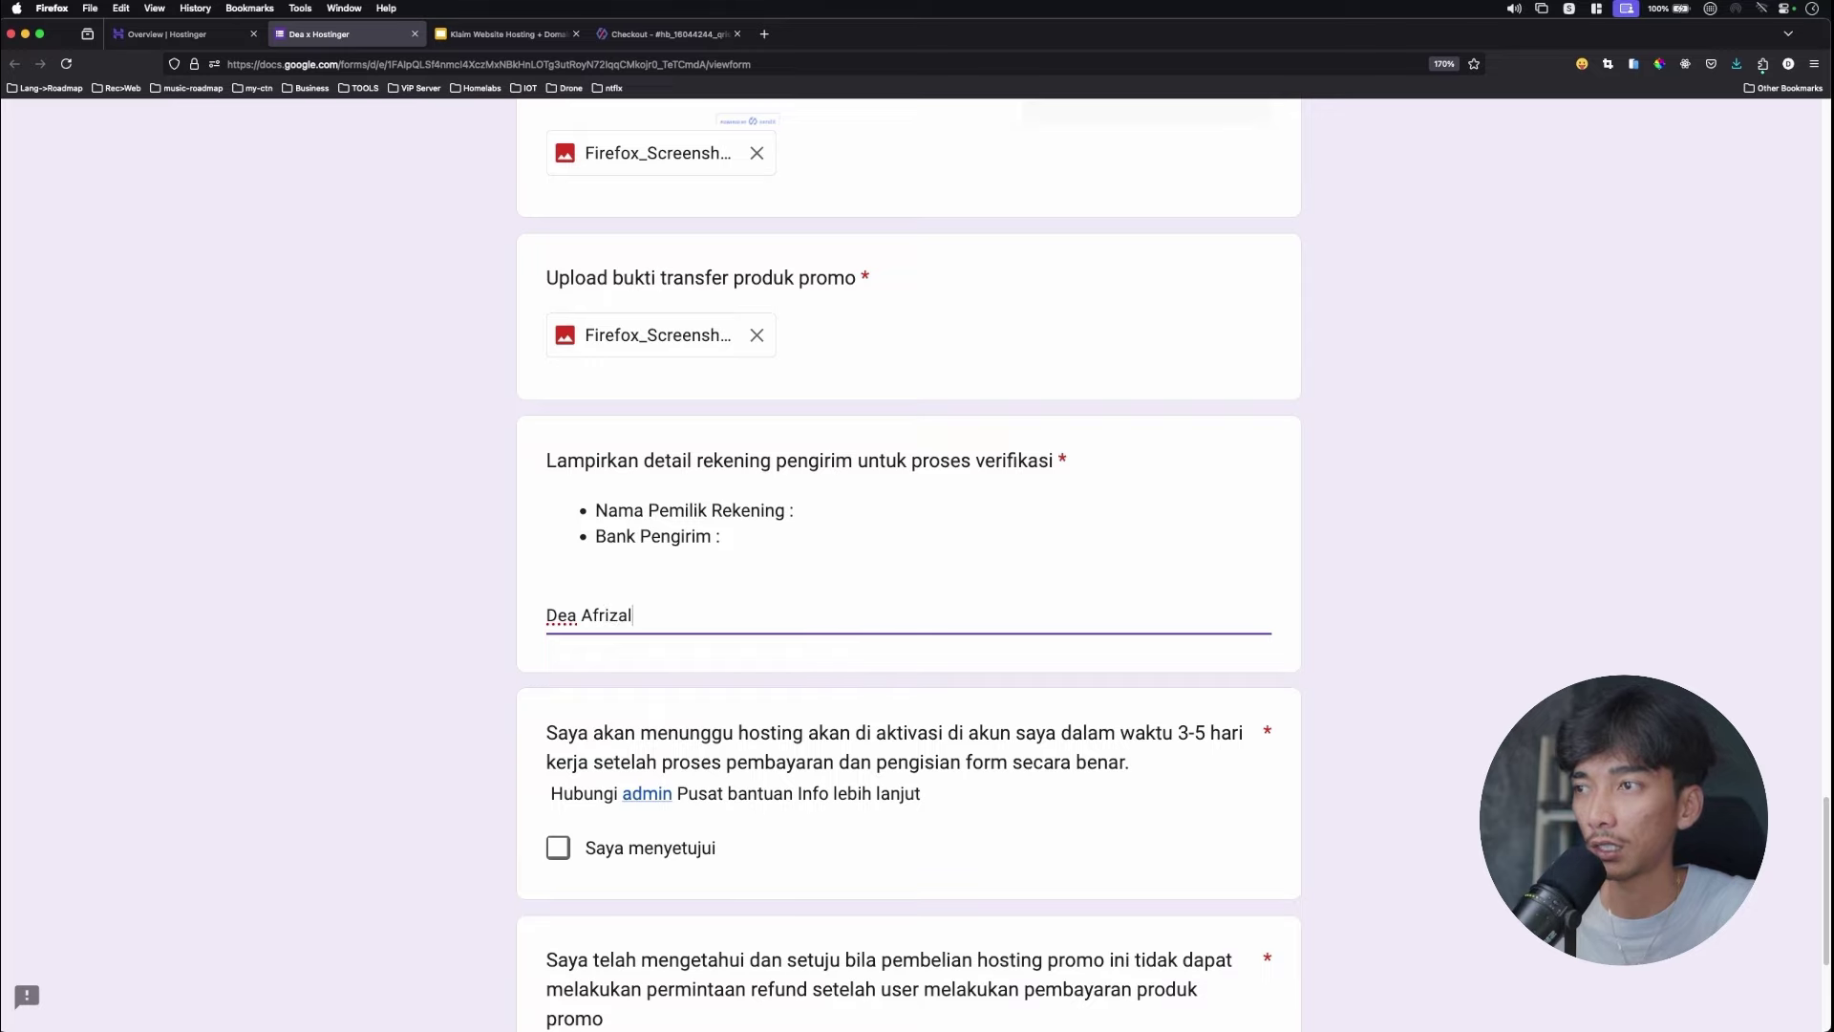
key("Return")
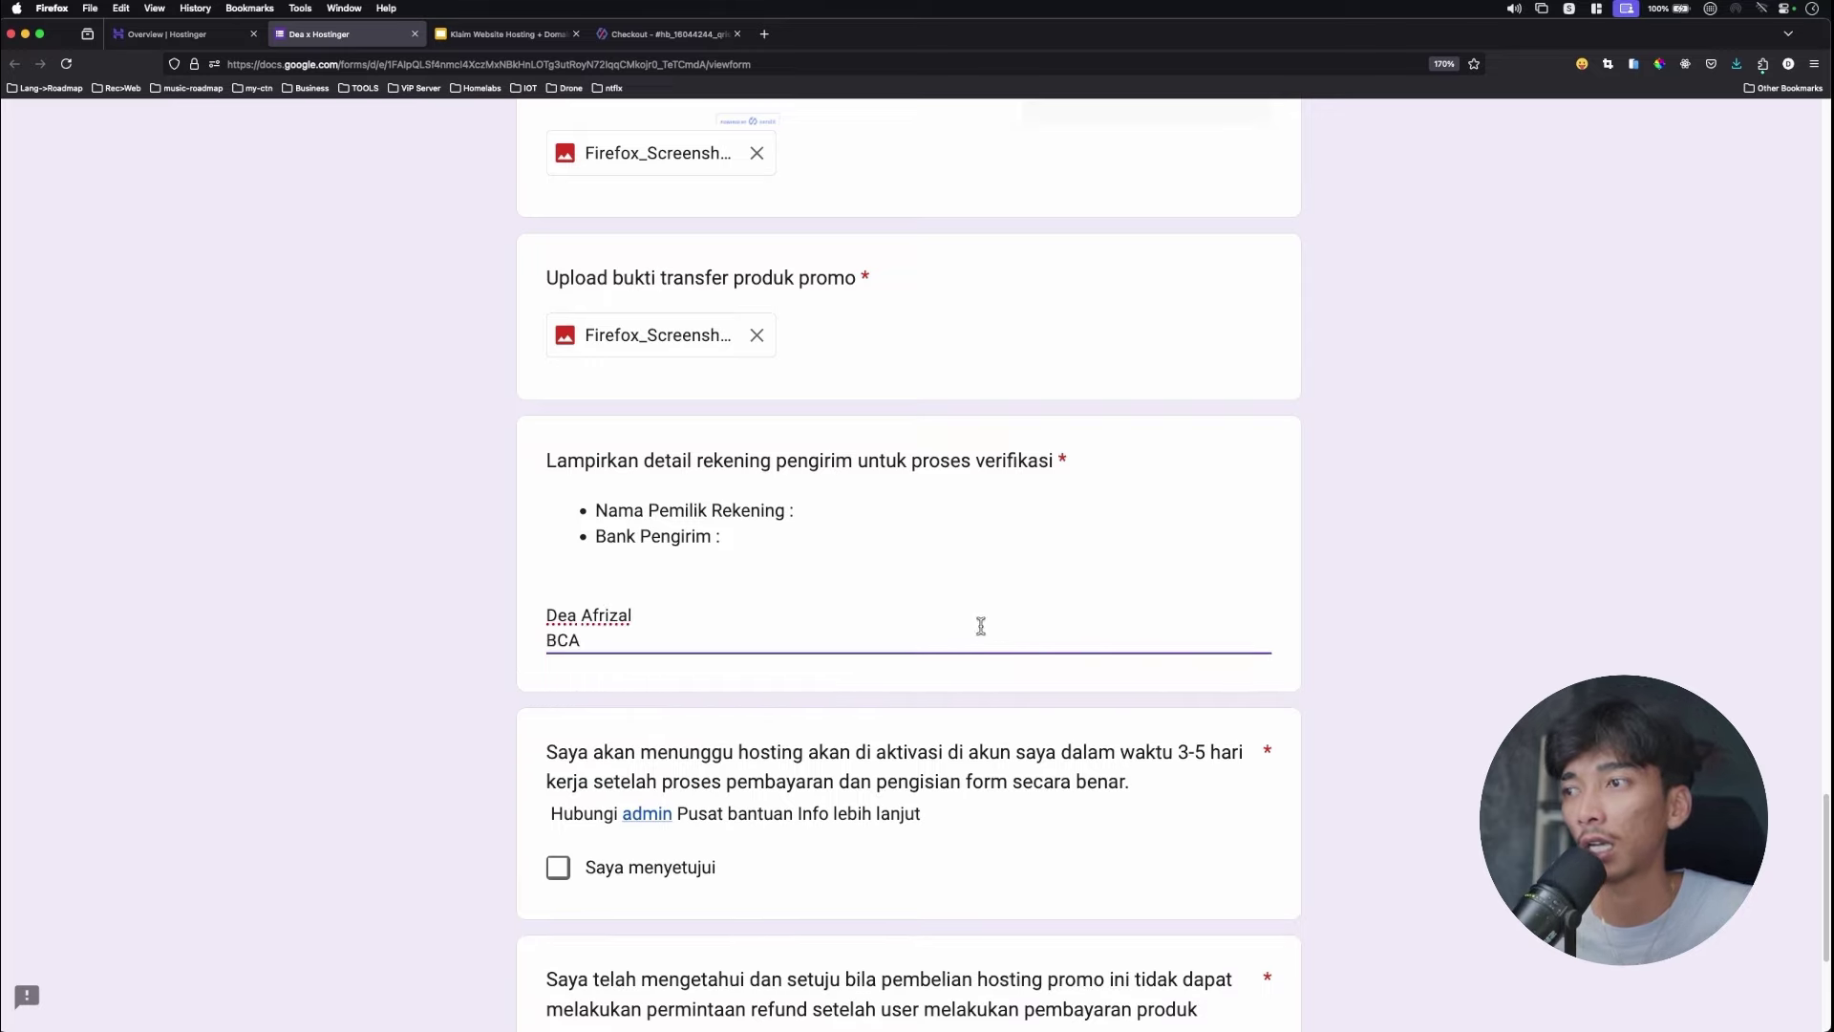
scroll(1058, 637, "down", 5)
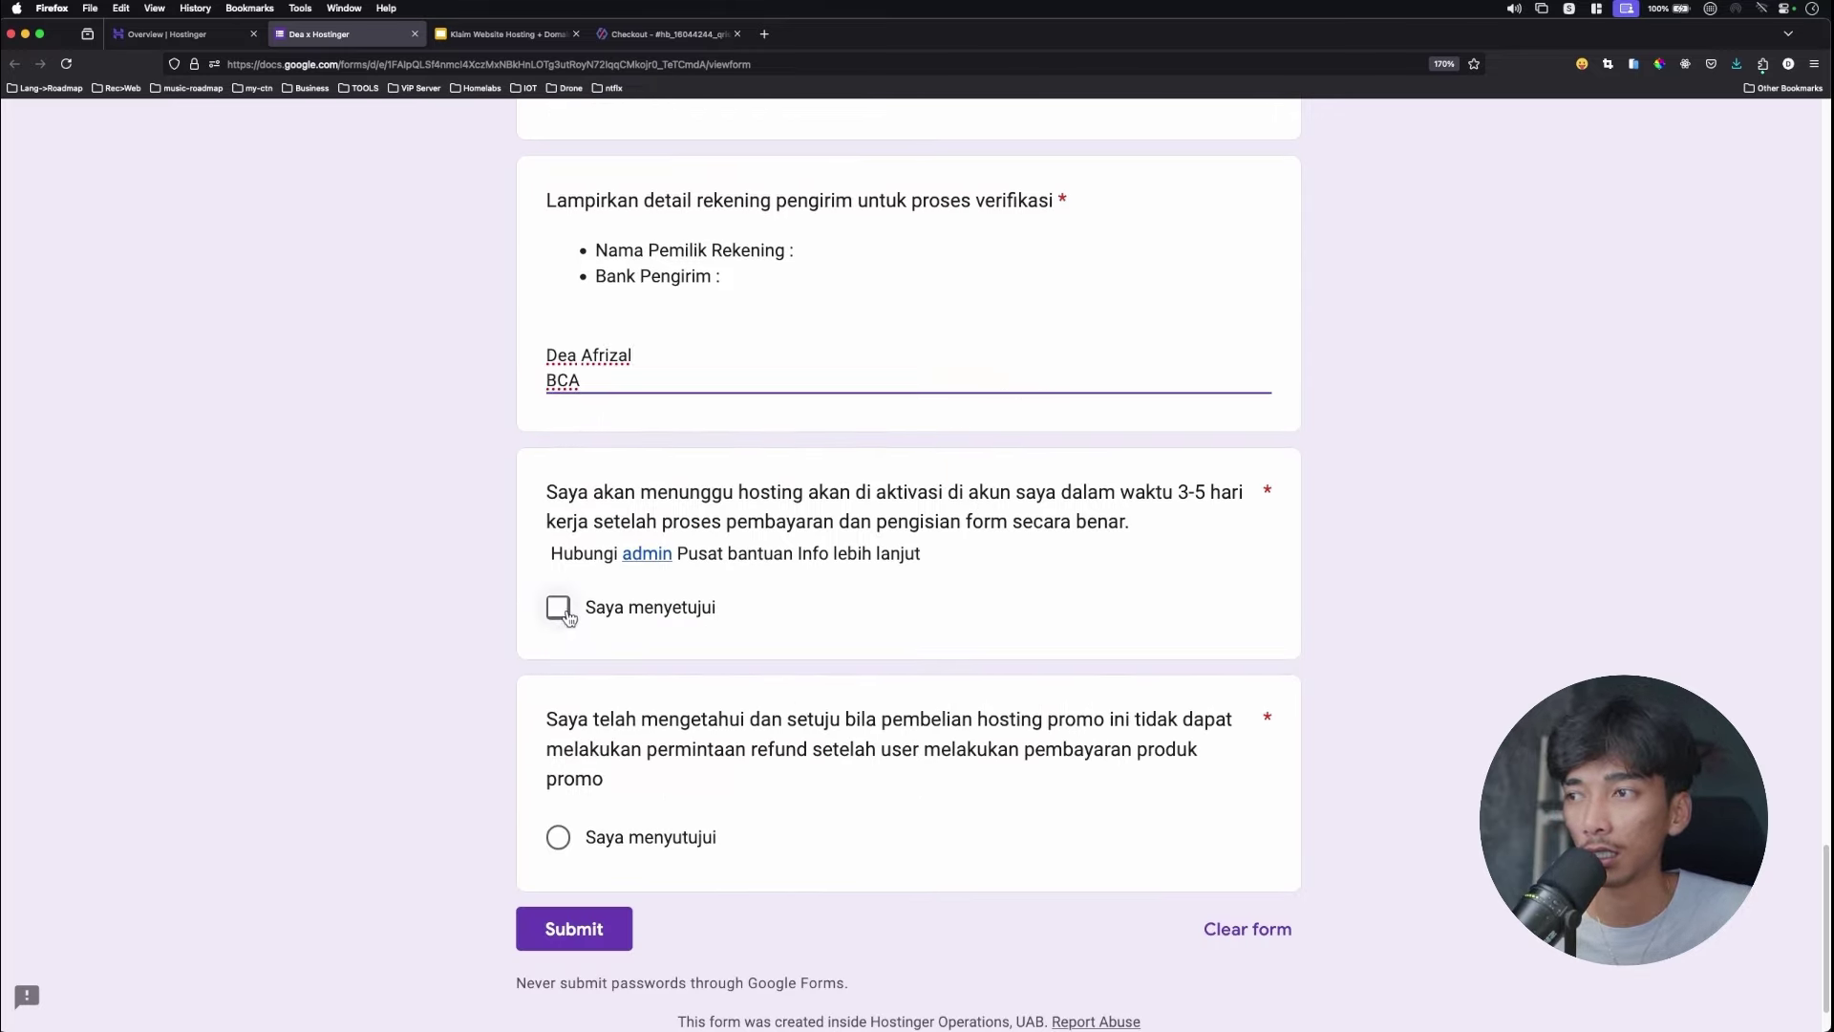
Accept the activation-wait and no-refund agreements, then submit the claim form.
left_click(558, 607)
left_click(559, 839)
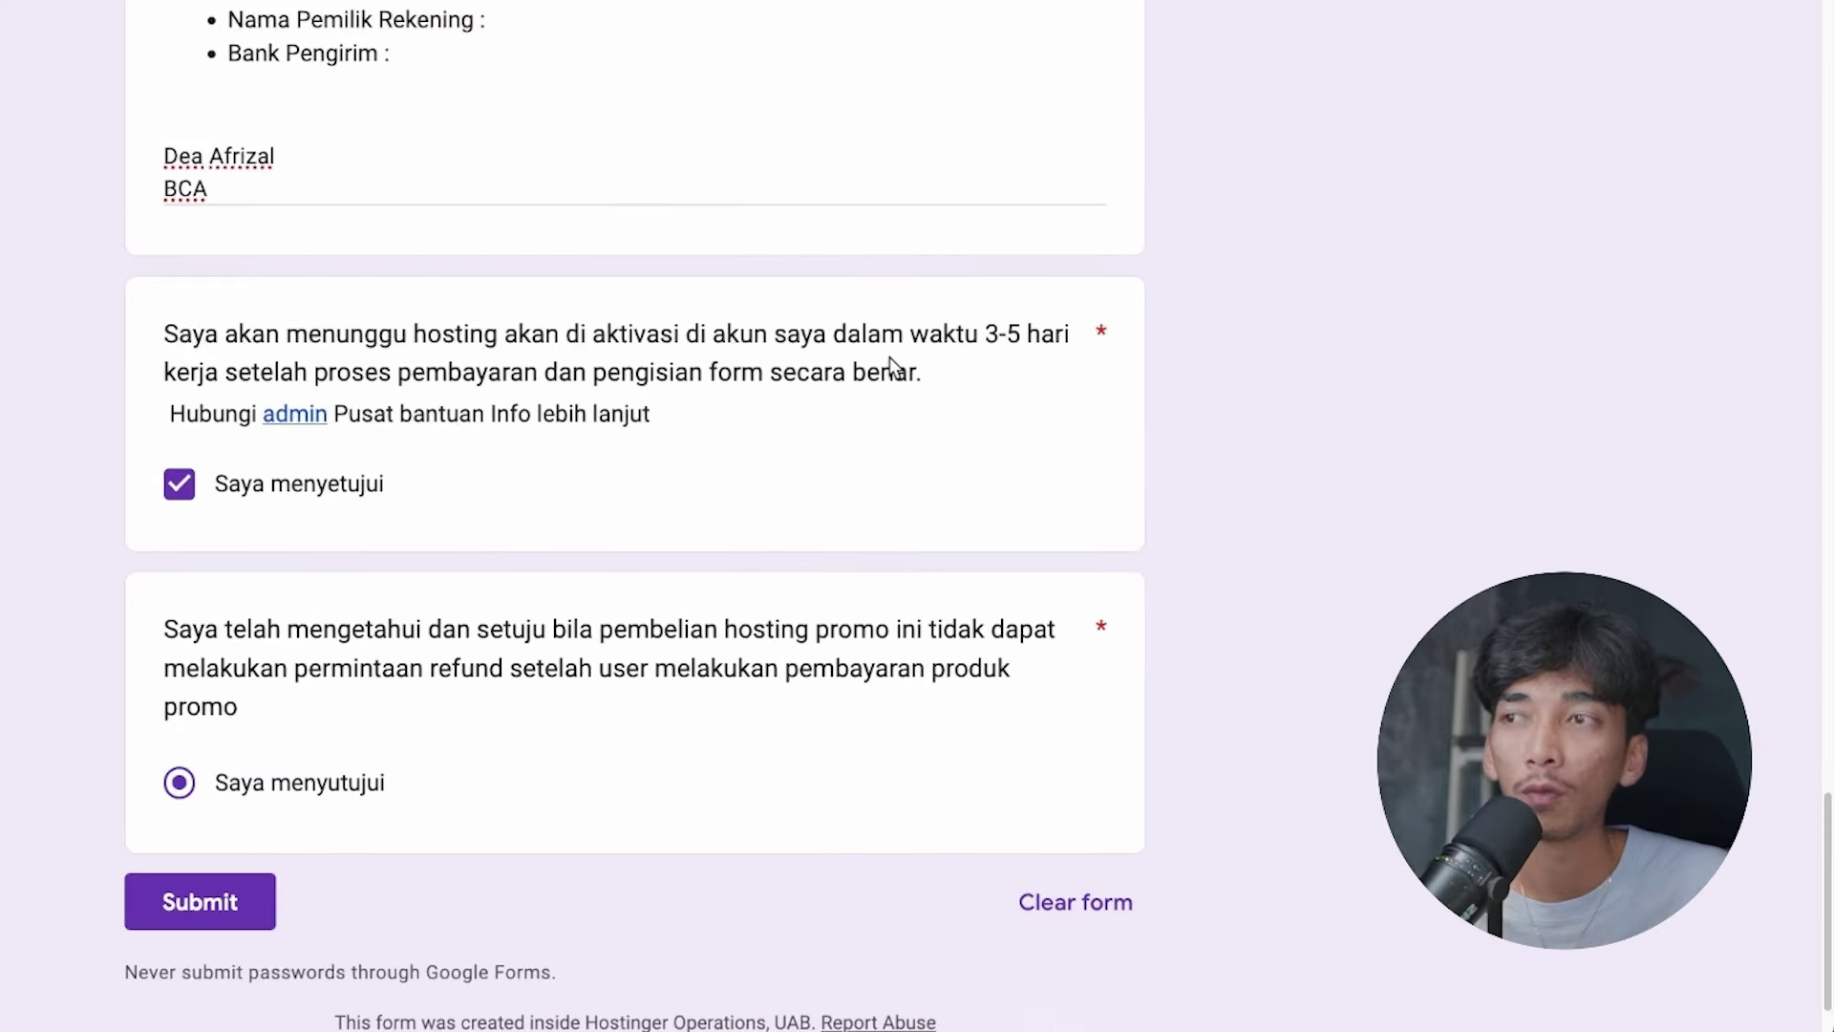
left_click_drag(628, 335, 824, 334)
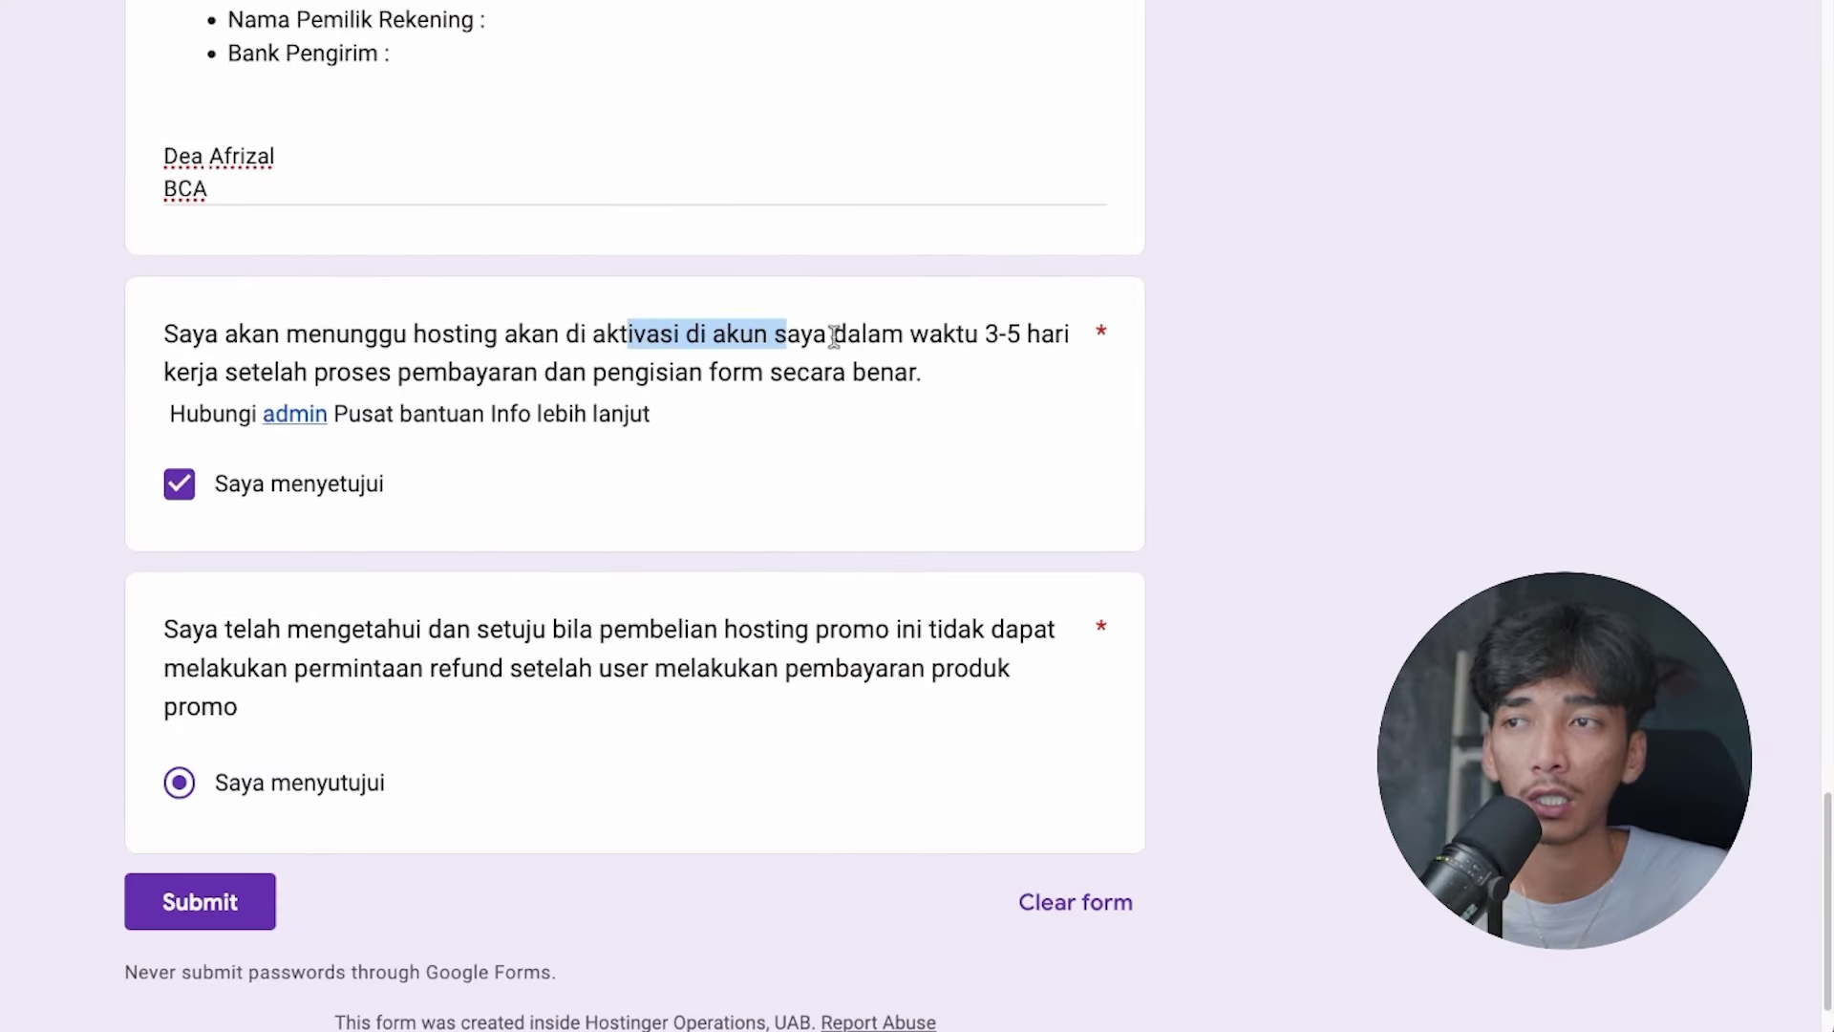
left_click(909, 334)
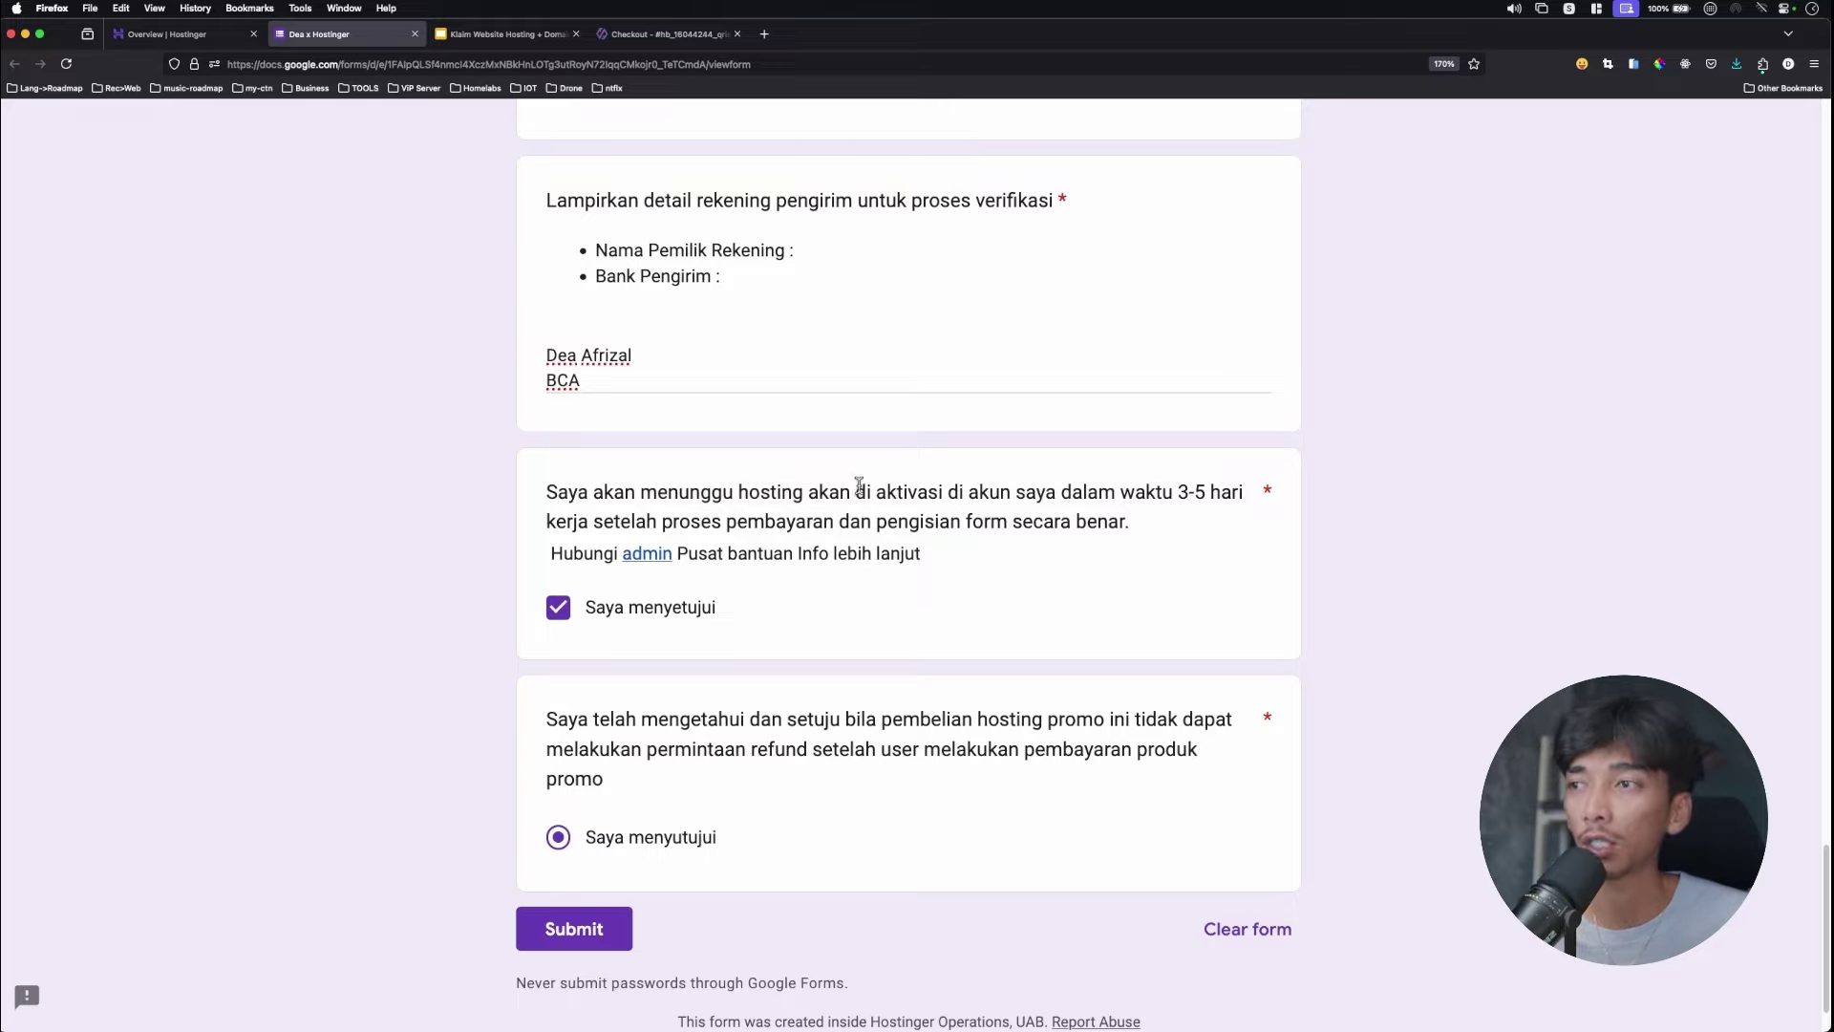
scroll(987, 551, "up", 5)
scroll(1028, 546, "down", 5)
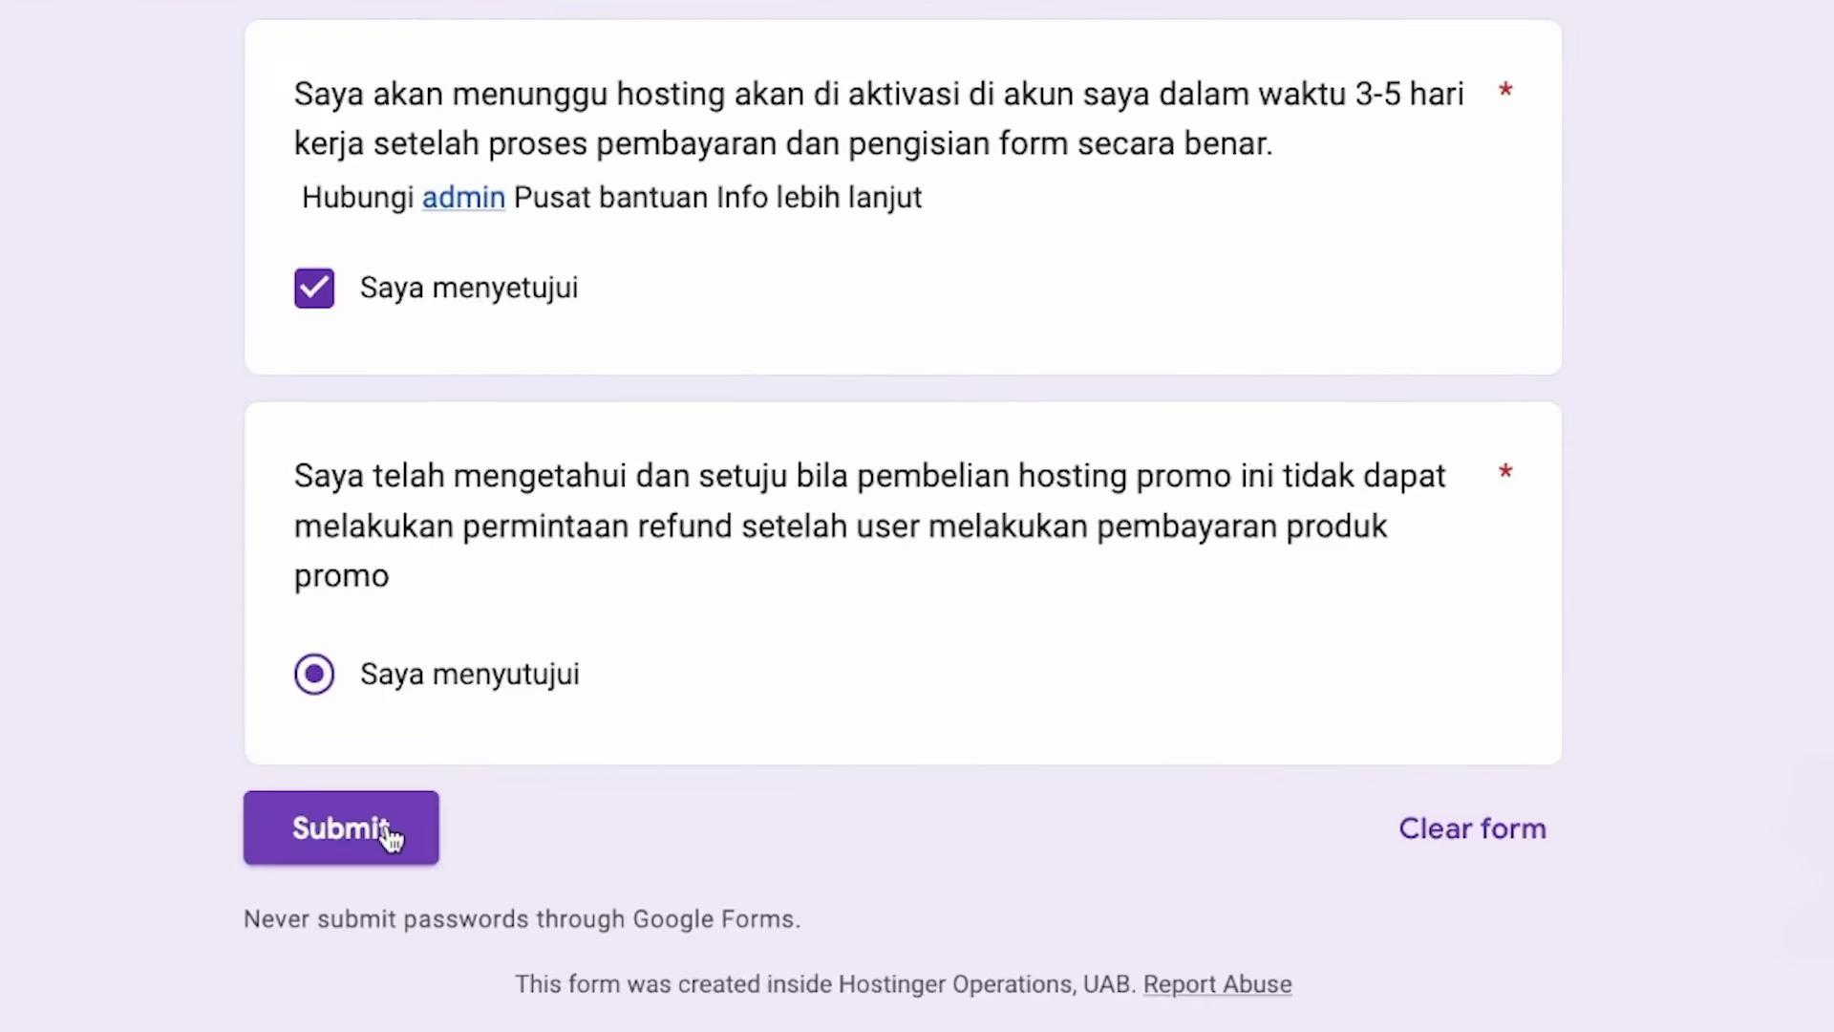
left_click(392, 838)
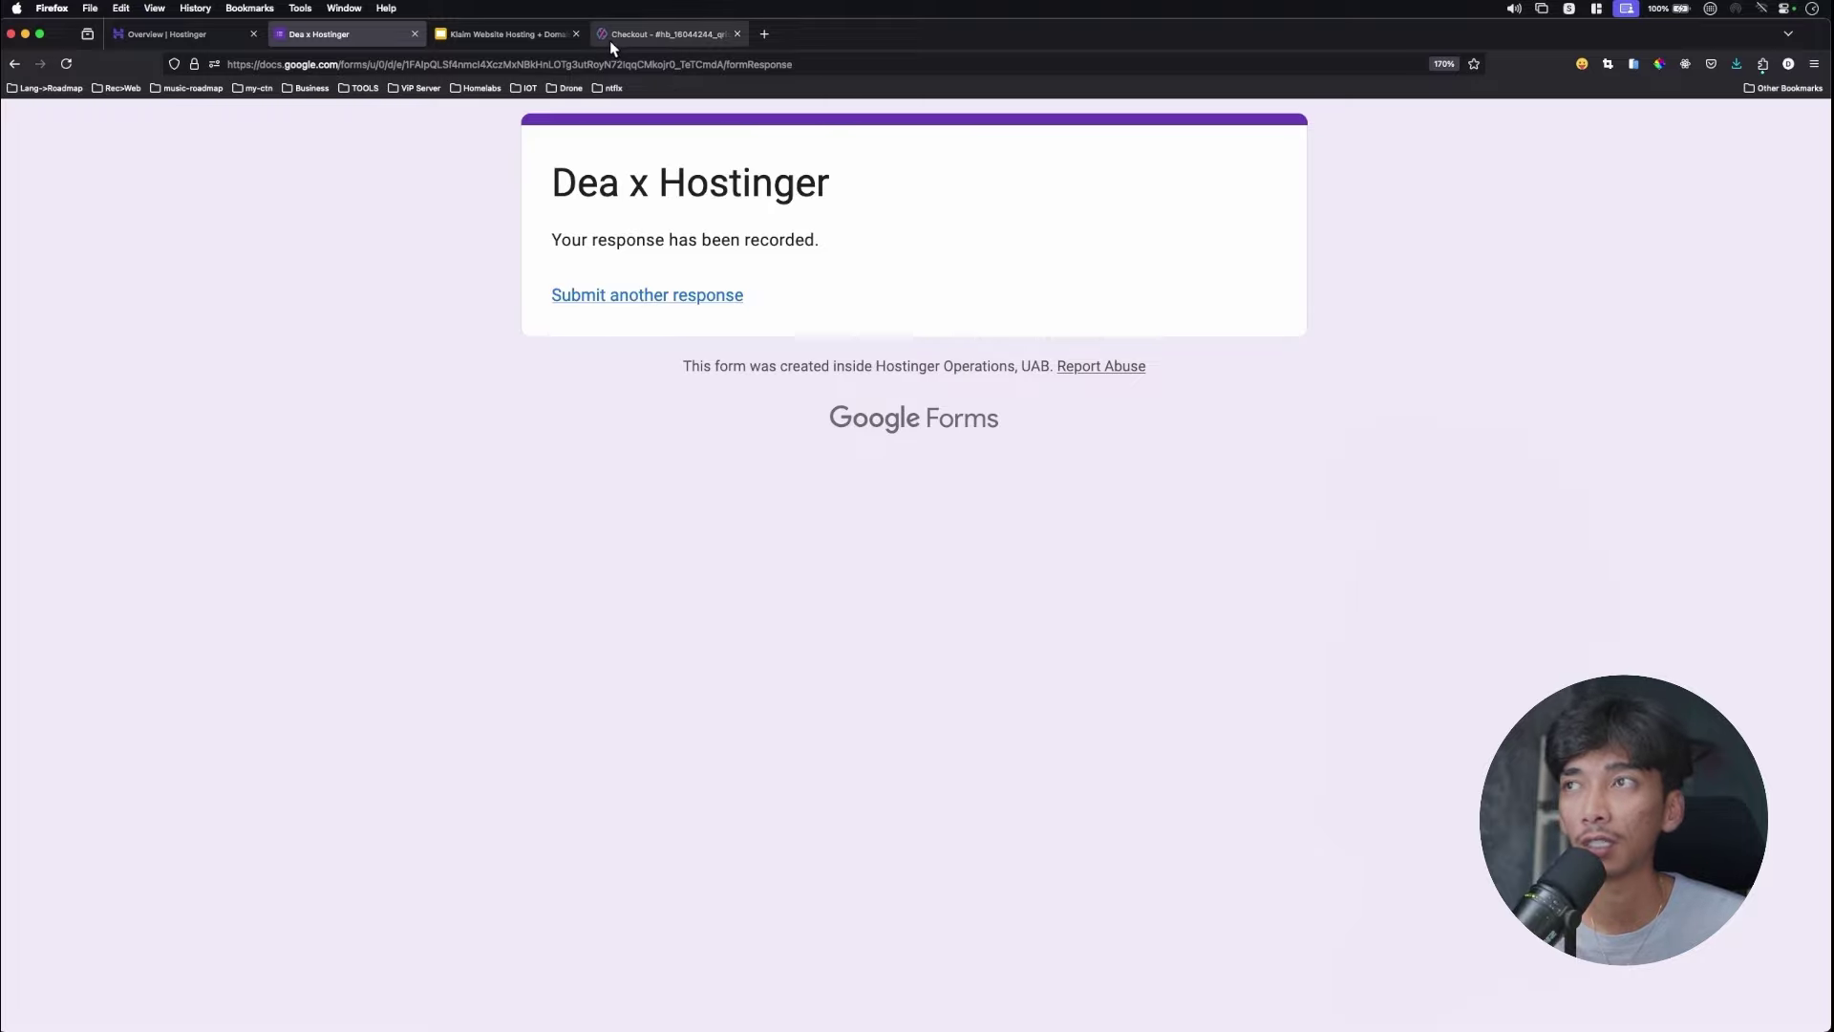
Return to the Hostinger checkout tab in Firefox.
left_click(644, 37)
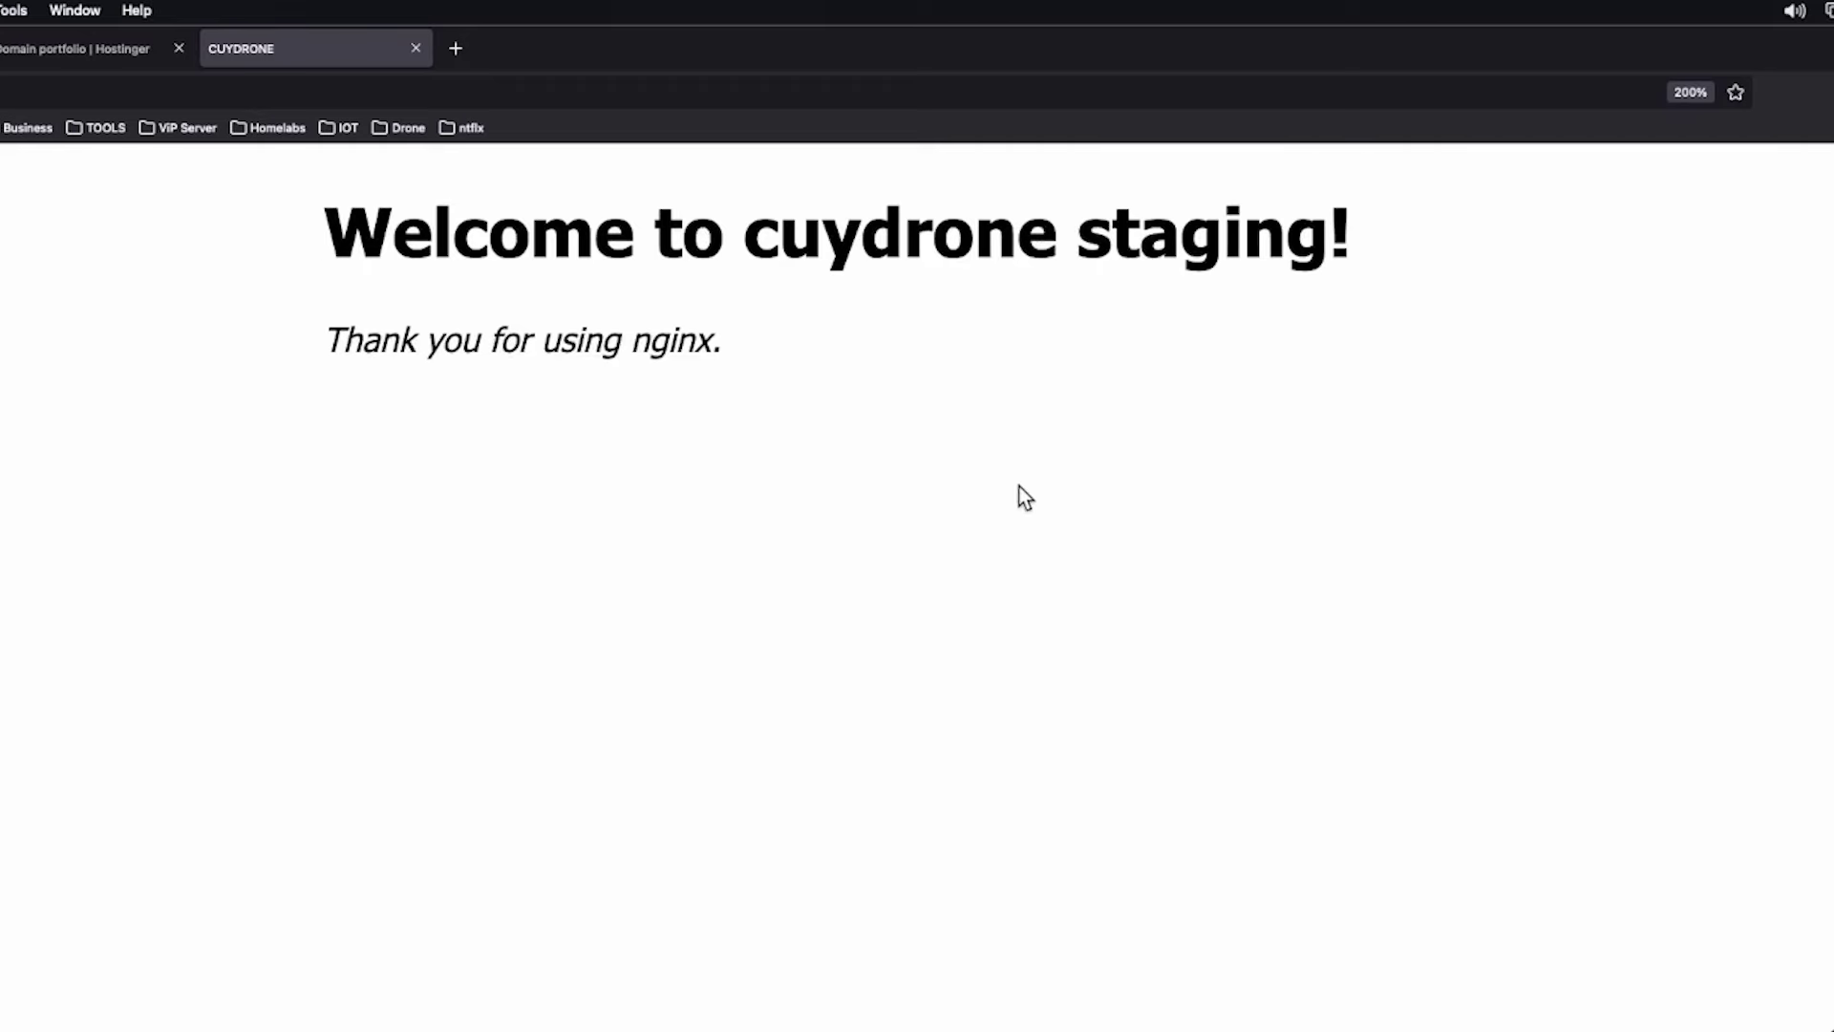
Look over the 'Welcome to cuydrone staging!' nginx page, then switch to the 'Overview | Hostinger' tab.
left_click_drag(325, 234, 588, 287)
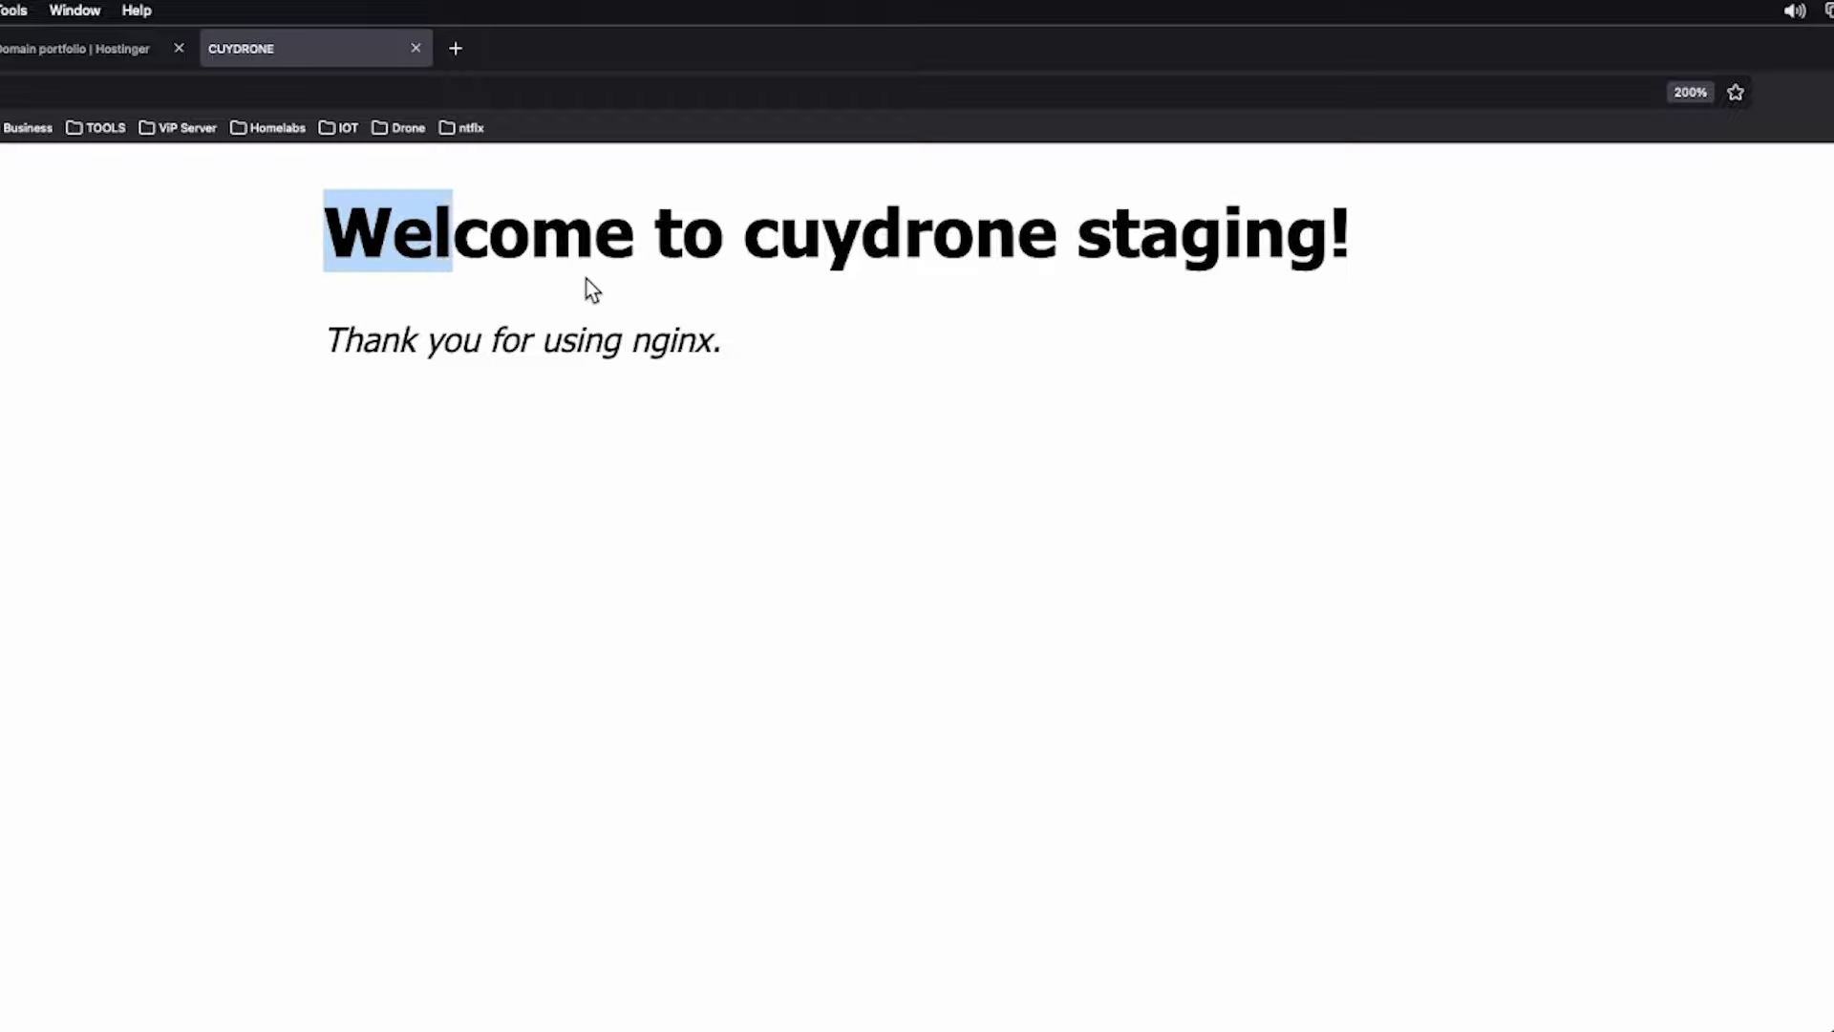
left_click(588, 287)
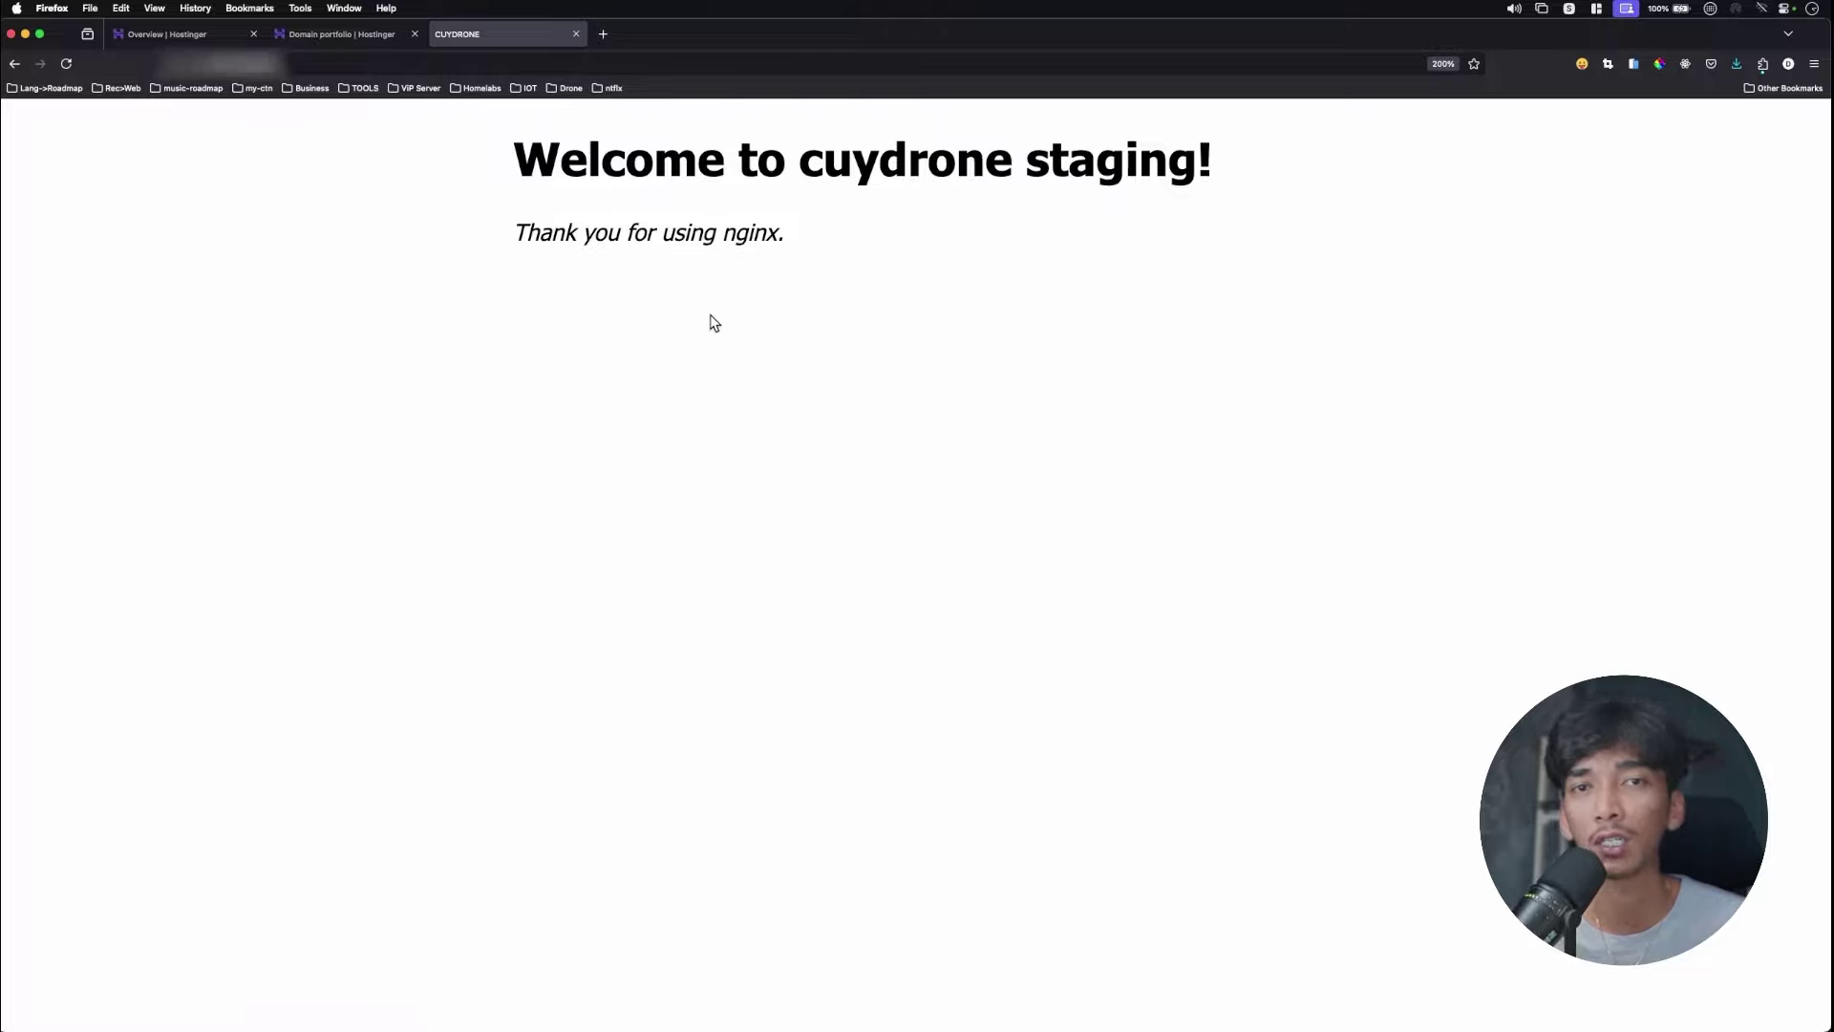
left_click(201, 36)
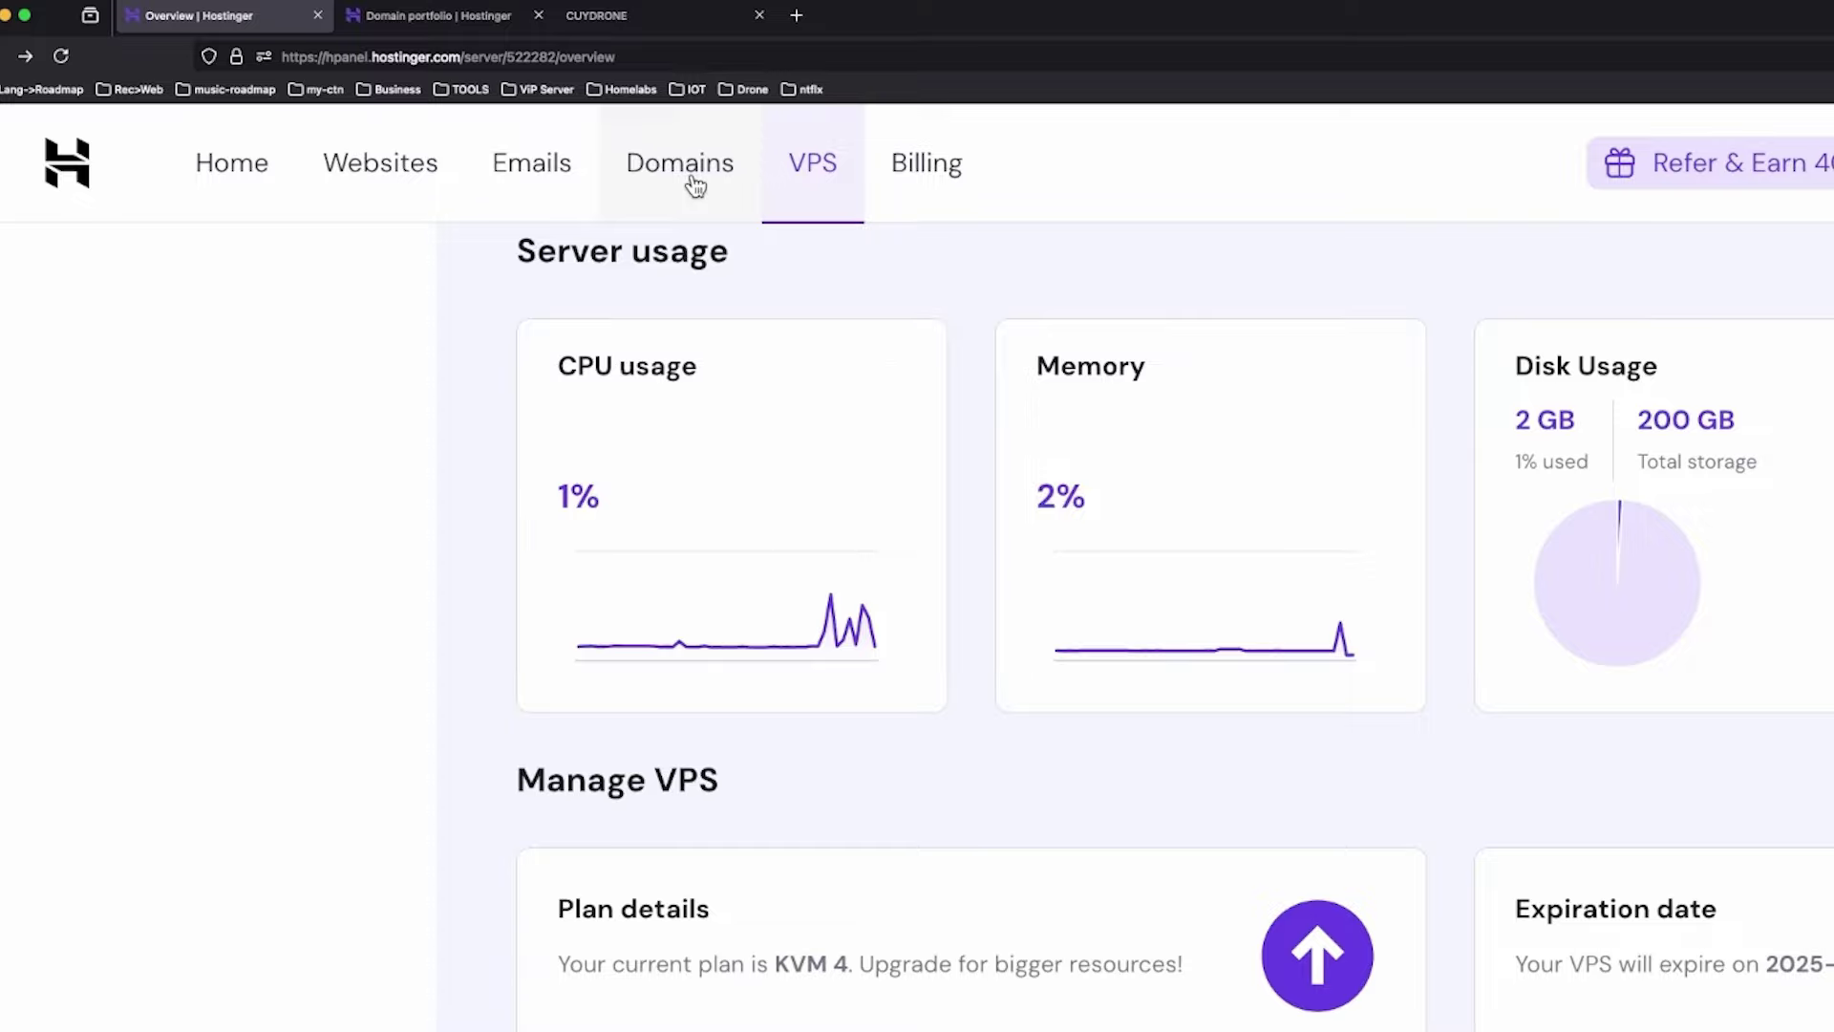
Search Hostinger's new-domain finder for 'cuydrone', showing cuydrone.id available at Rp210.900/yr.
left_click(695, 184)
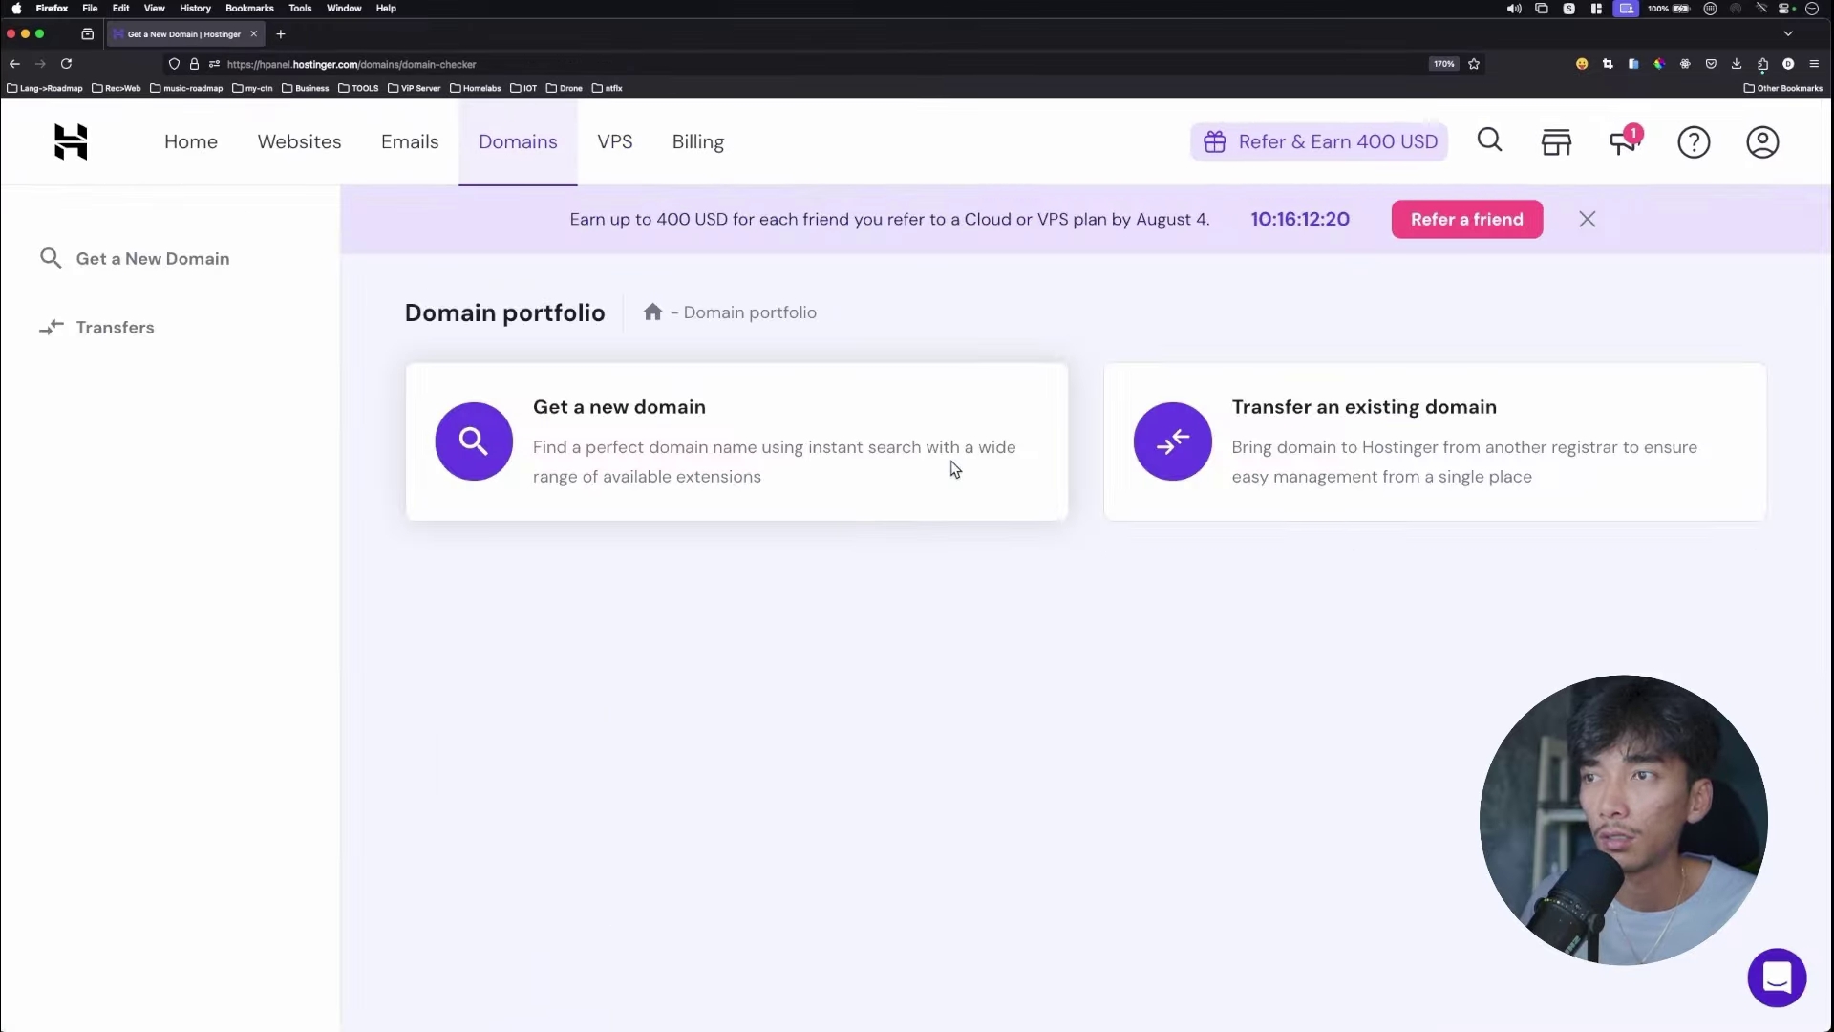
left_click(955, 465)
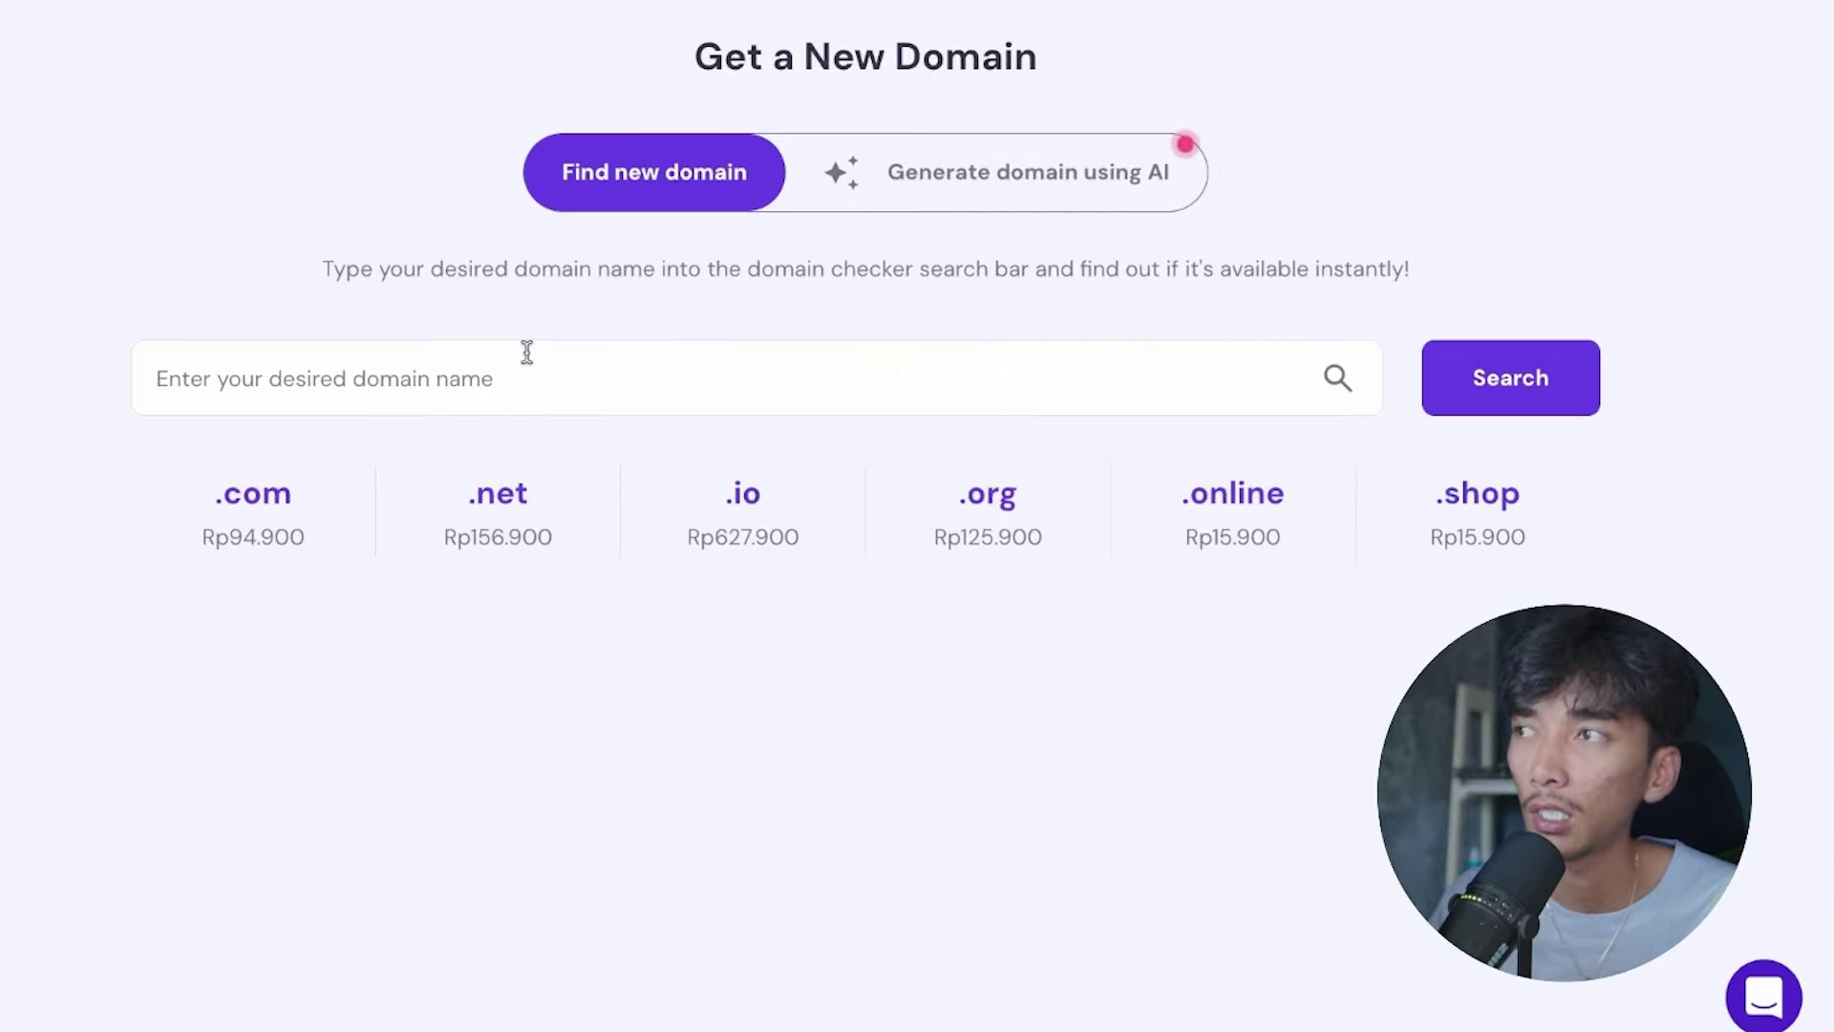
left_click(410, 372)
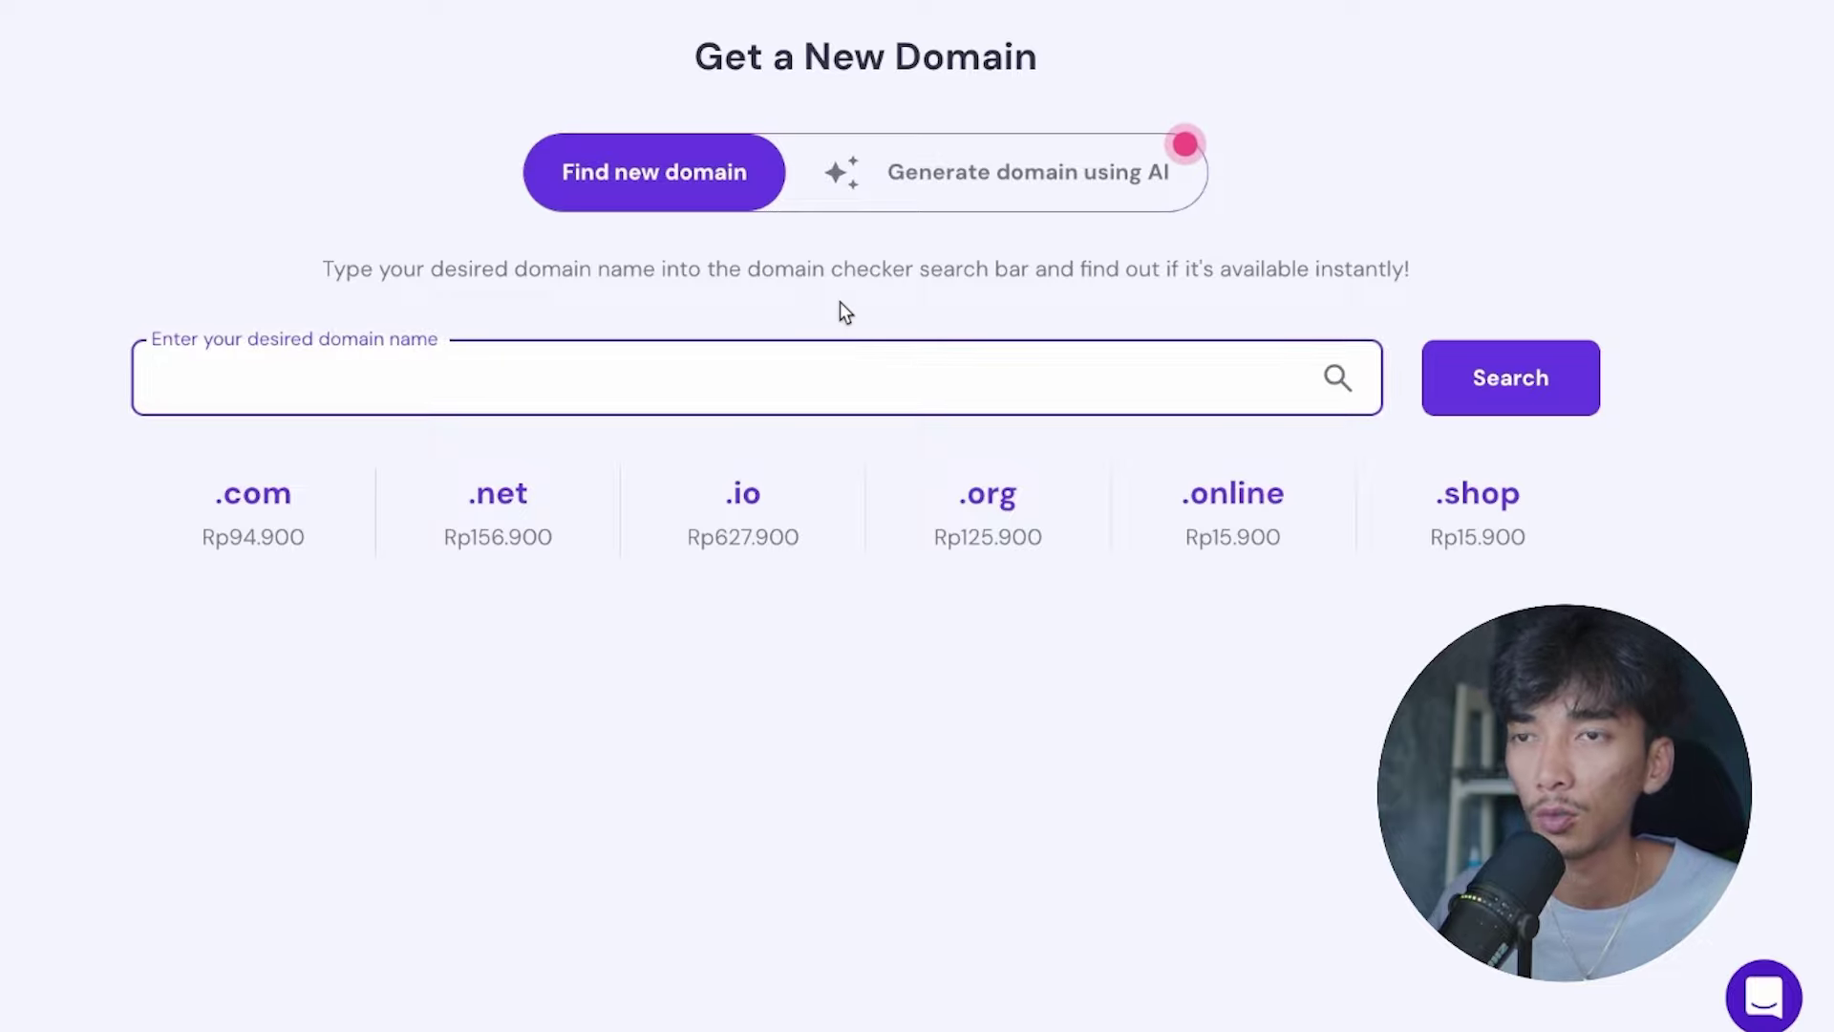
type("cuydrone")
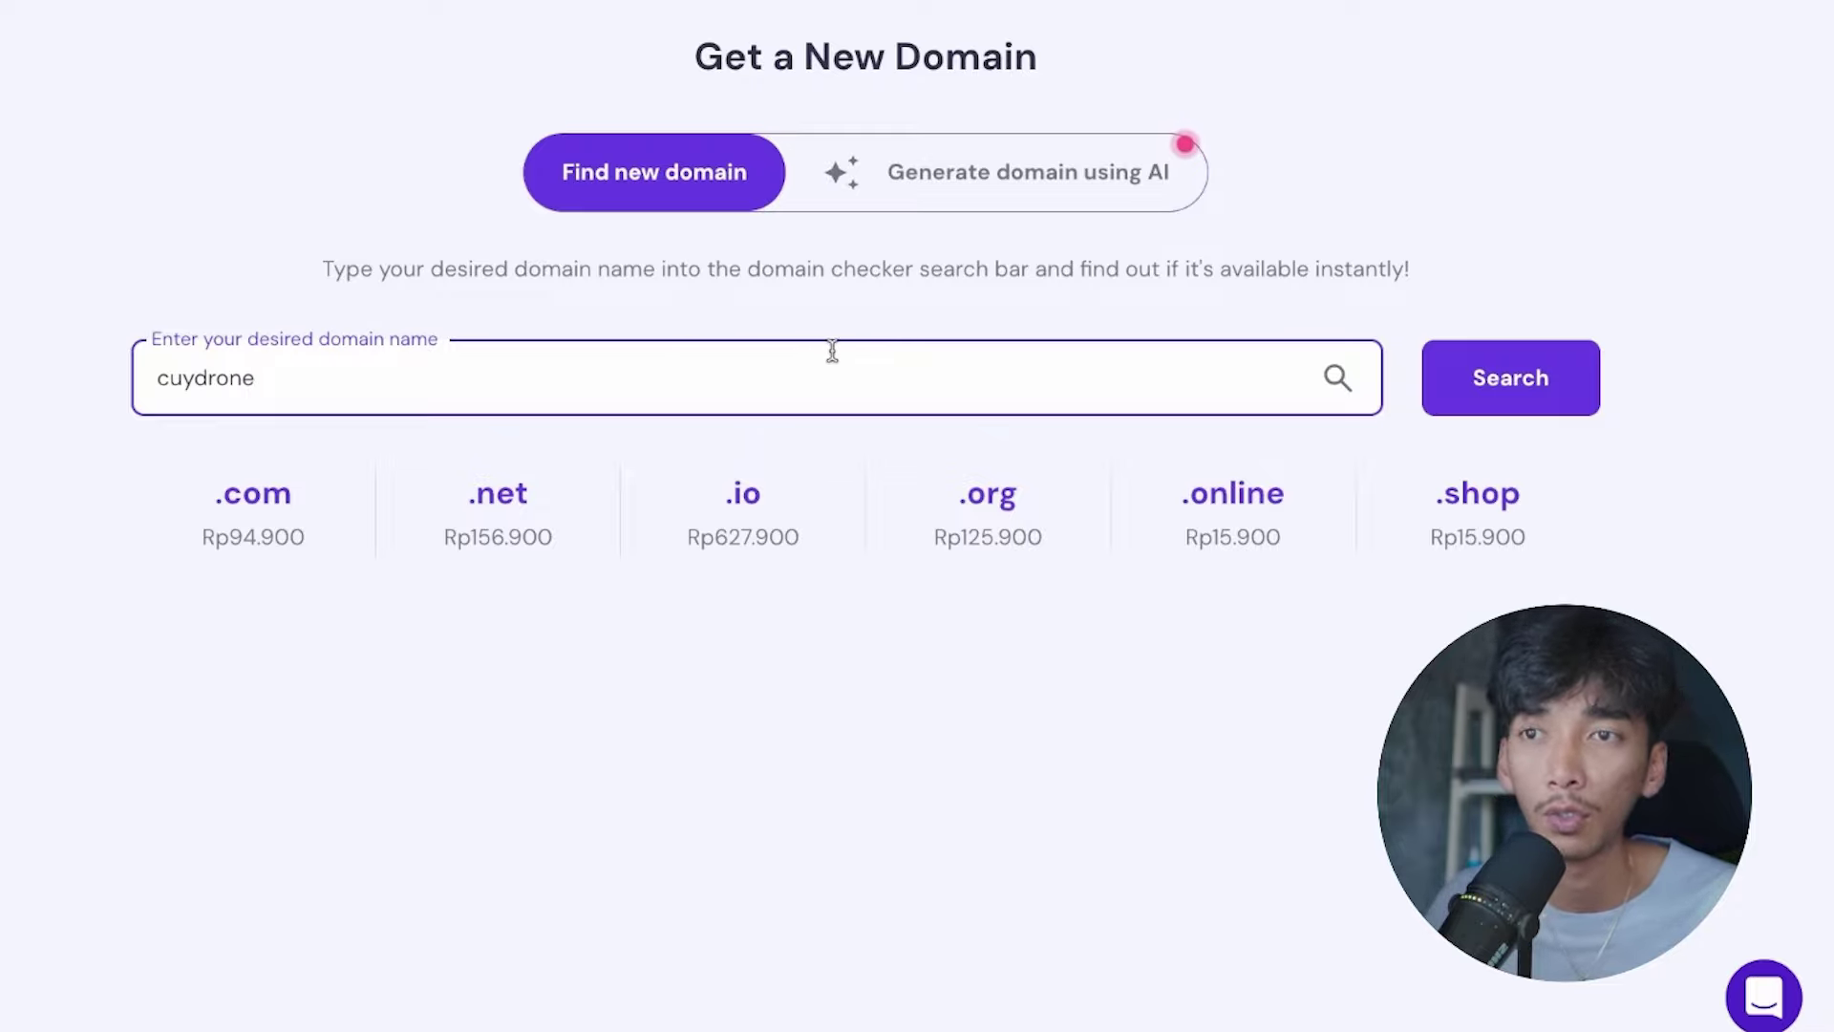
double_click(421, 385)
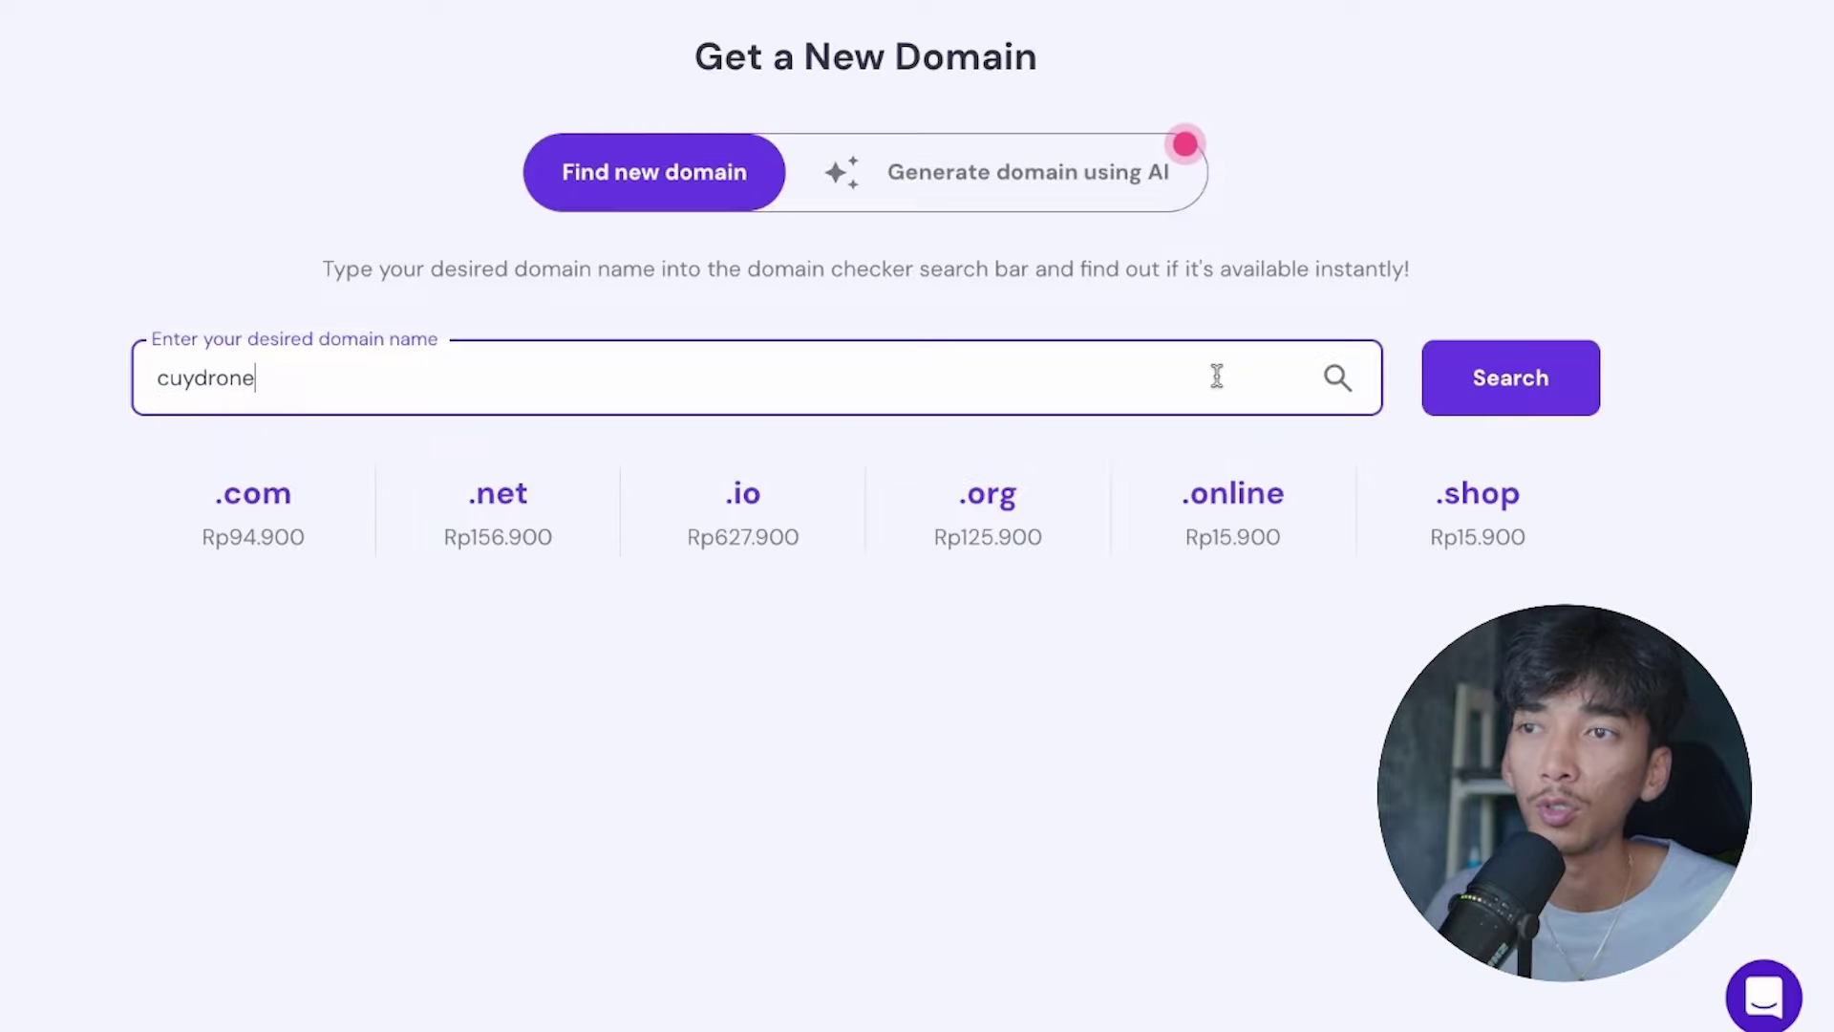
left_click(1531, 378)
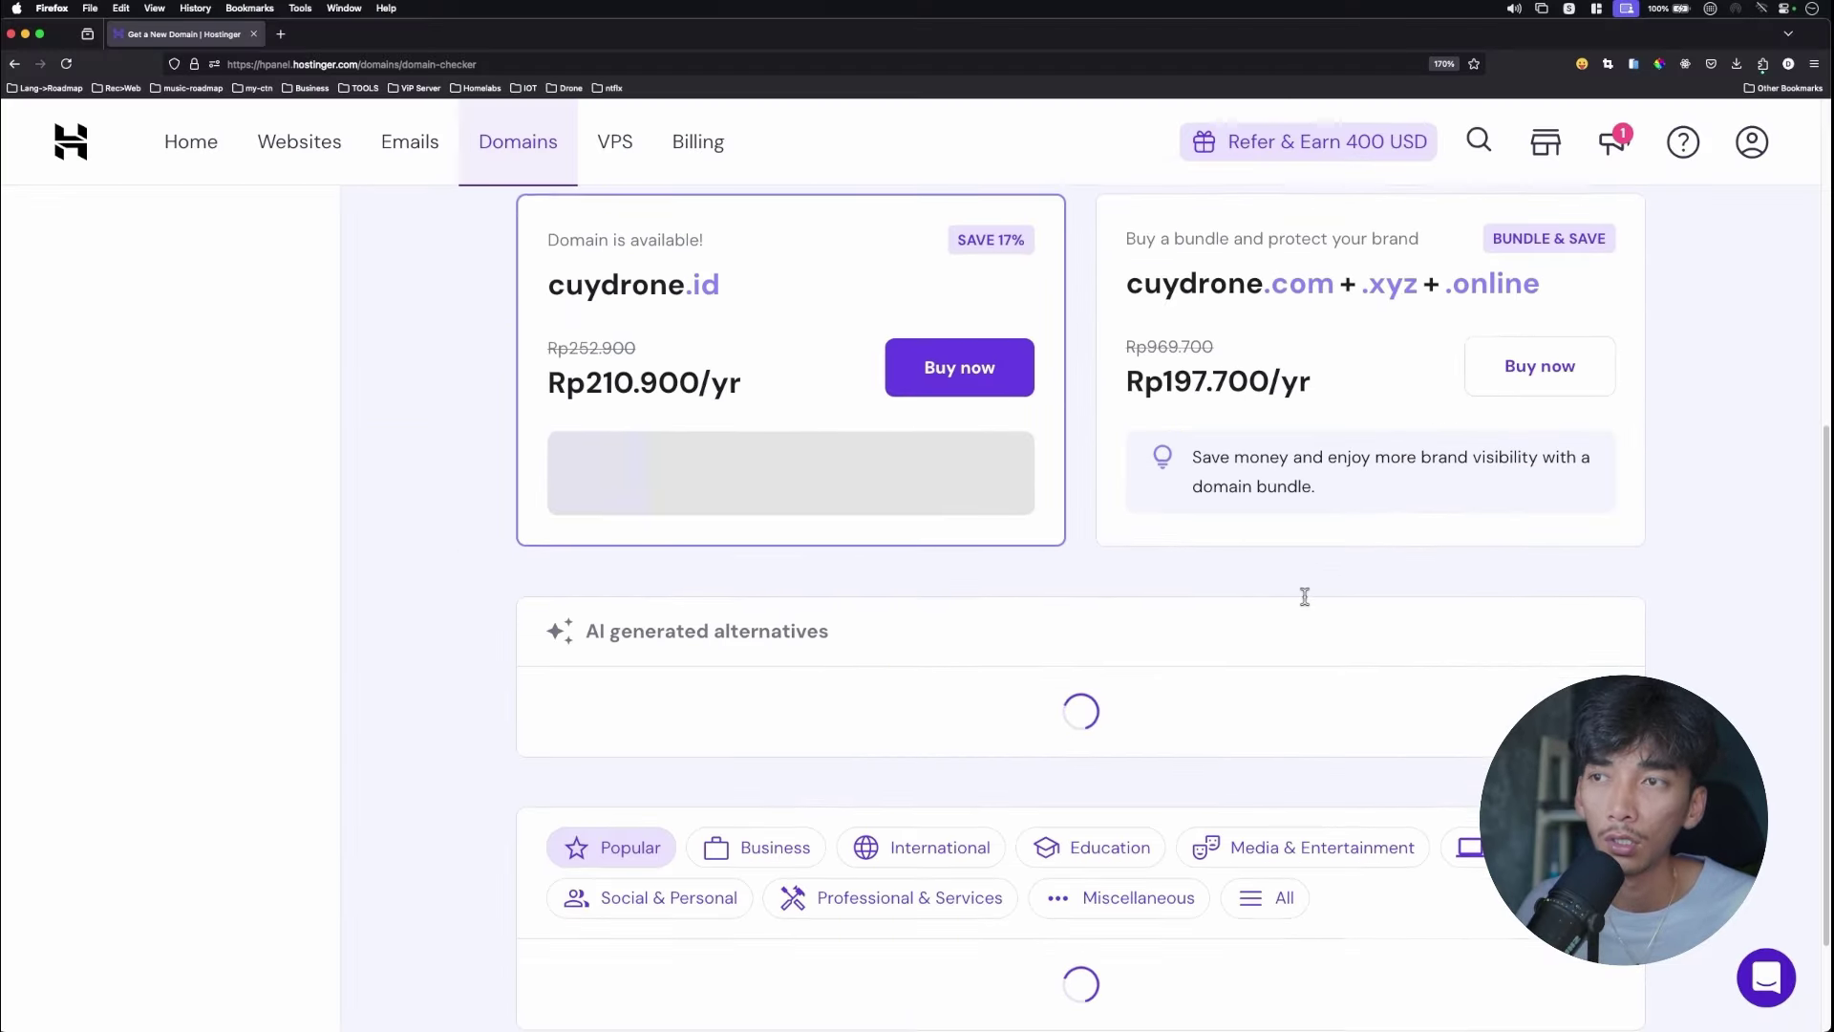
scroll(1309, 602, "up", 5)
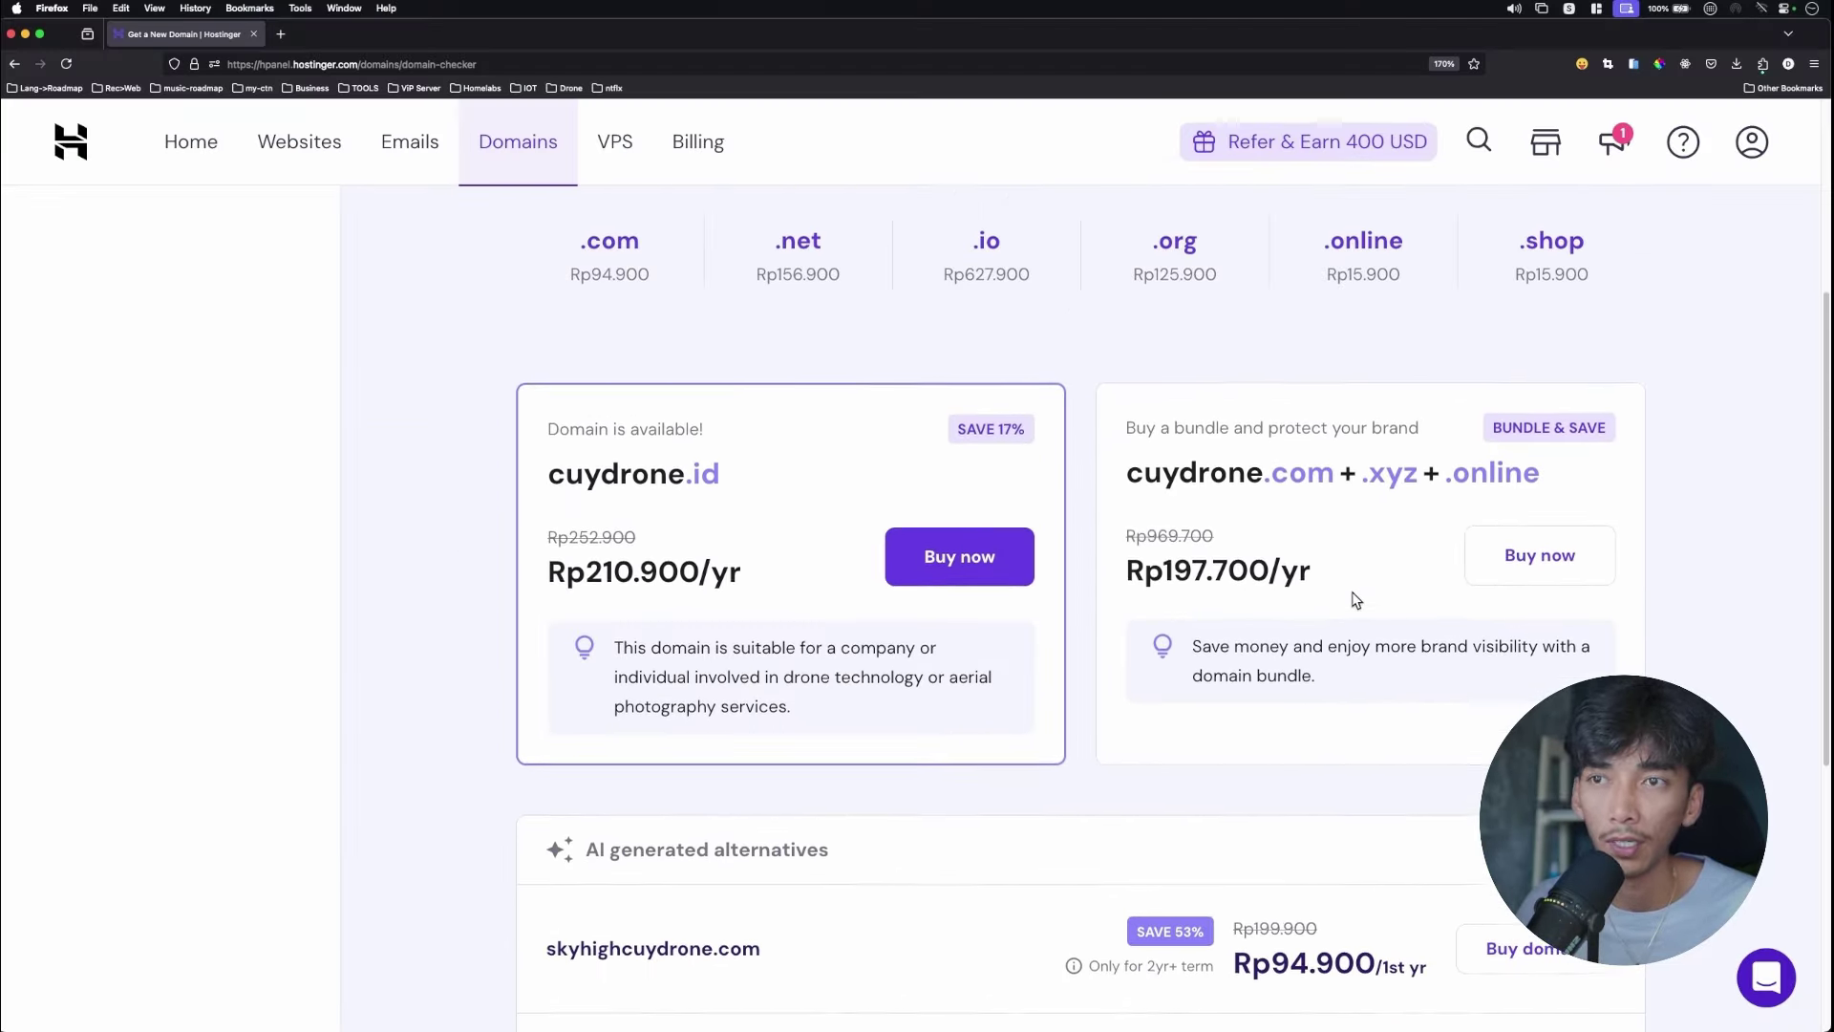
scroll(1367, 596, "up", 1)
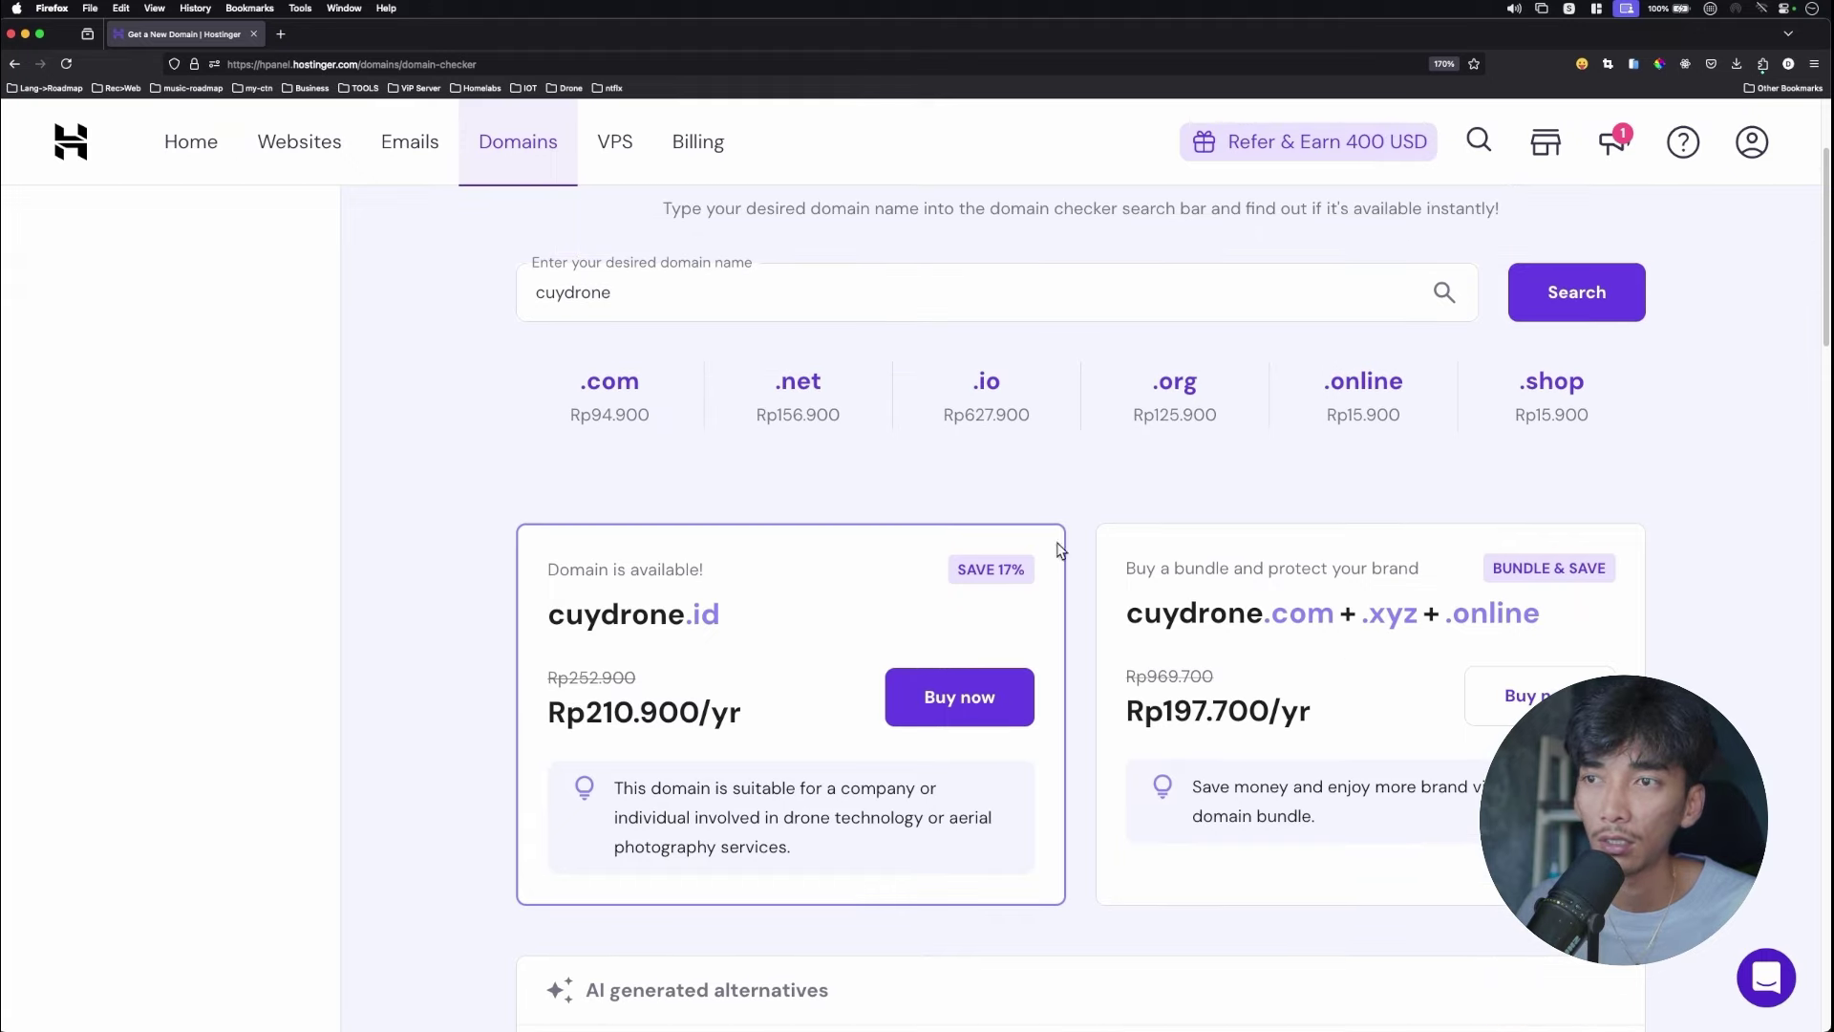
scroll(1285, 562, "down", 4)
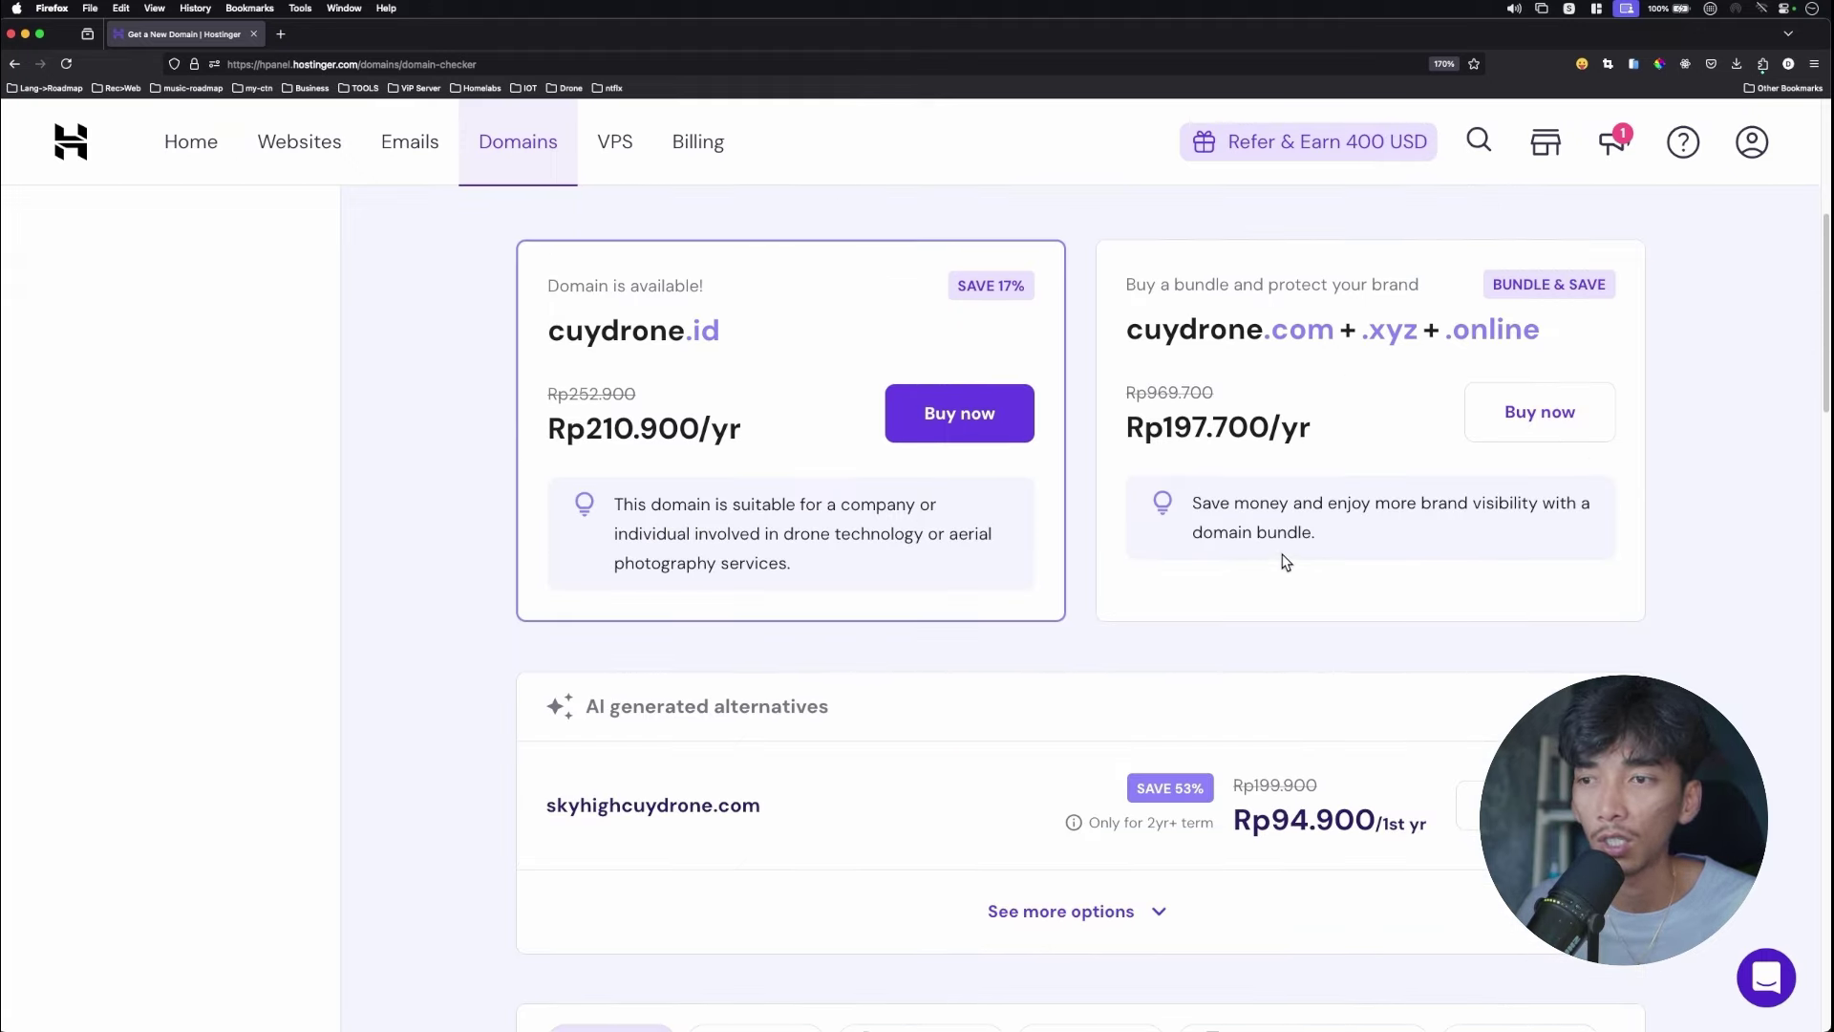
scroll(1065, 606, "down", 1)
scroll(1064, 605, "up", 3)
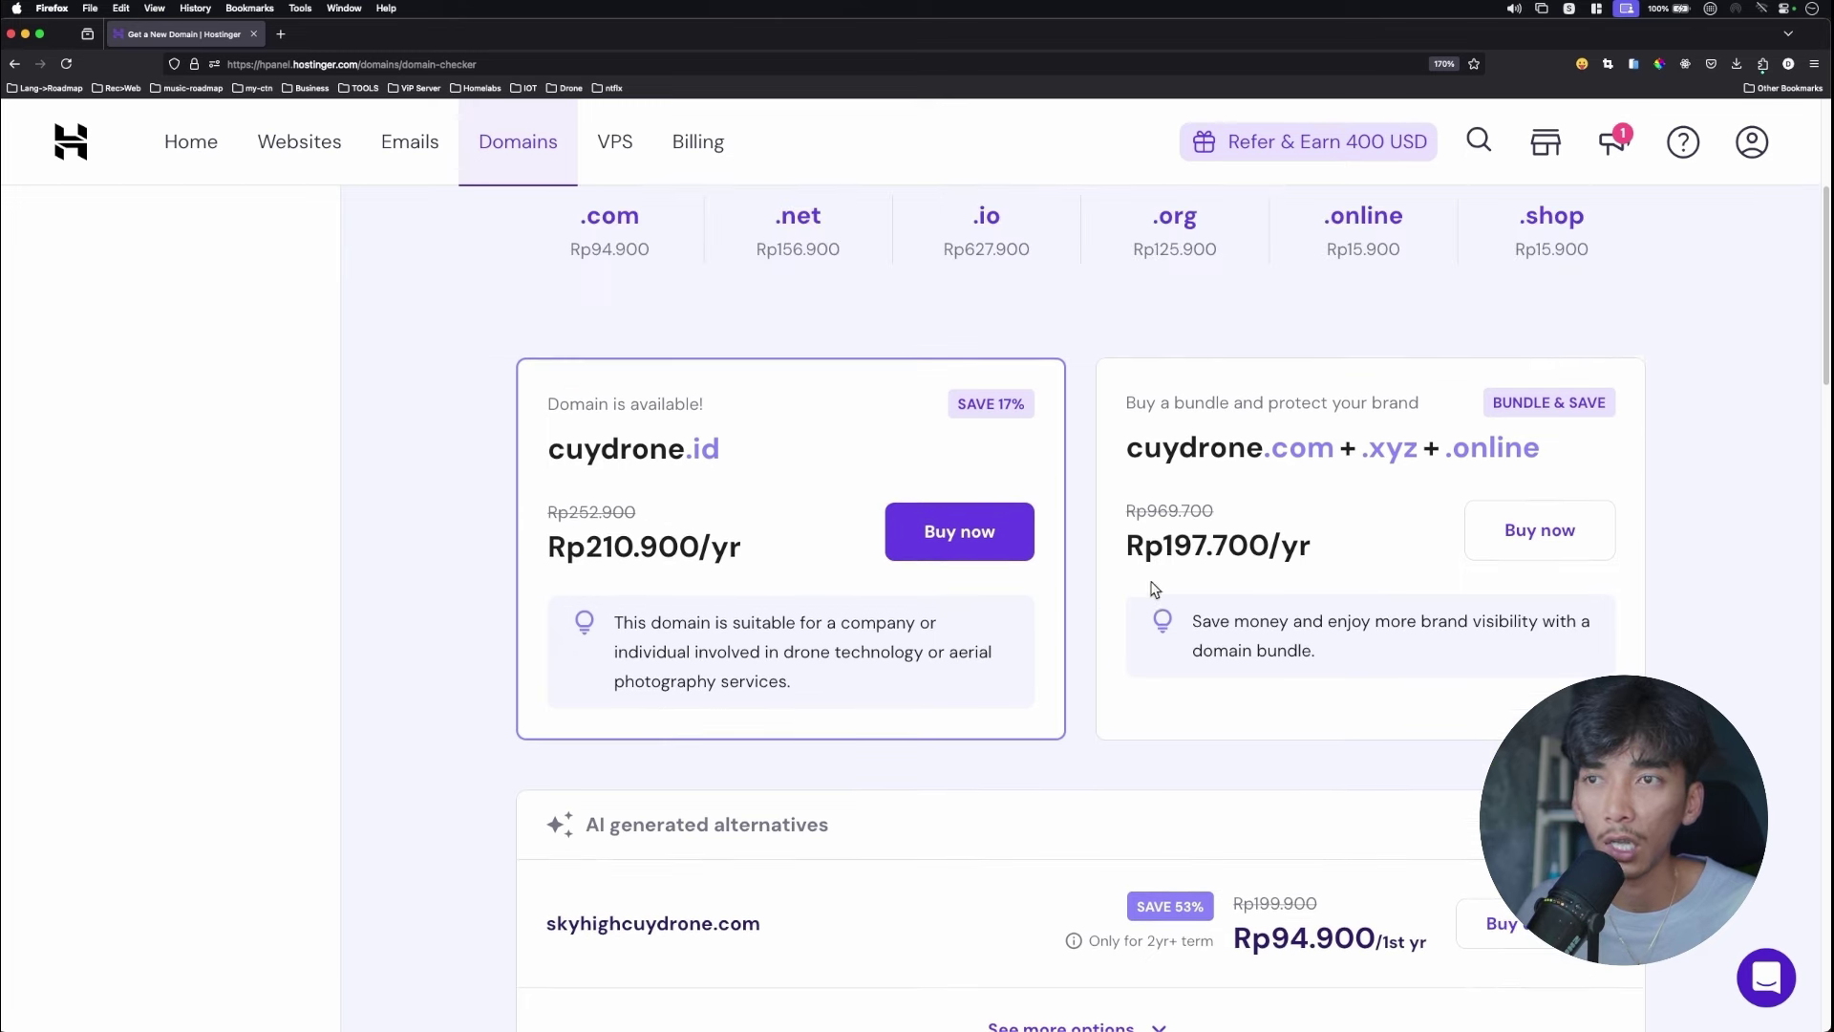
scroll(1246, 573, "up", 1)
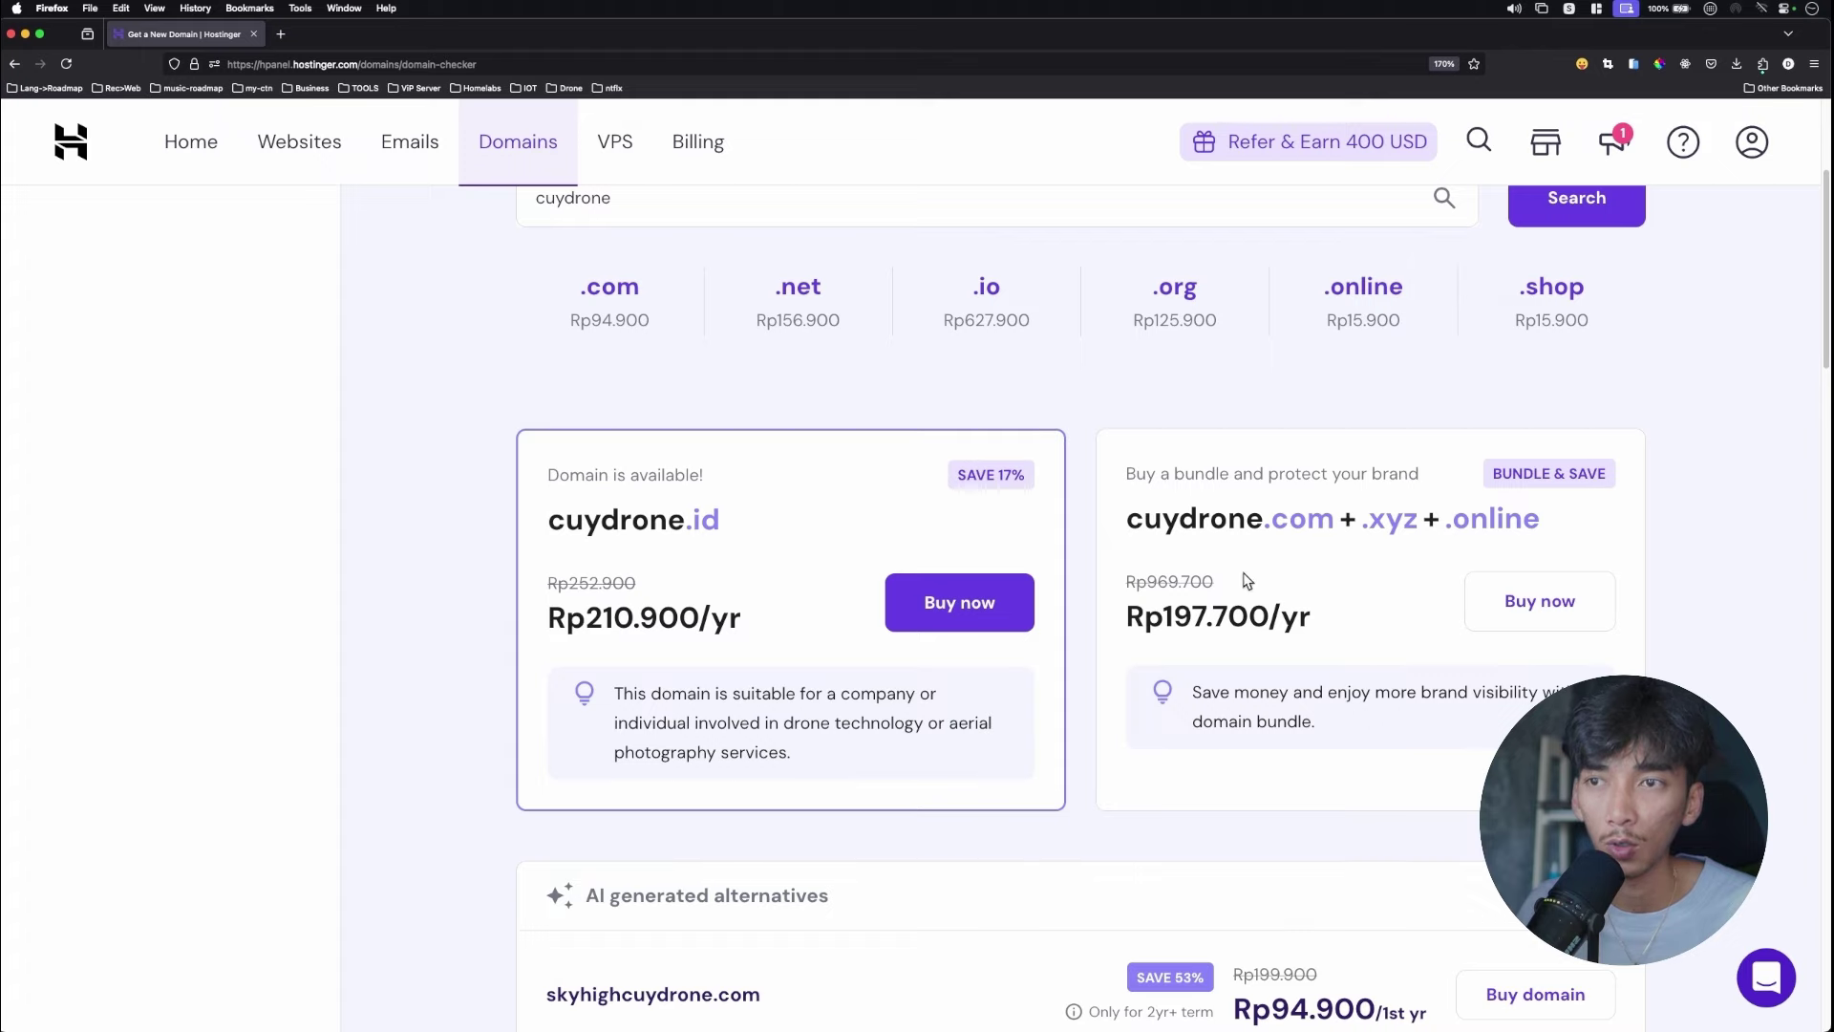
scroll(1259, 617, "down", 3)
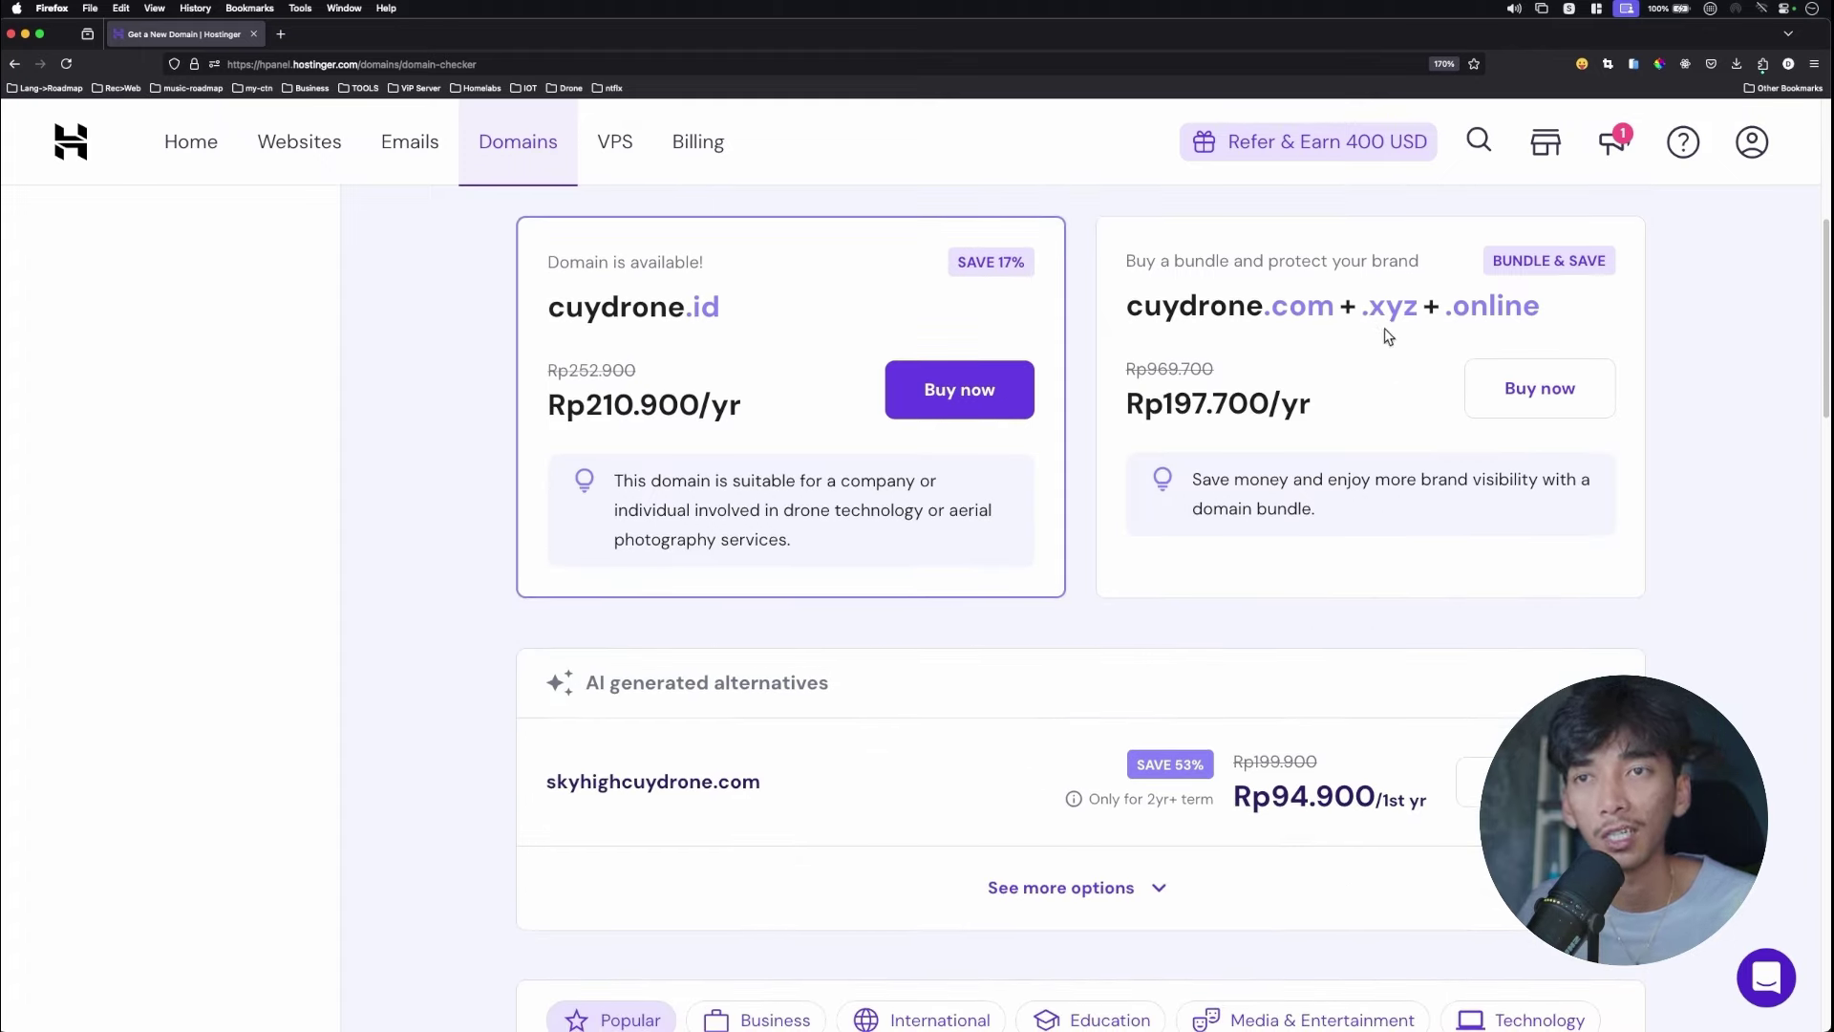
scroll(1213, 434, "down", 1)
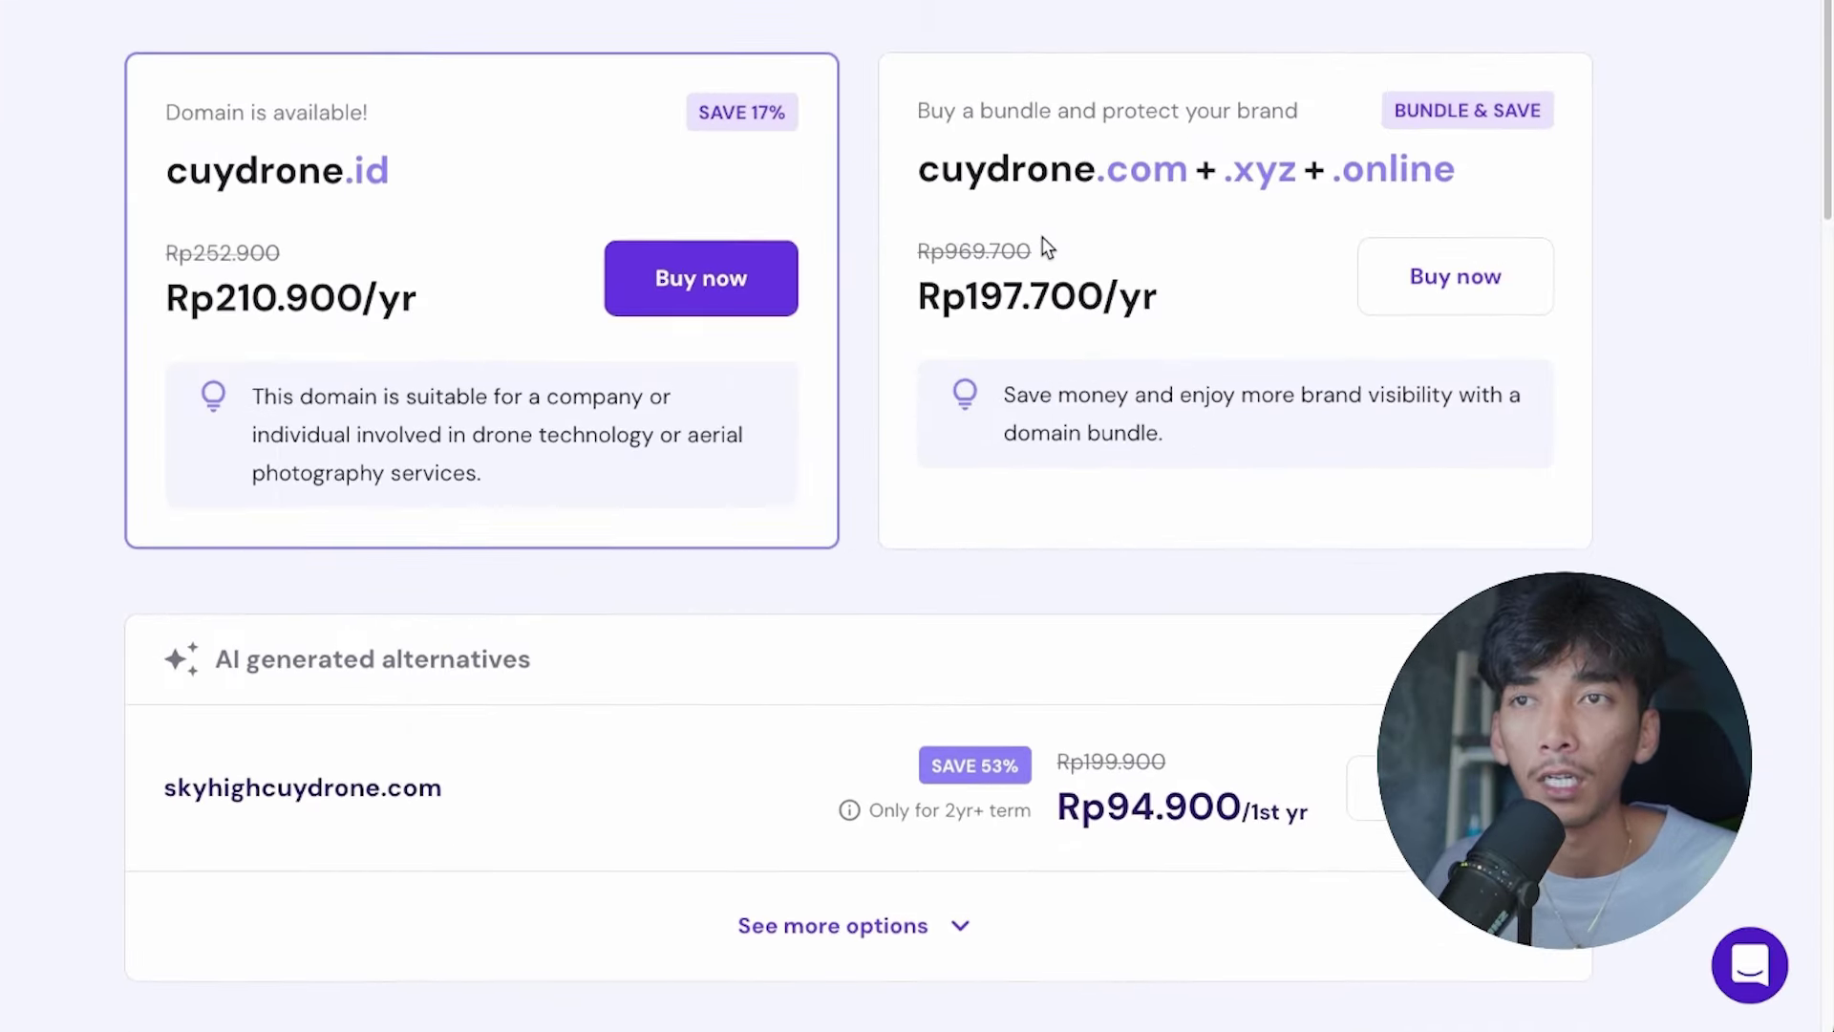
scroll(1048, 246, "up", 1)
scroll(1046, 233, "down", 2)
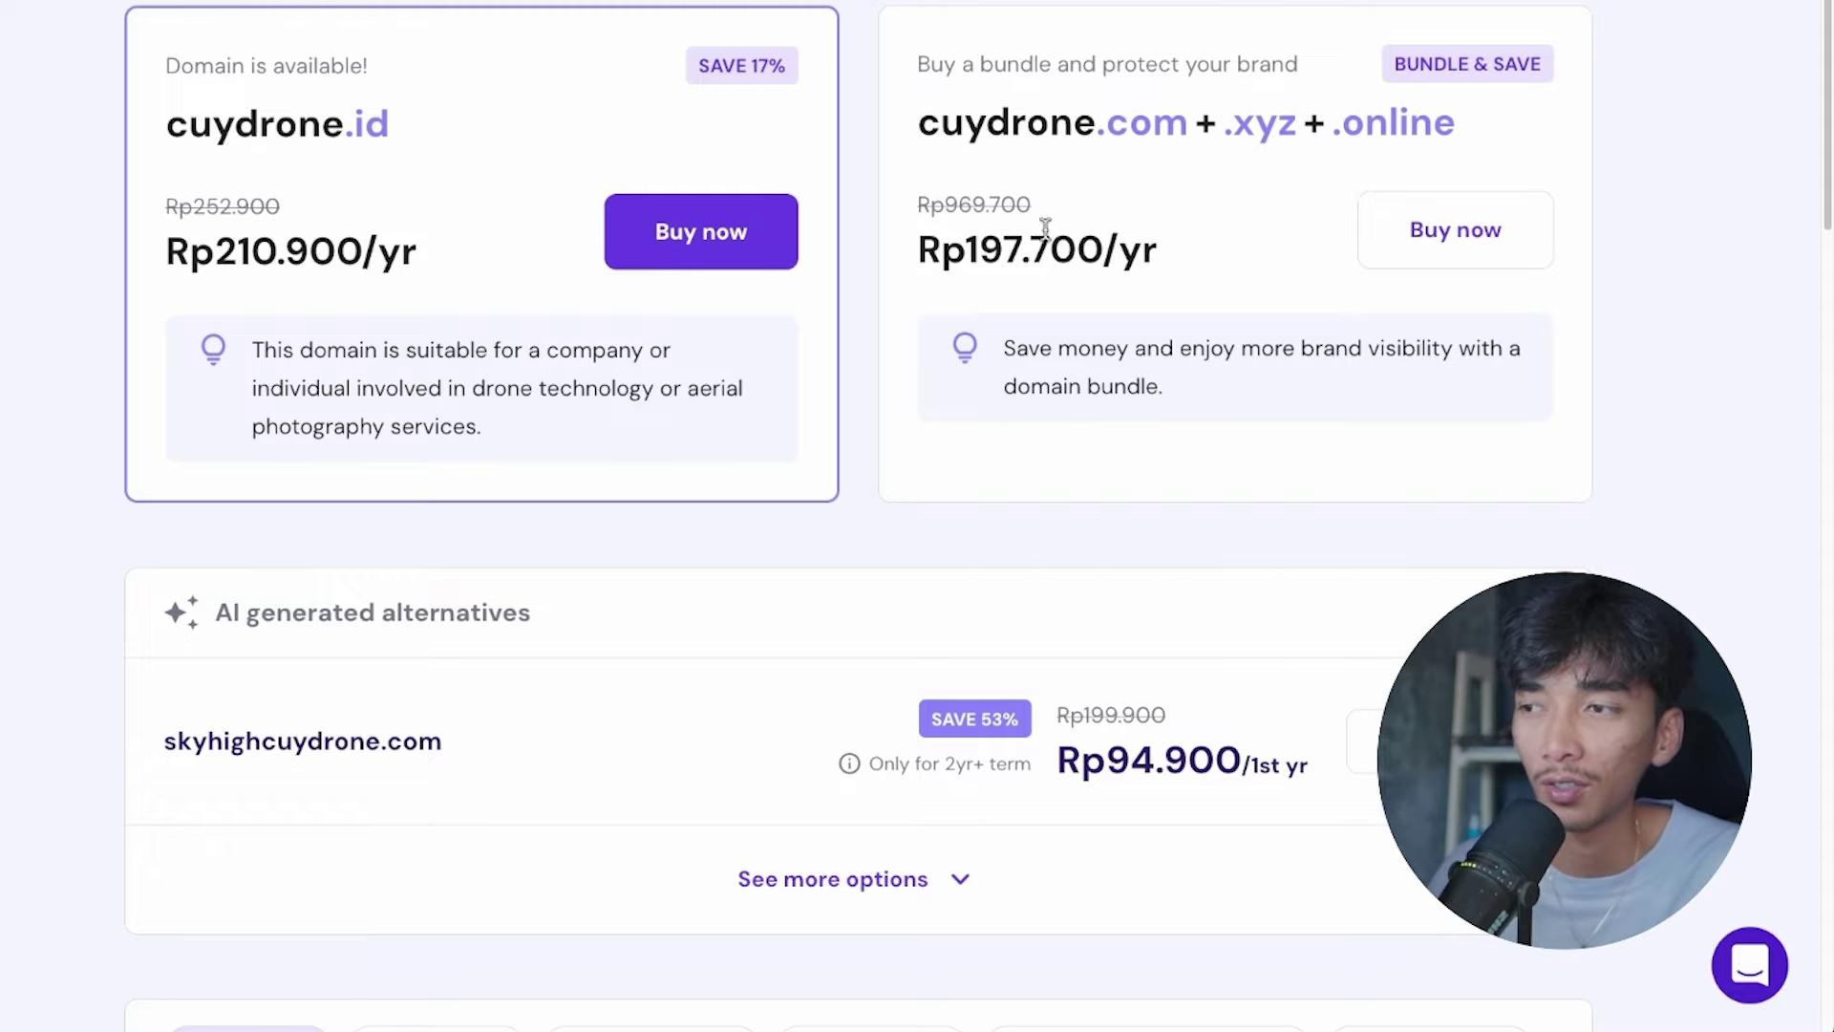
scroll(712, 650, "up", 8)
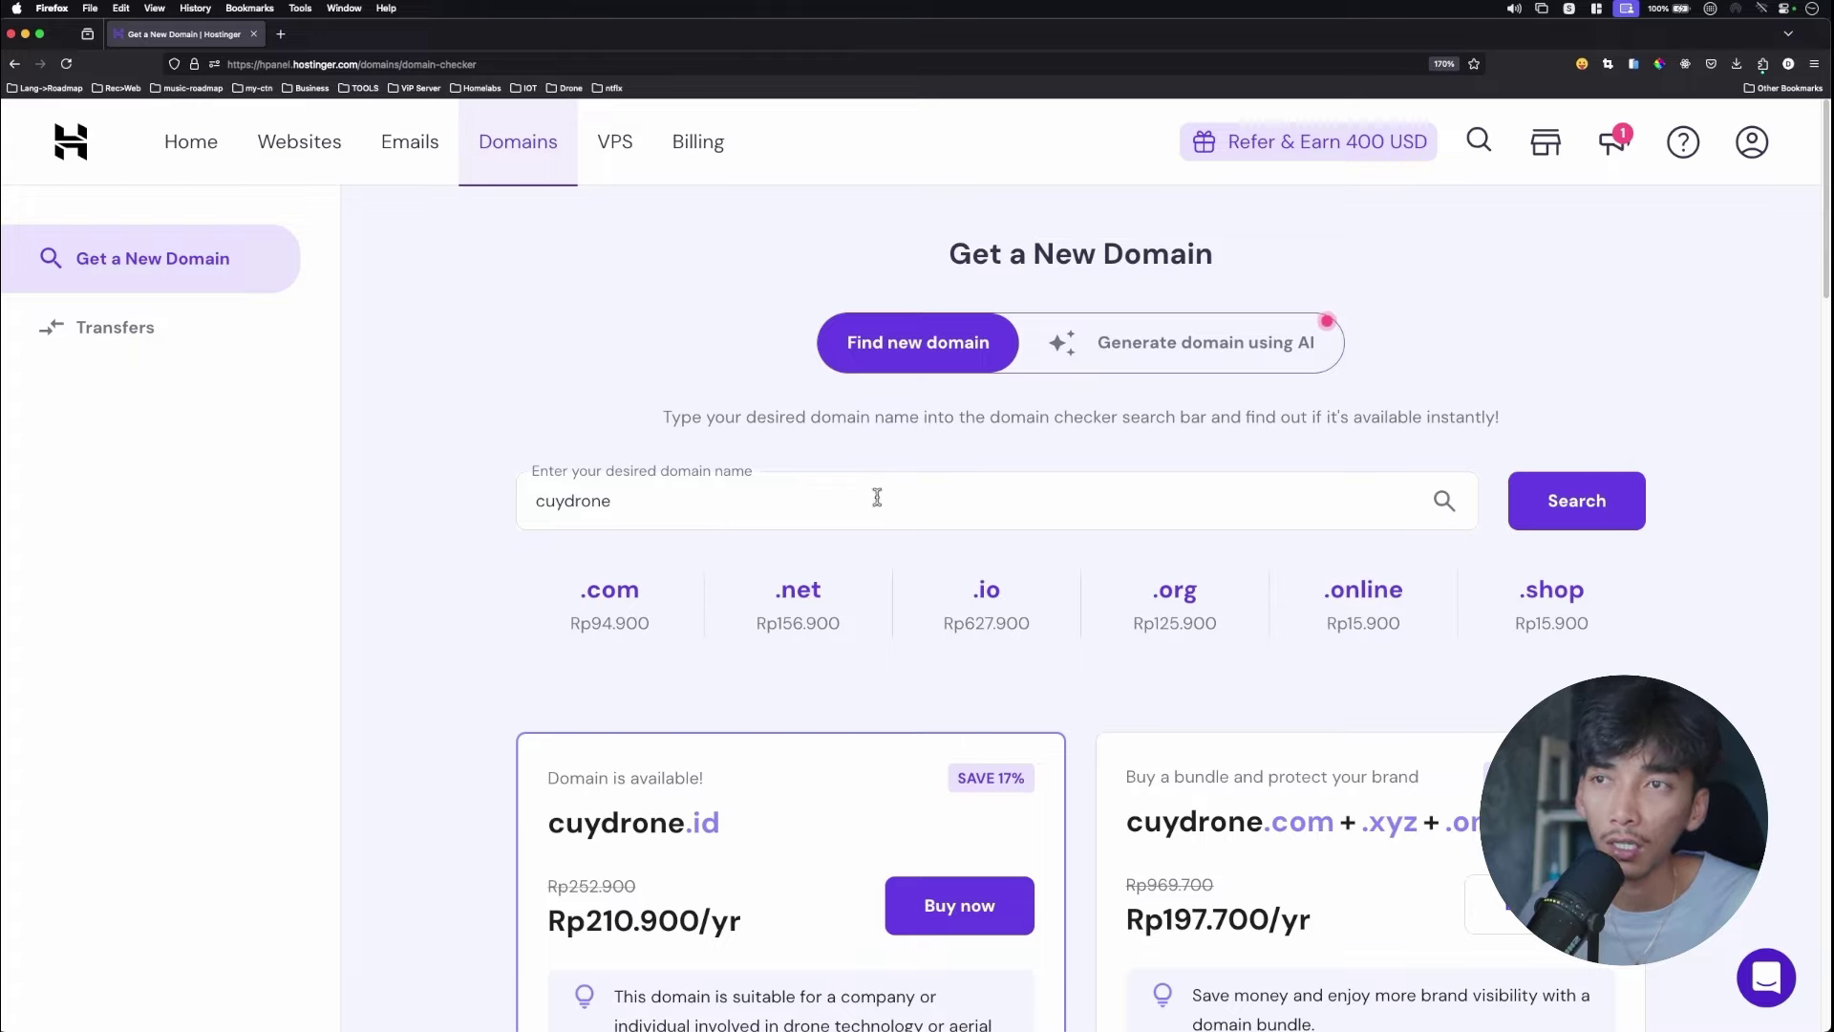
scroll(872, 497, "down", 6)
scroll(822, 524, "down", 1)
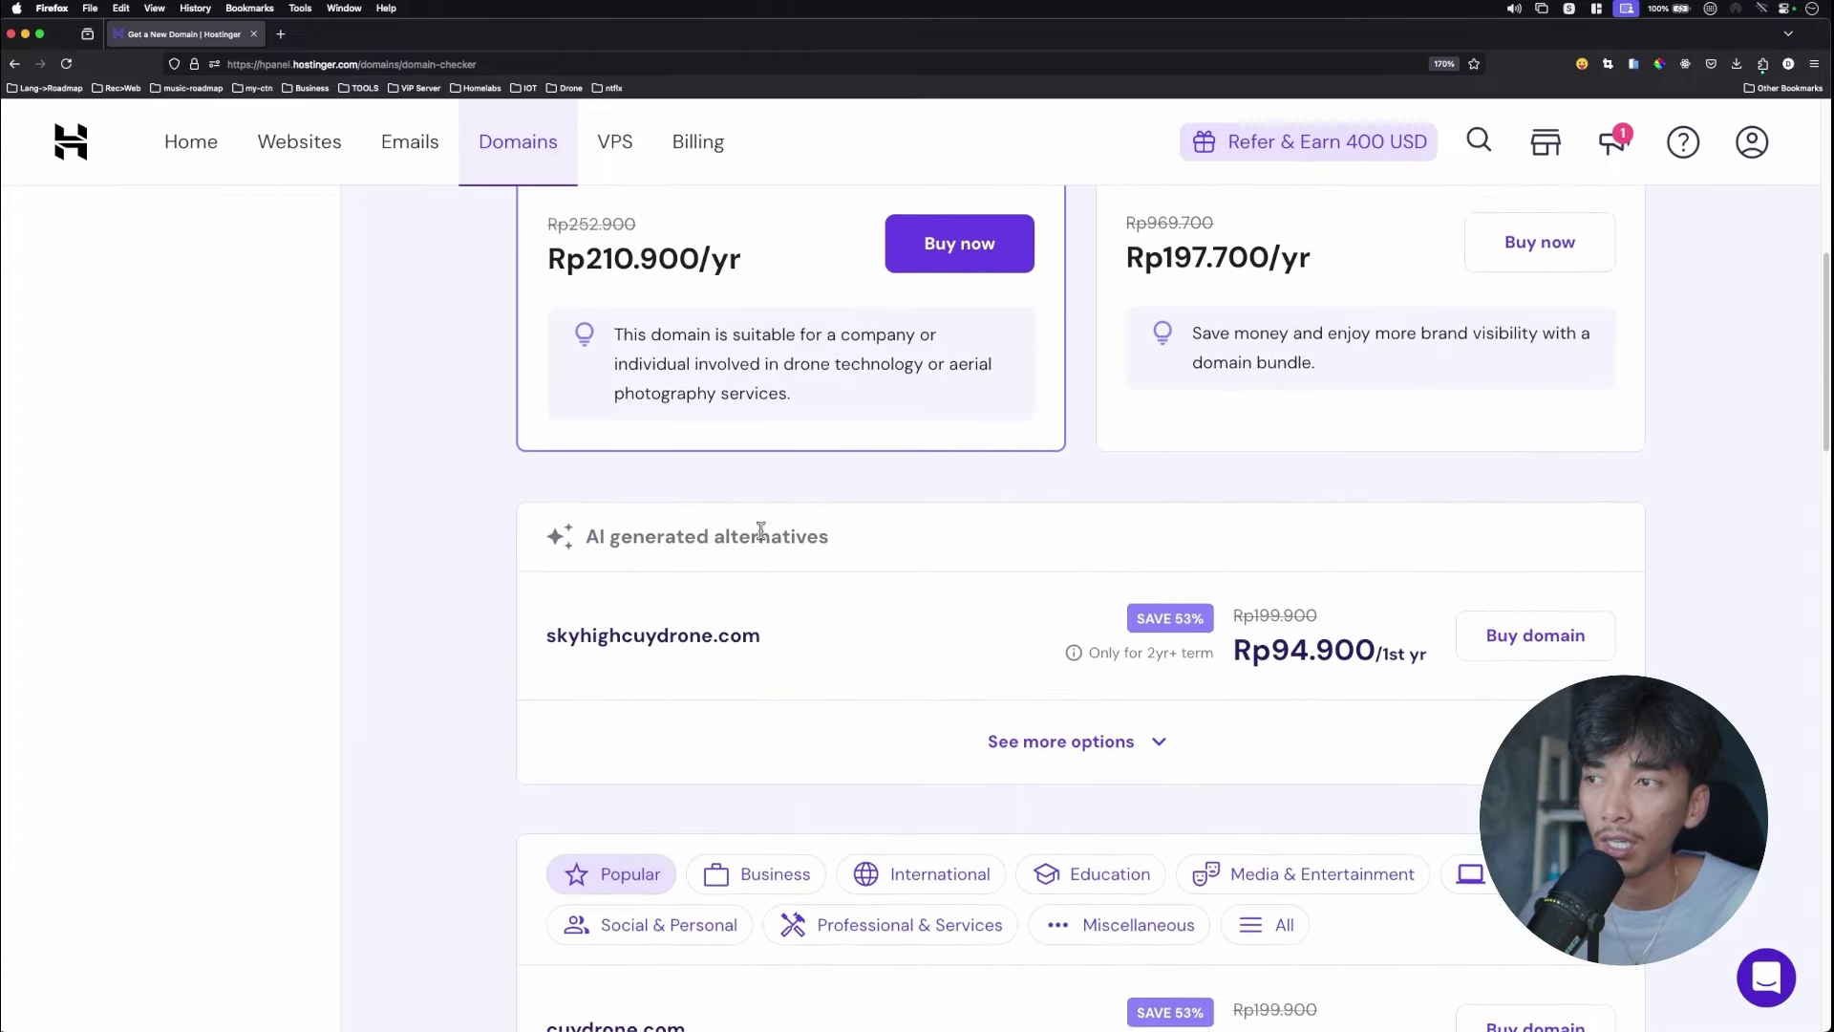
scroll(736, 556, "down", 1)
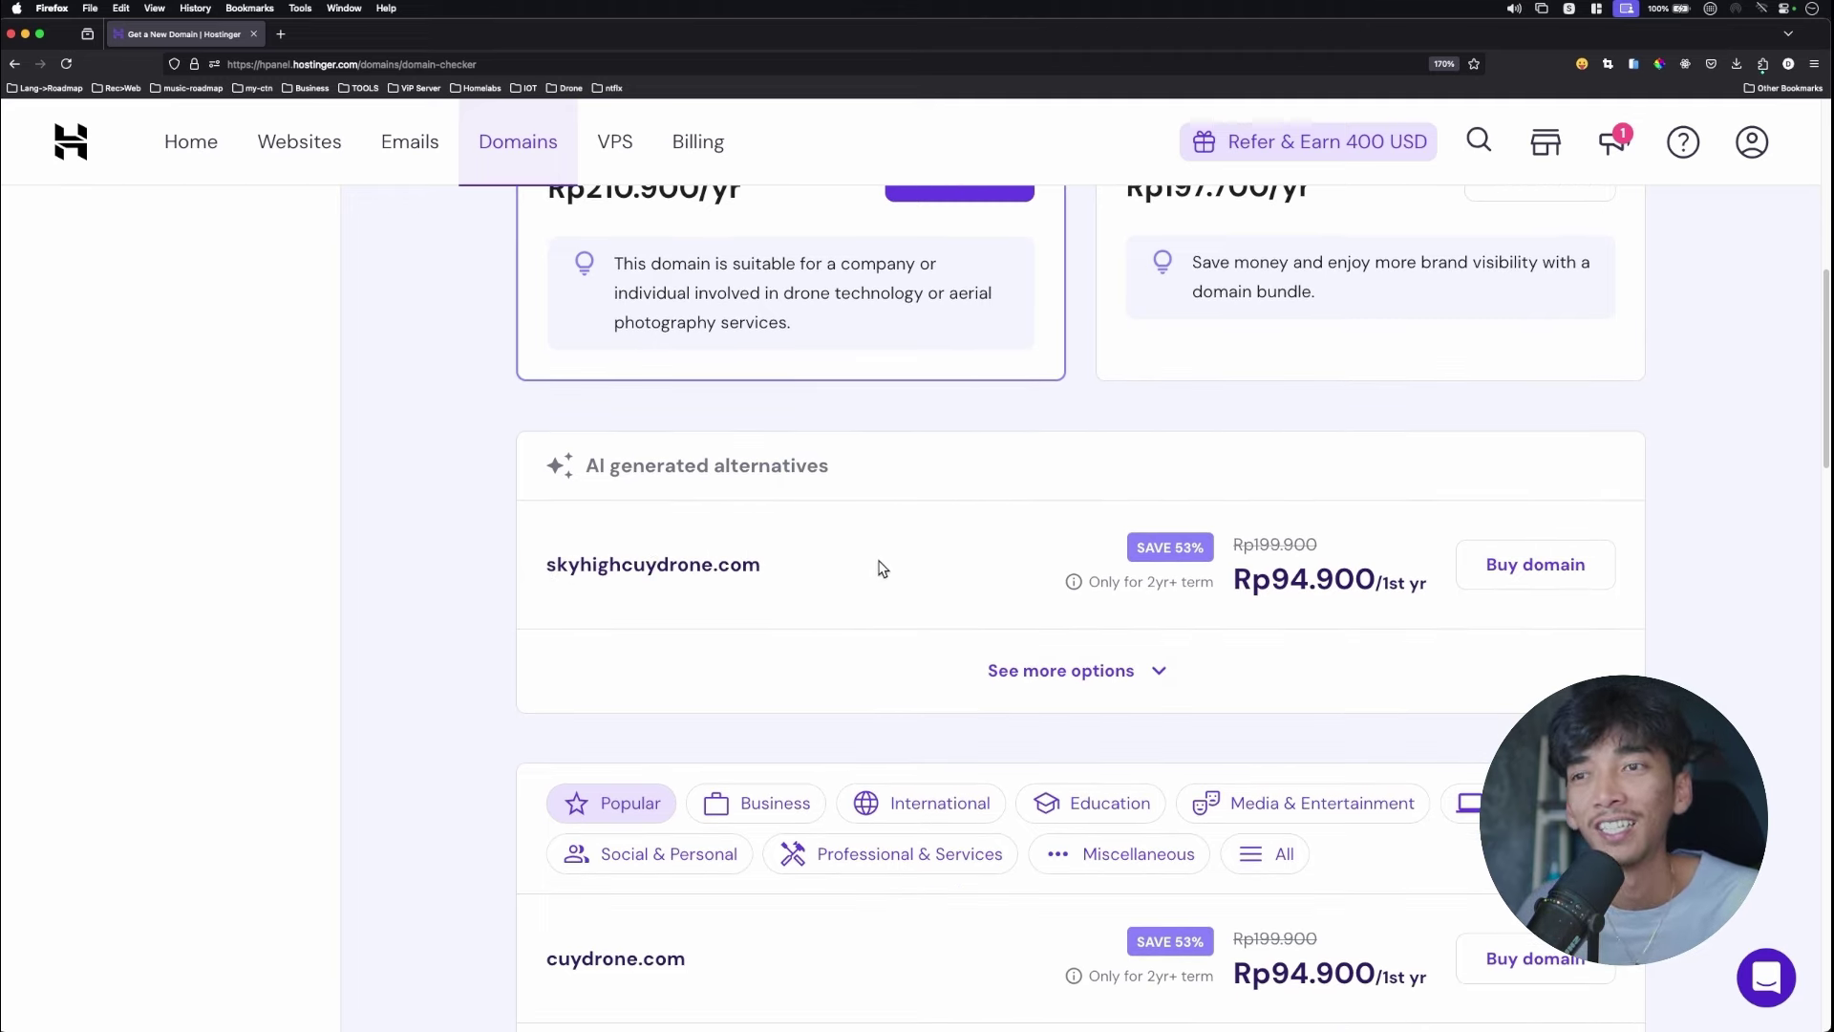
left_click_drag(717, 570, 867, 575)
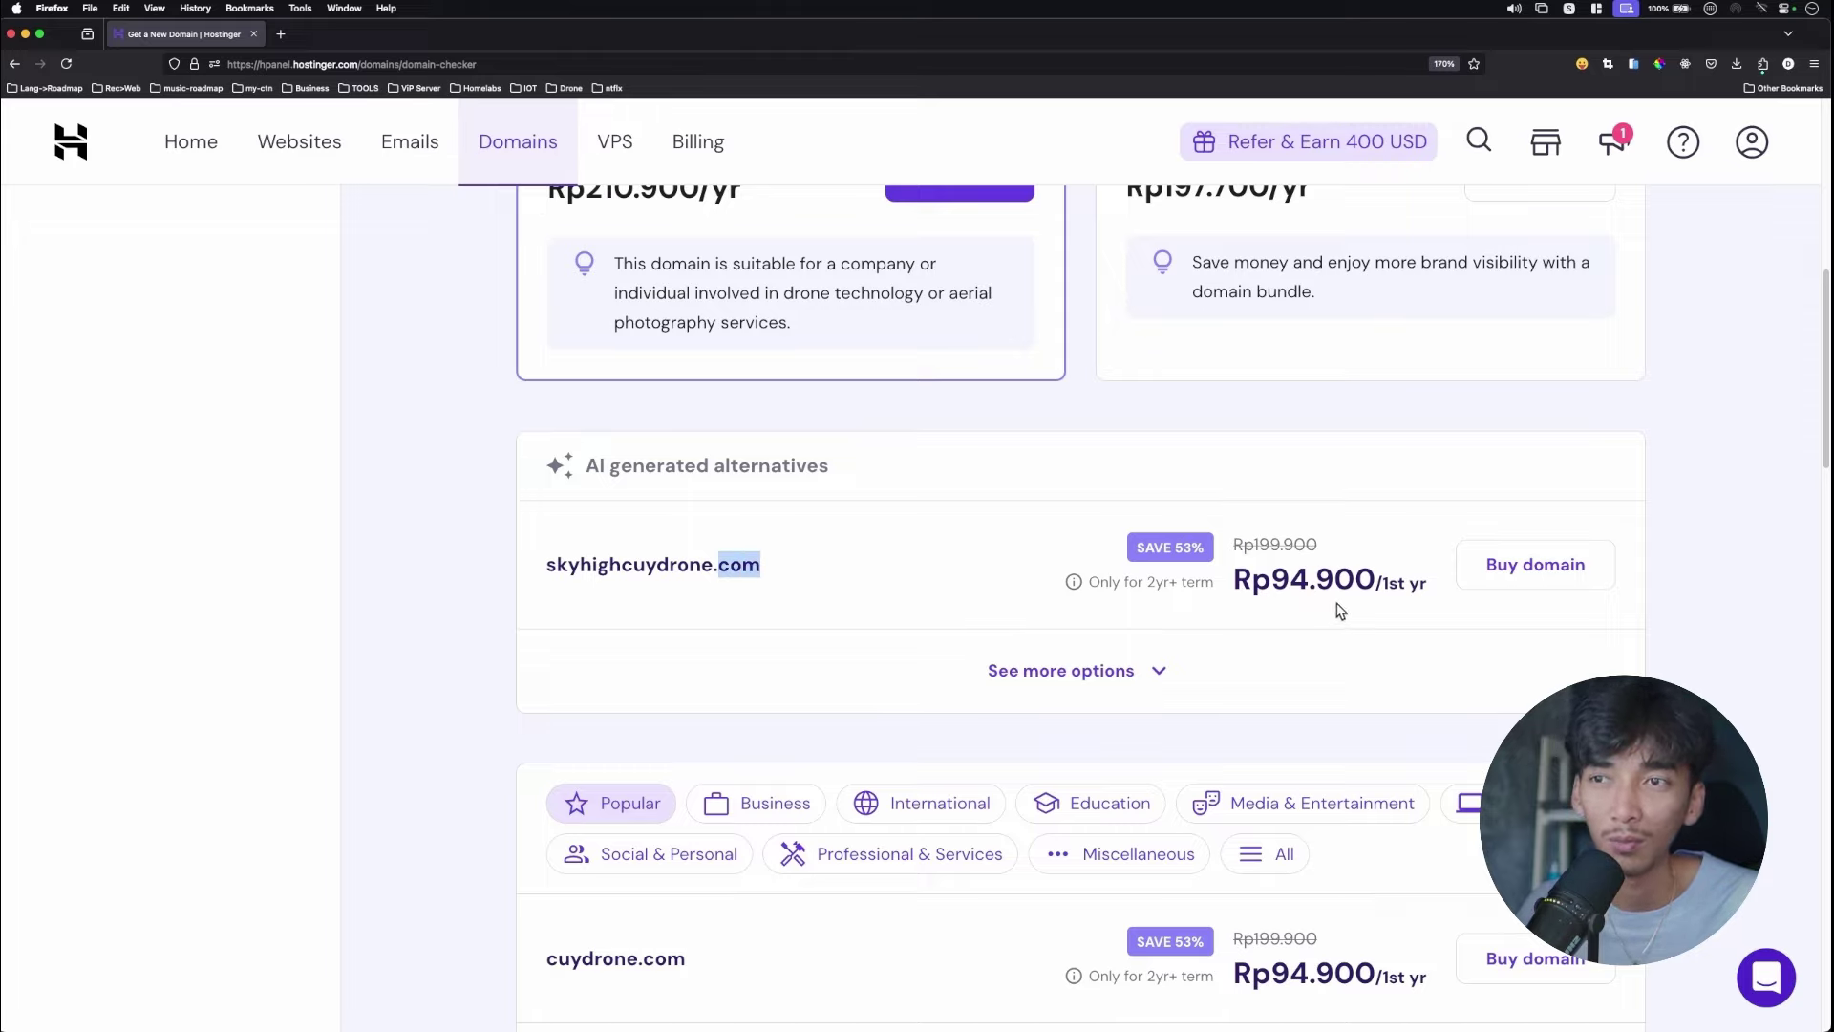
scroll(1224, 589, "down", 4)
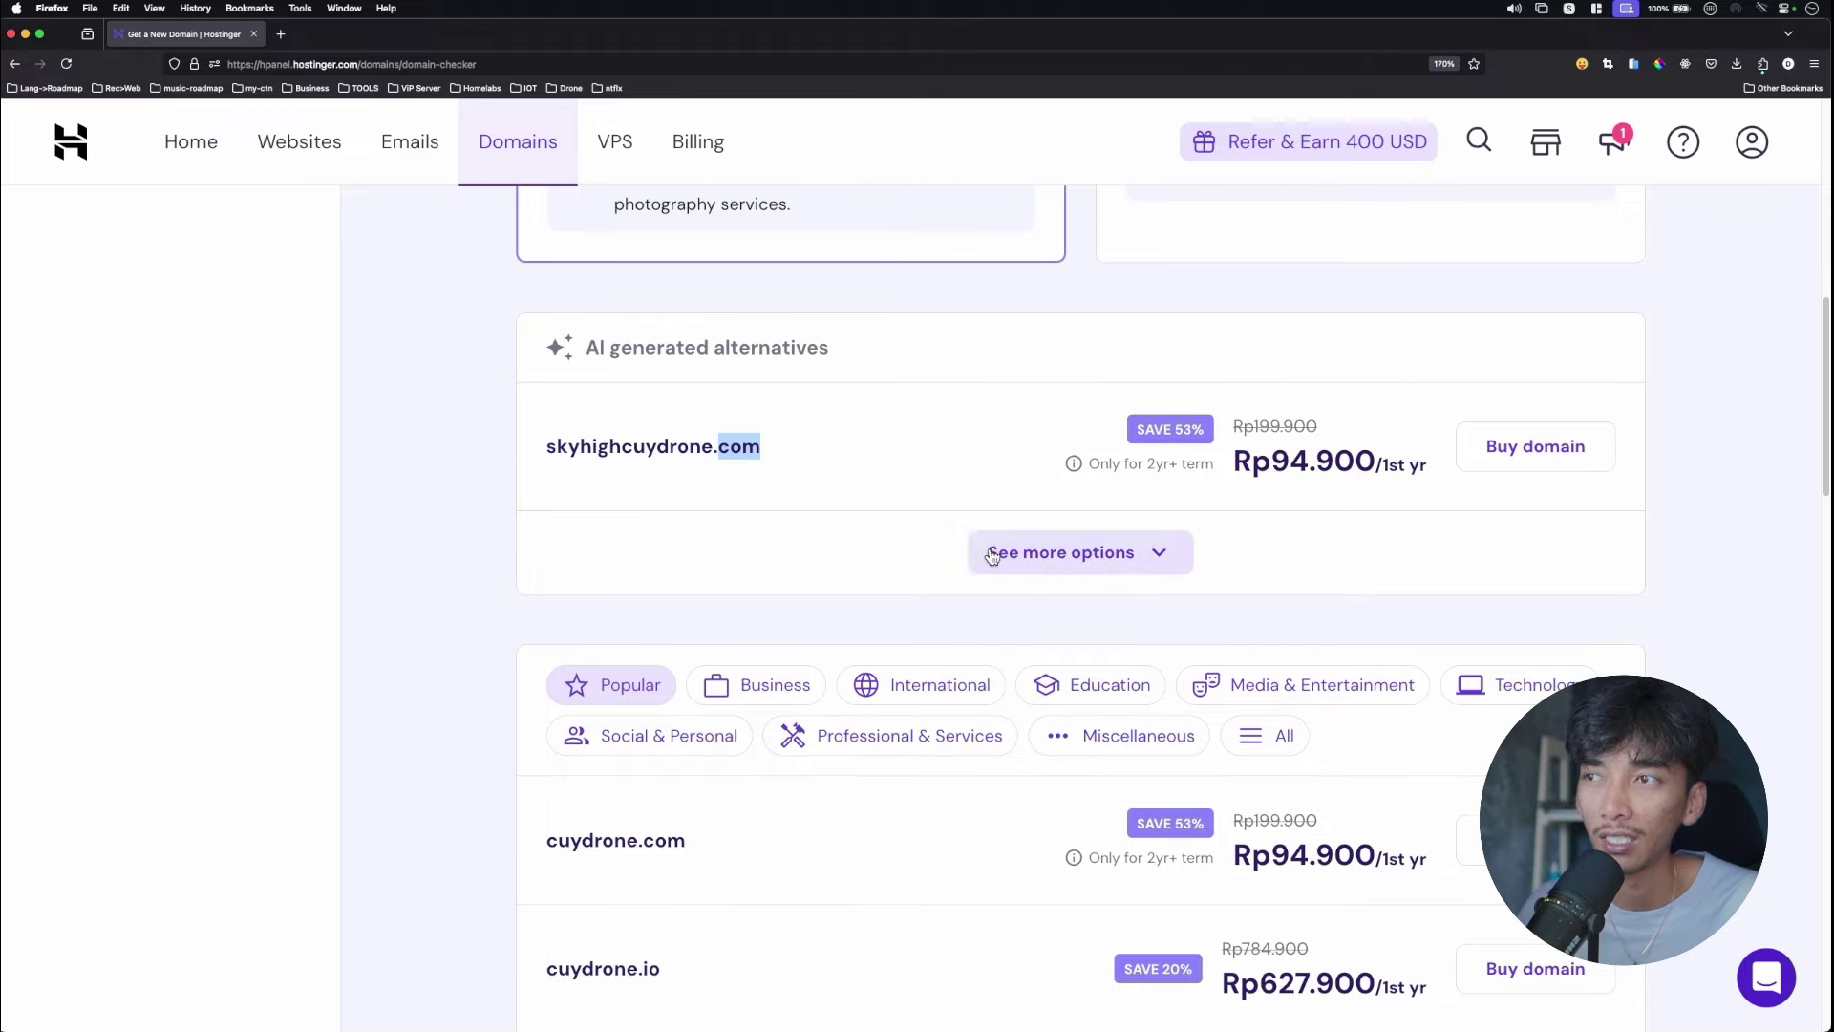
scroll(956, 530, "down", 8)
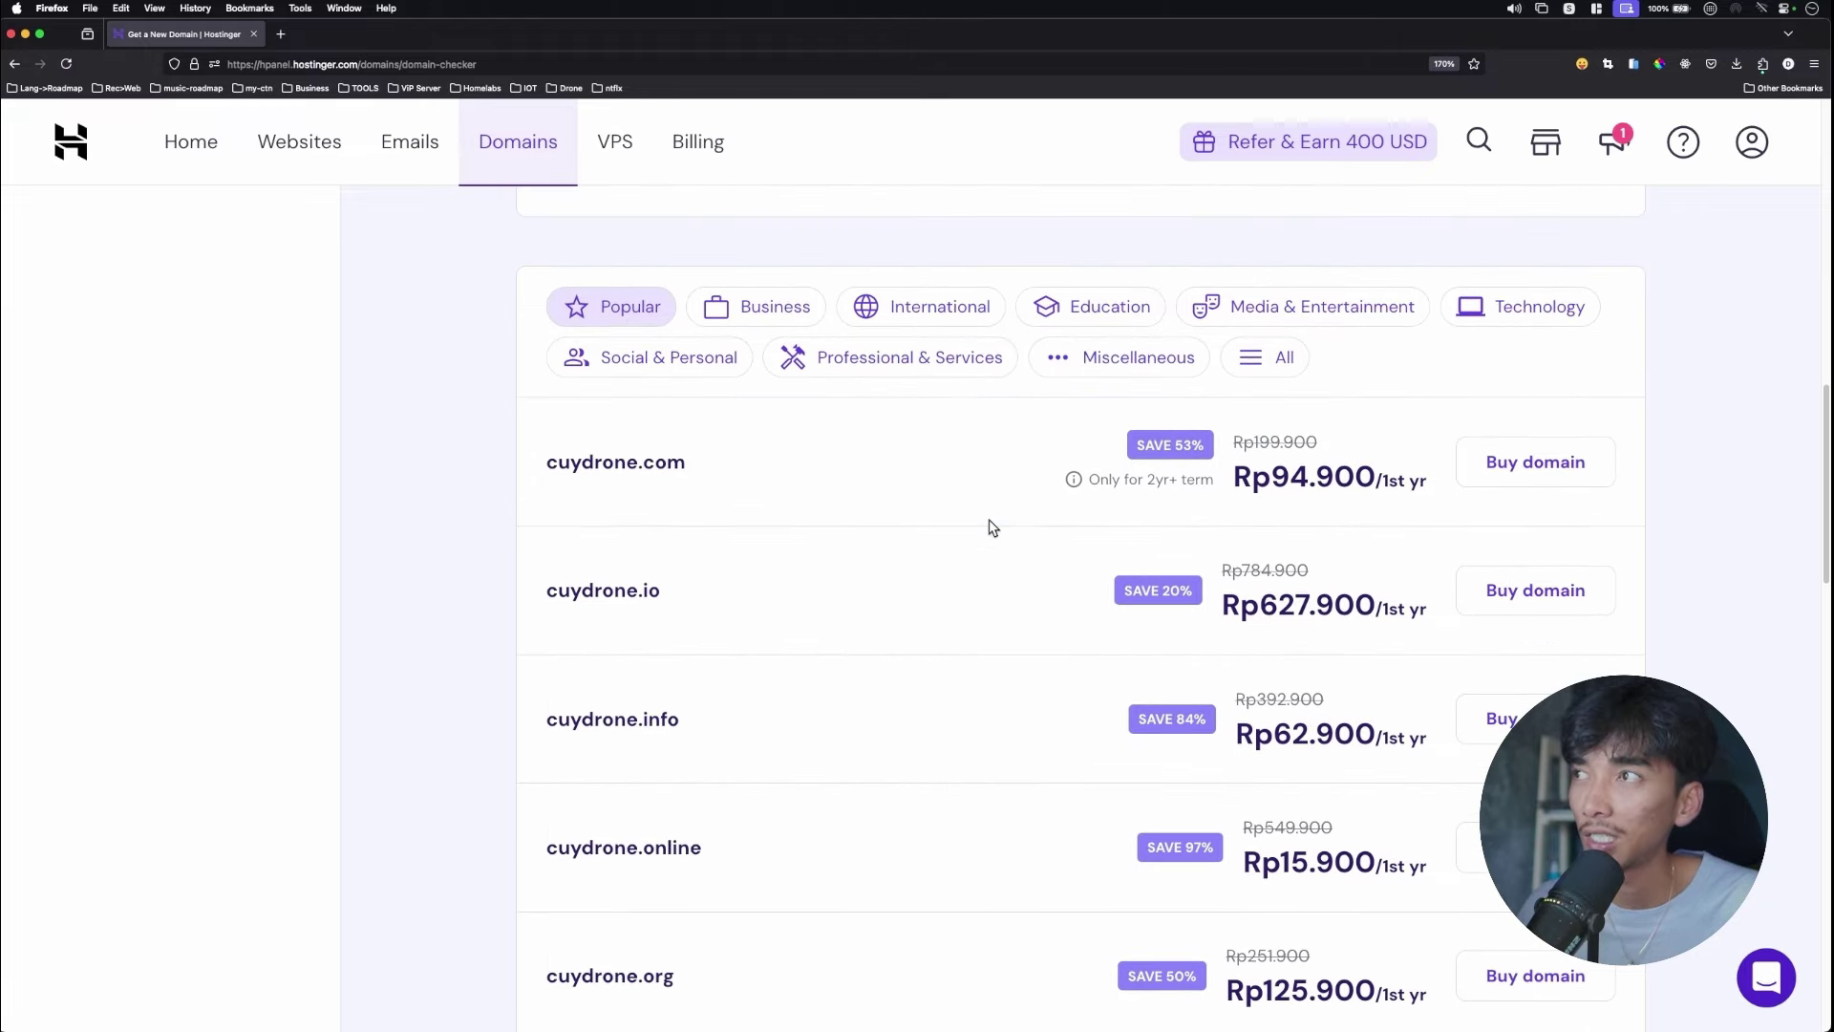
scroll(993, 526, "down", 2)
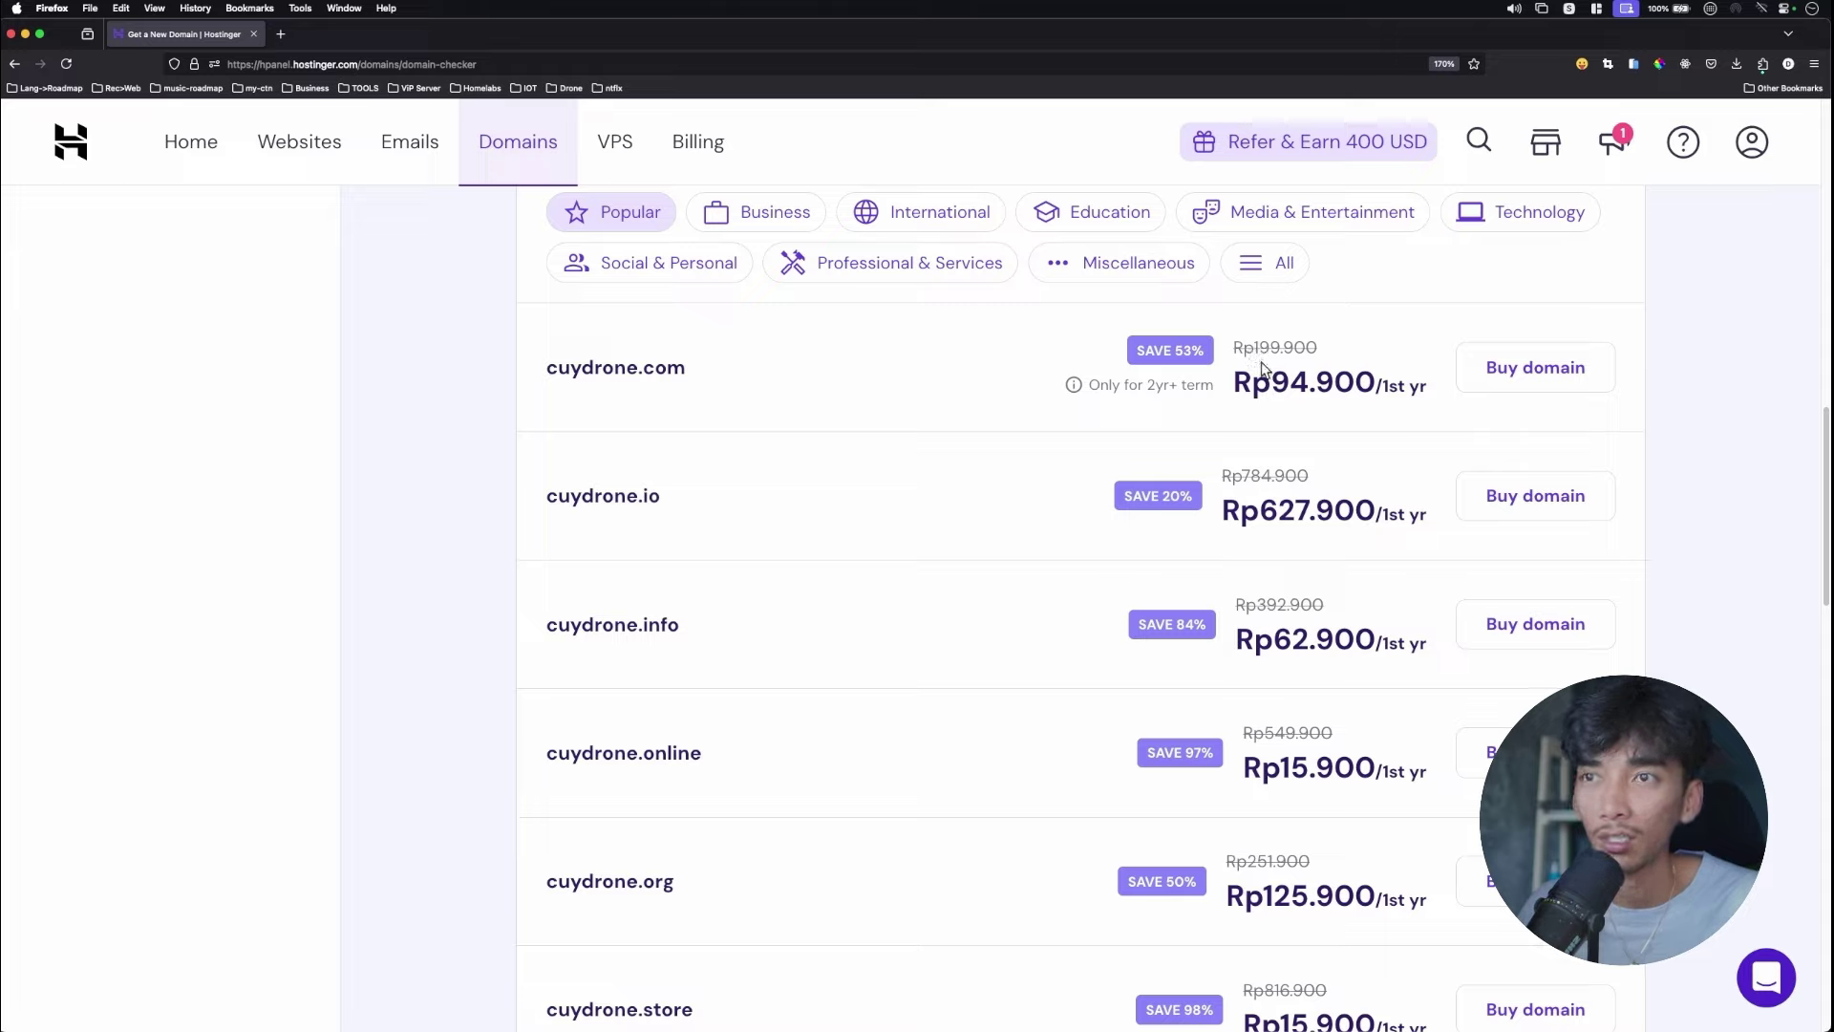
left_click_drag(1275, 383, 1329, 384)
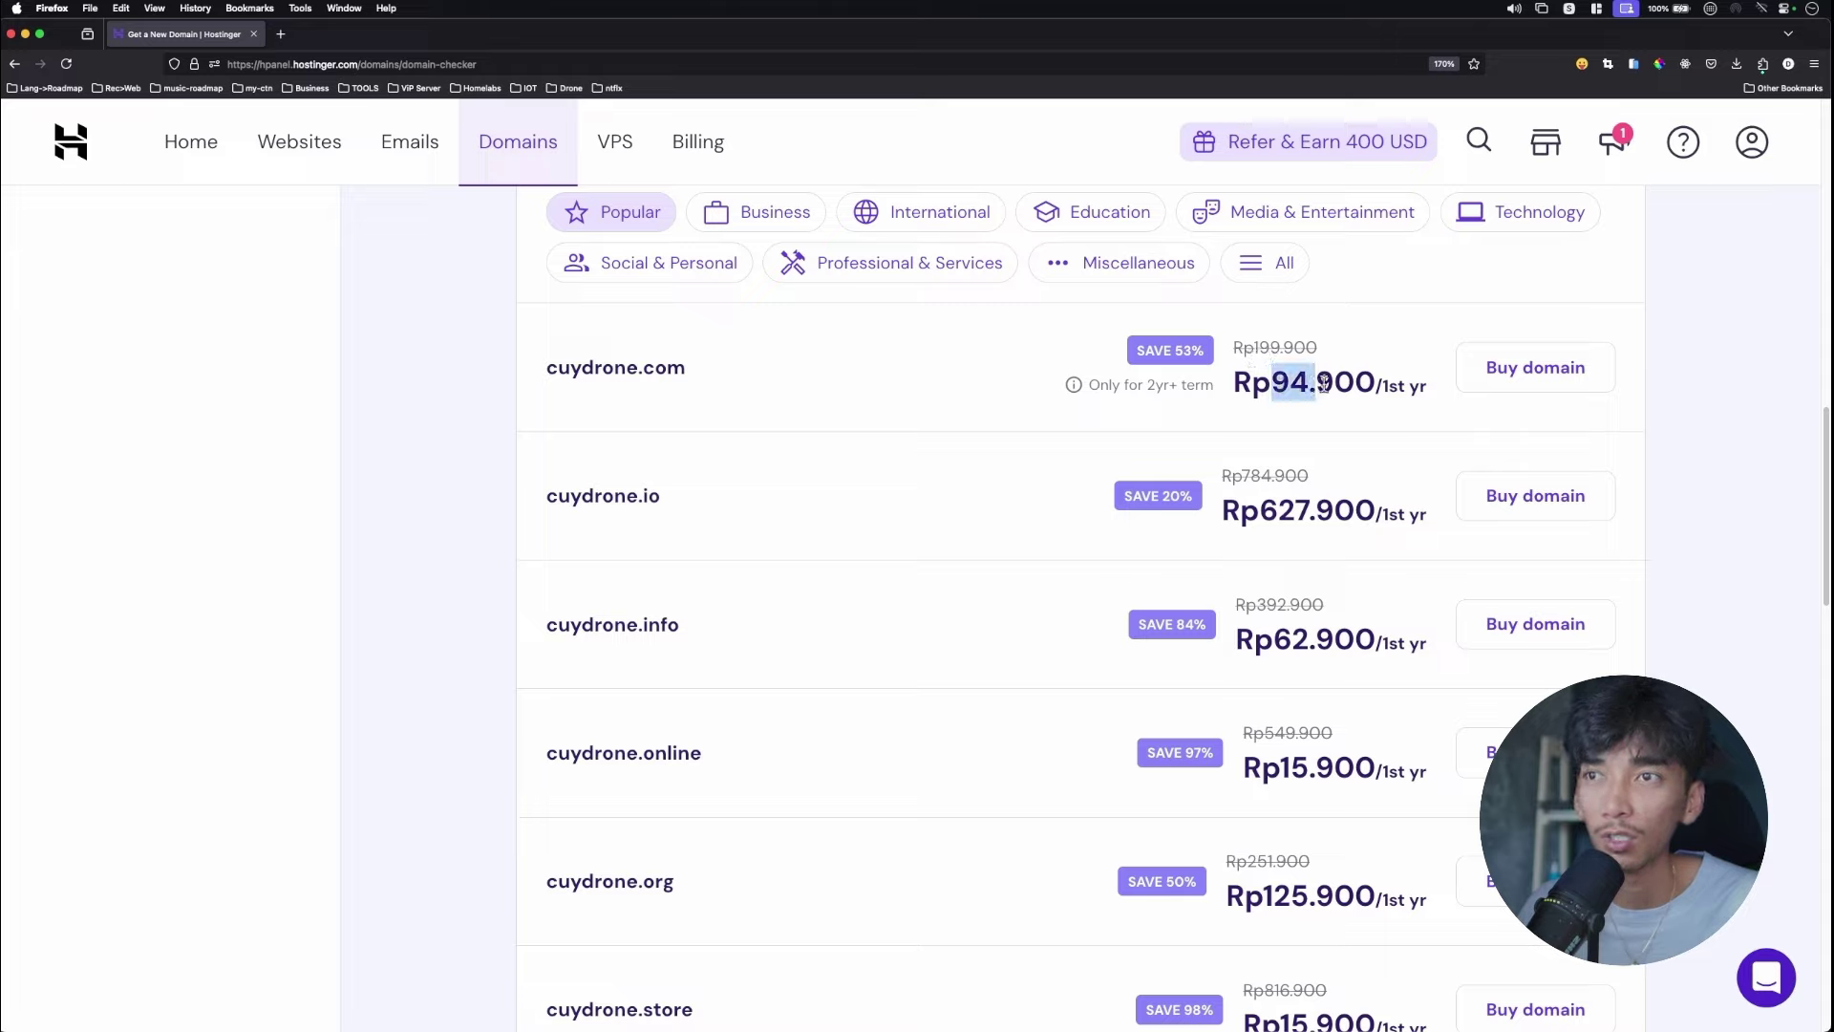
left_click(1337, 385)
left_click_drag(583, 372, 686, 373)
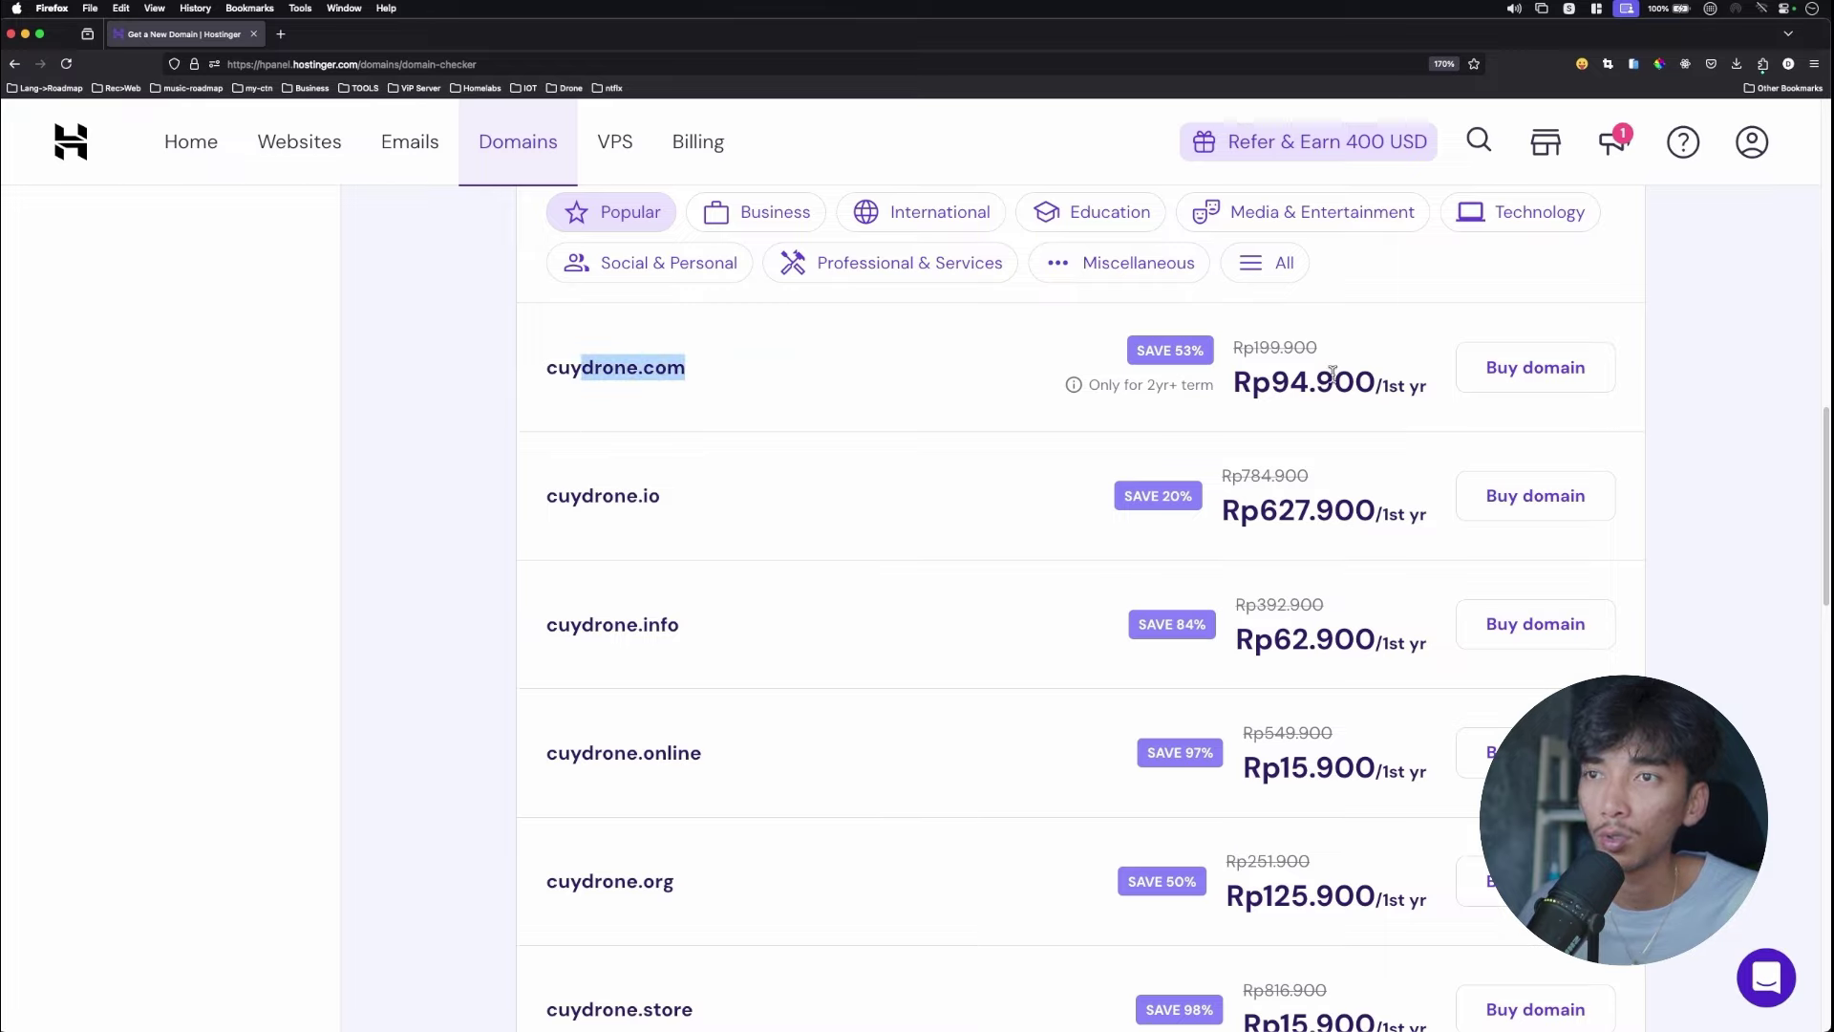
left_click(634, 488)
scroll(1392, 510, "down", 1)
left_click_drag(1261, 470, 1368, 475)
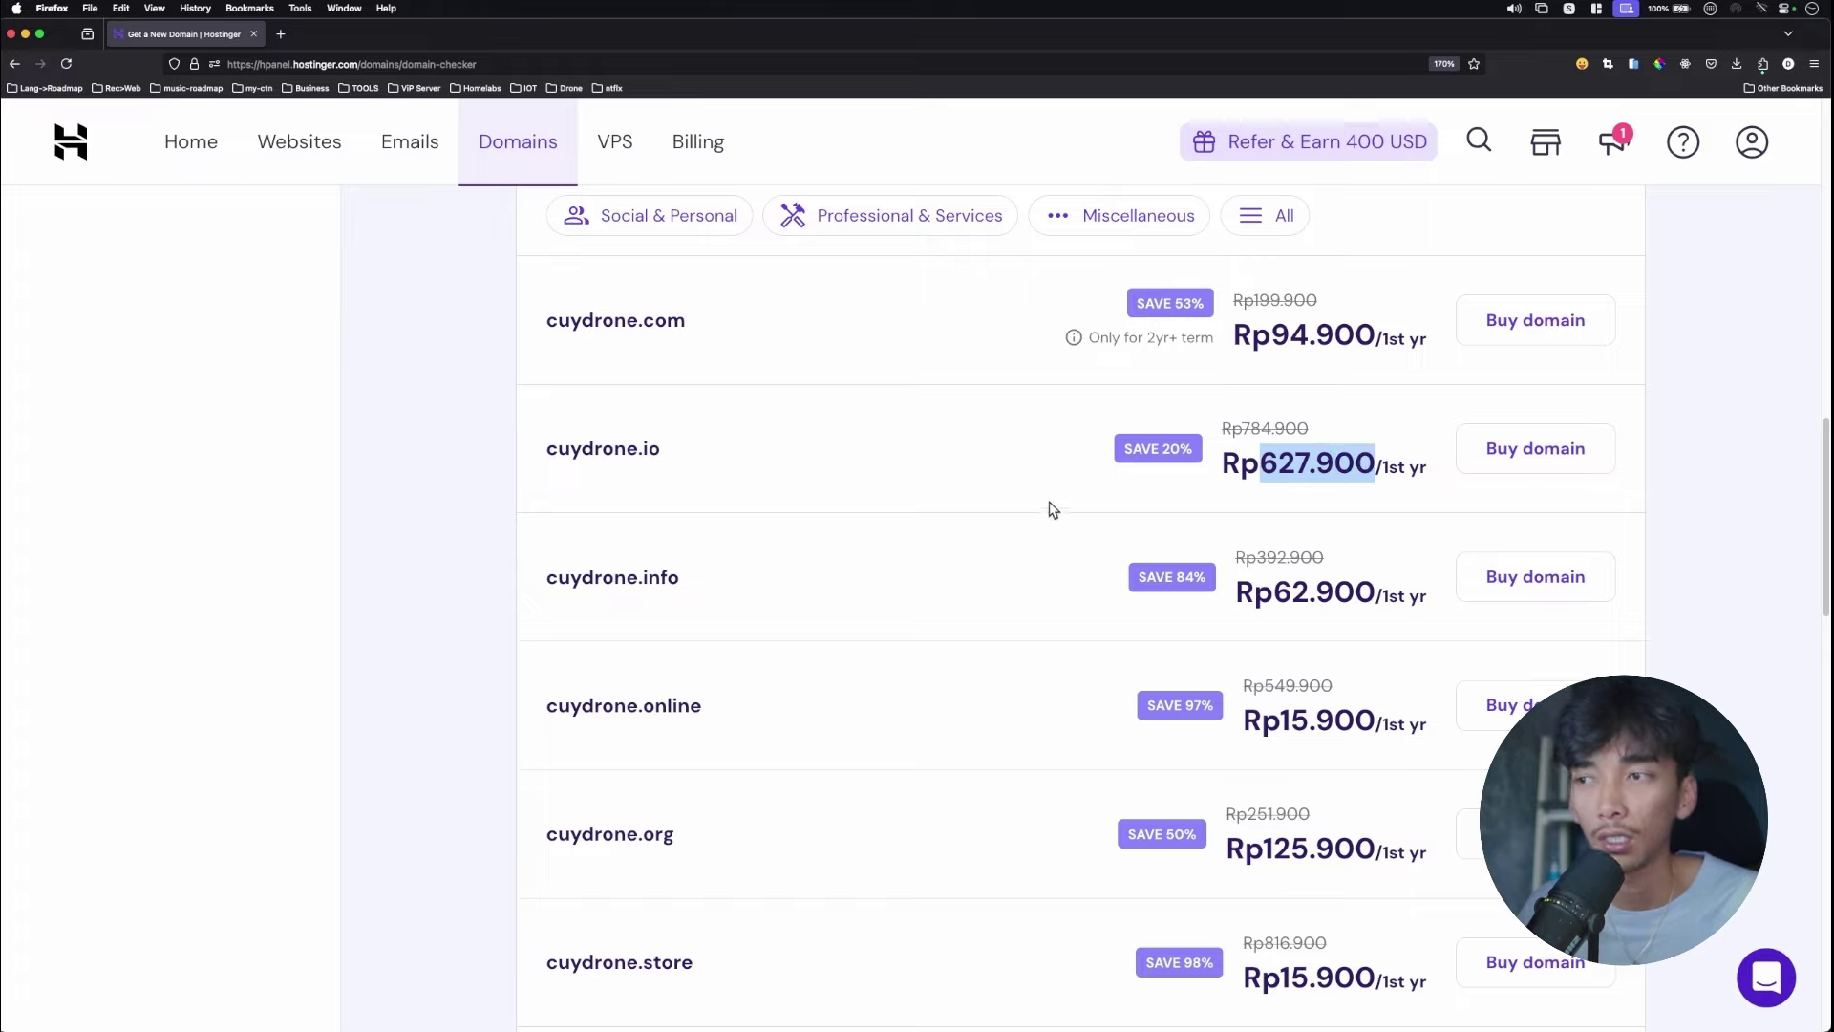
scroll(1065, 513, "up", 1)
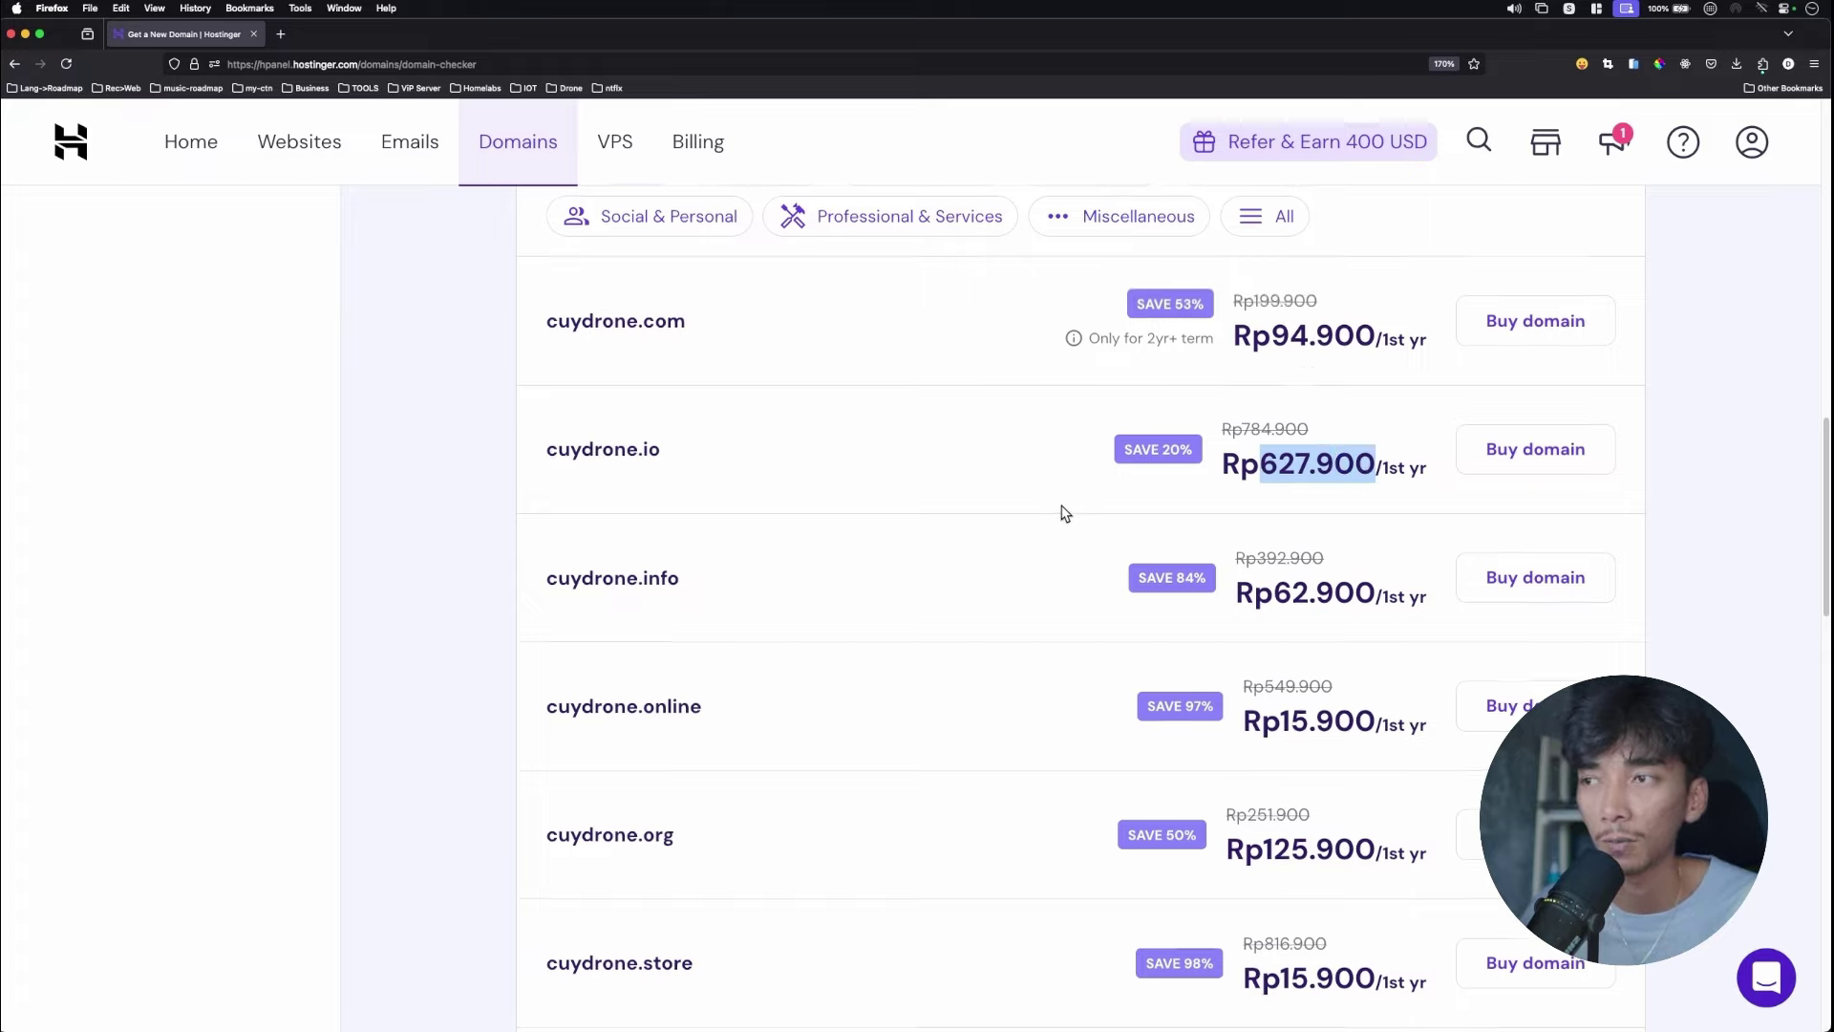
scroll(1065, 513, "up", 1)
scroll(1044, 511, "up", 5)
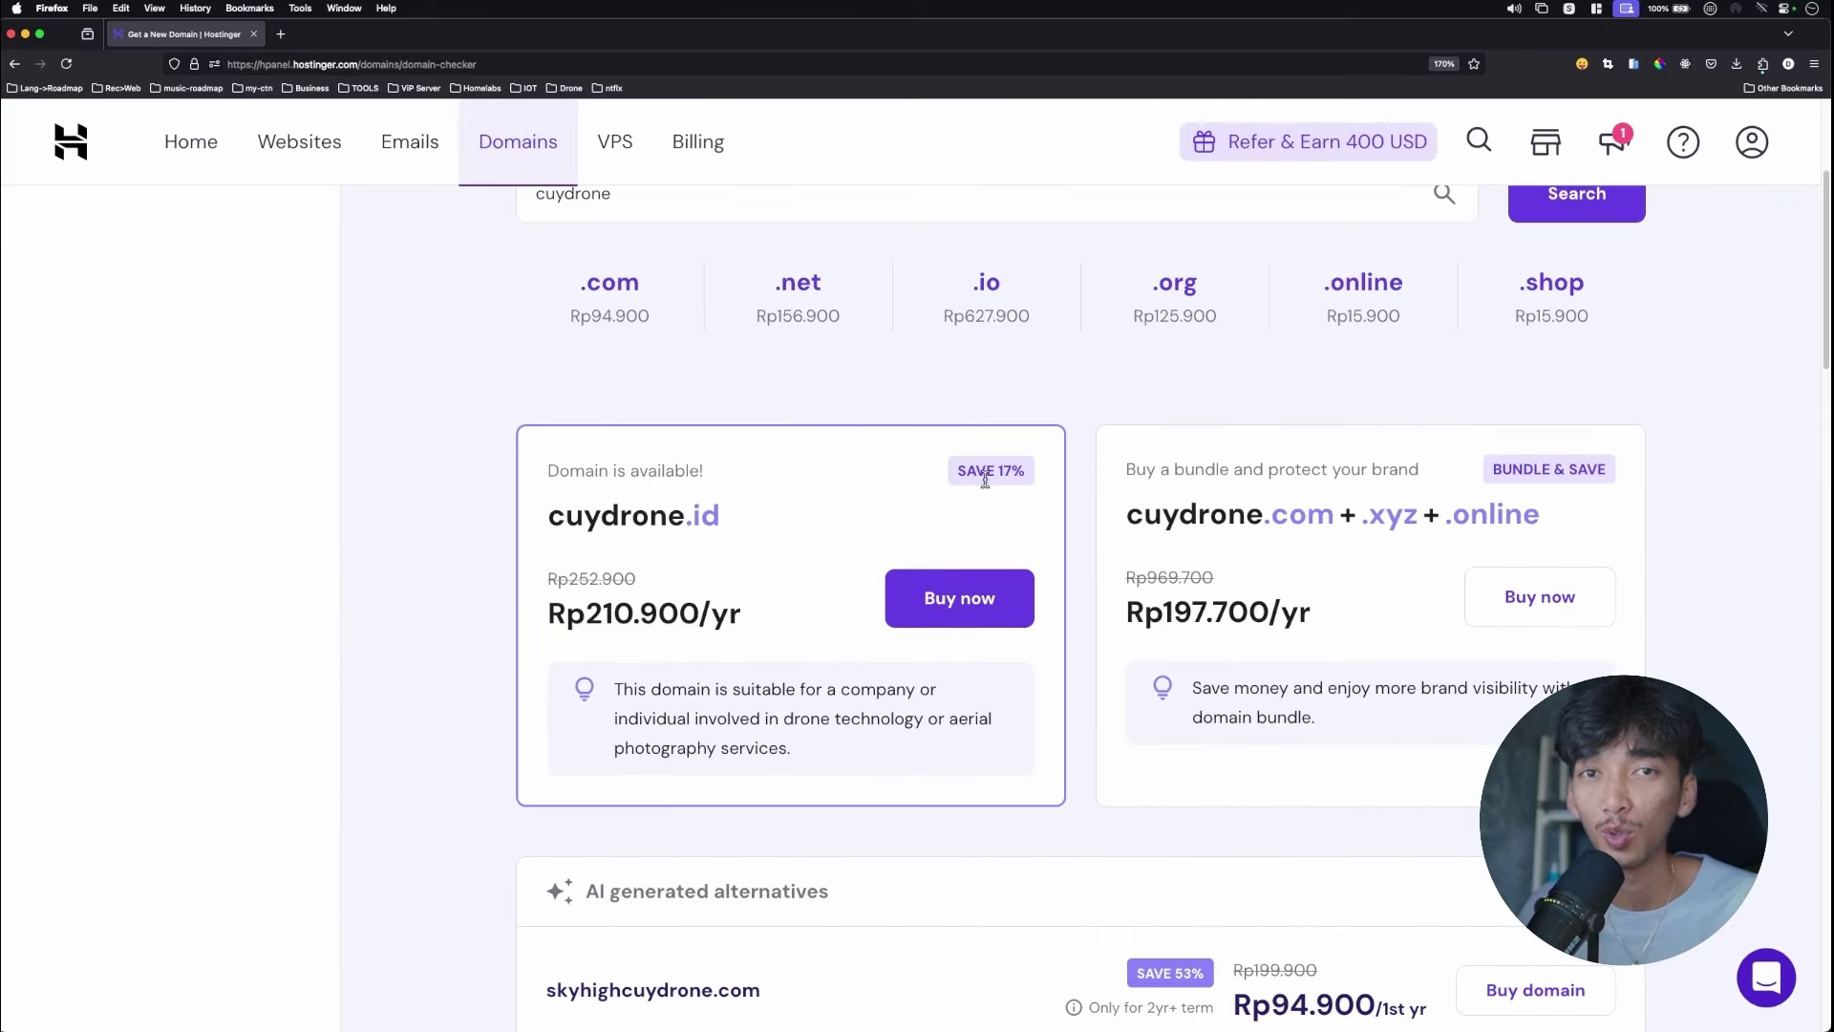
Buy cuydrone.id for 1 year at Rp210.900 and proceed to payment method selection.
left_click(964, 598)
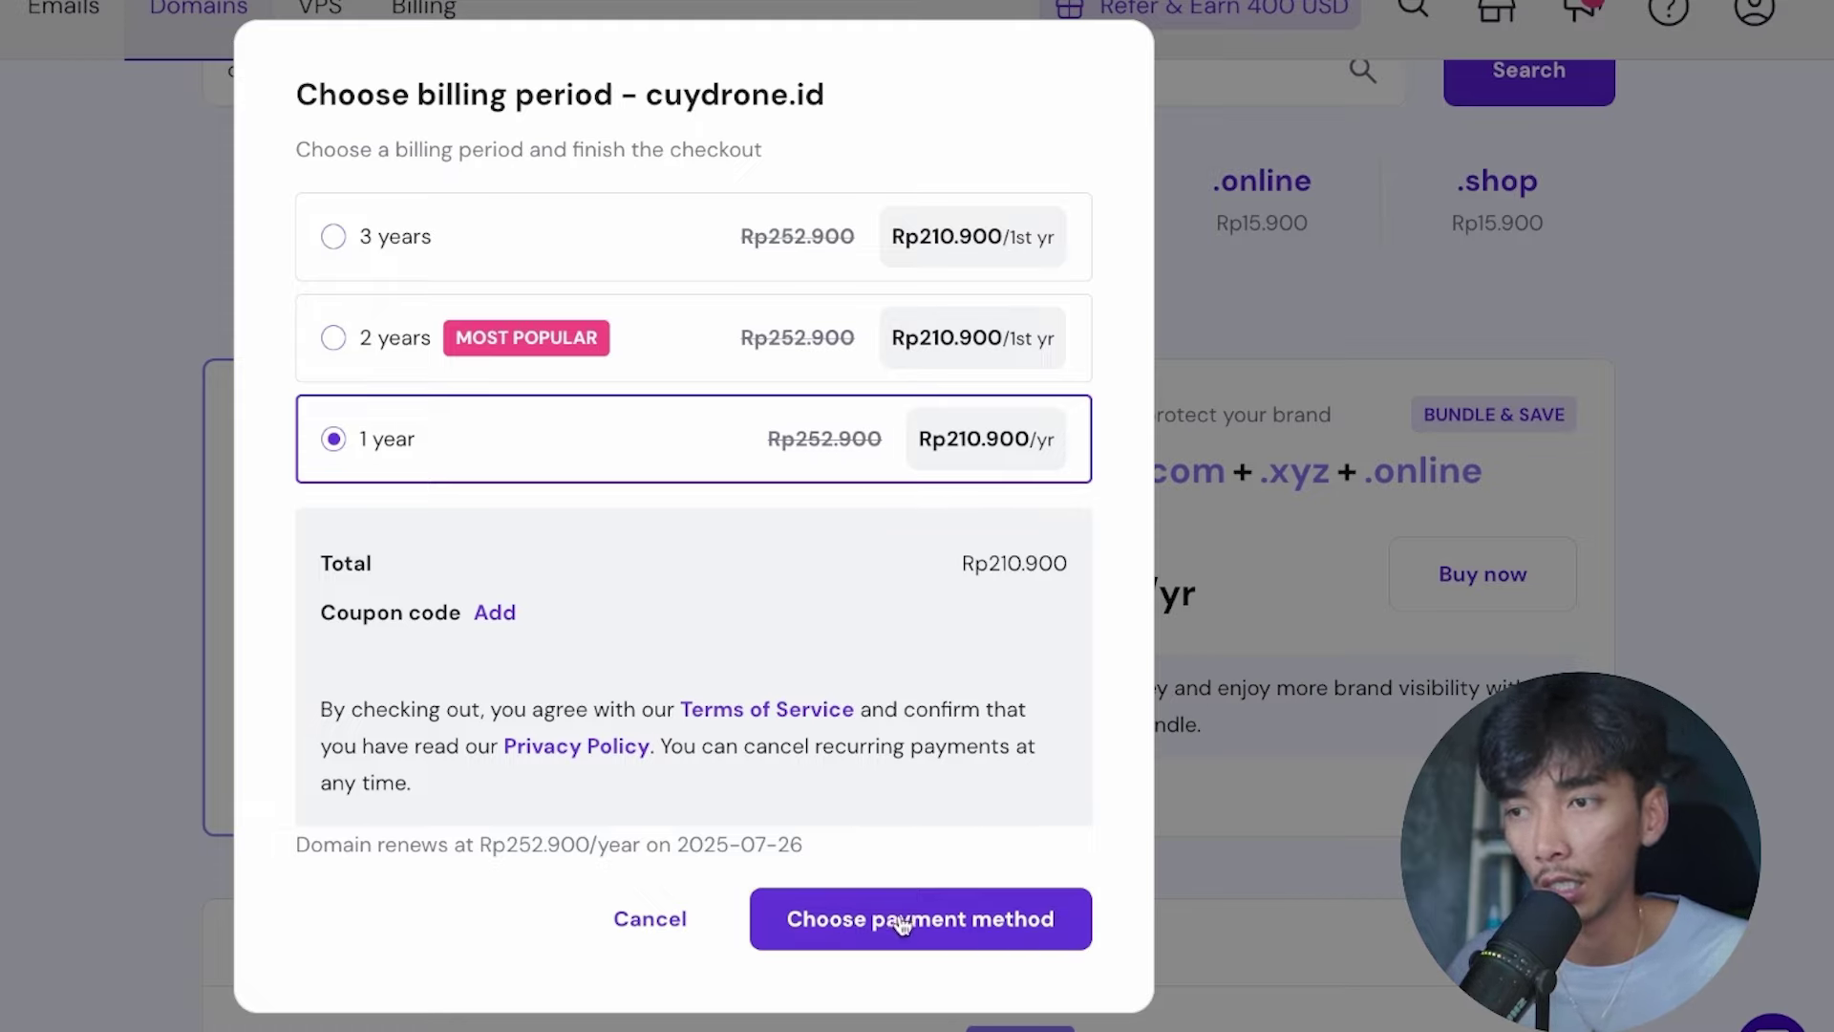
left_click(927, 931)
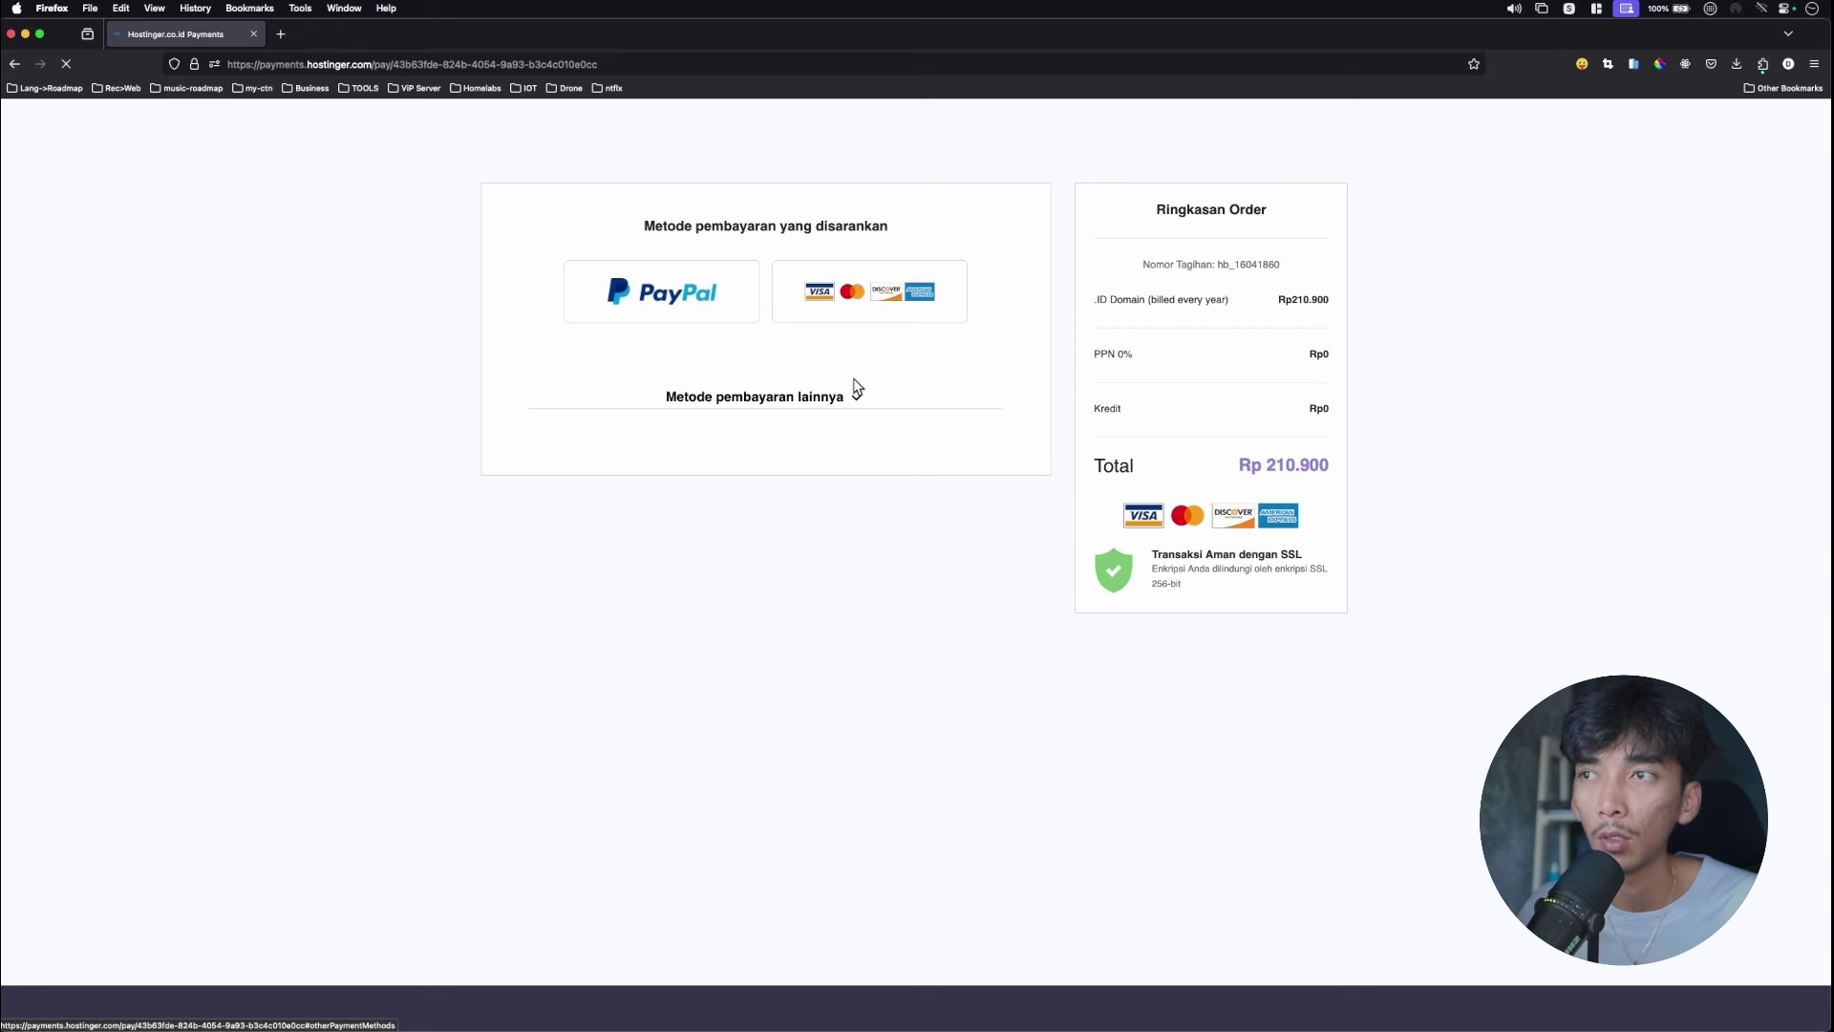
Reveal the other payment methods and browse the list to find QRIS.
left_click(845, 397)
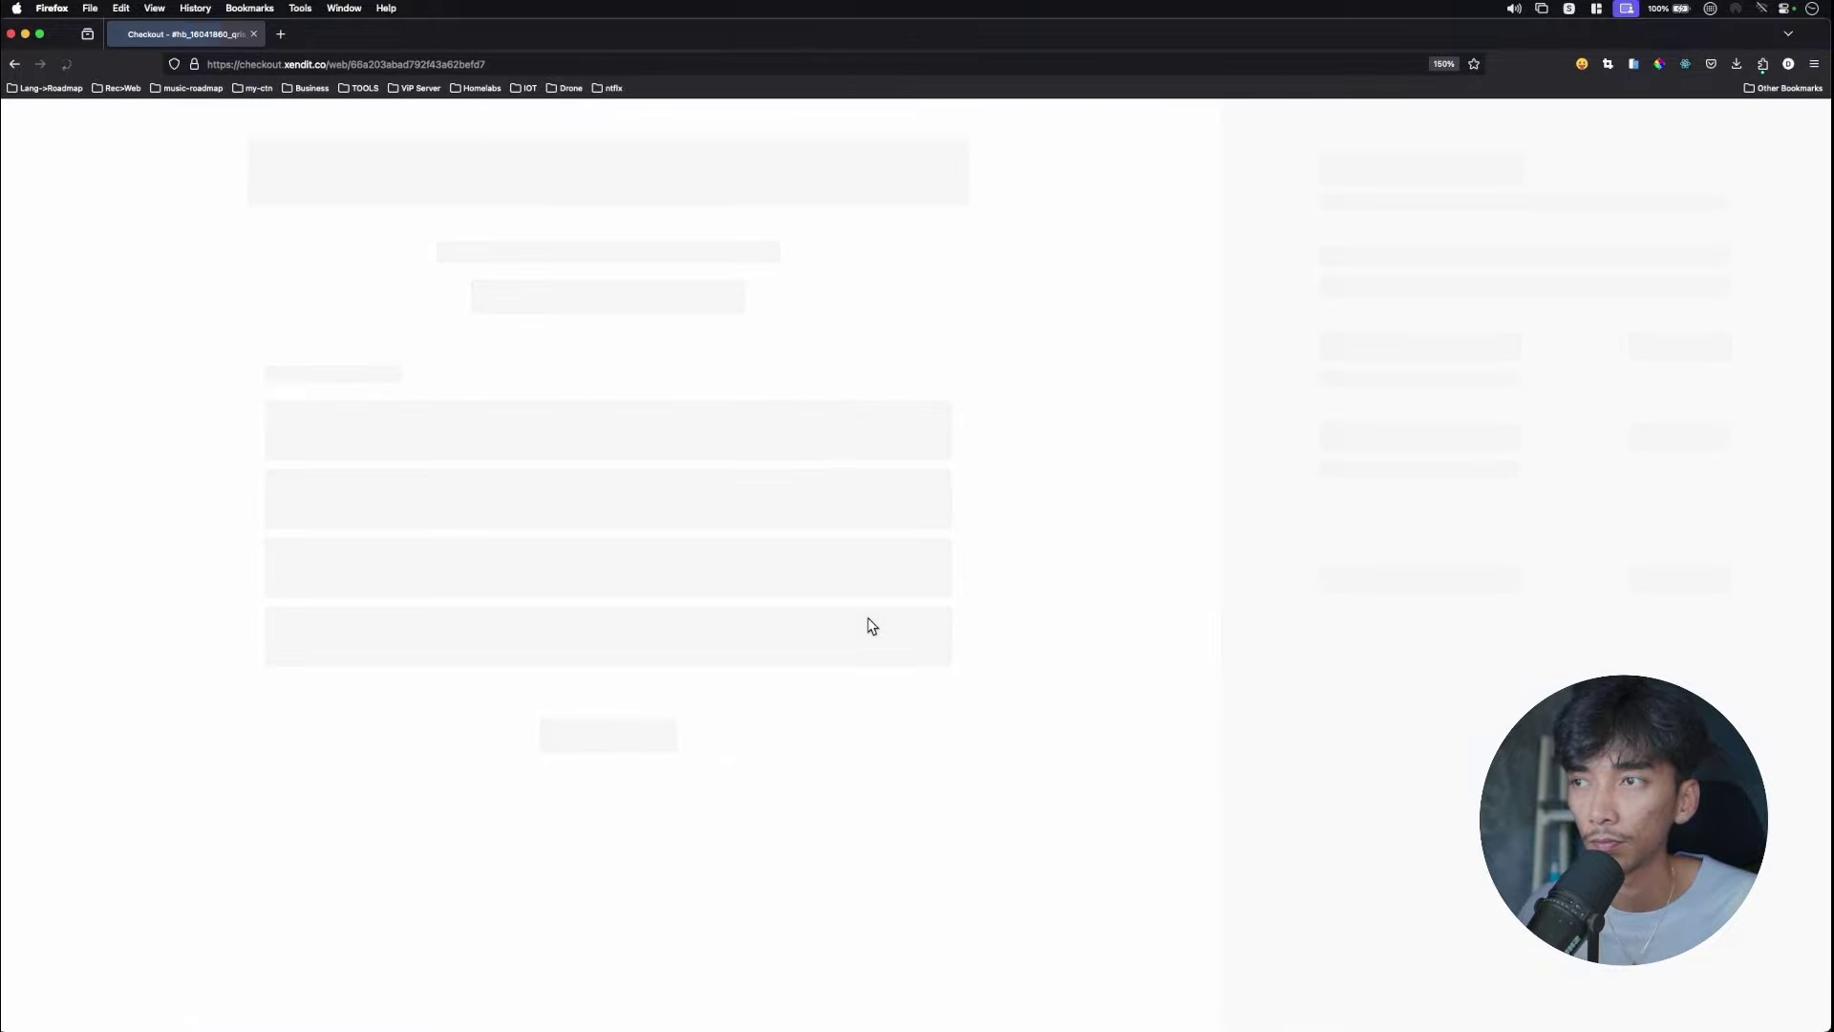
scroll(1013, 598, "down", 3)
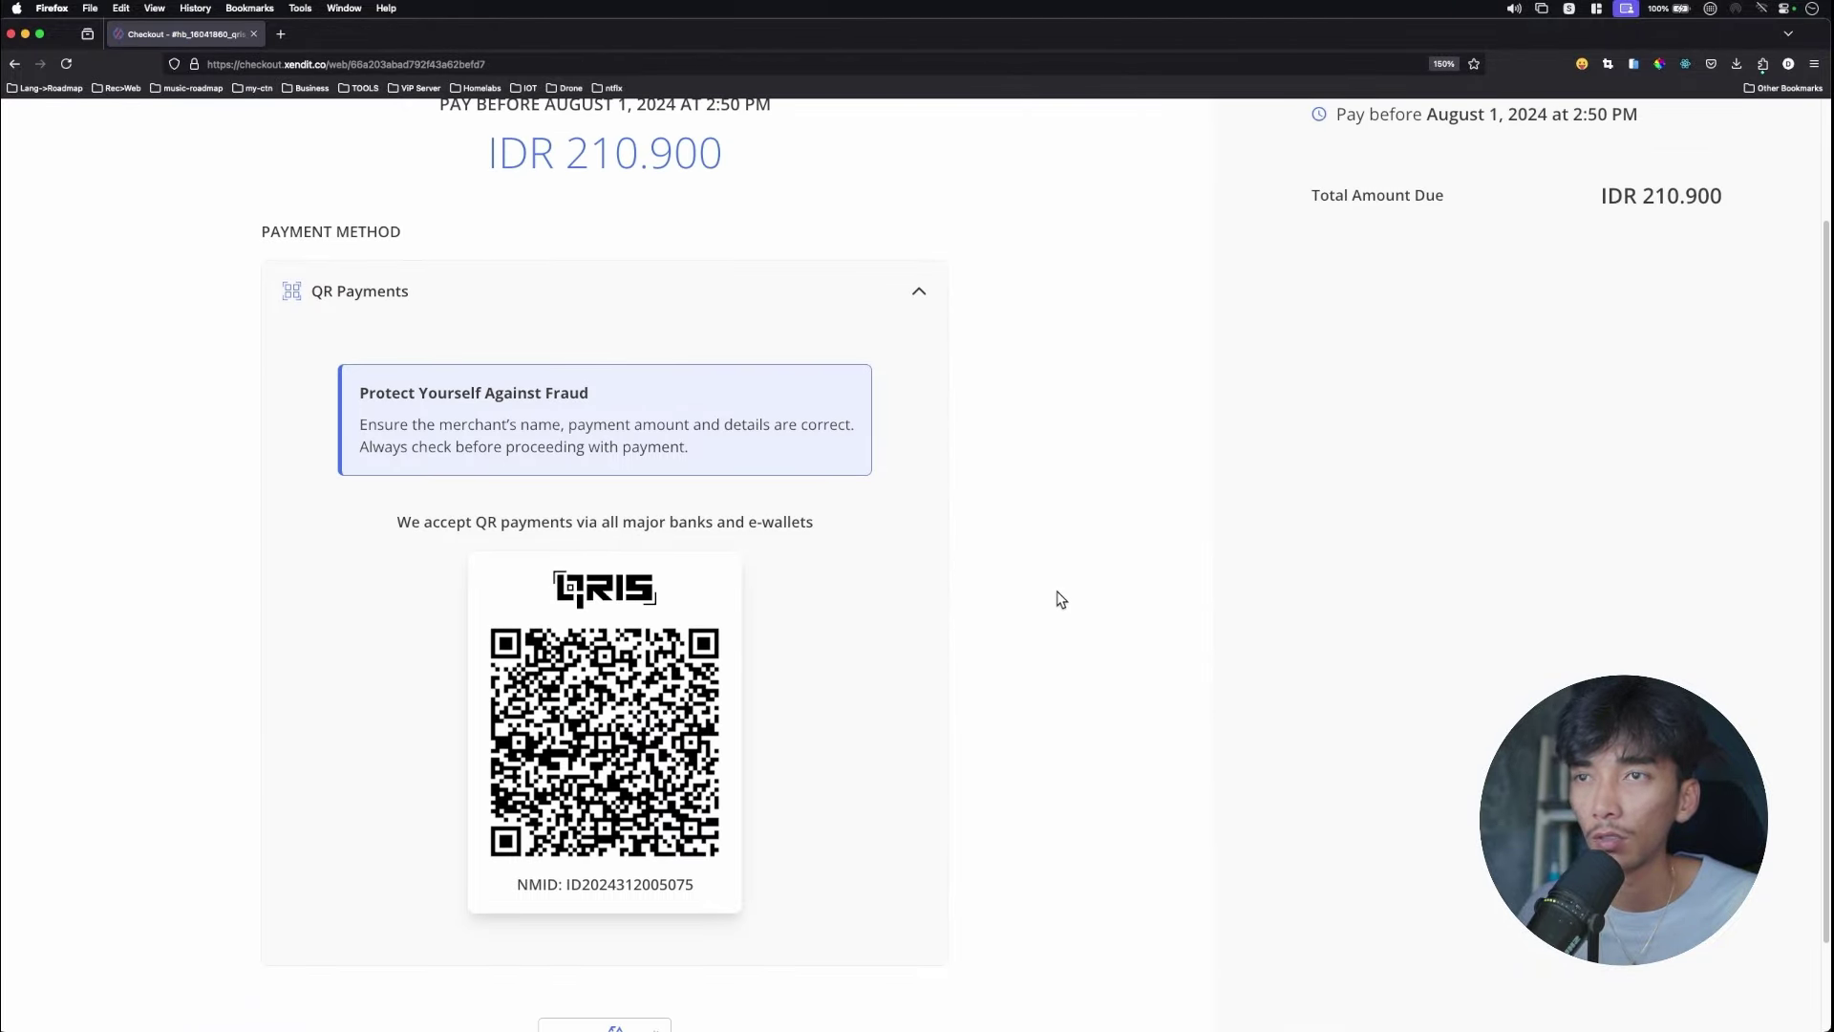
scroll(1058, 598, "up", 3)
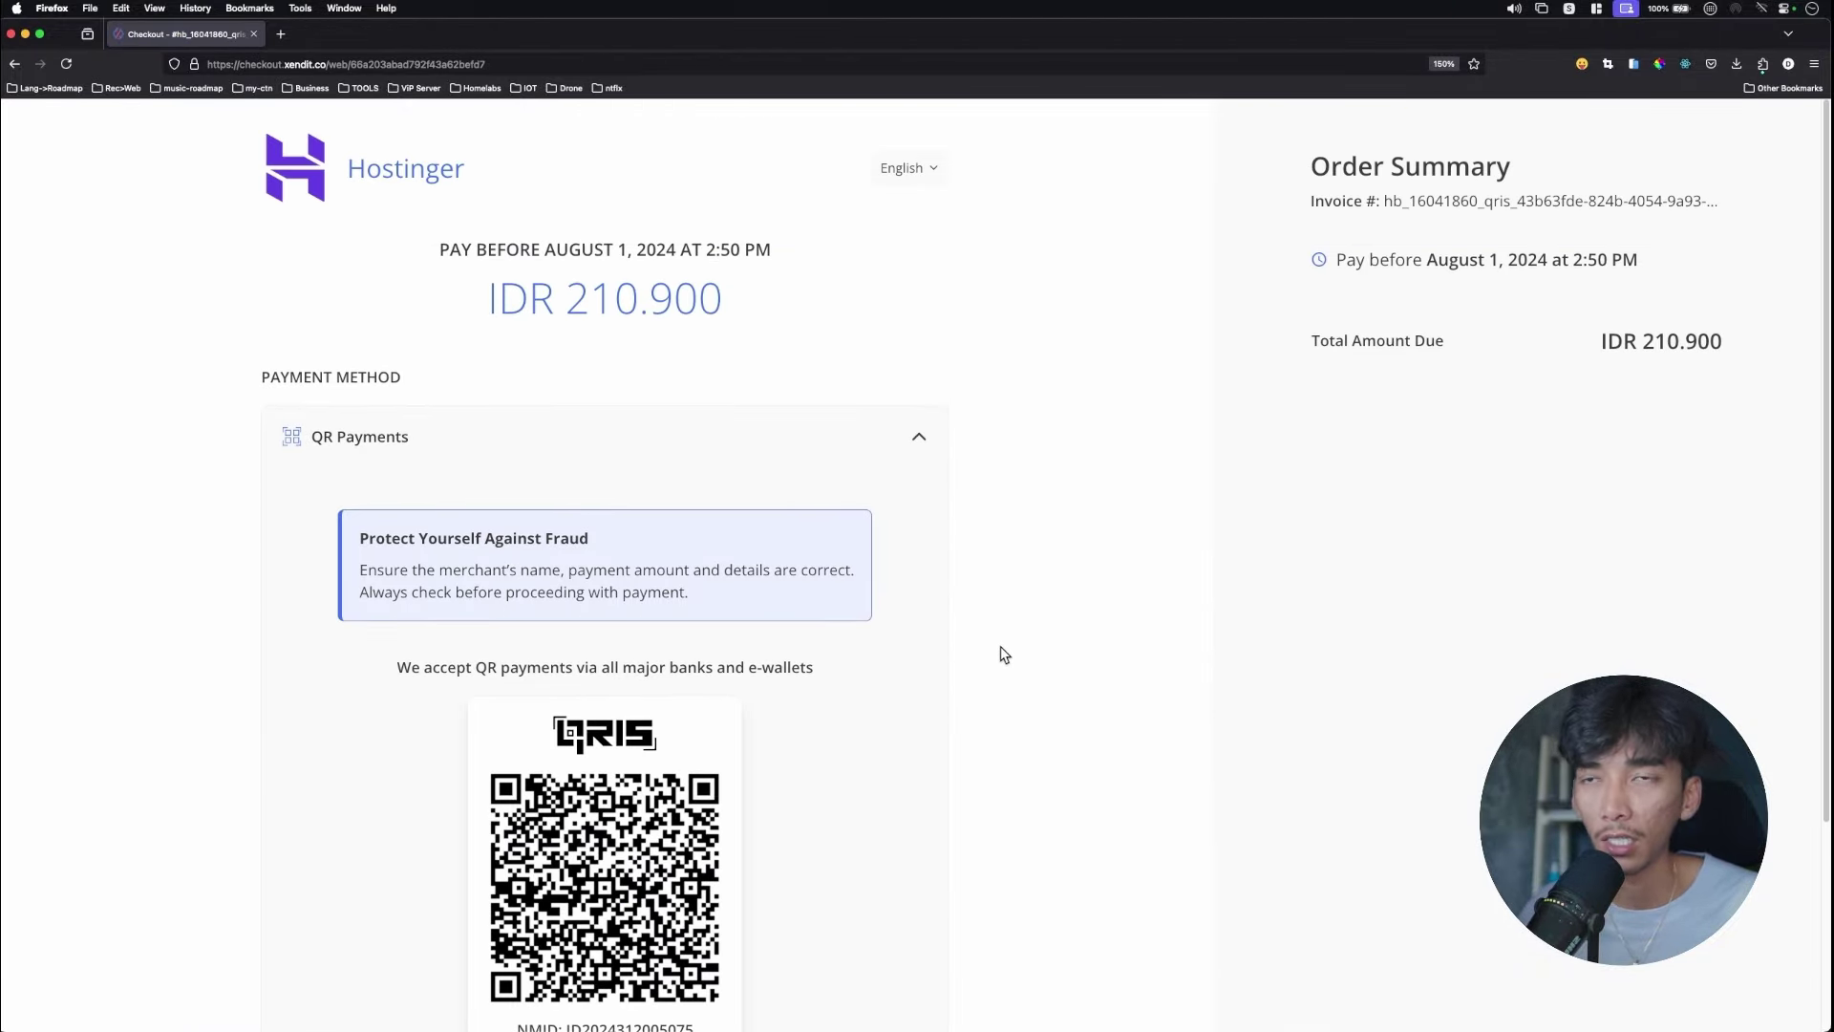
scroll(1004, 656, "down", 1)
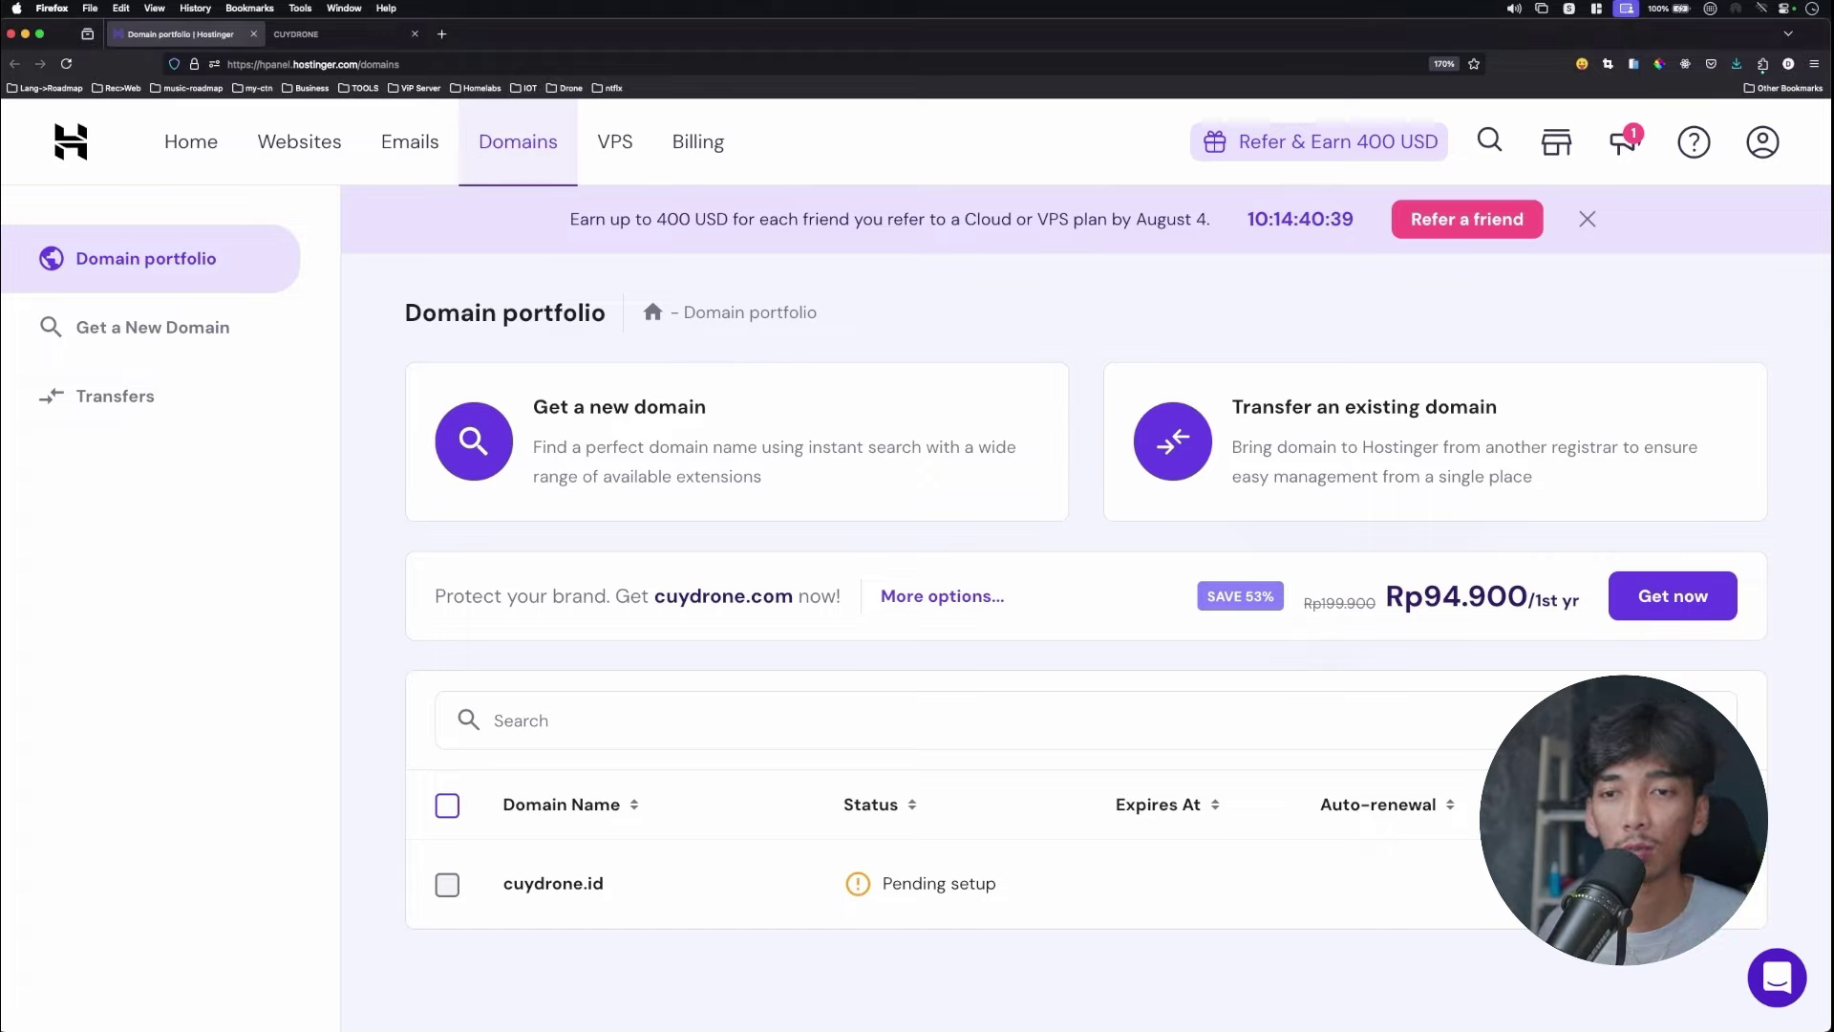
Begin cuydrone.id's setup, set the country to Indonesia, and advance to contact details.
left_click(1408, 885)
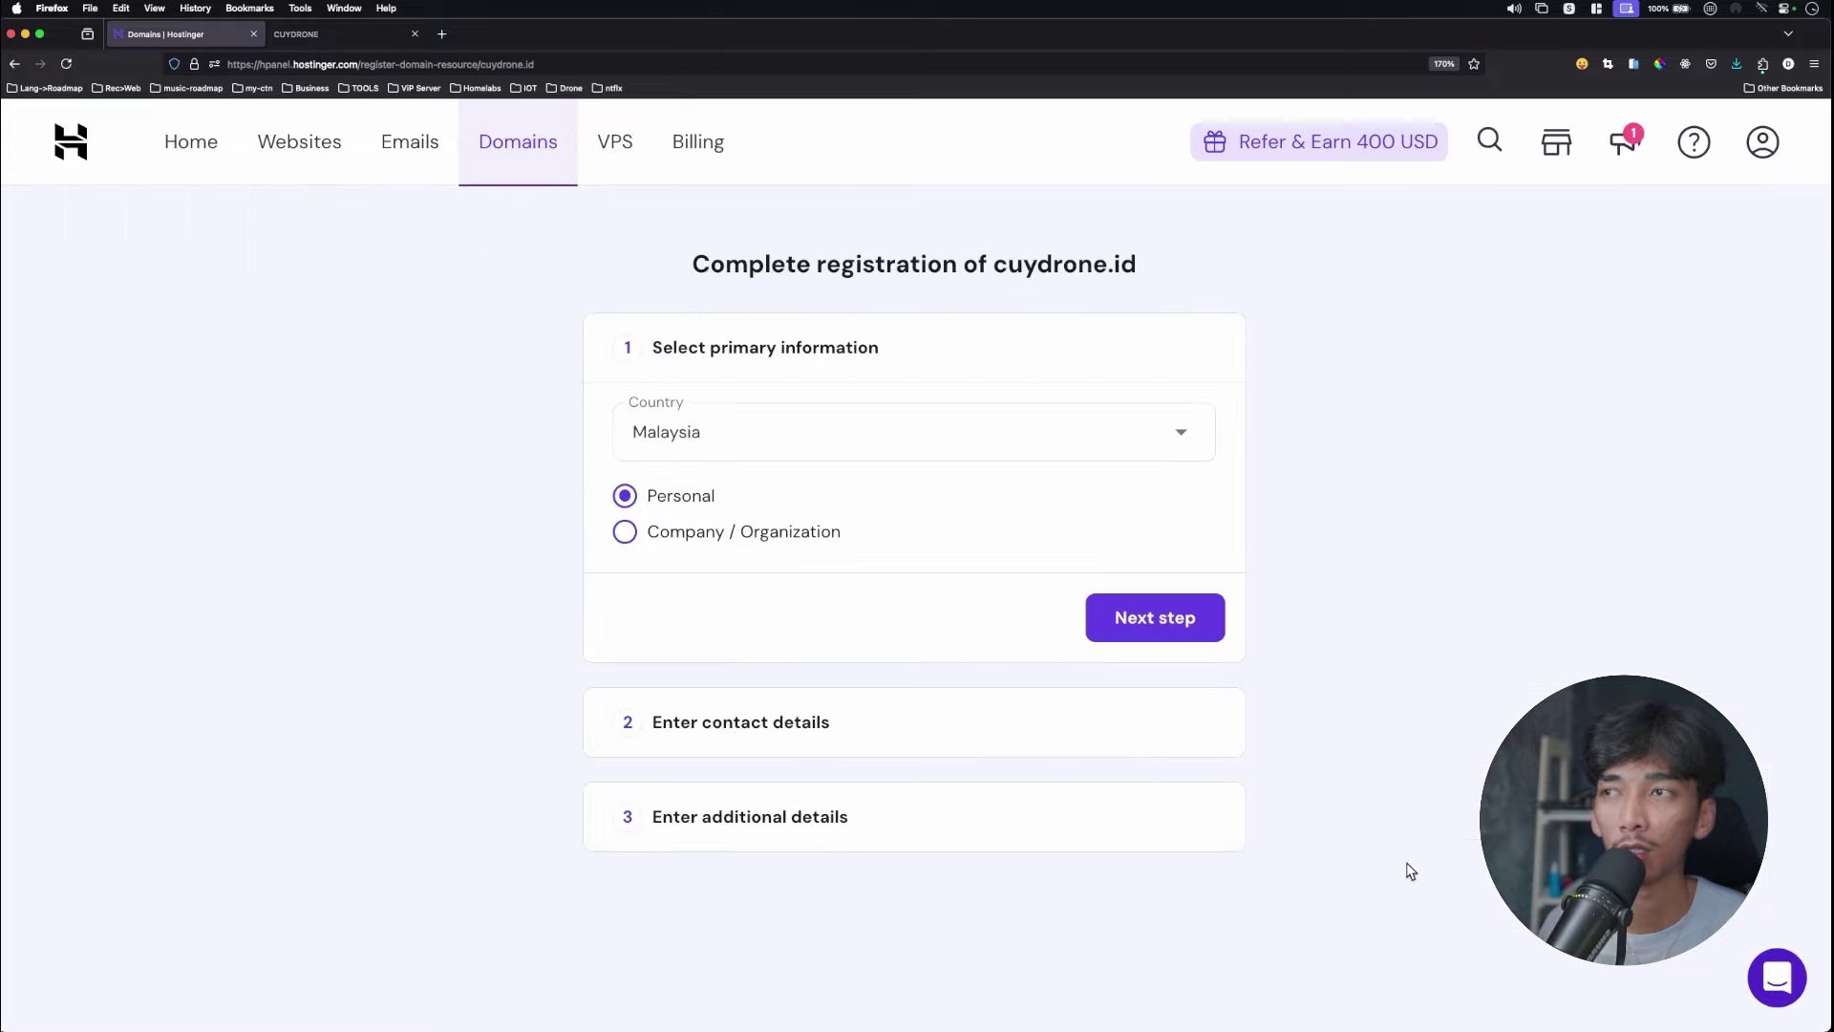
left_click(915, 430)
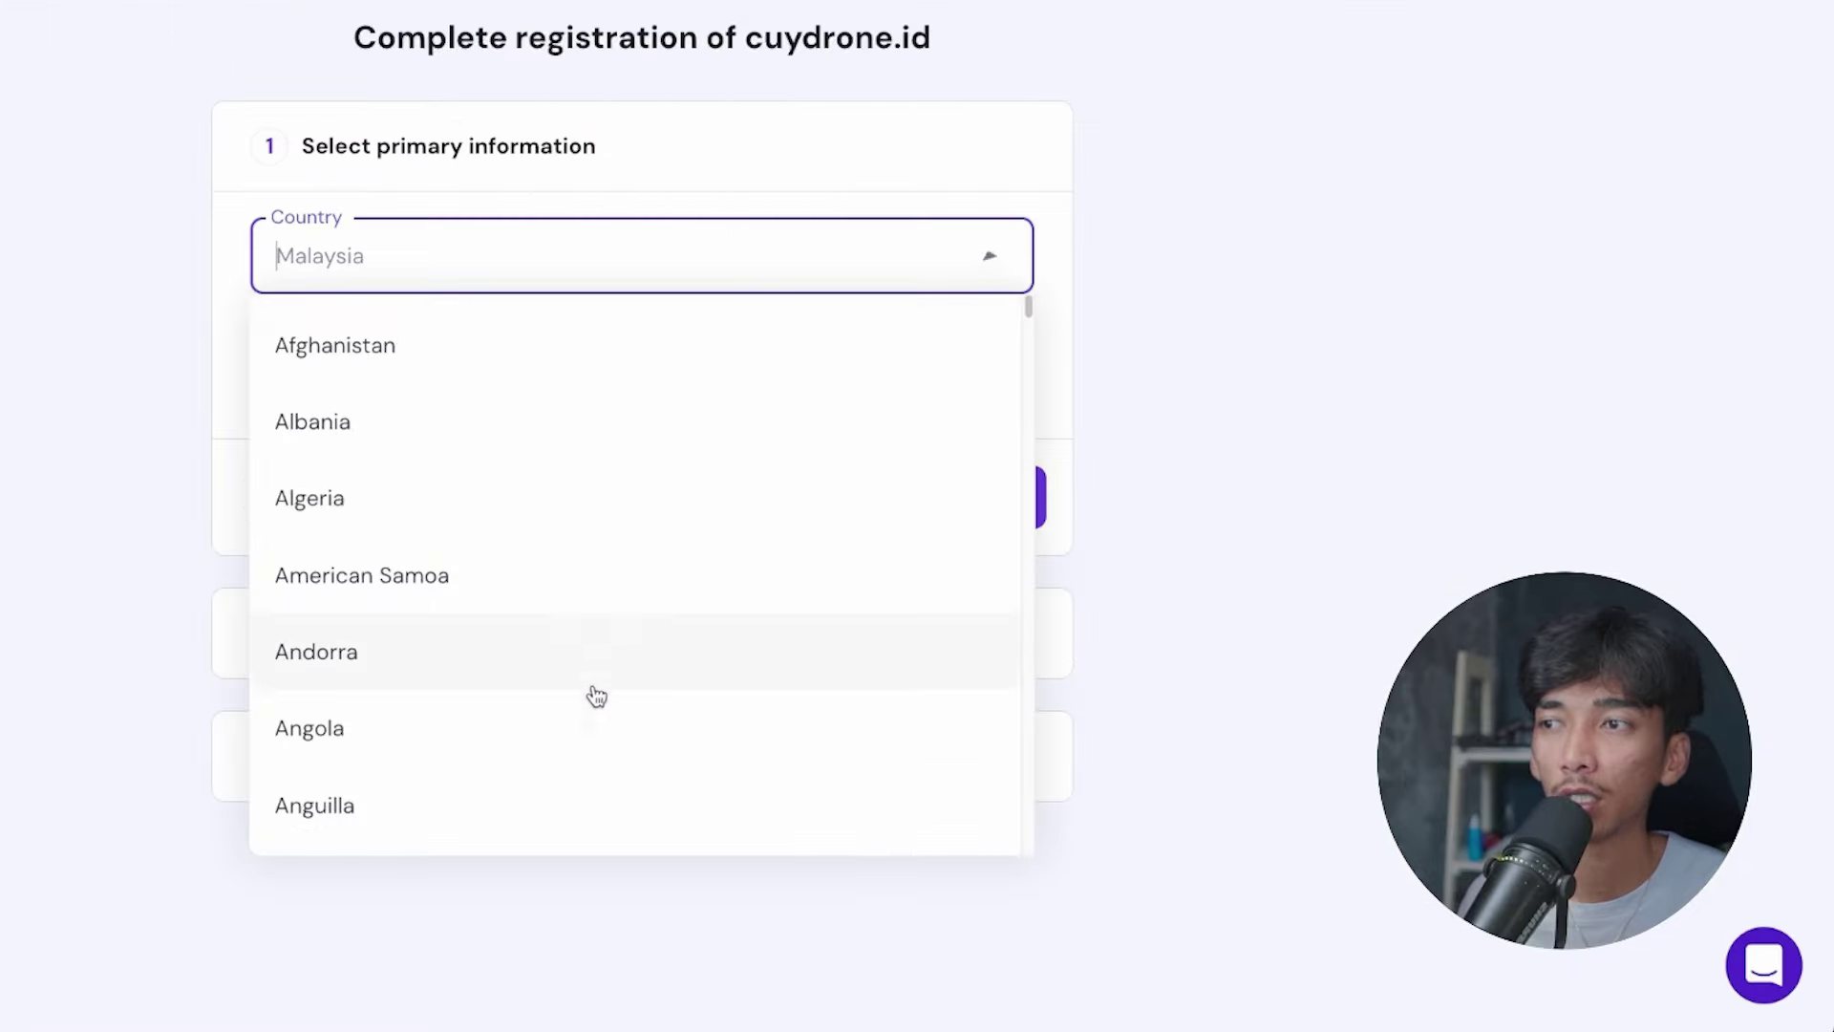
scroll(905, 698, "down", 5)
scroll(621, 602, "down", 20)
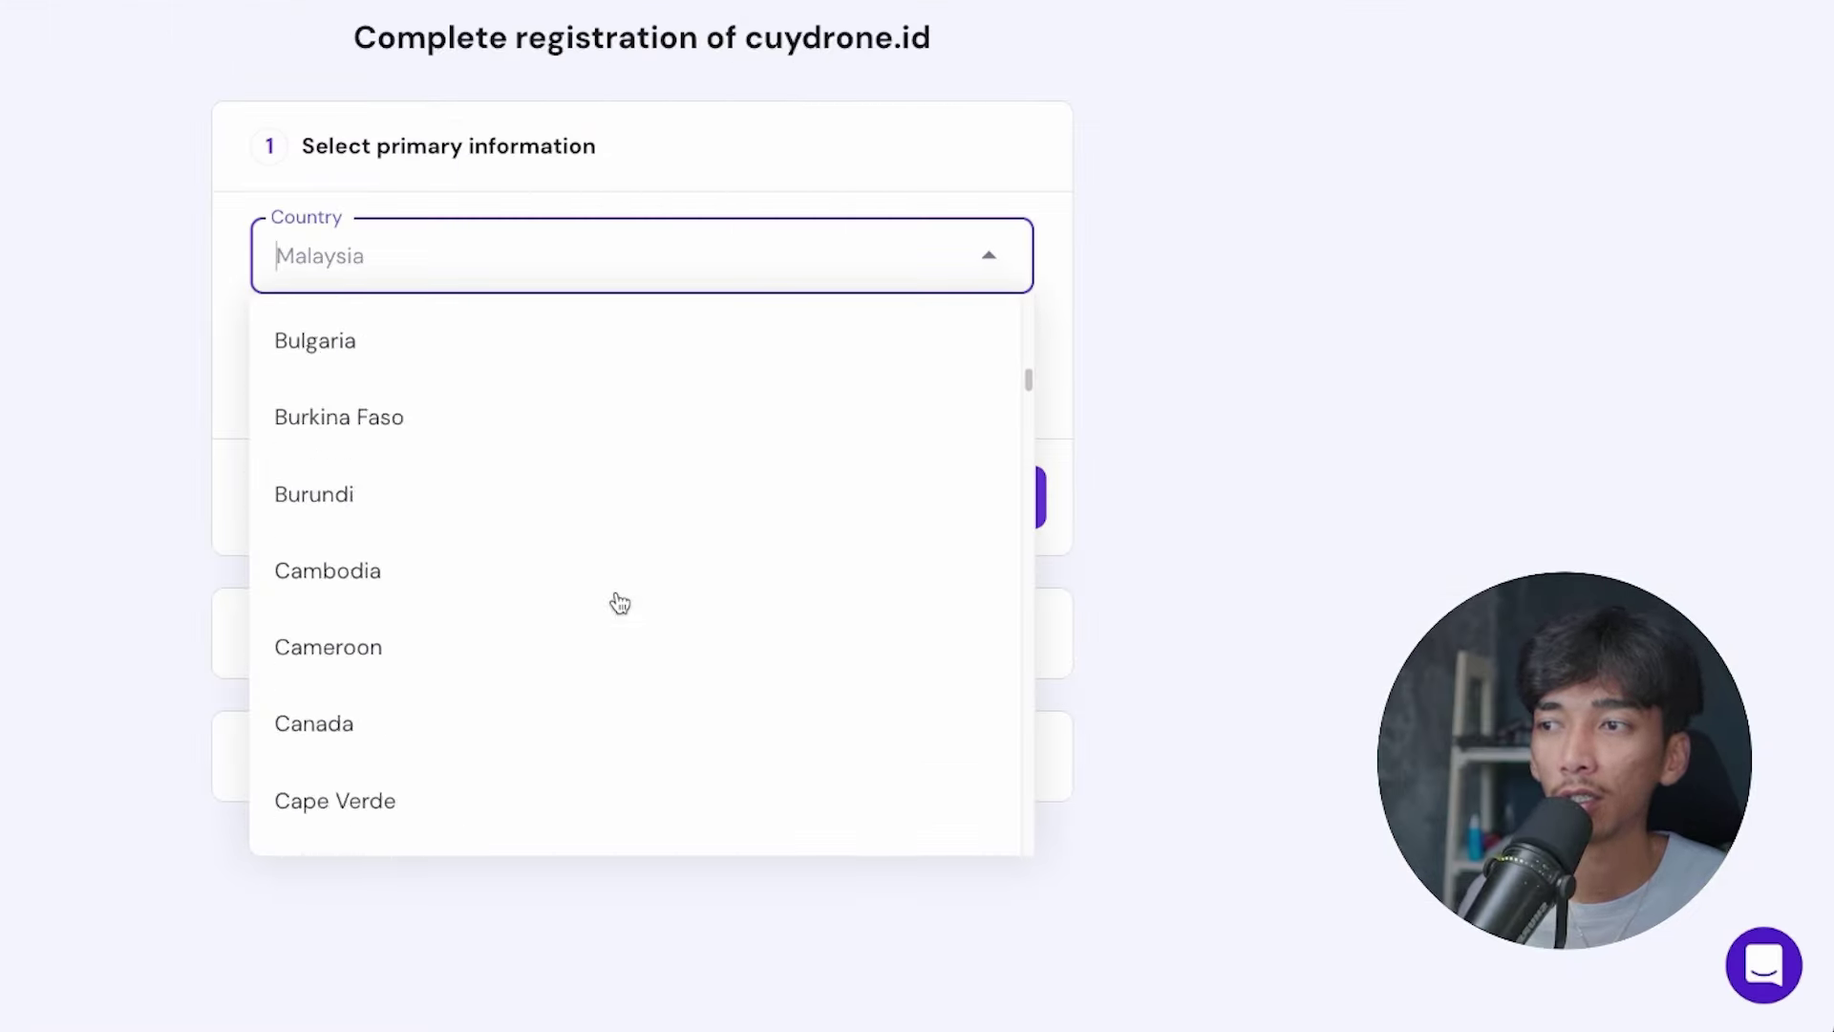
type("i")
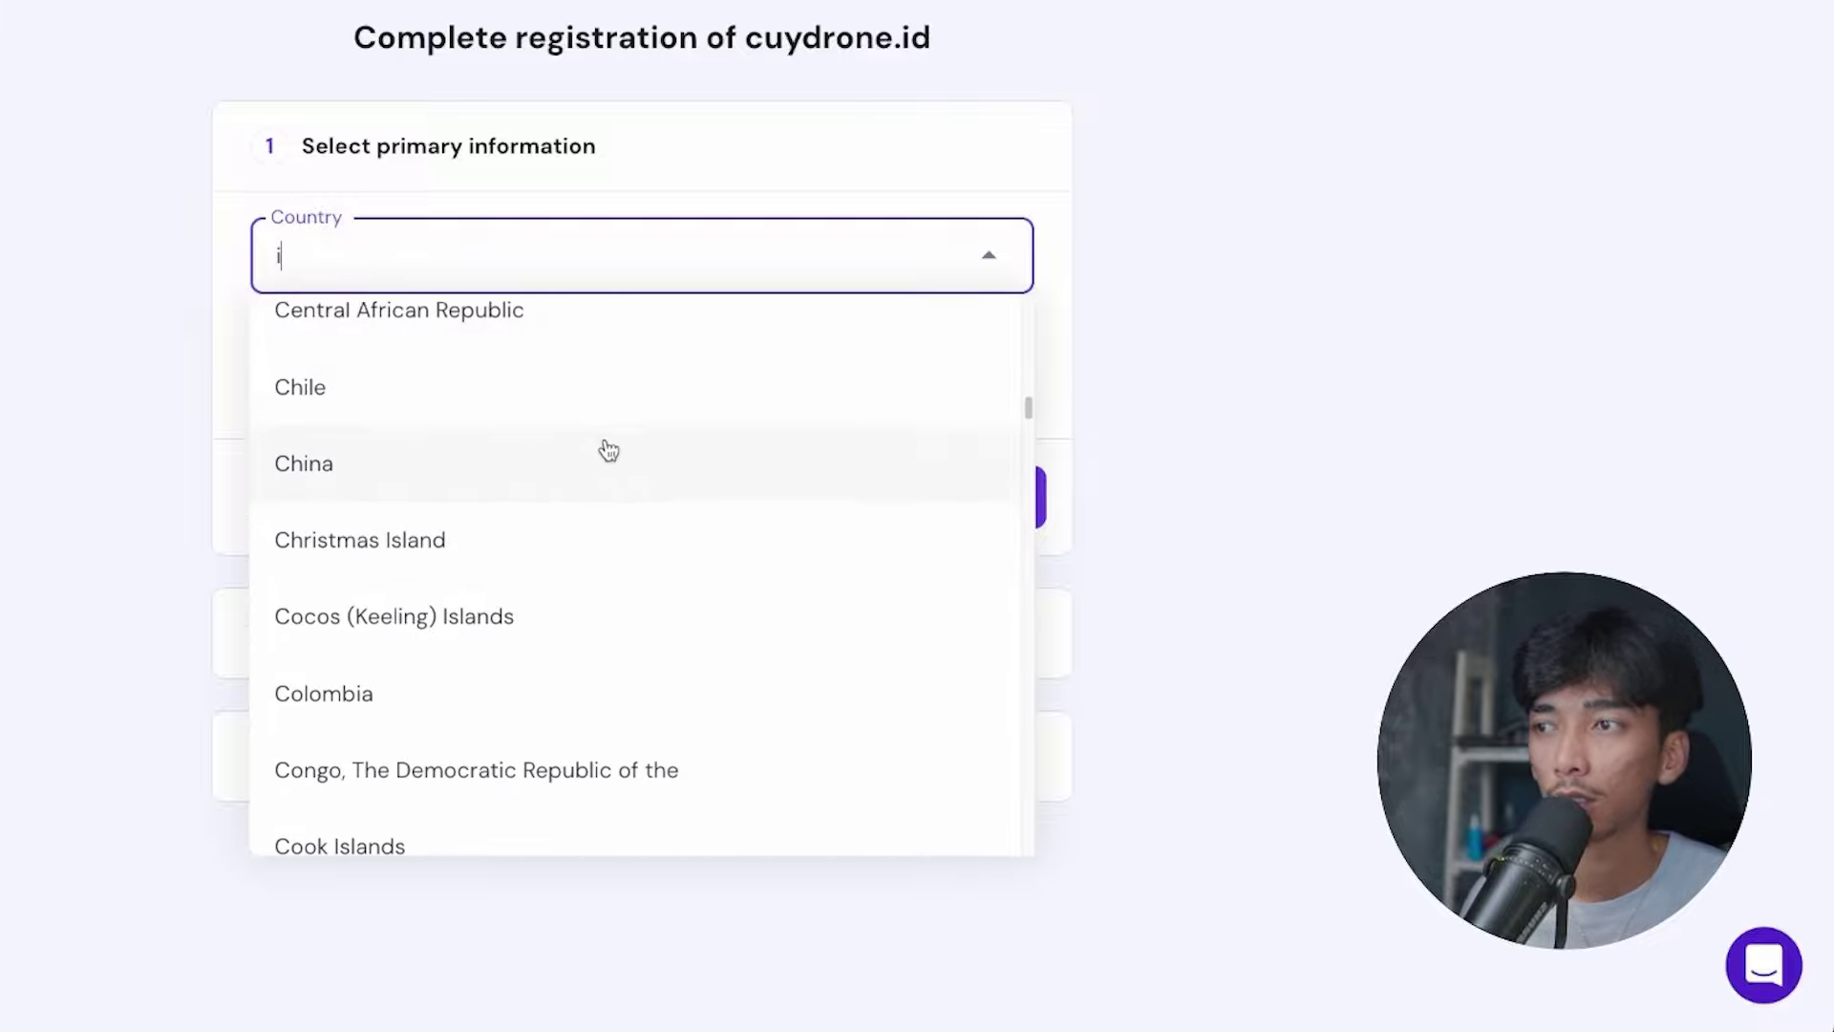
scroll(602, 446, "down", 10)
scroll(602, 534, "down", 12)
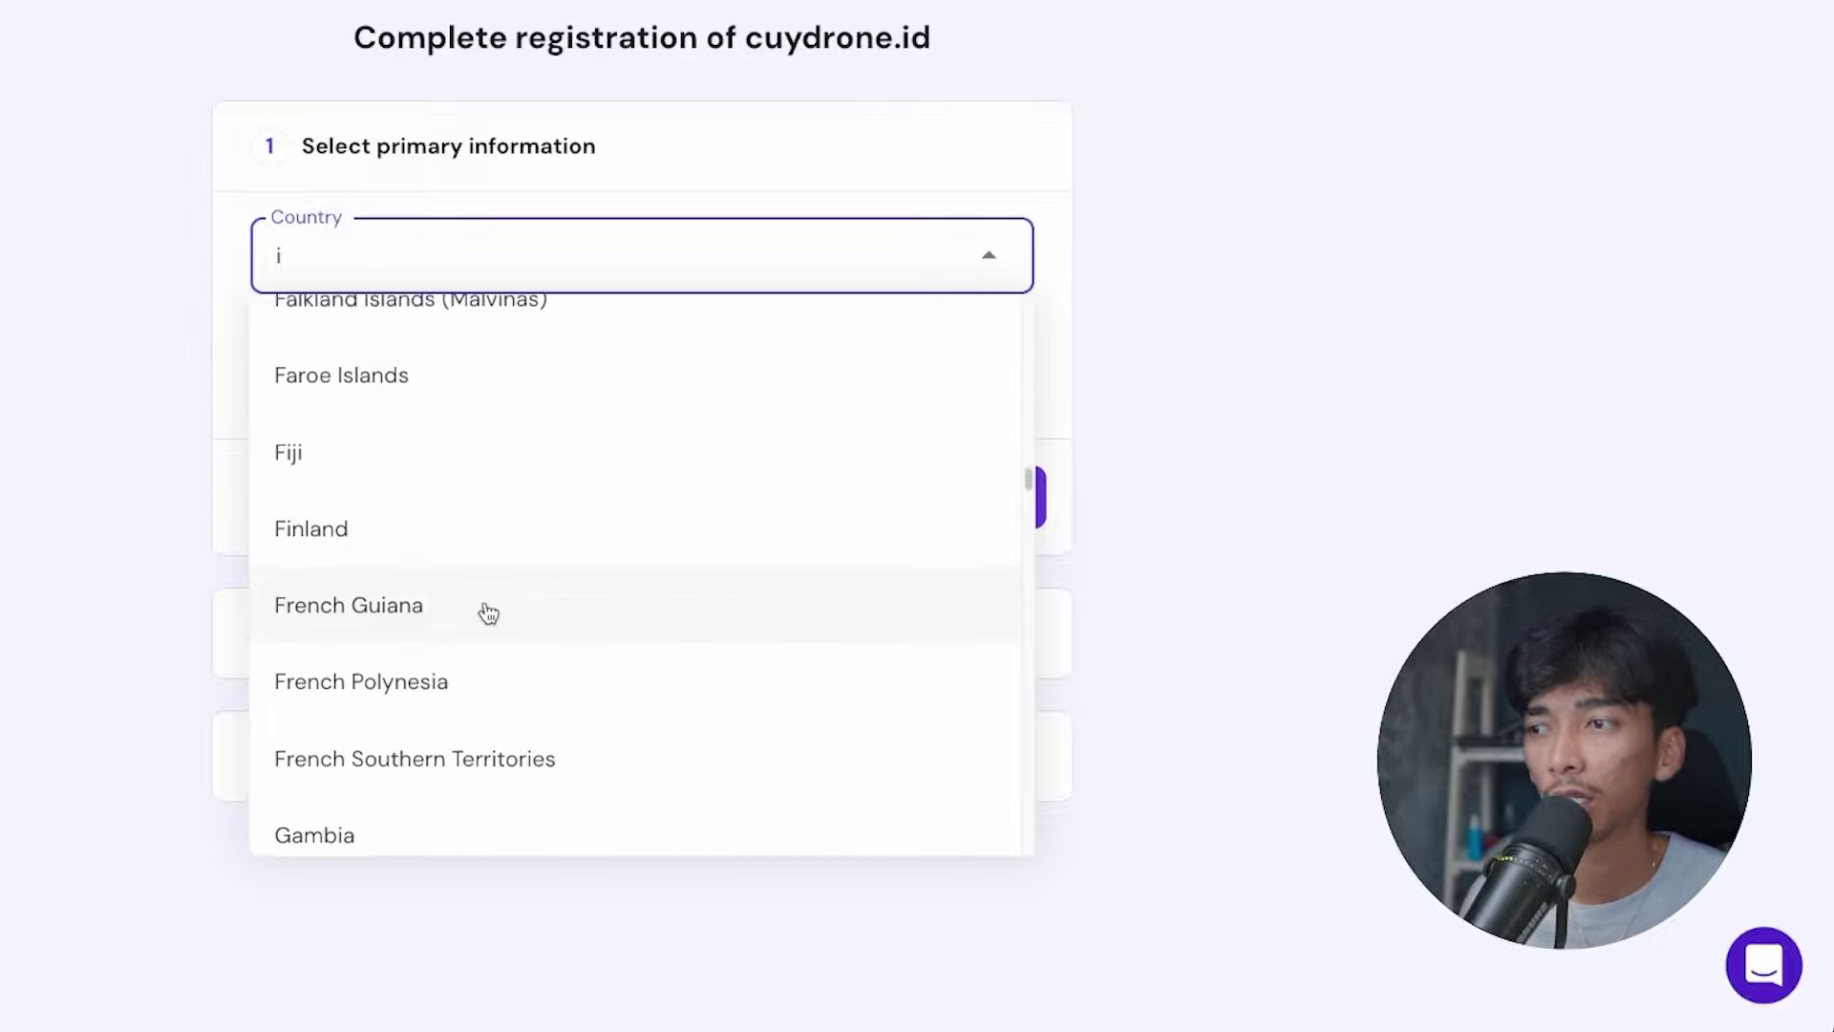
scroll(488, 586, "down", 8)
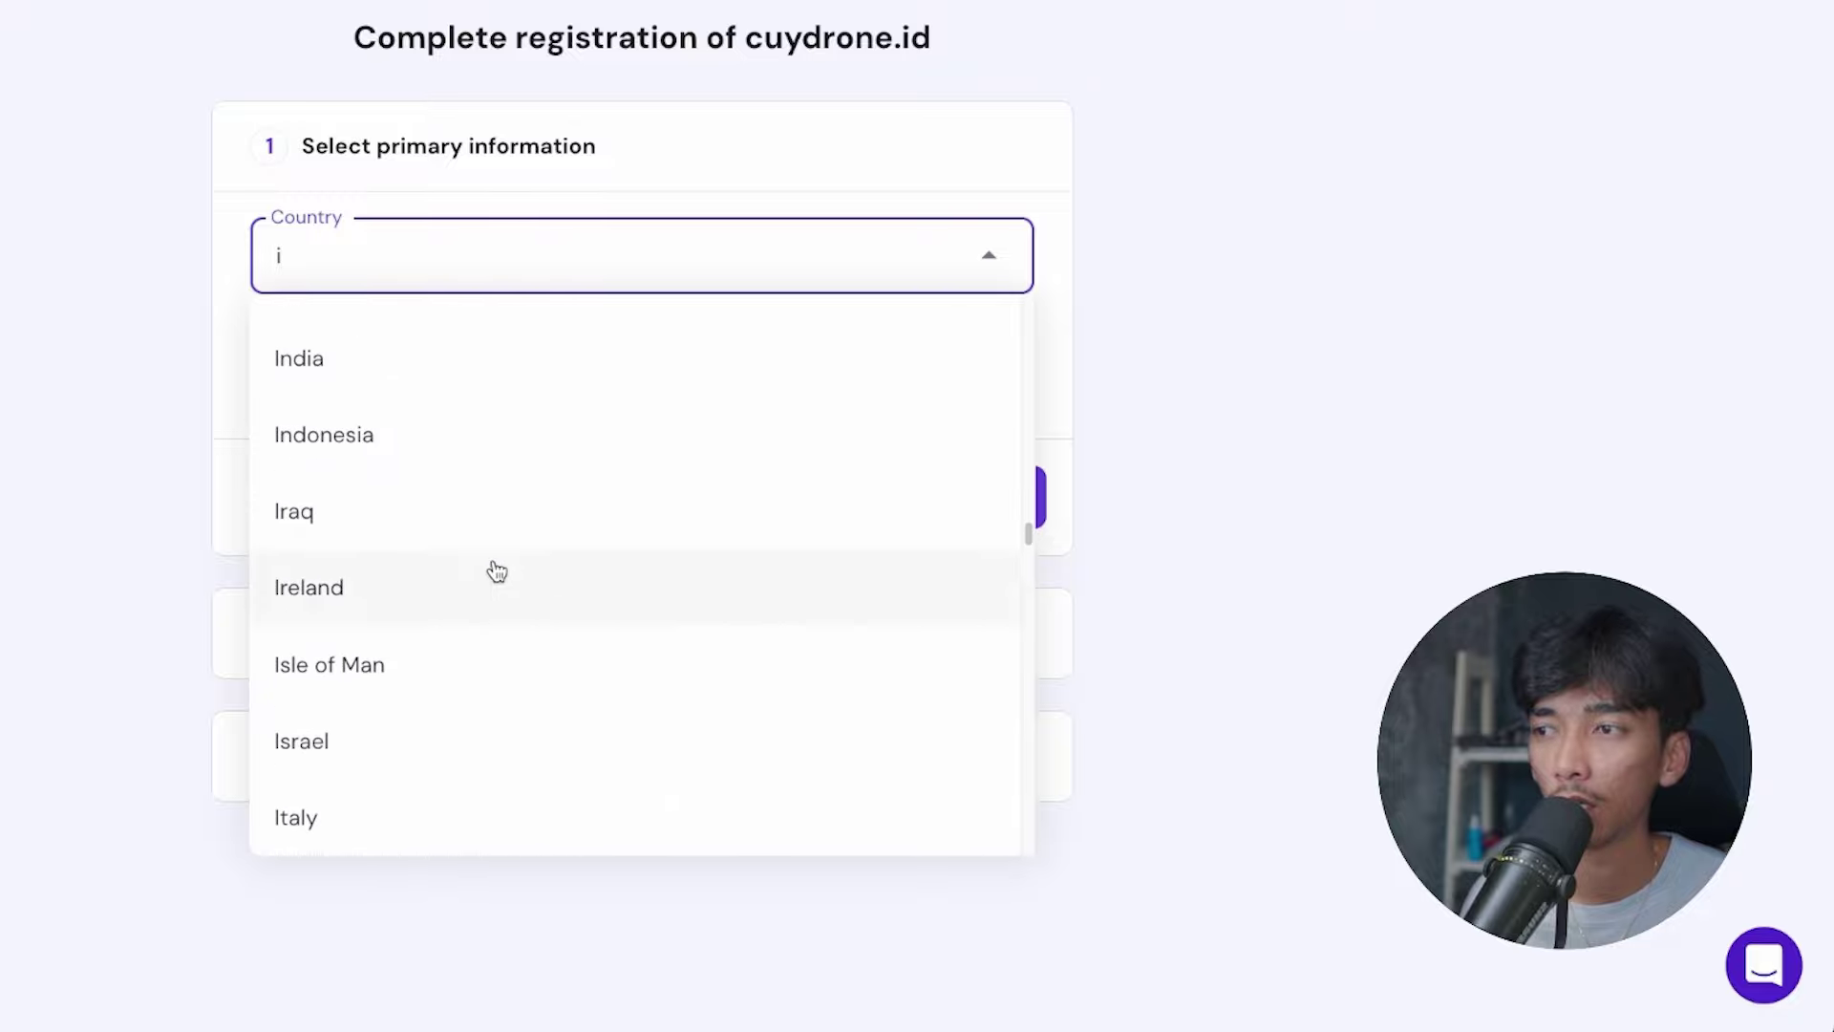
left_click(463, 462)
left_click(942, 499)
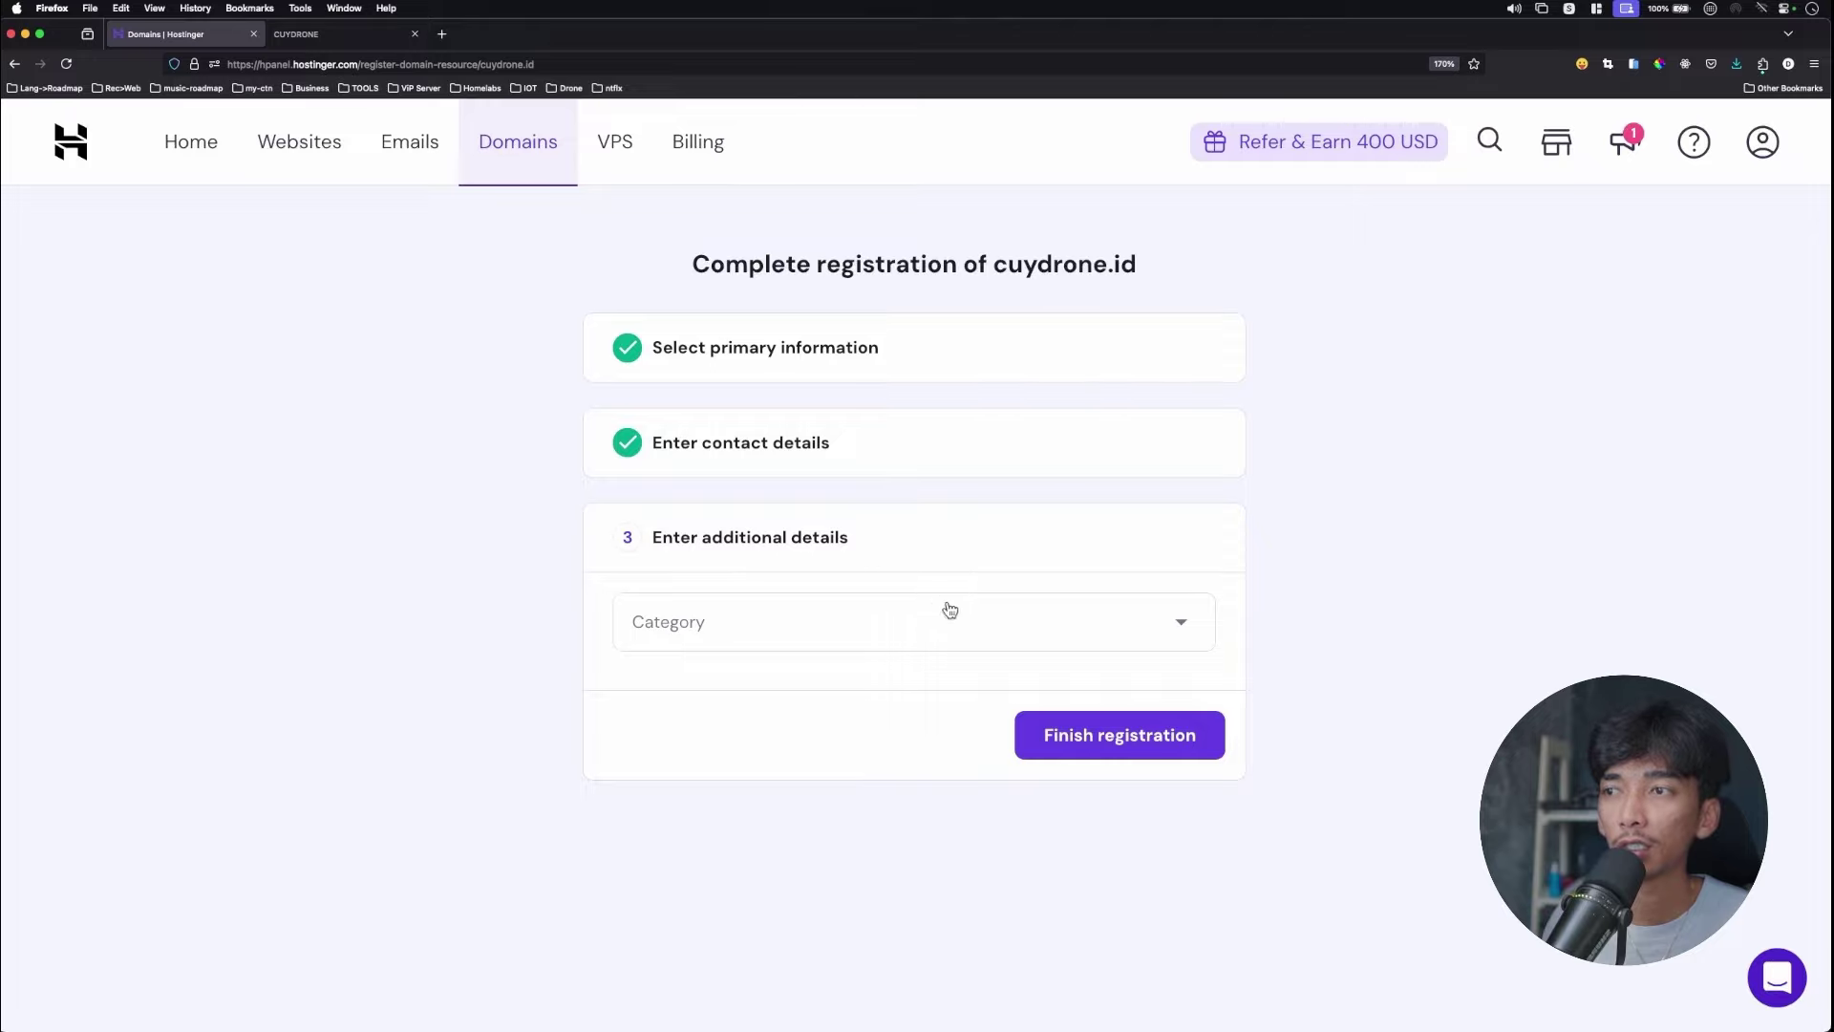
Set the registrant category to Personal and finish registering cuydrone.id.
left_click(949, 612)
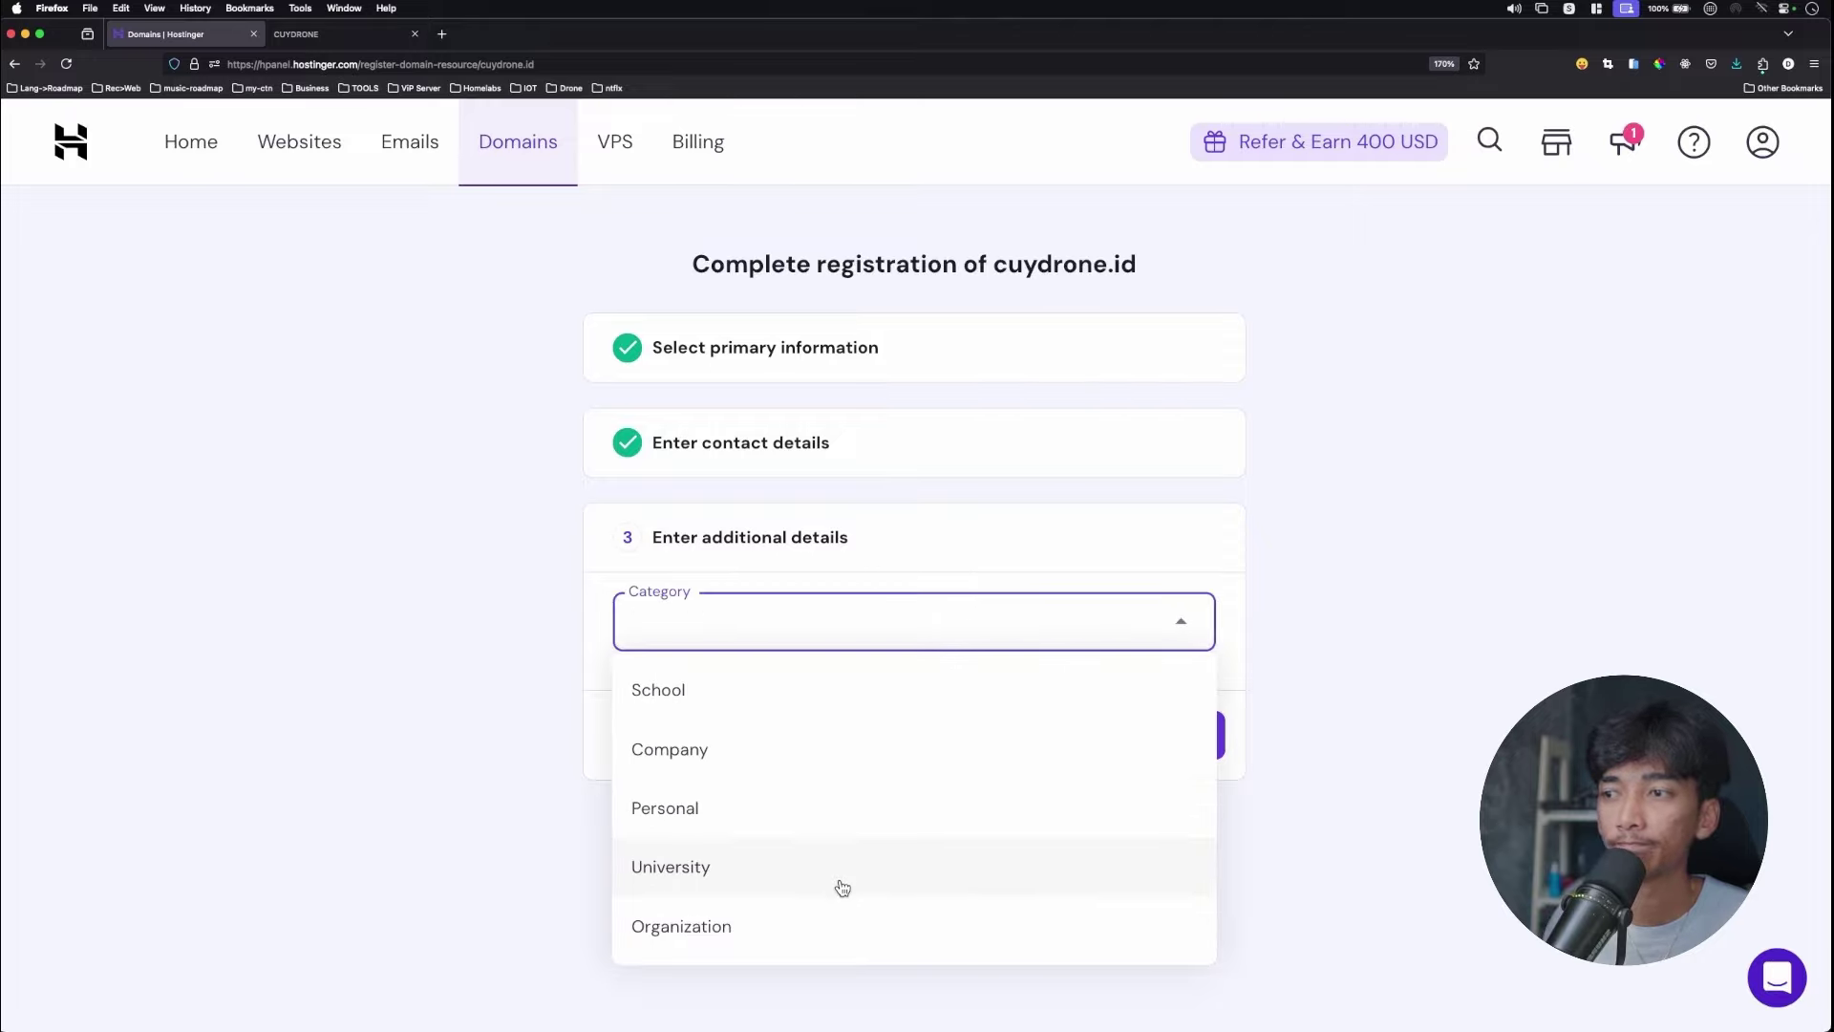
left_click(836, 825)
left_click(1146, 753)
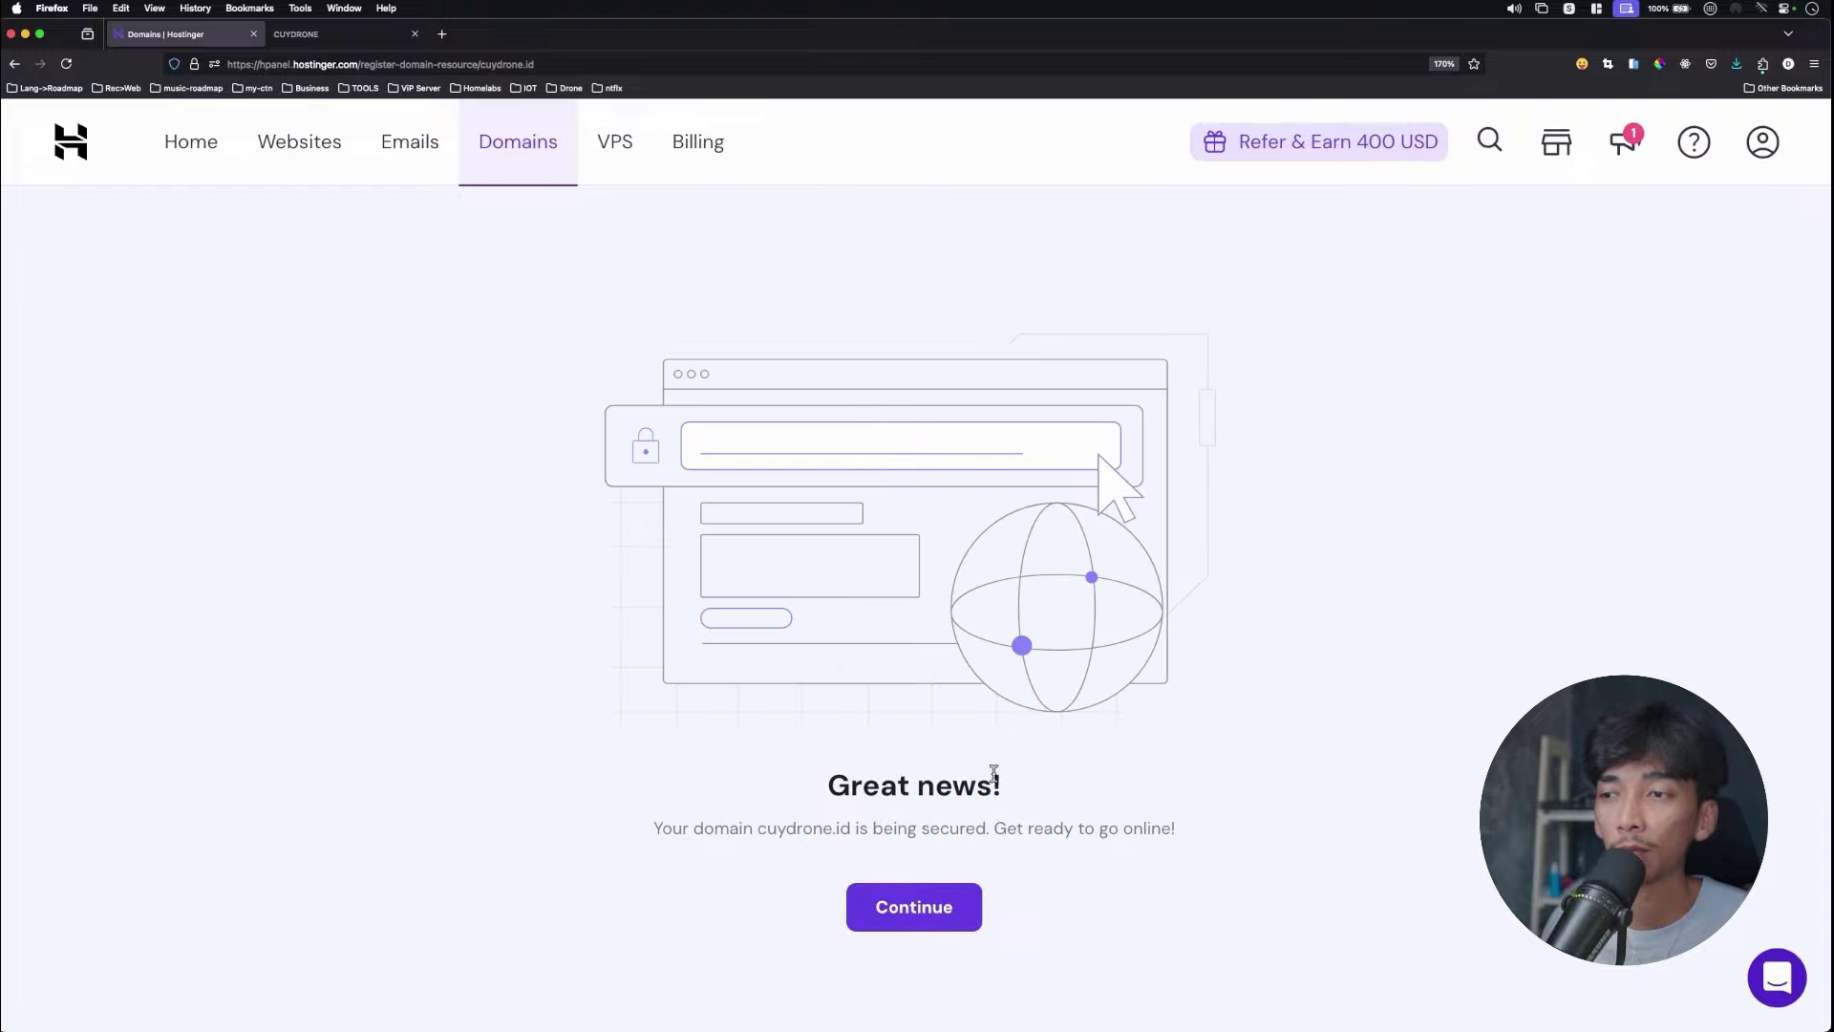
Continue to cuydrone.id's overview and open its DNS / Nameservers settings.
left_click(906, 902)
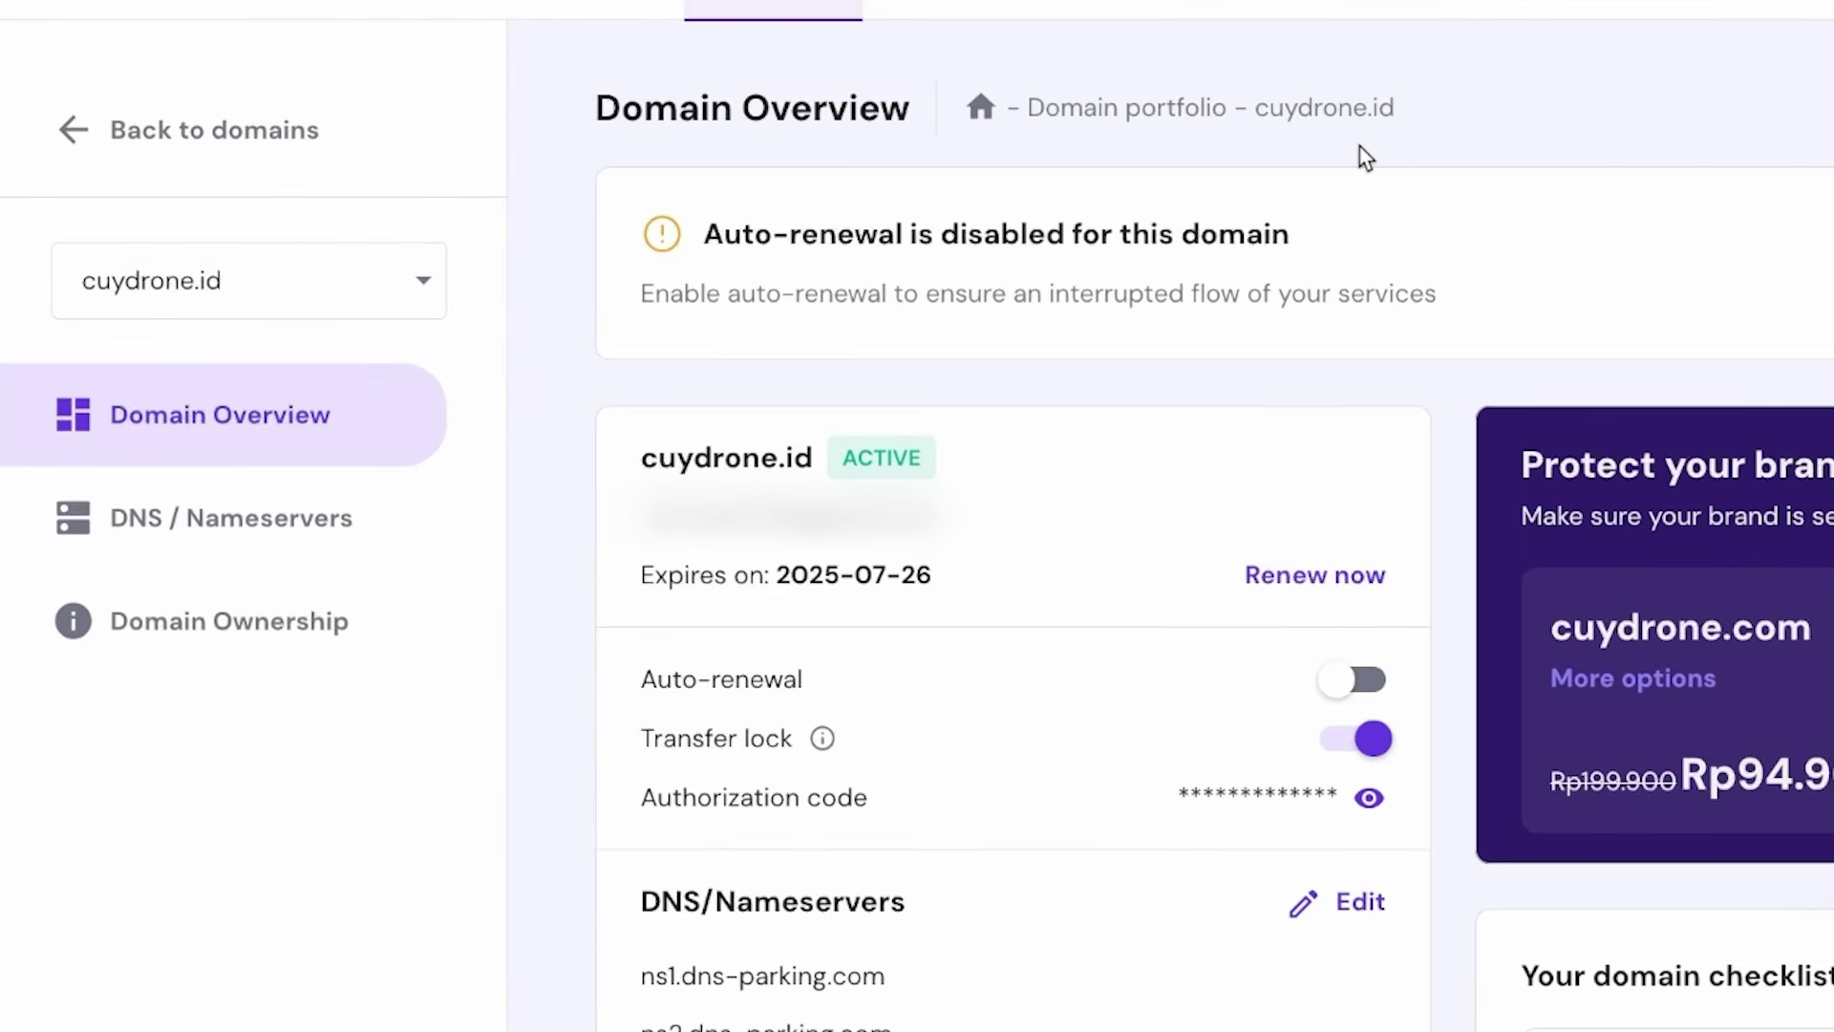
left_click(245, 535)
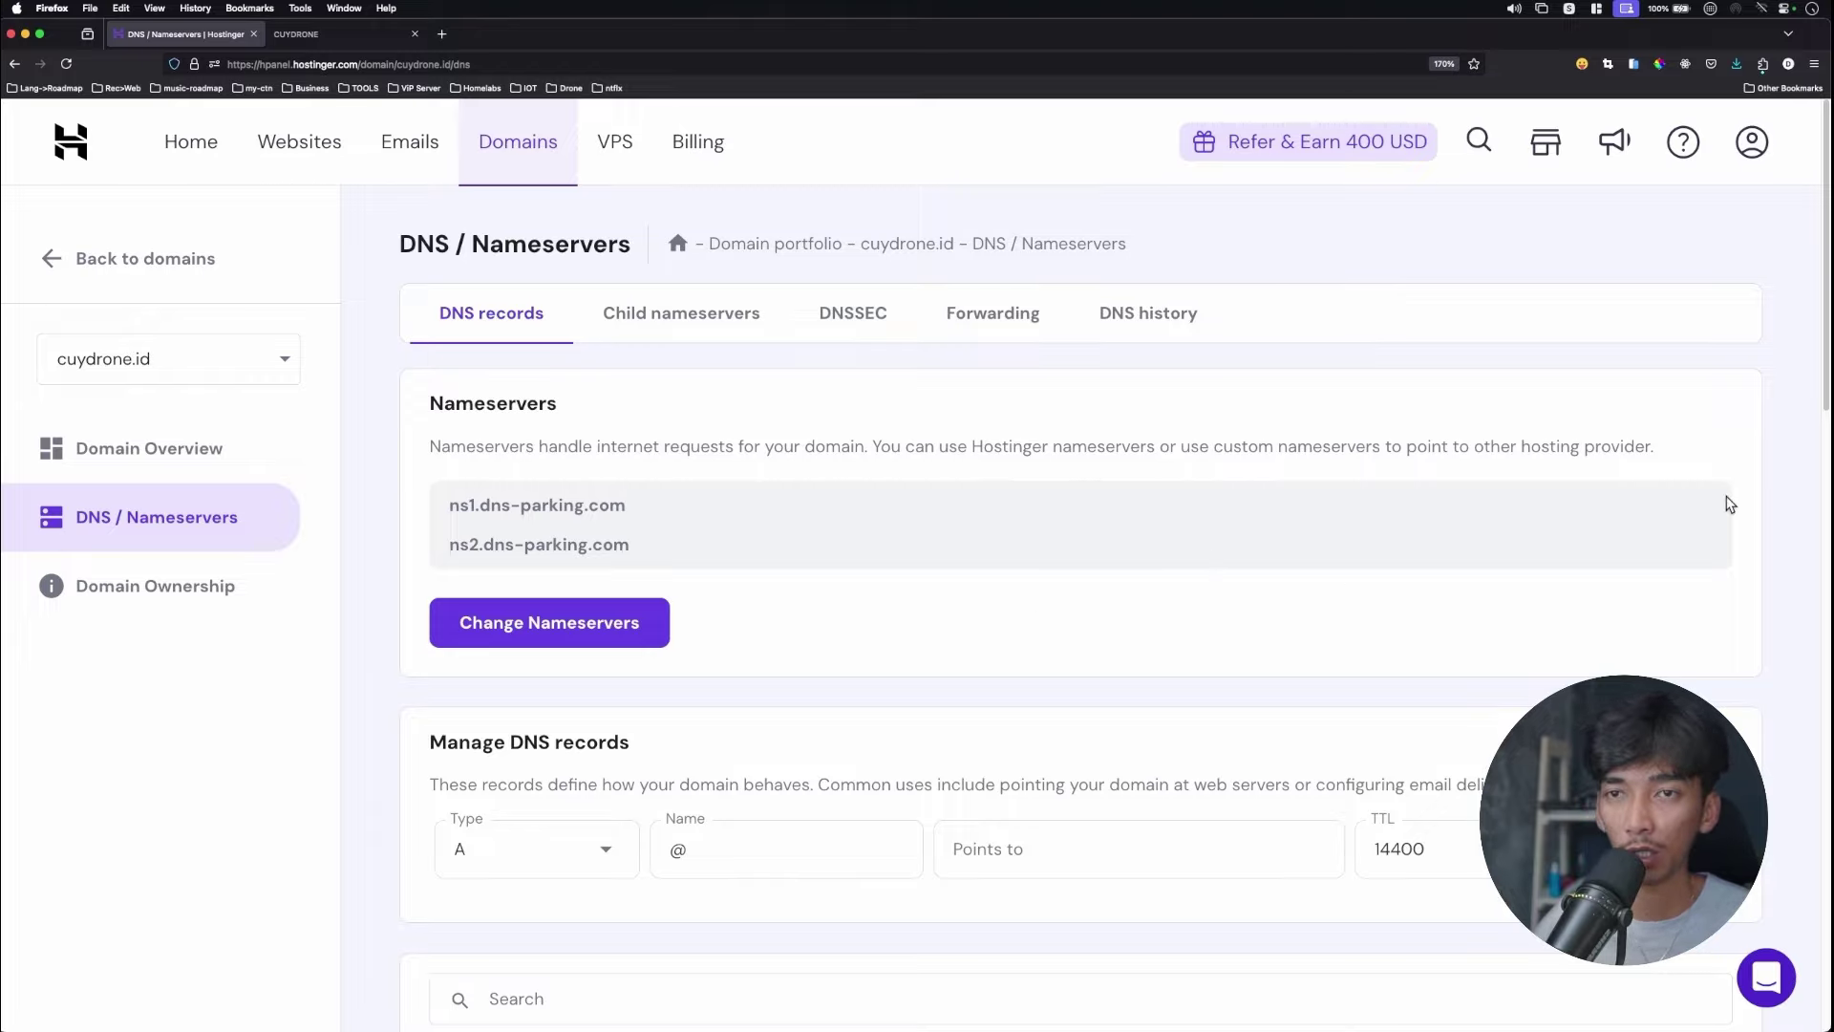
Locate cuydrone.id's default A record pointing to 84.32.84.32 in the DNS records list.
scroll(1820, 428, "down", 2)
left_click_drag(1820, 428, 1820, 718)
scroll(1820, 719, "down", 2)
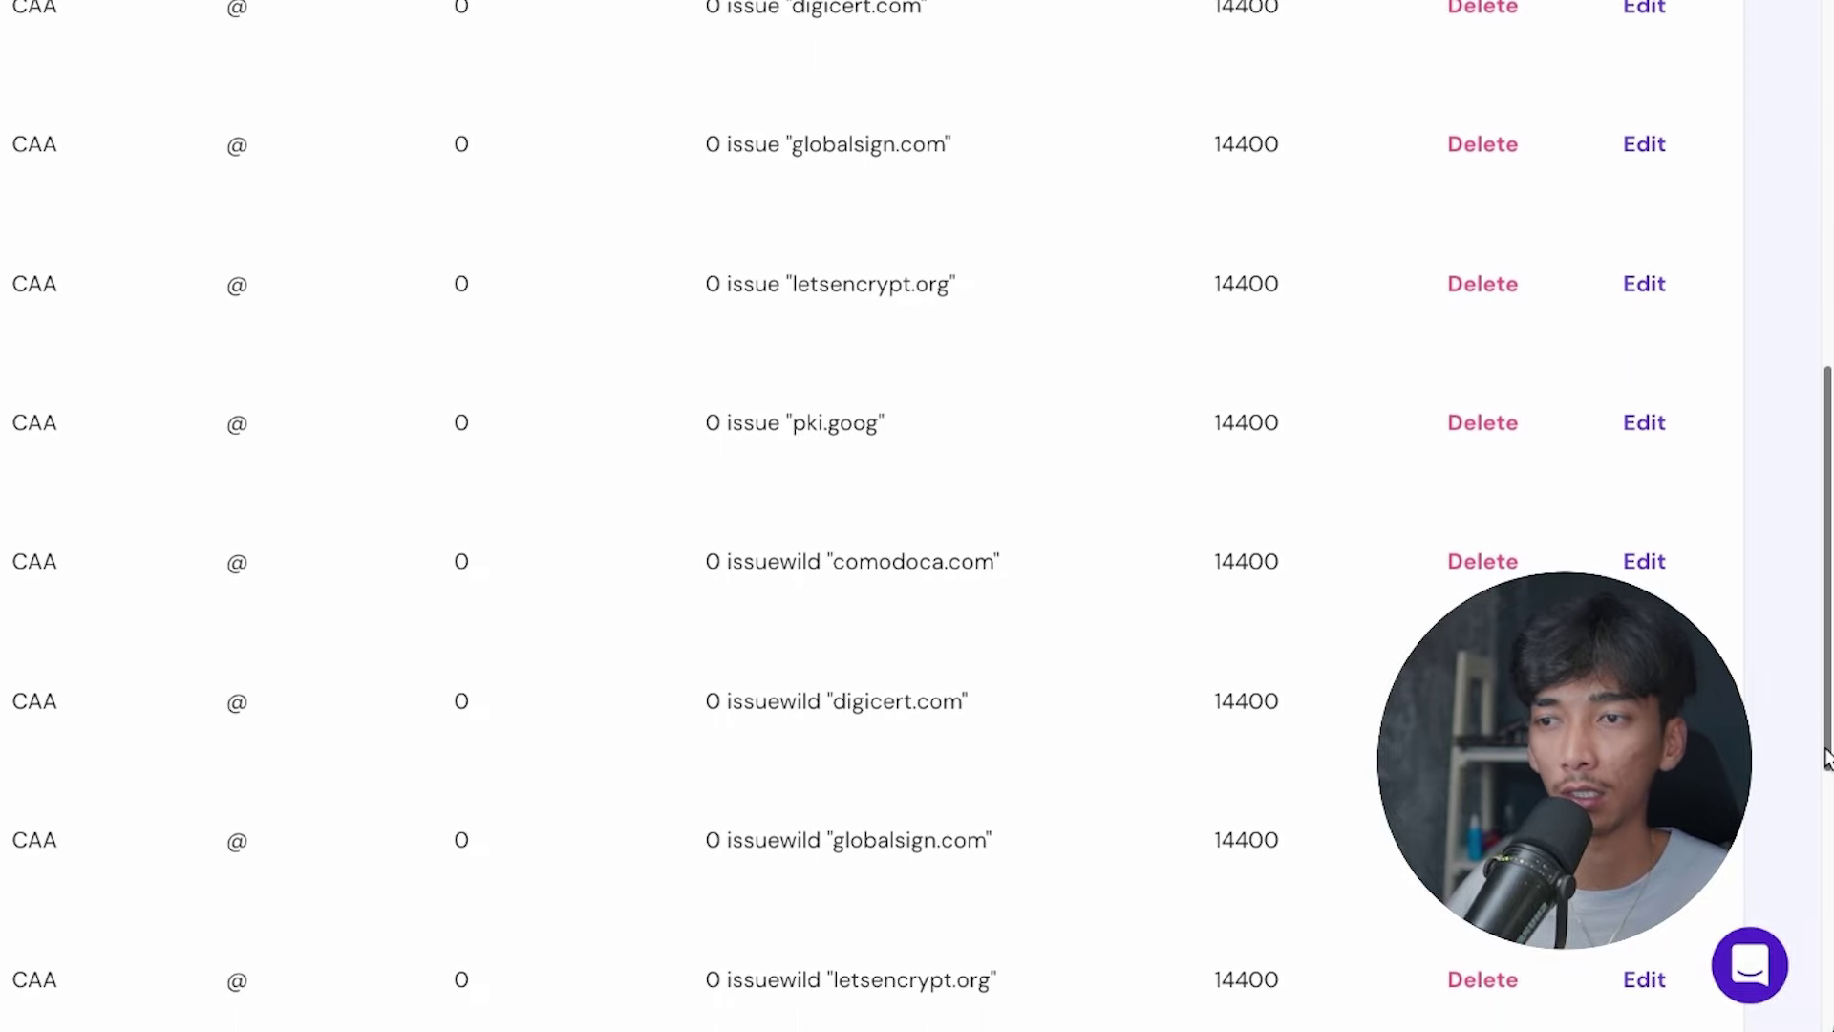
scroll(420, 573, "down", 3)
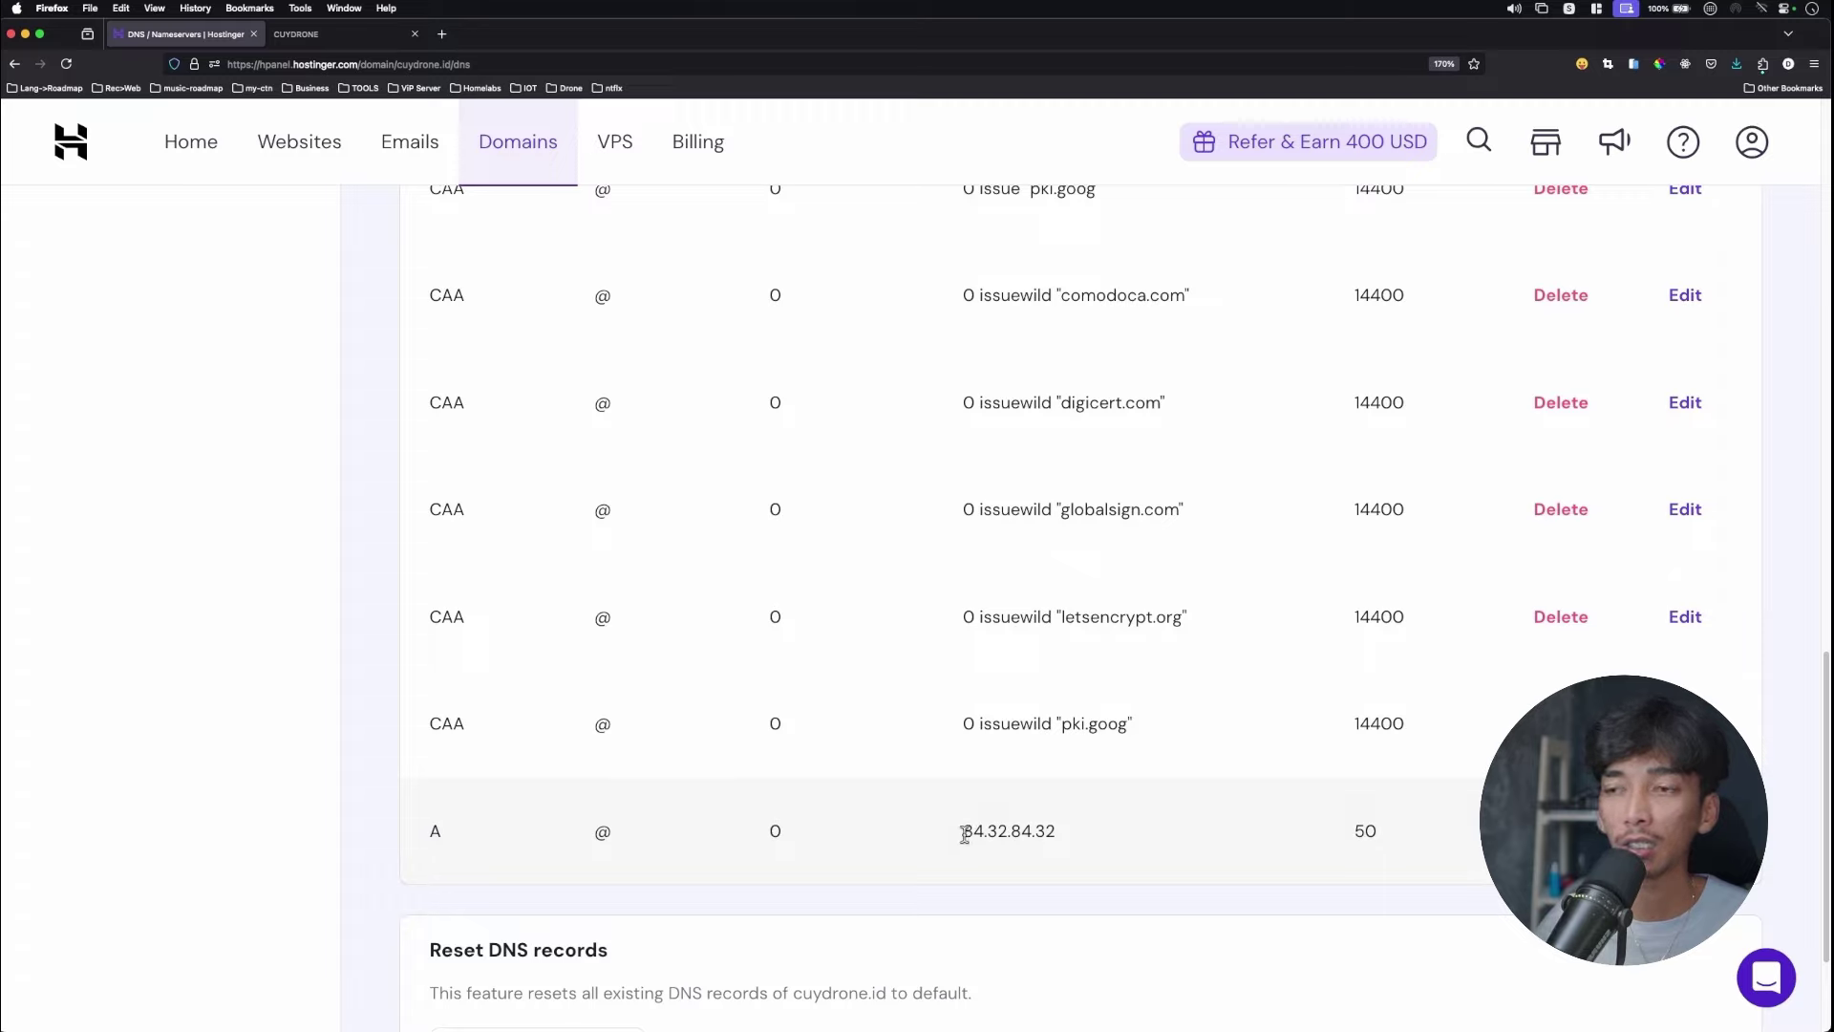
left_click_drag(965, 832, 1057, 831)
left_click(1067, 836)
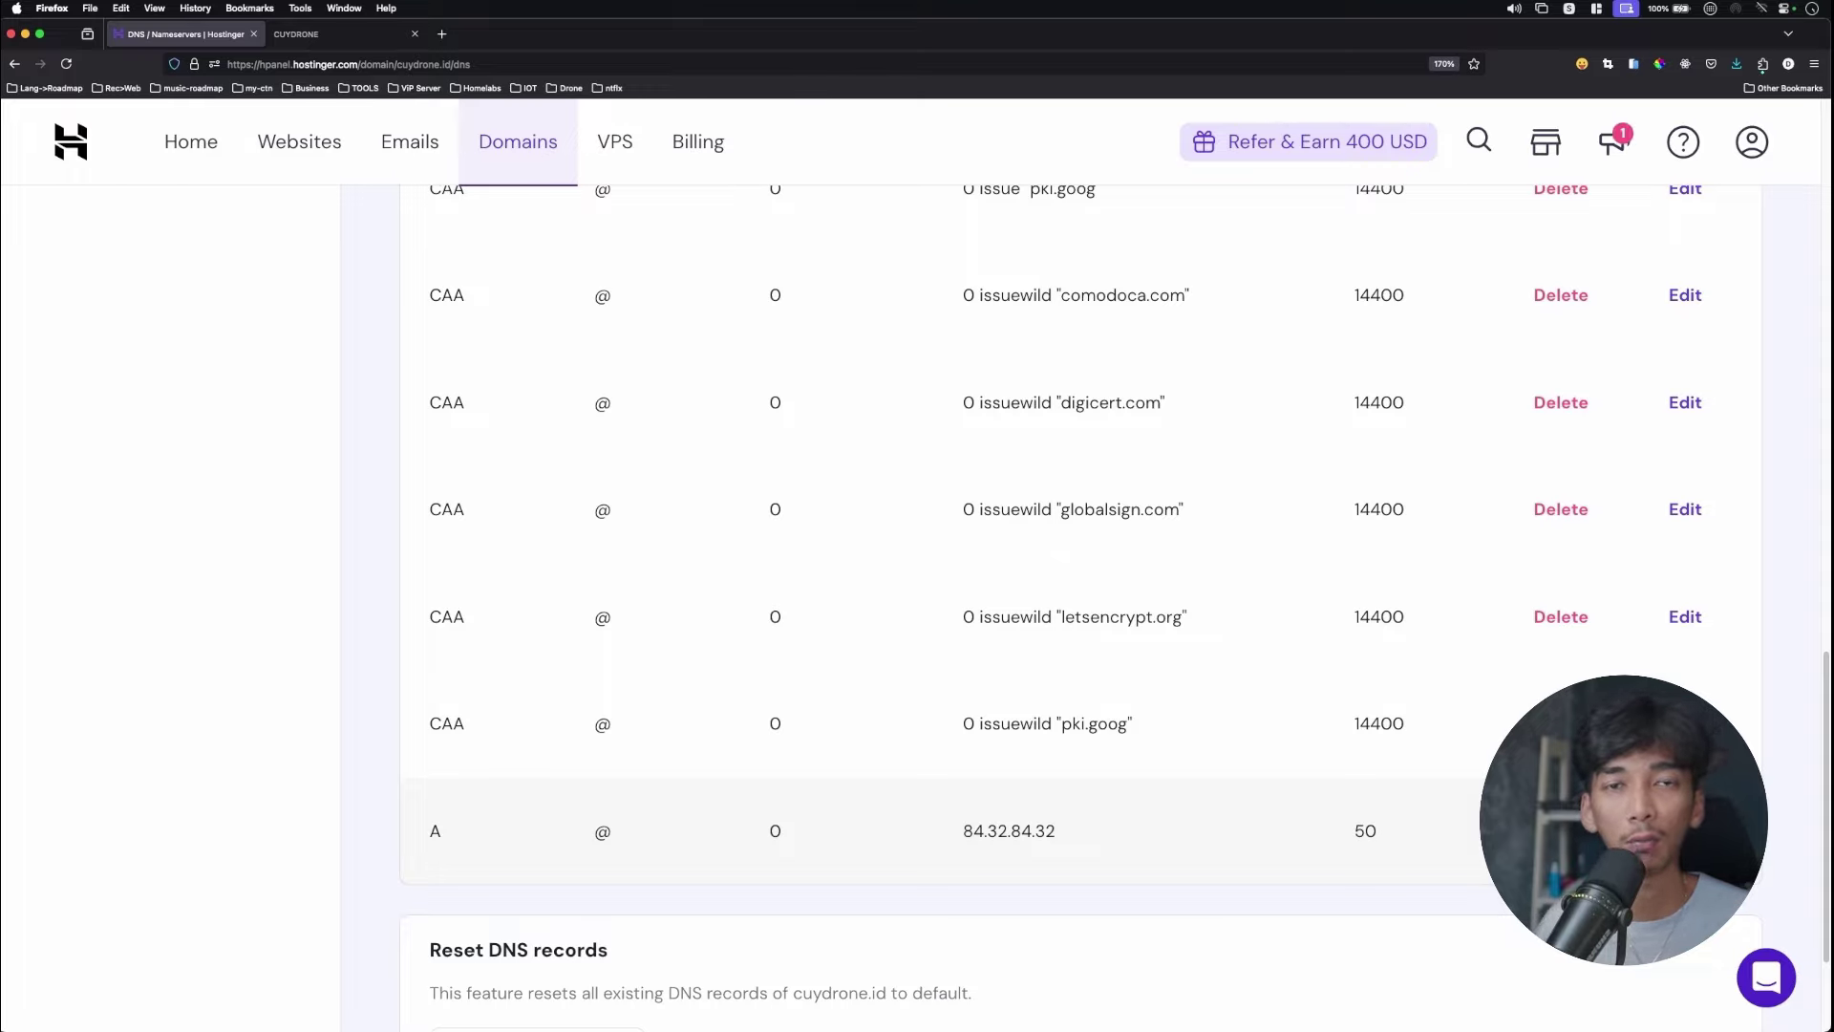
left_click_drag(965, 832, 1073, 837)
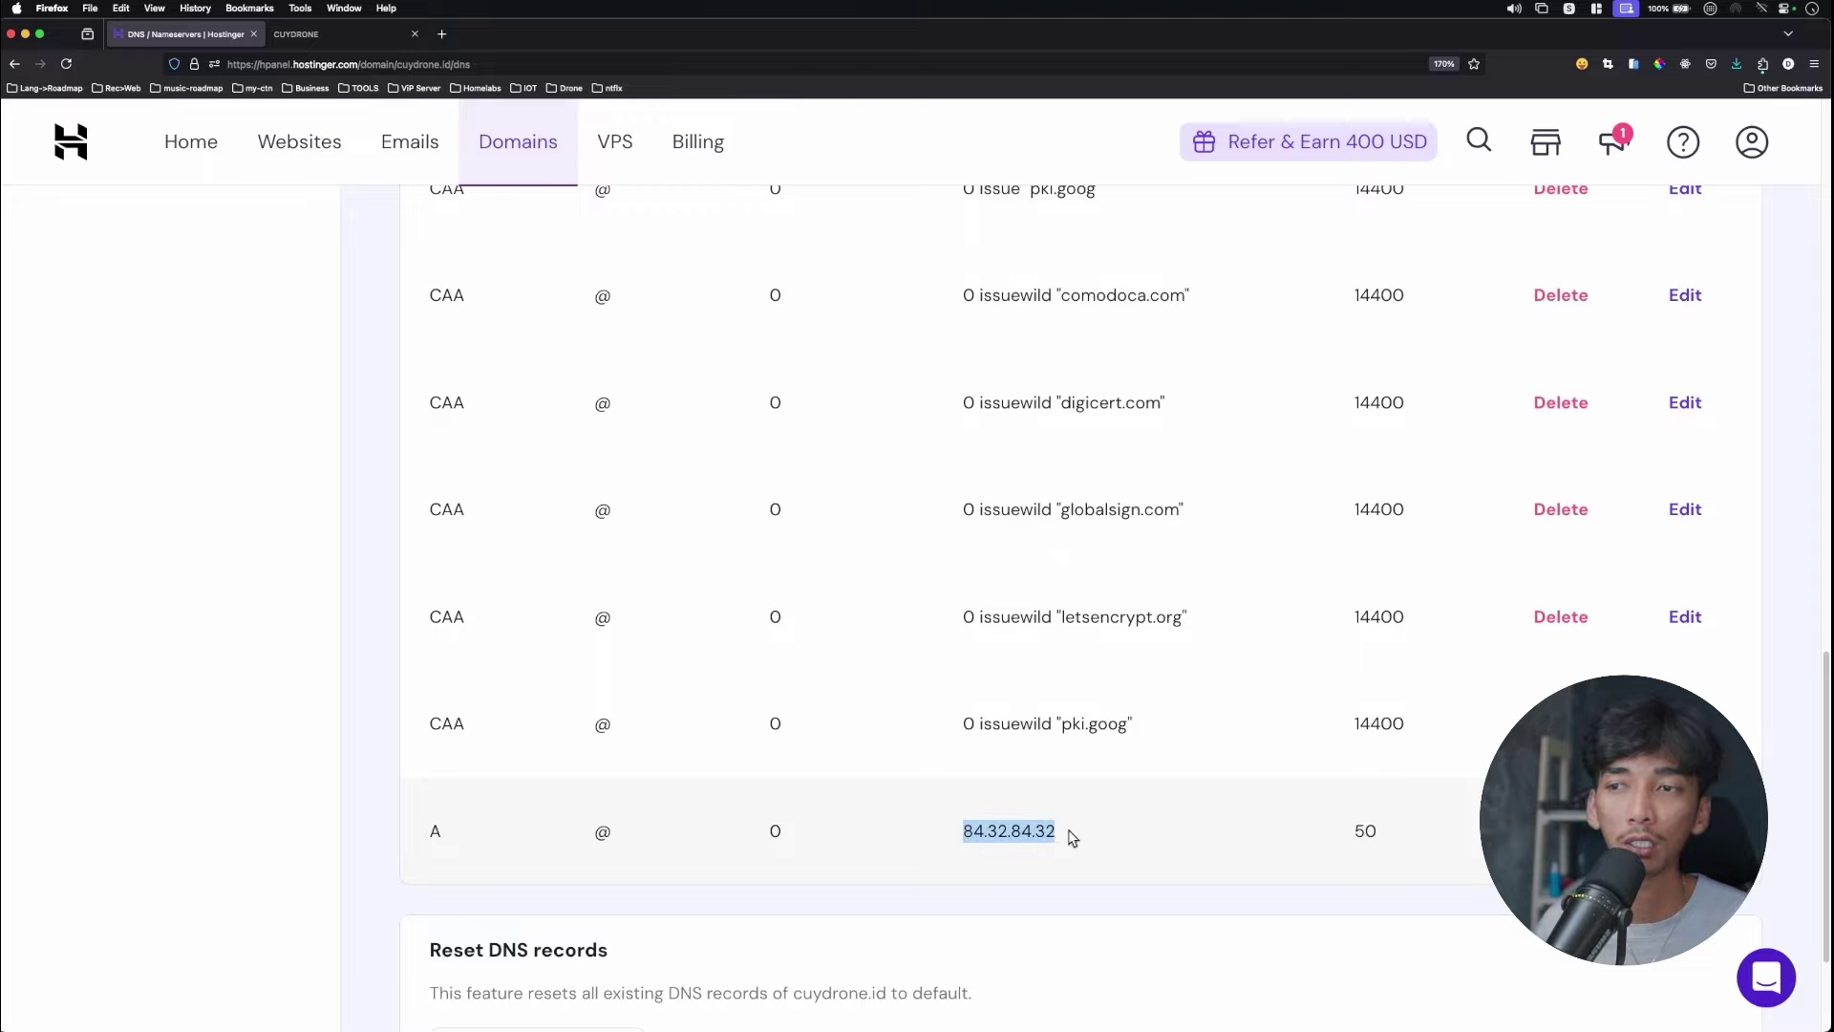
left_click(1167, 836)
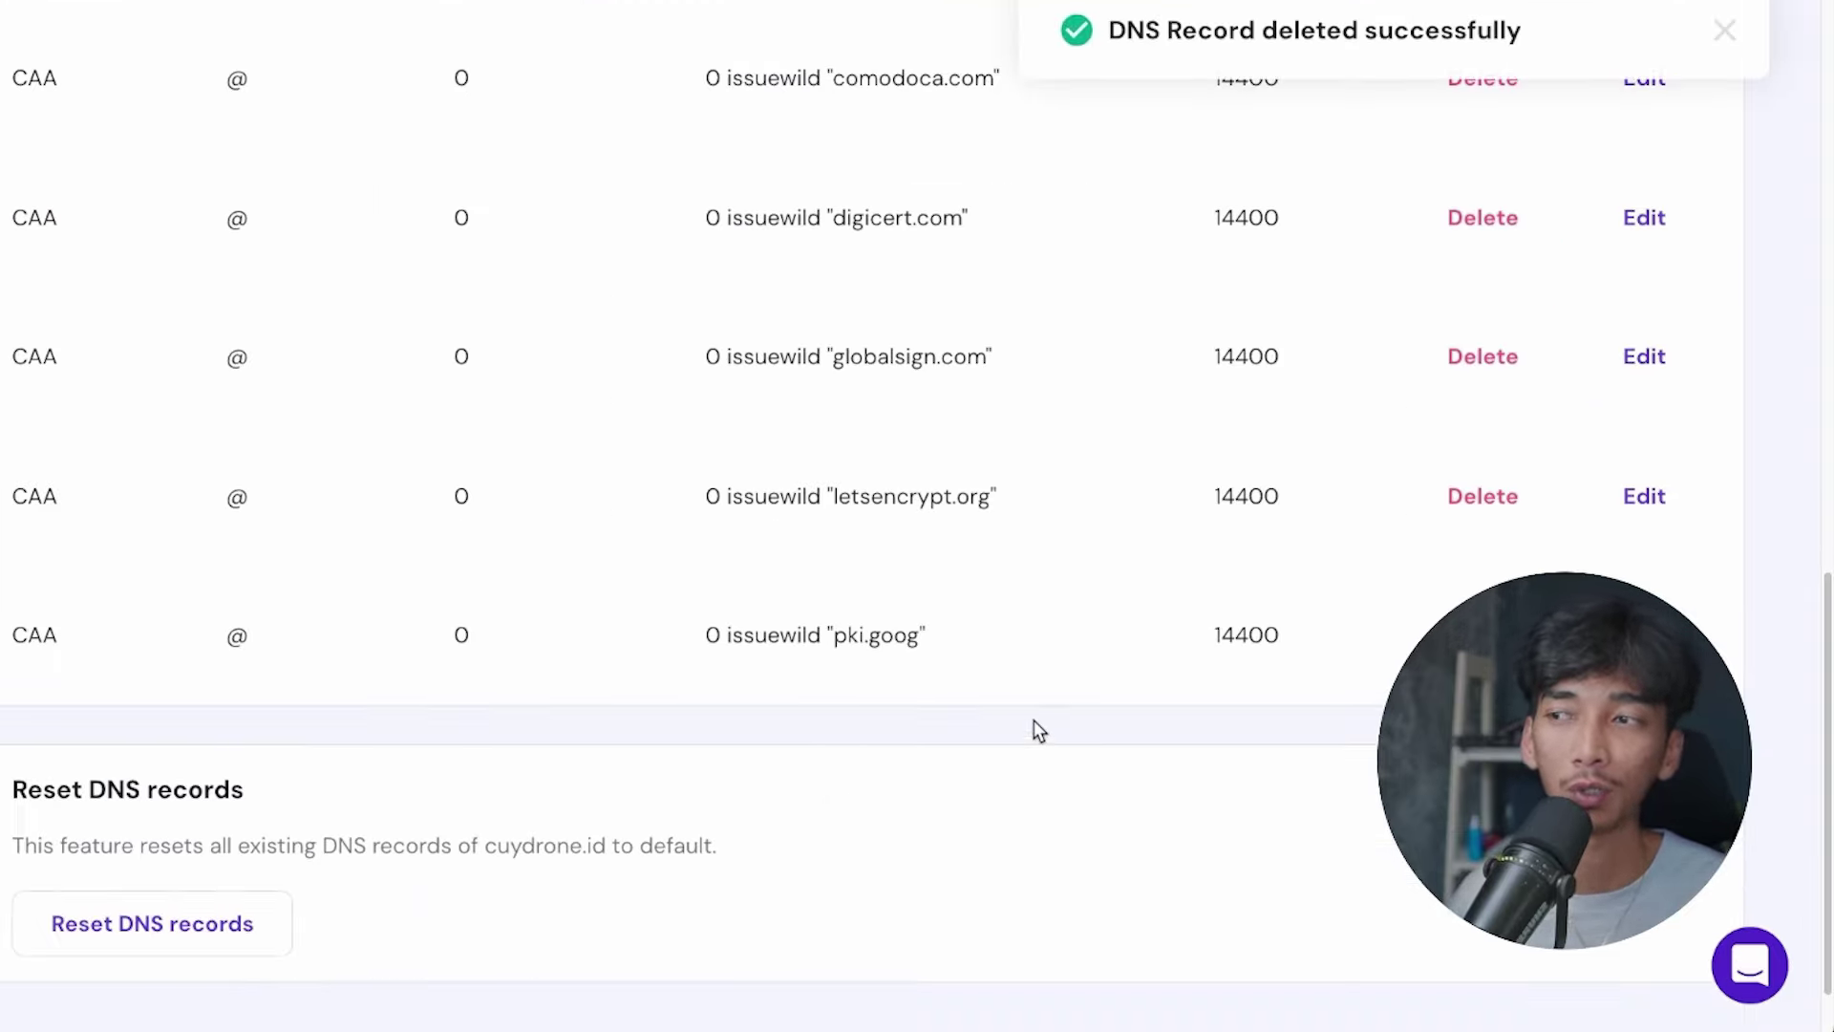
scroll(1235, 464, "up", 3)
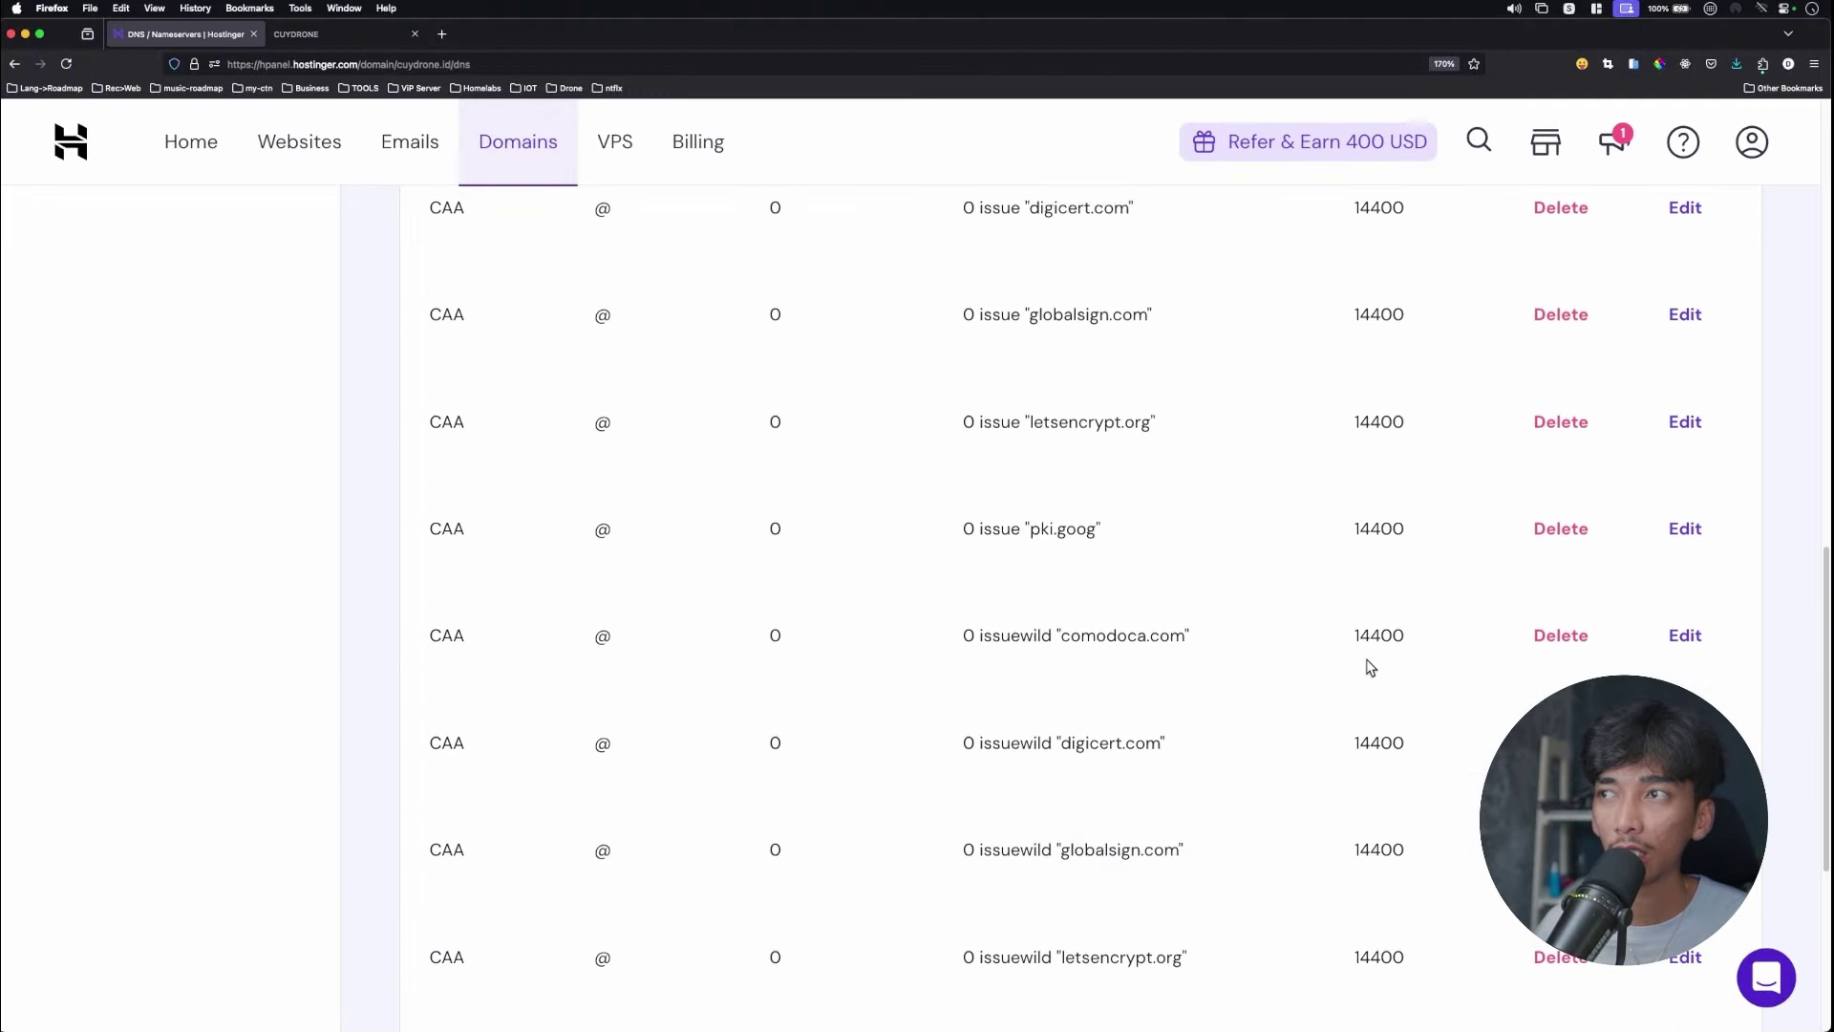
scroll(1371, 667, "up", 8)
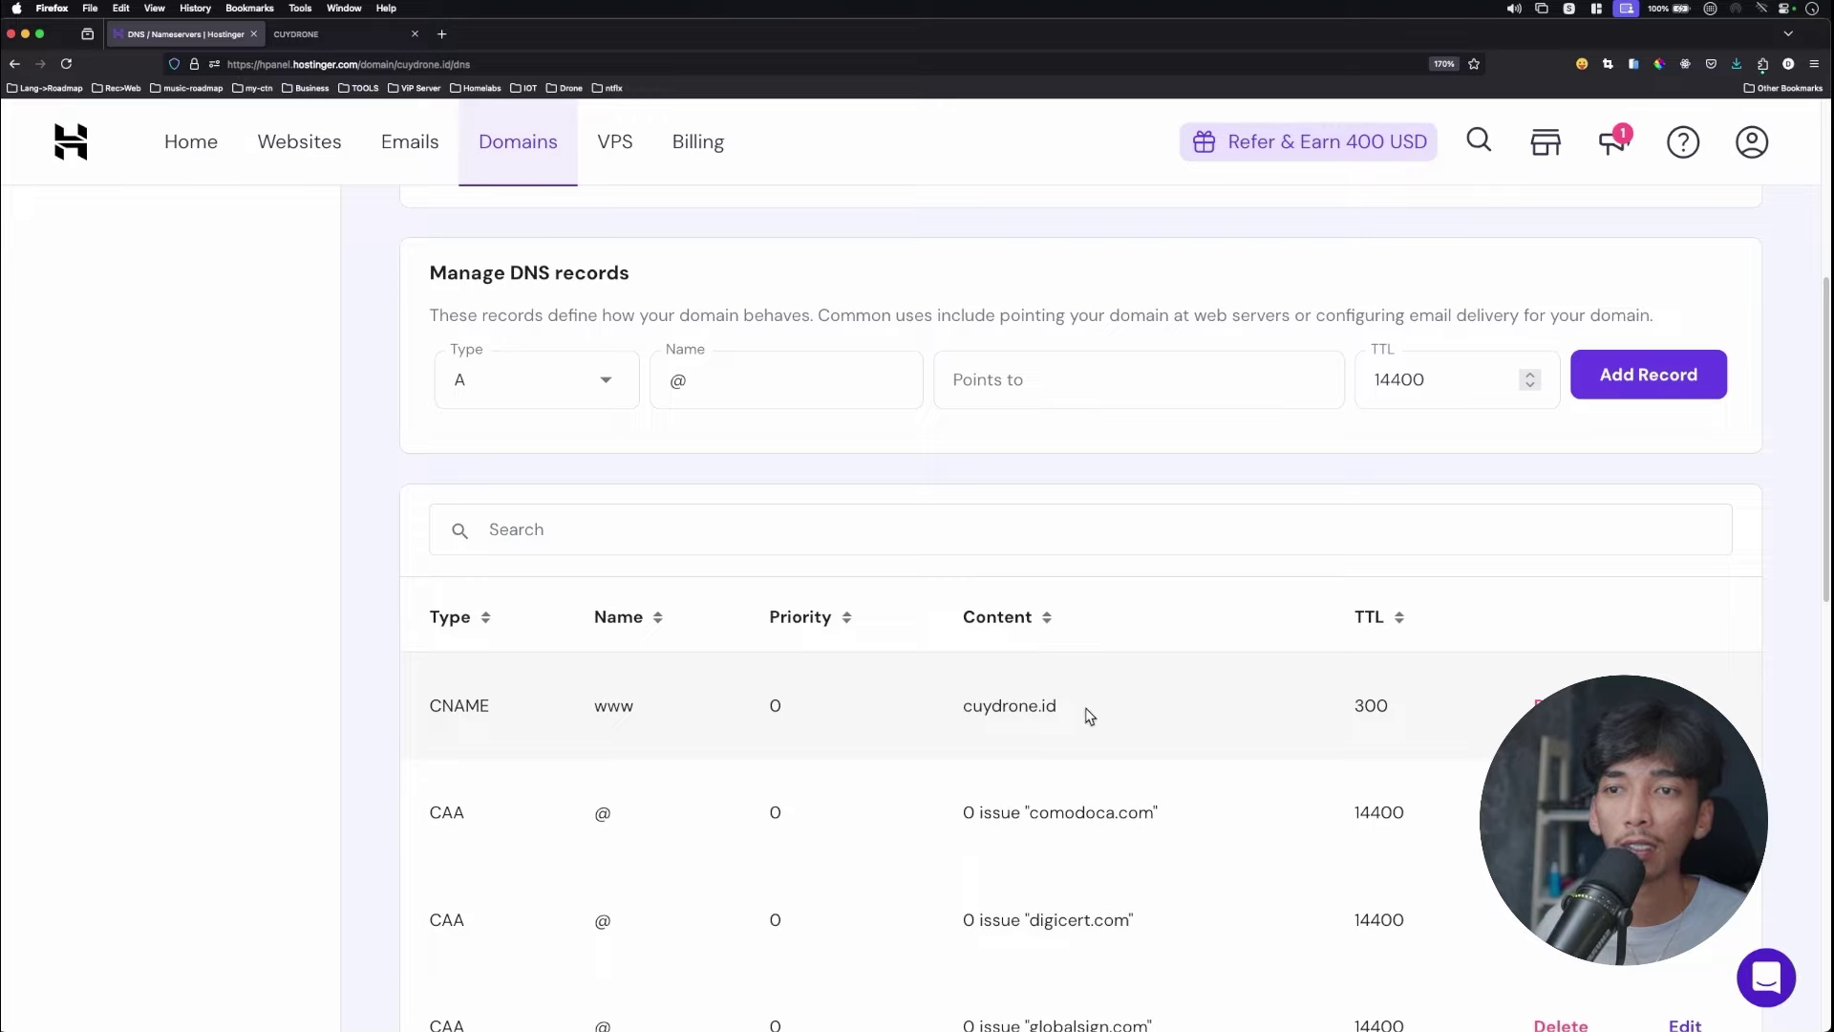
Point out the CNAME record targeting cuydrone.id and the Manage DNS records form.
left_click_drag(1058, 705, 958, 709)
left_click(1007, 708)
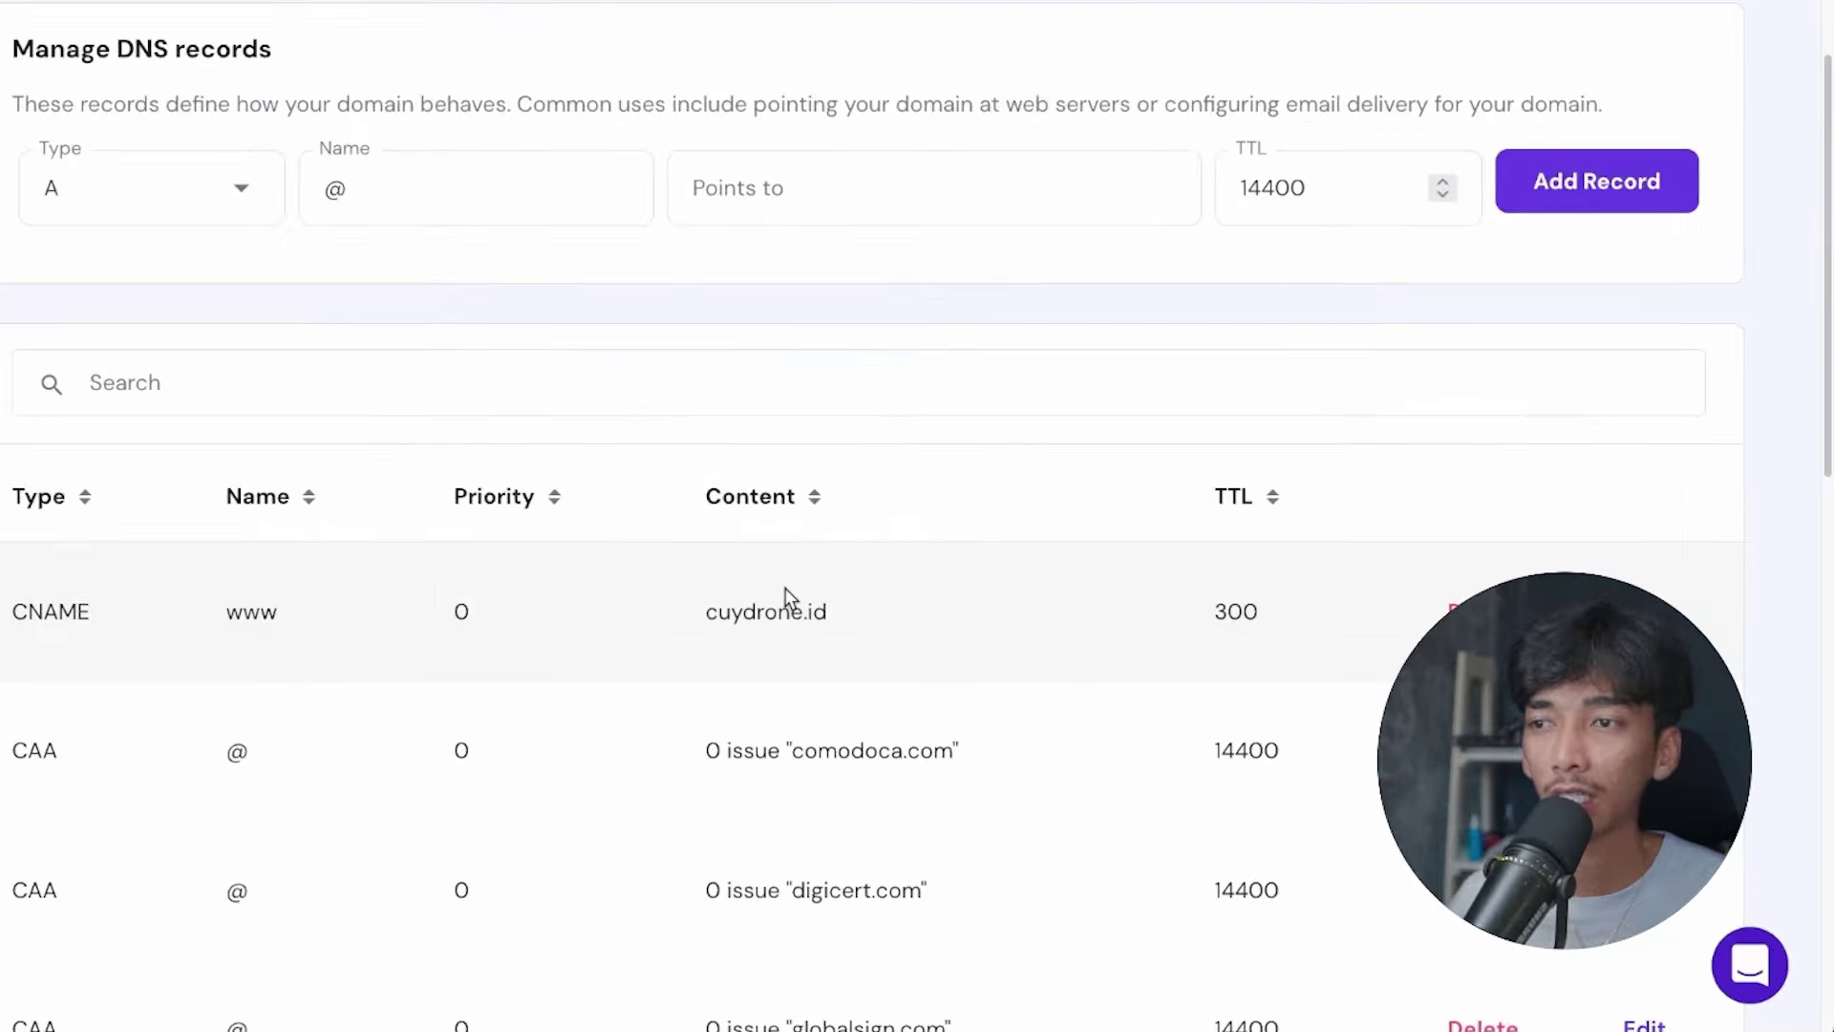
triple_click(712, 612)
left_click_drag(970, 712, 1055, 707)
left_click_drag(487, 705, 441, 705)
left_click(614, 705)
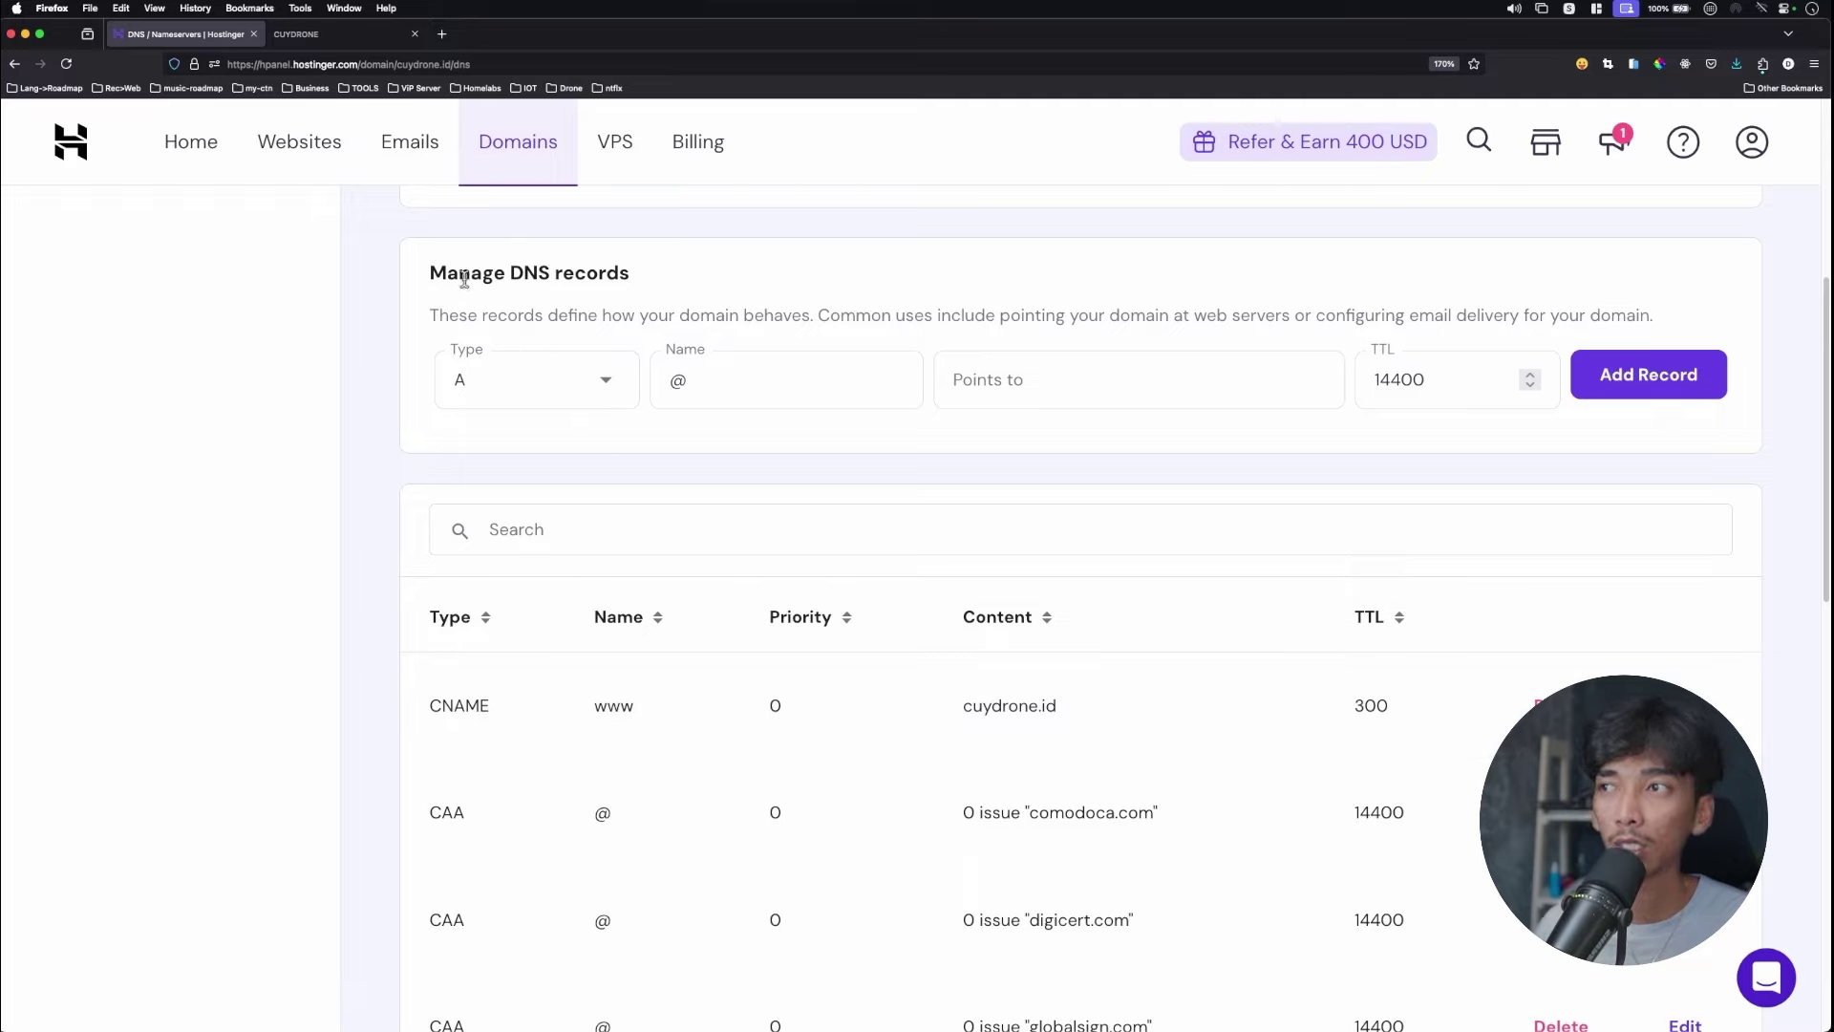
left_click_drag(460, 277, 554, 277)
left_click(616, 296)
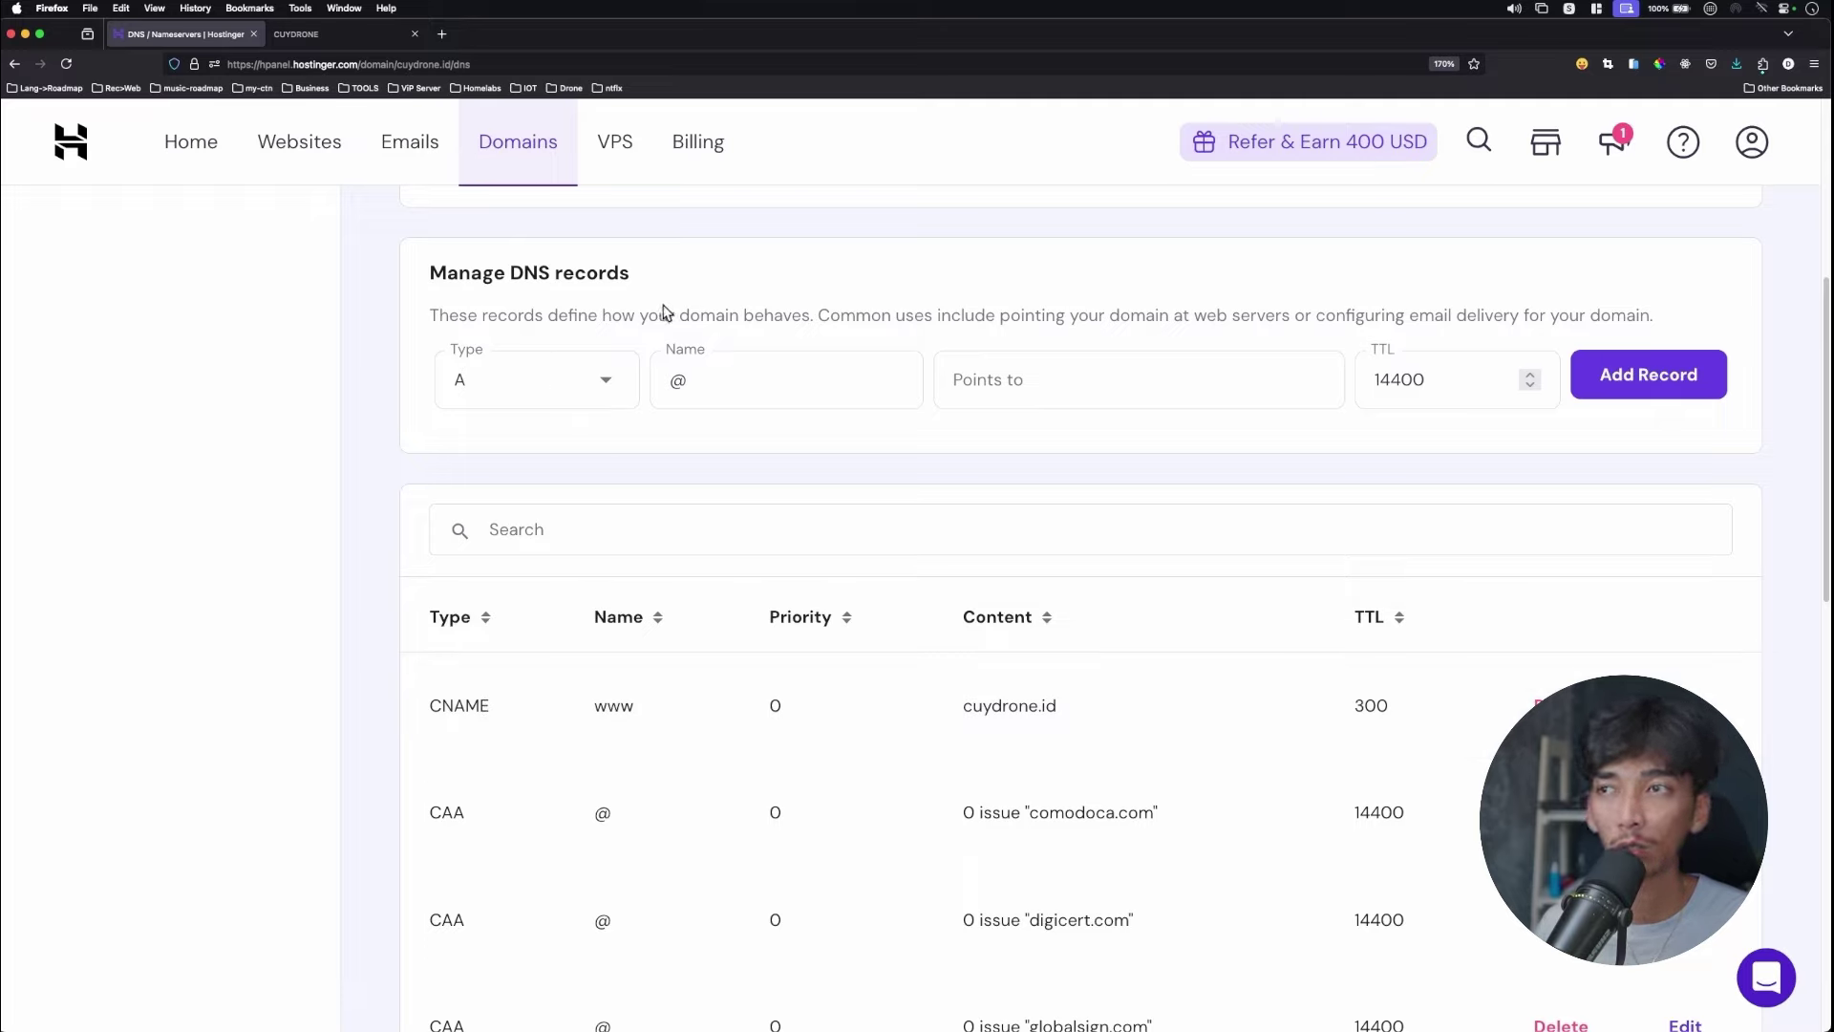
Add an A record for @ pointing to the pasted VPS IP address.
left_click_drag(697, 379, 664, 380)
left_click(700, 381)
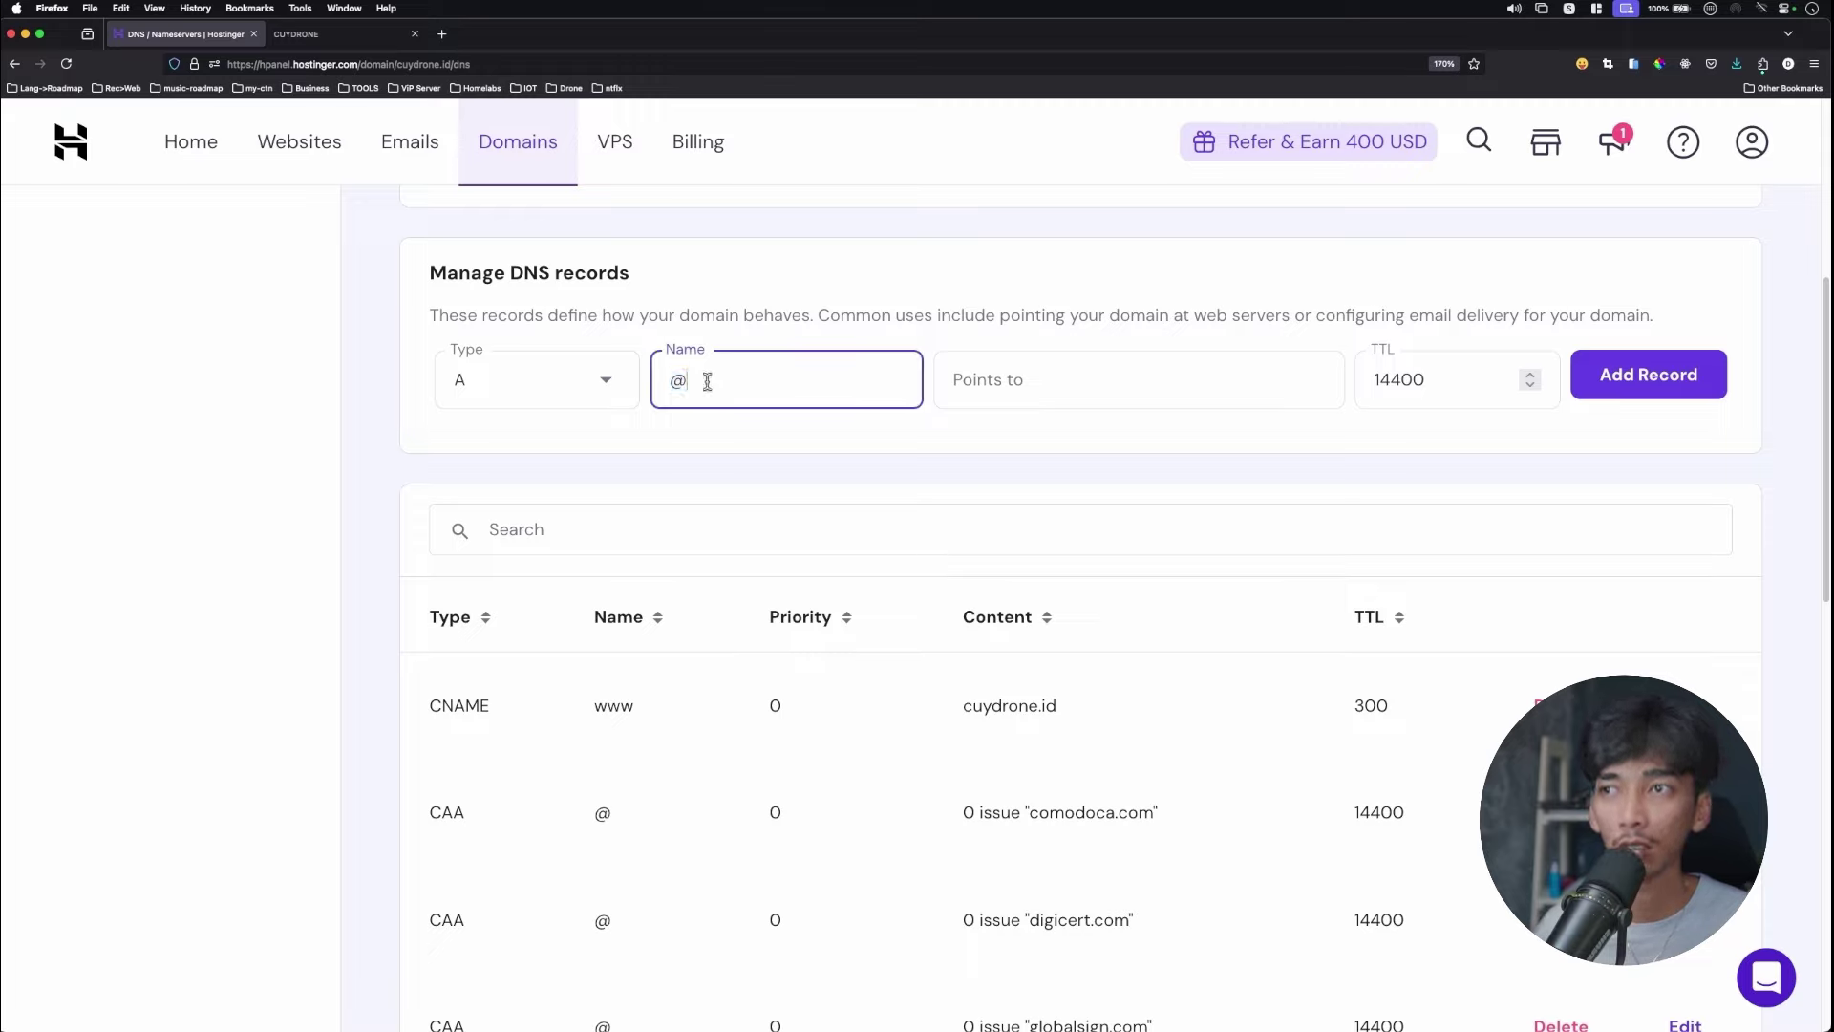
left_click(1021, 382)
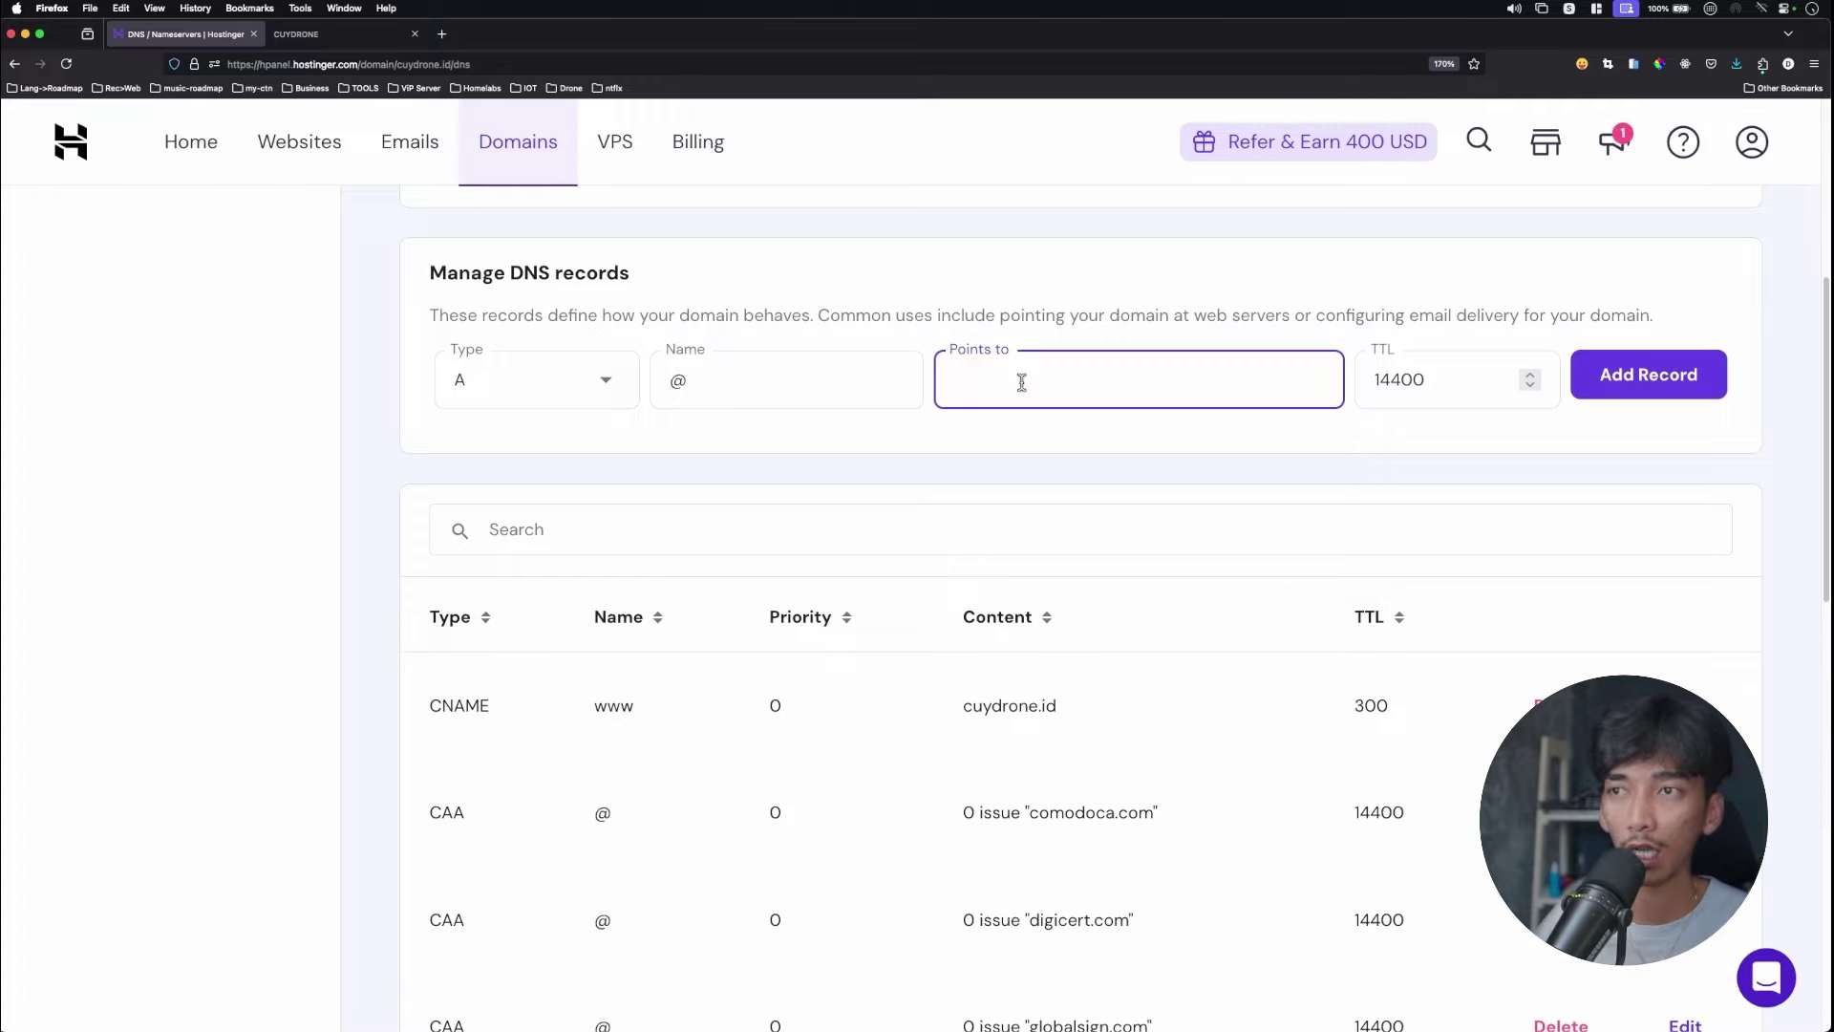
key("super+v")
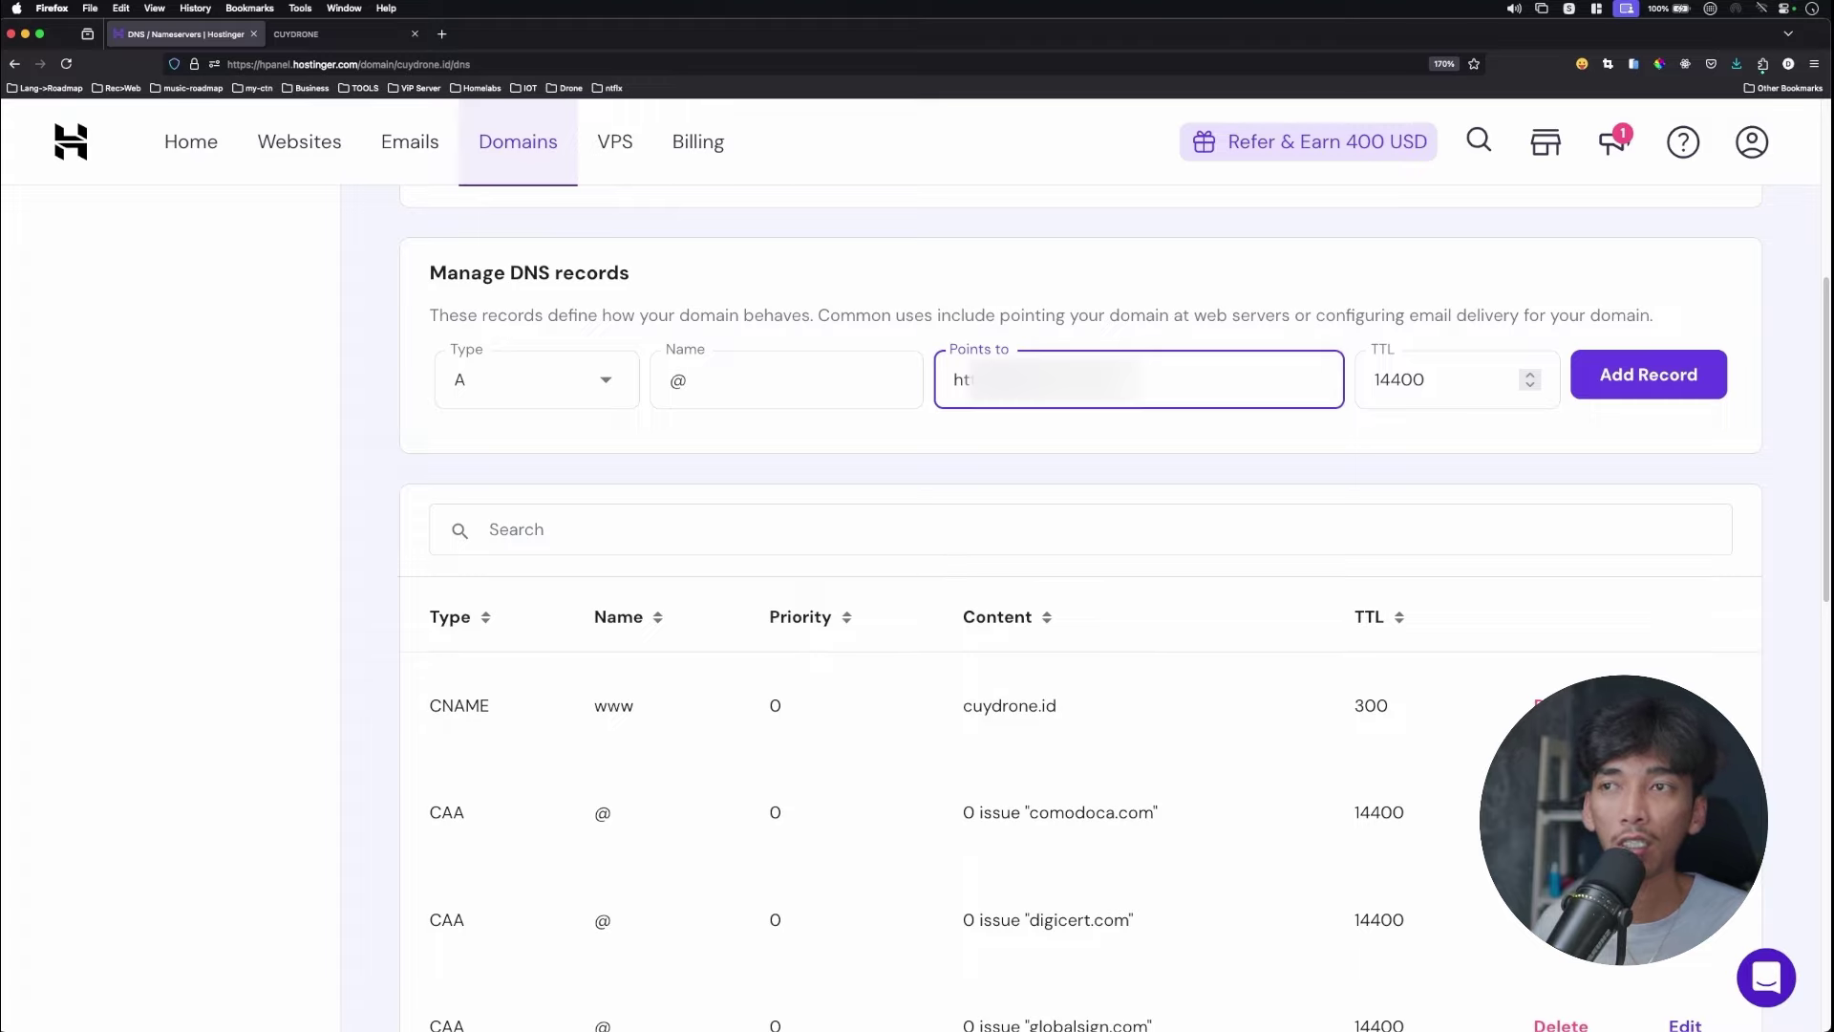
key("super+a")
key("super+v")
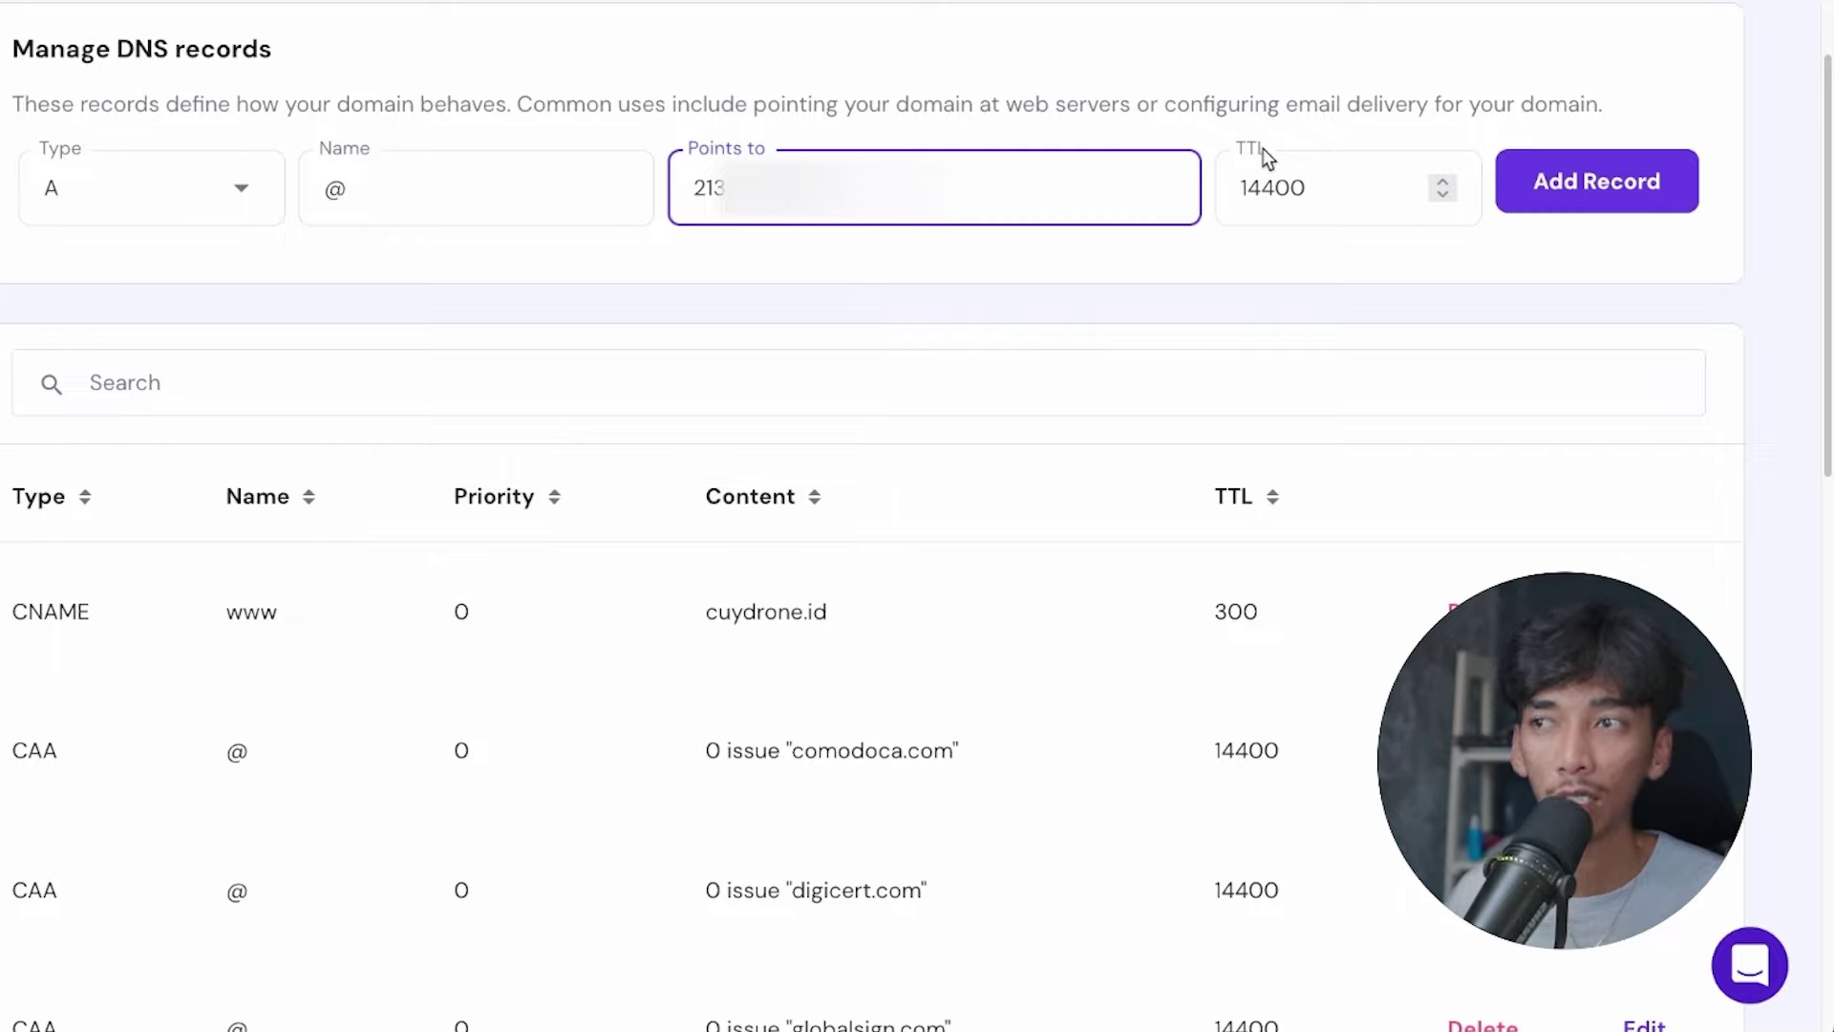
left_click(1583, 187)
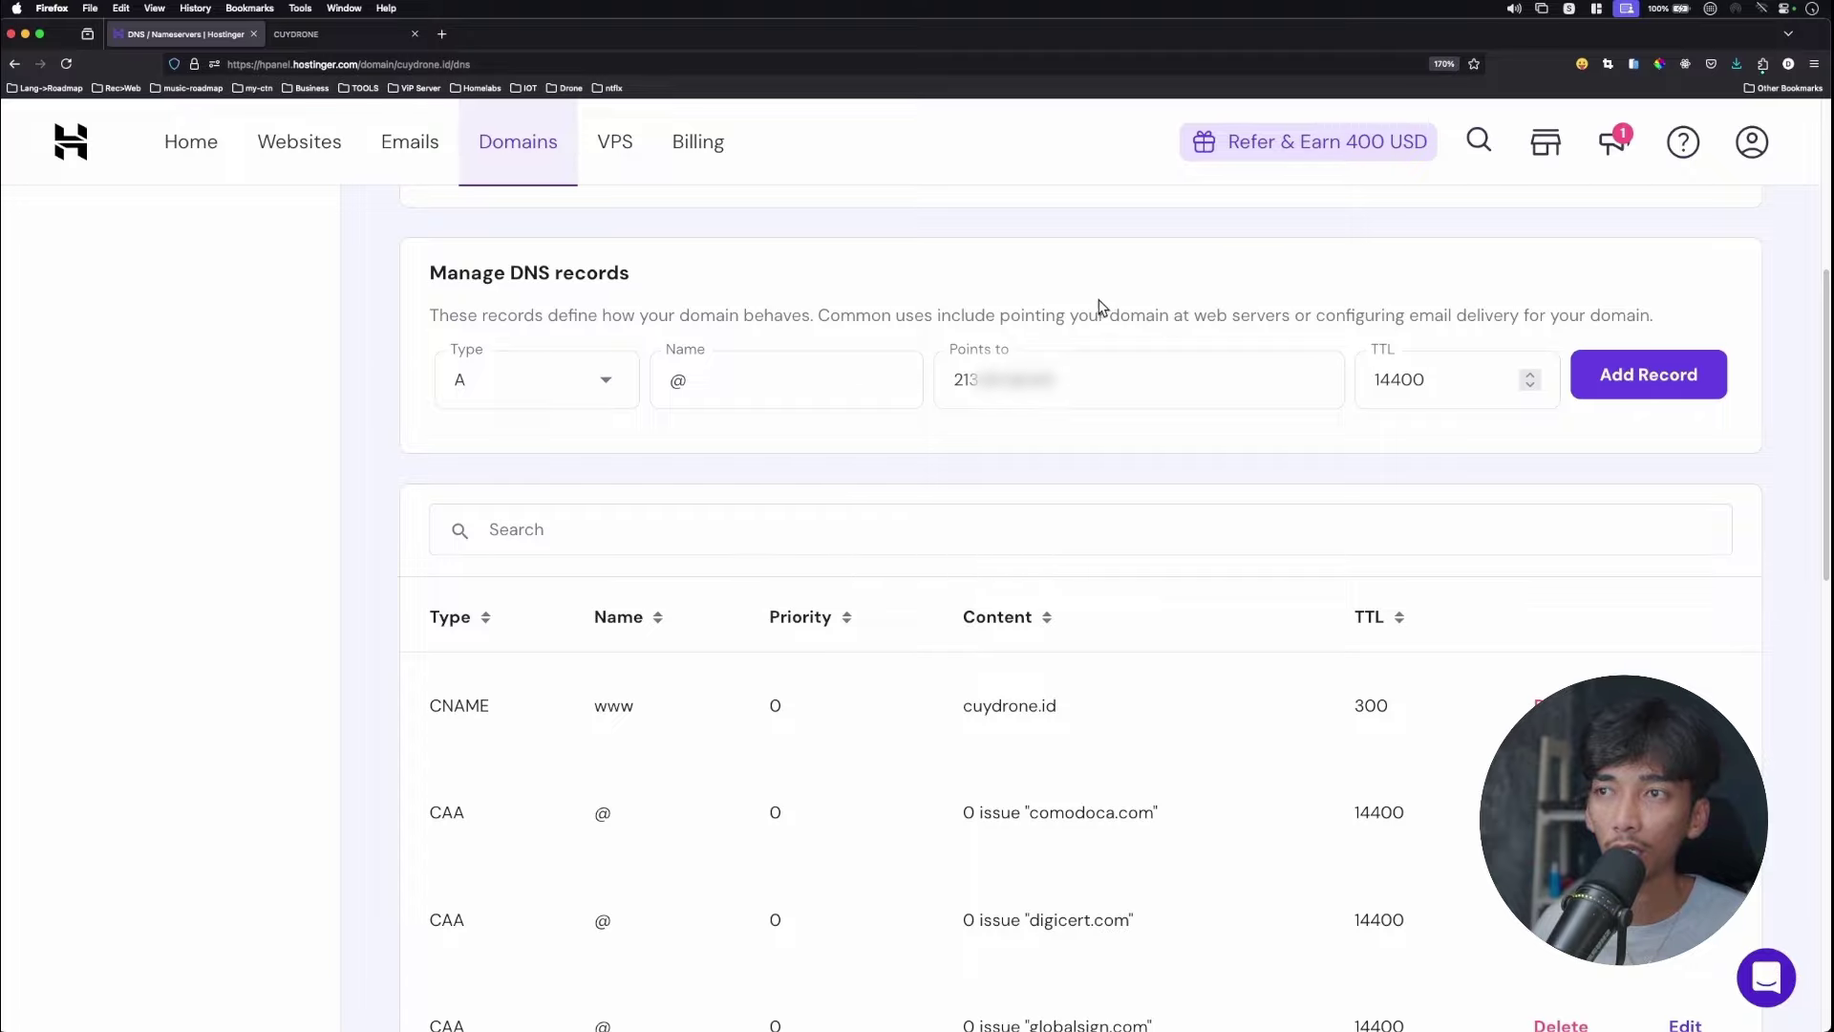
Verify the new @ A record in cuydrone.id's DNS list, then return to the cuydrone staging site.
scroll(995, 405, "down", 5)
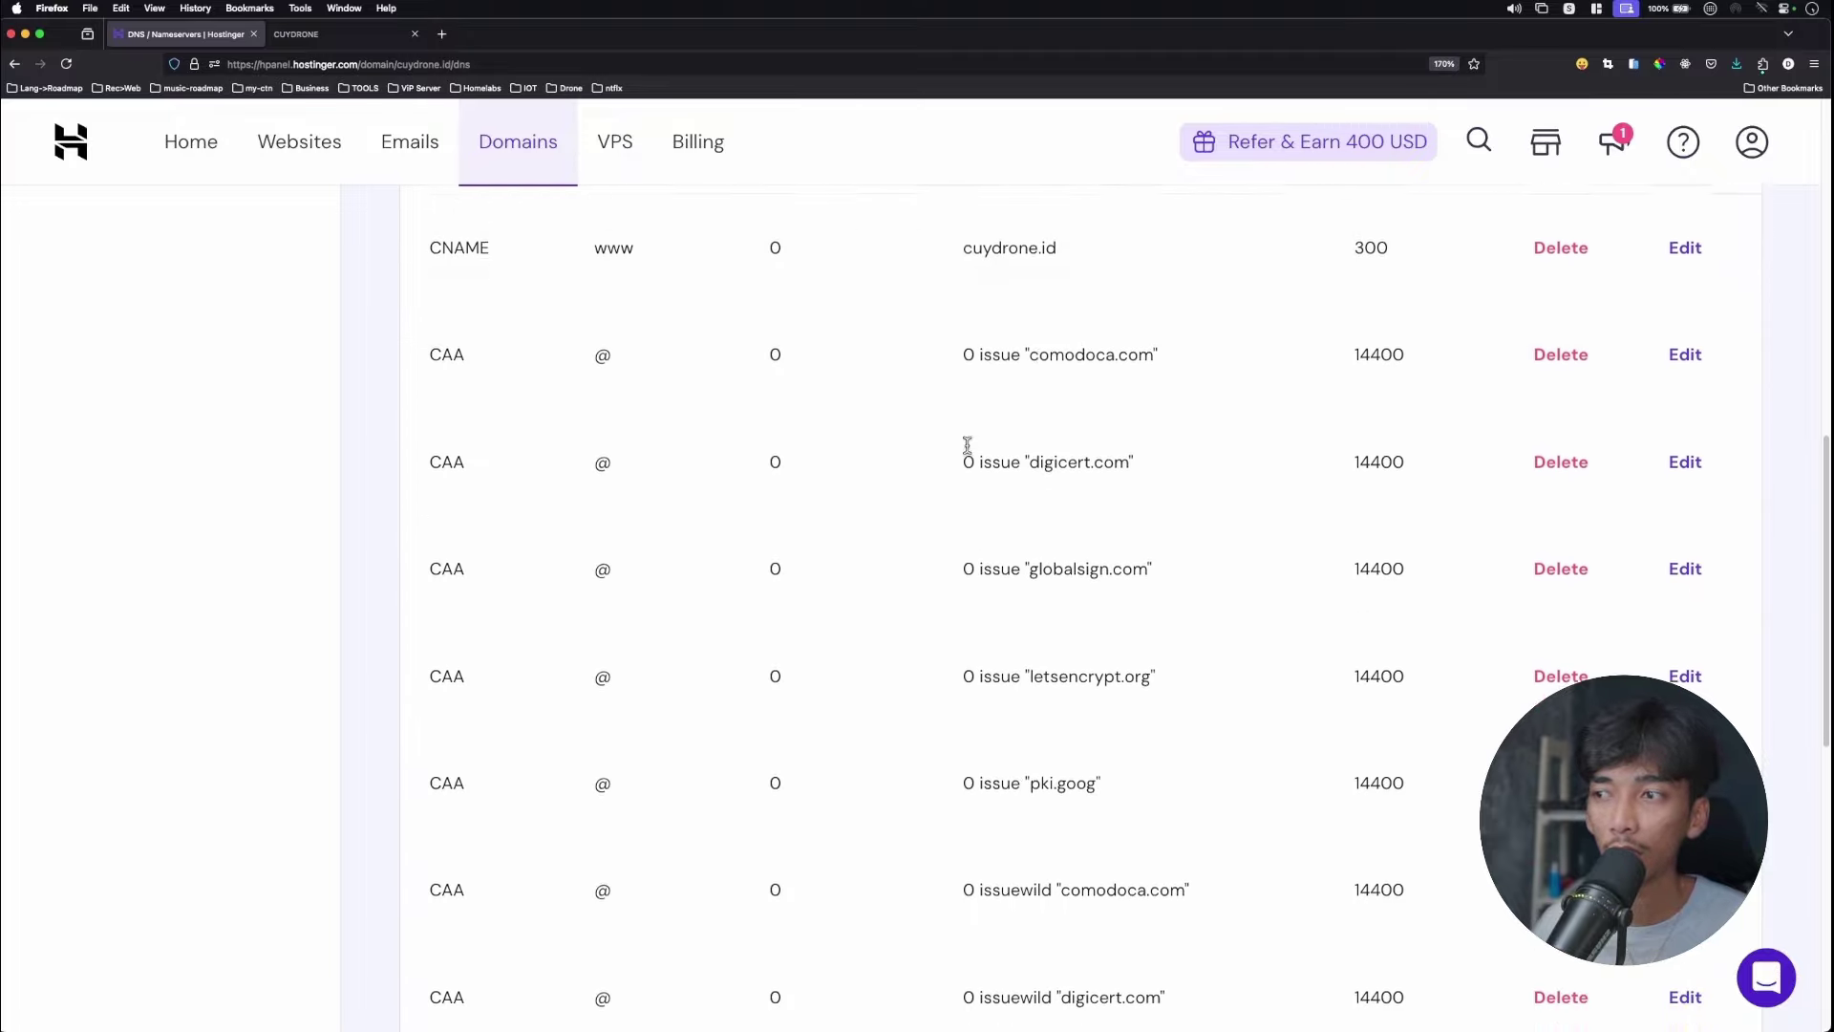
scroll(967, 444, "down", 6)
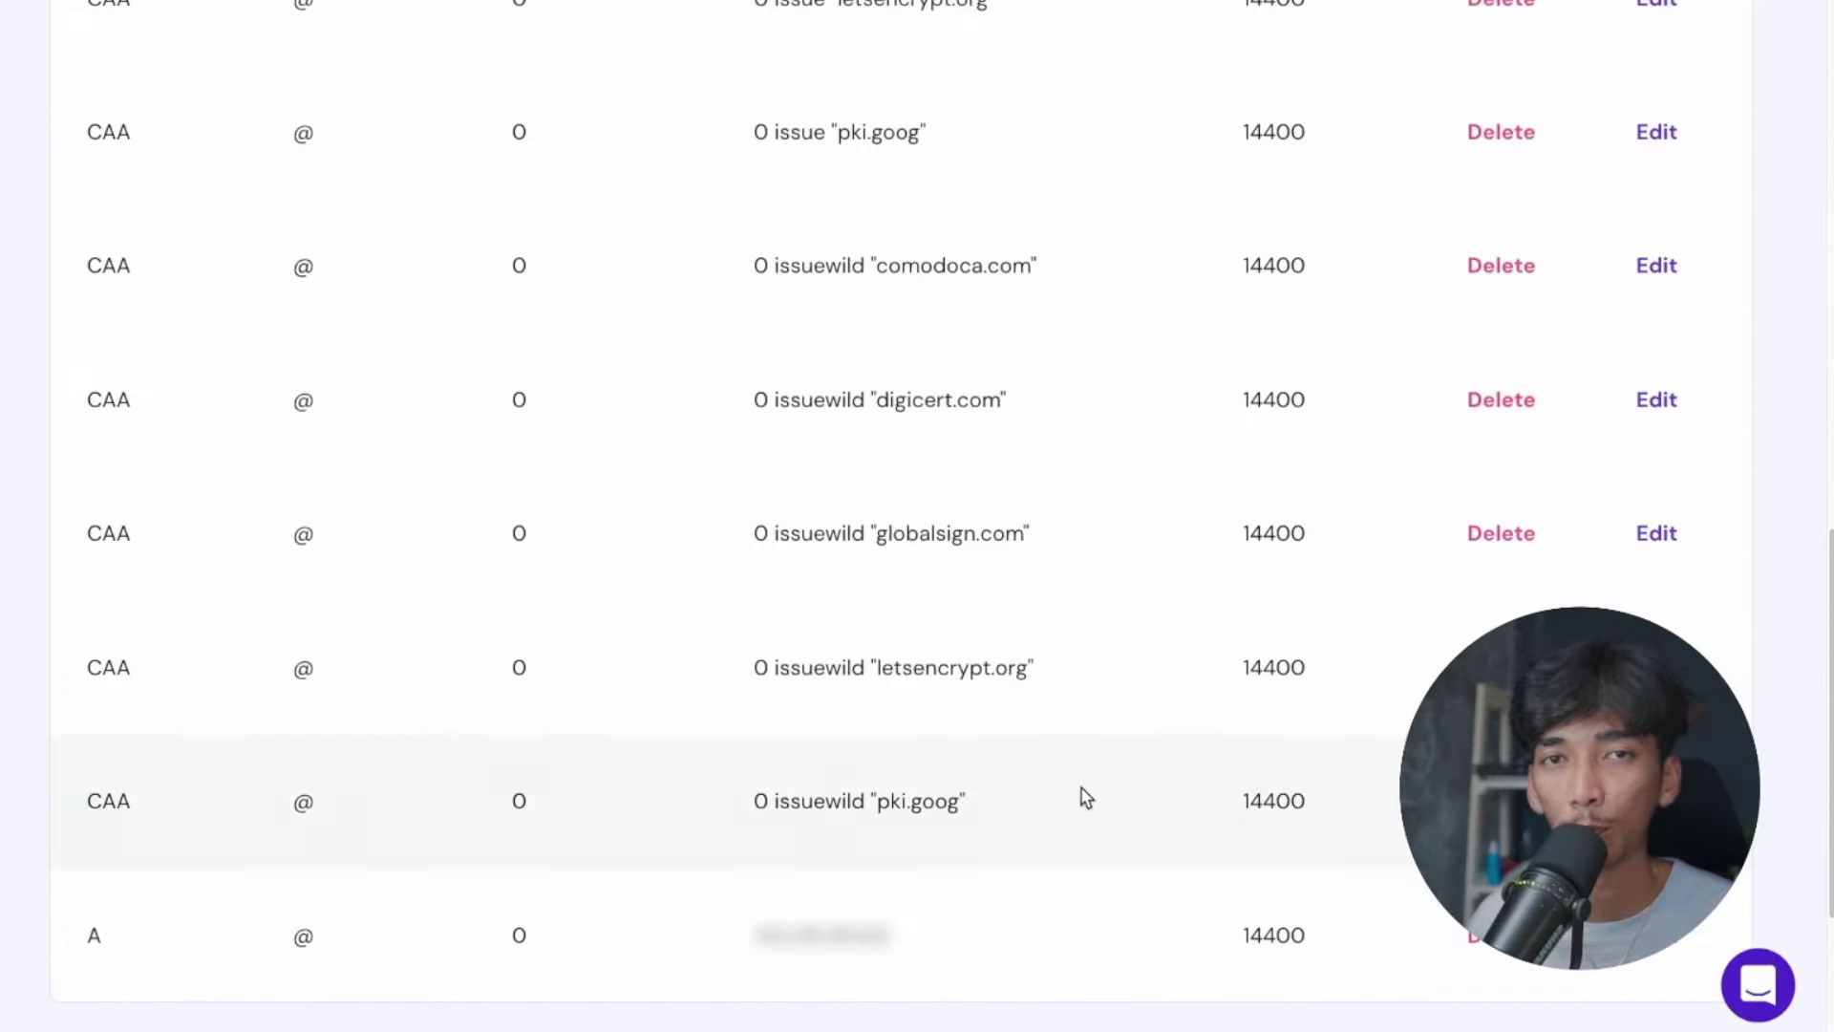
scroll(1086, 798, "up", 4)
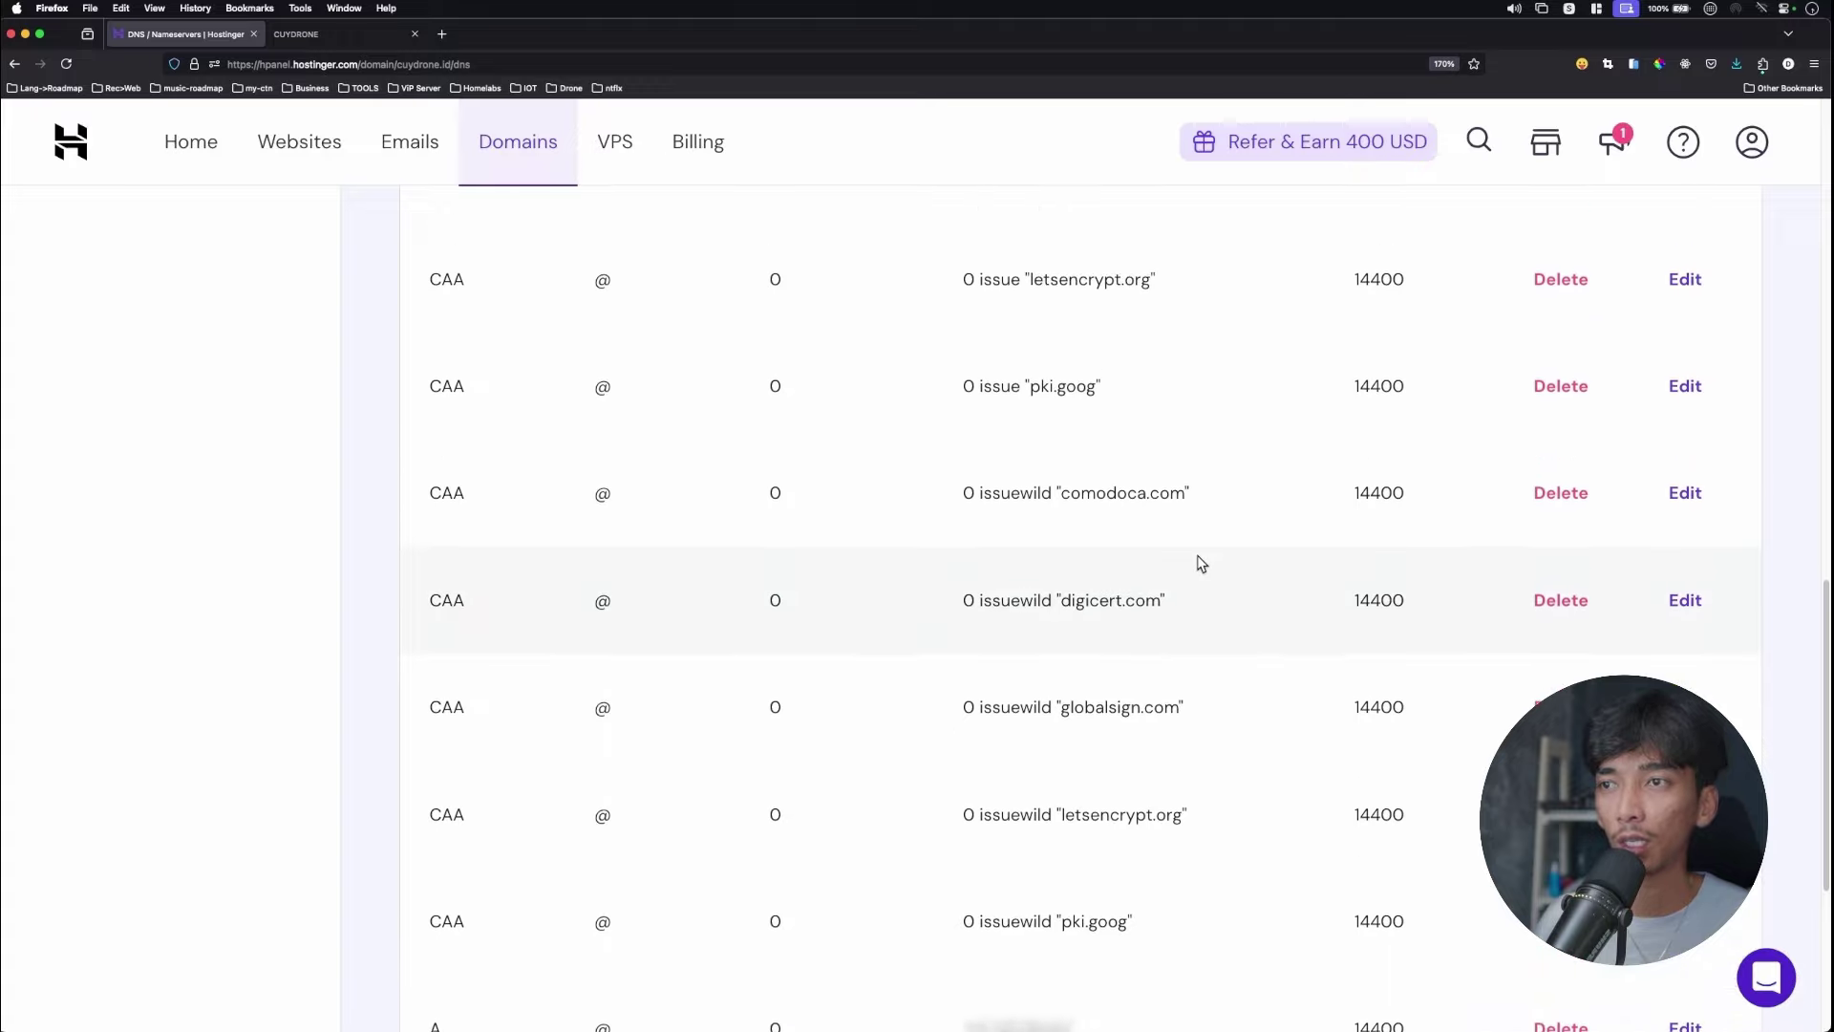
scroll(1201, 562, "up", 1)
left_click(346, 40)
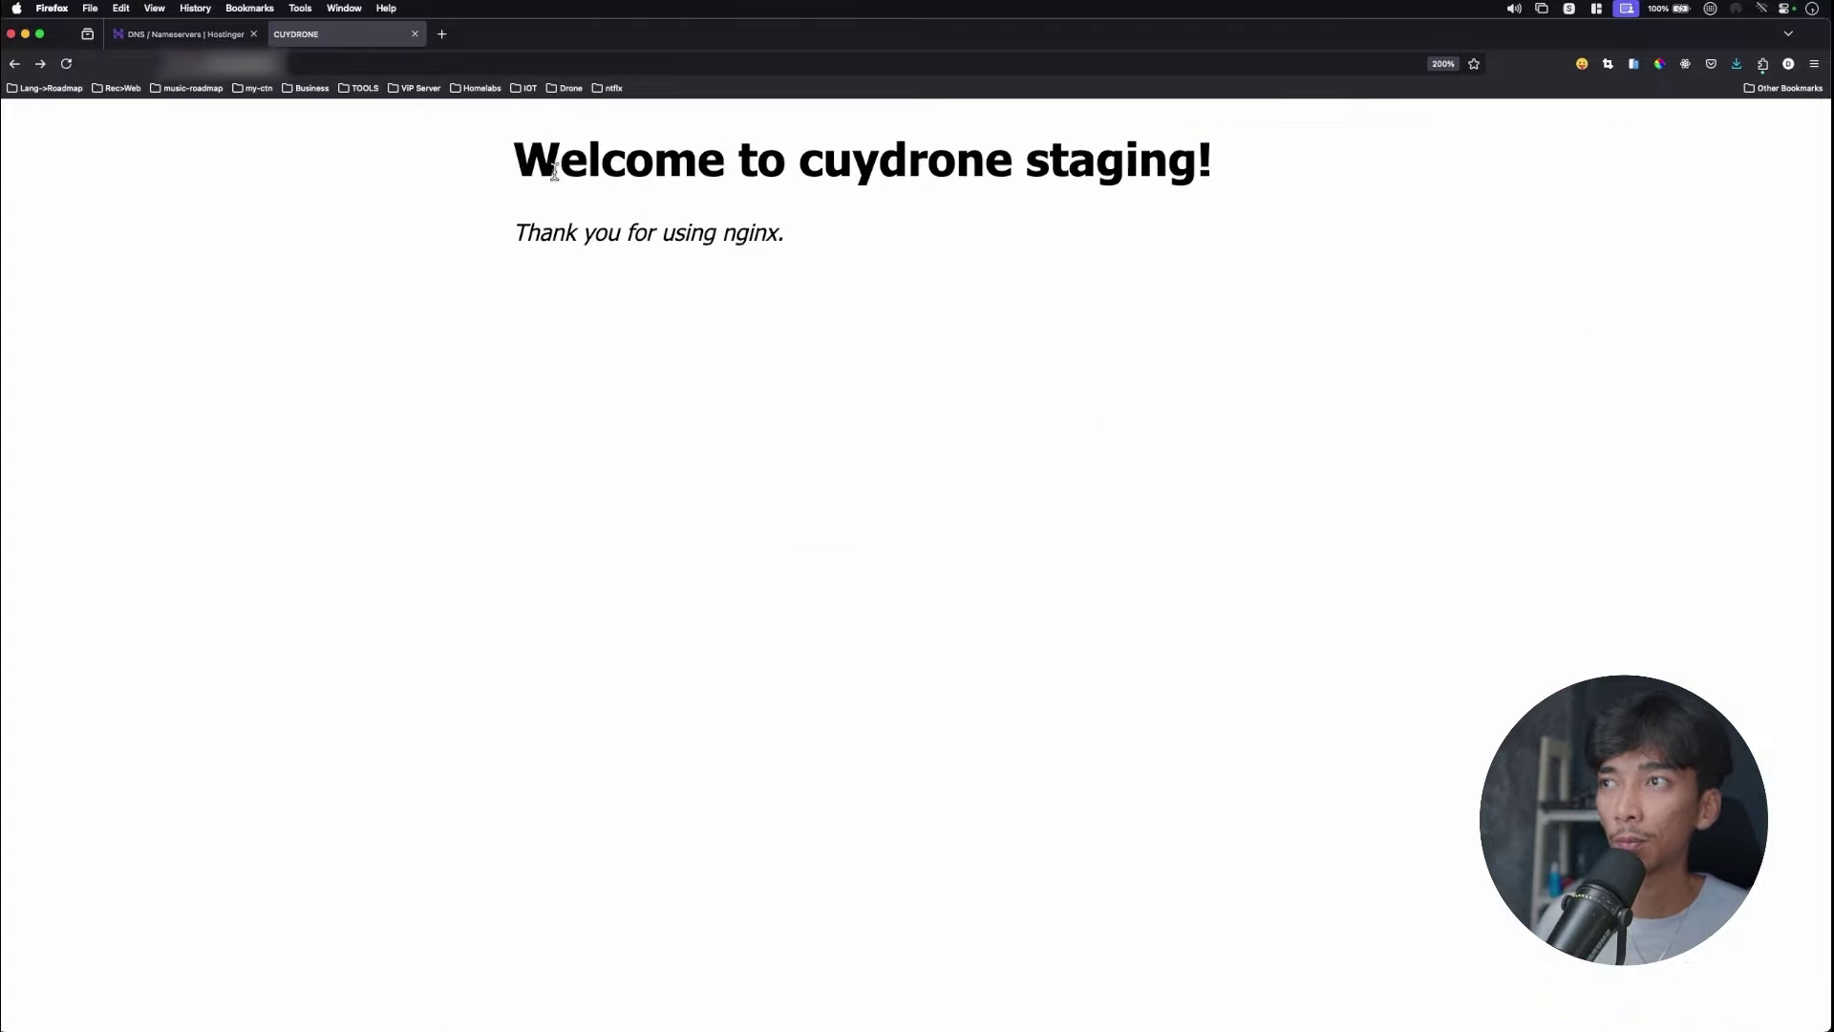
Load cuydrone.id in the browser and enlarge the page to 300%.
left_click_drag(520, 158, 933, 246)
left_click(970, 251)
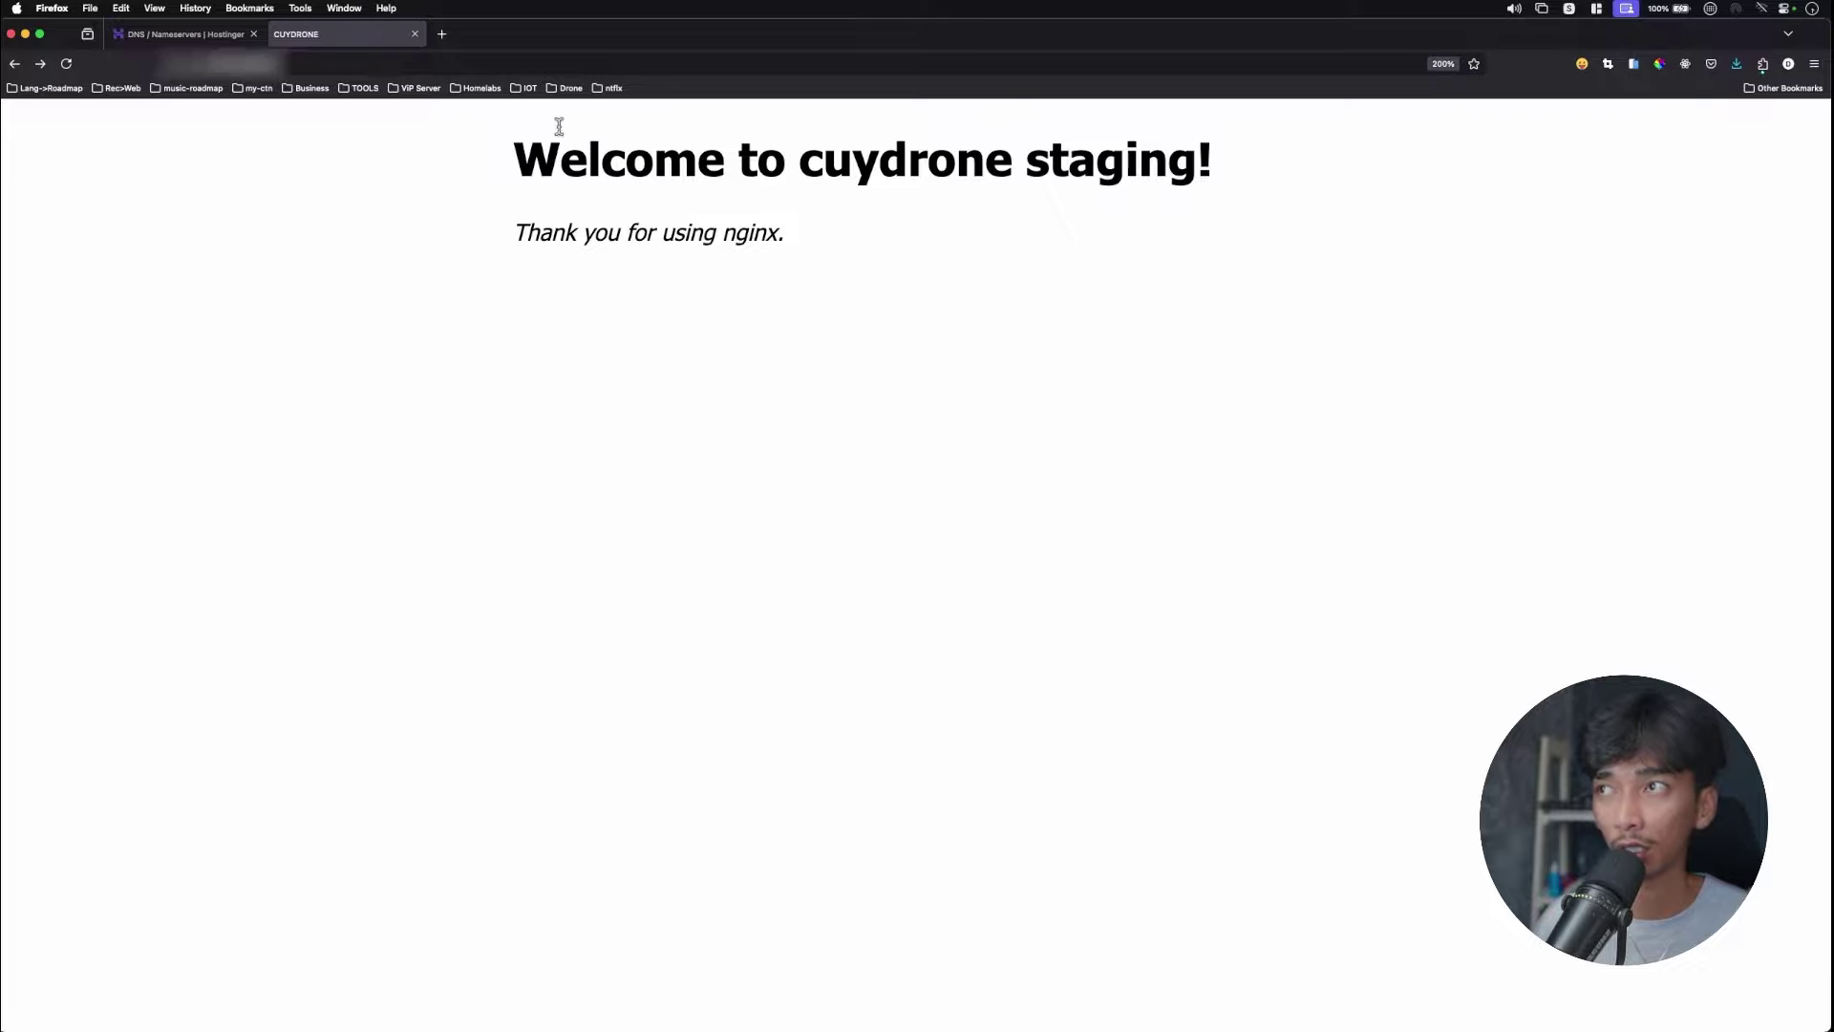
left_click(586, 64)
type("cuydro")
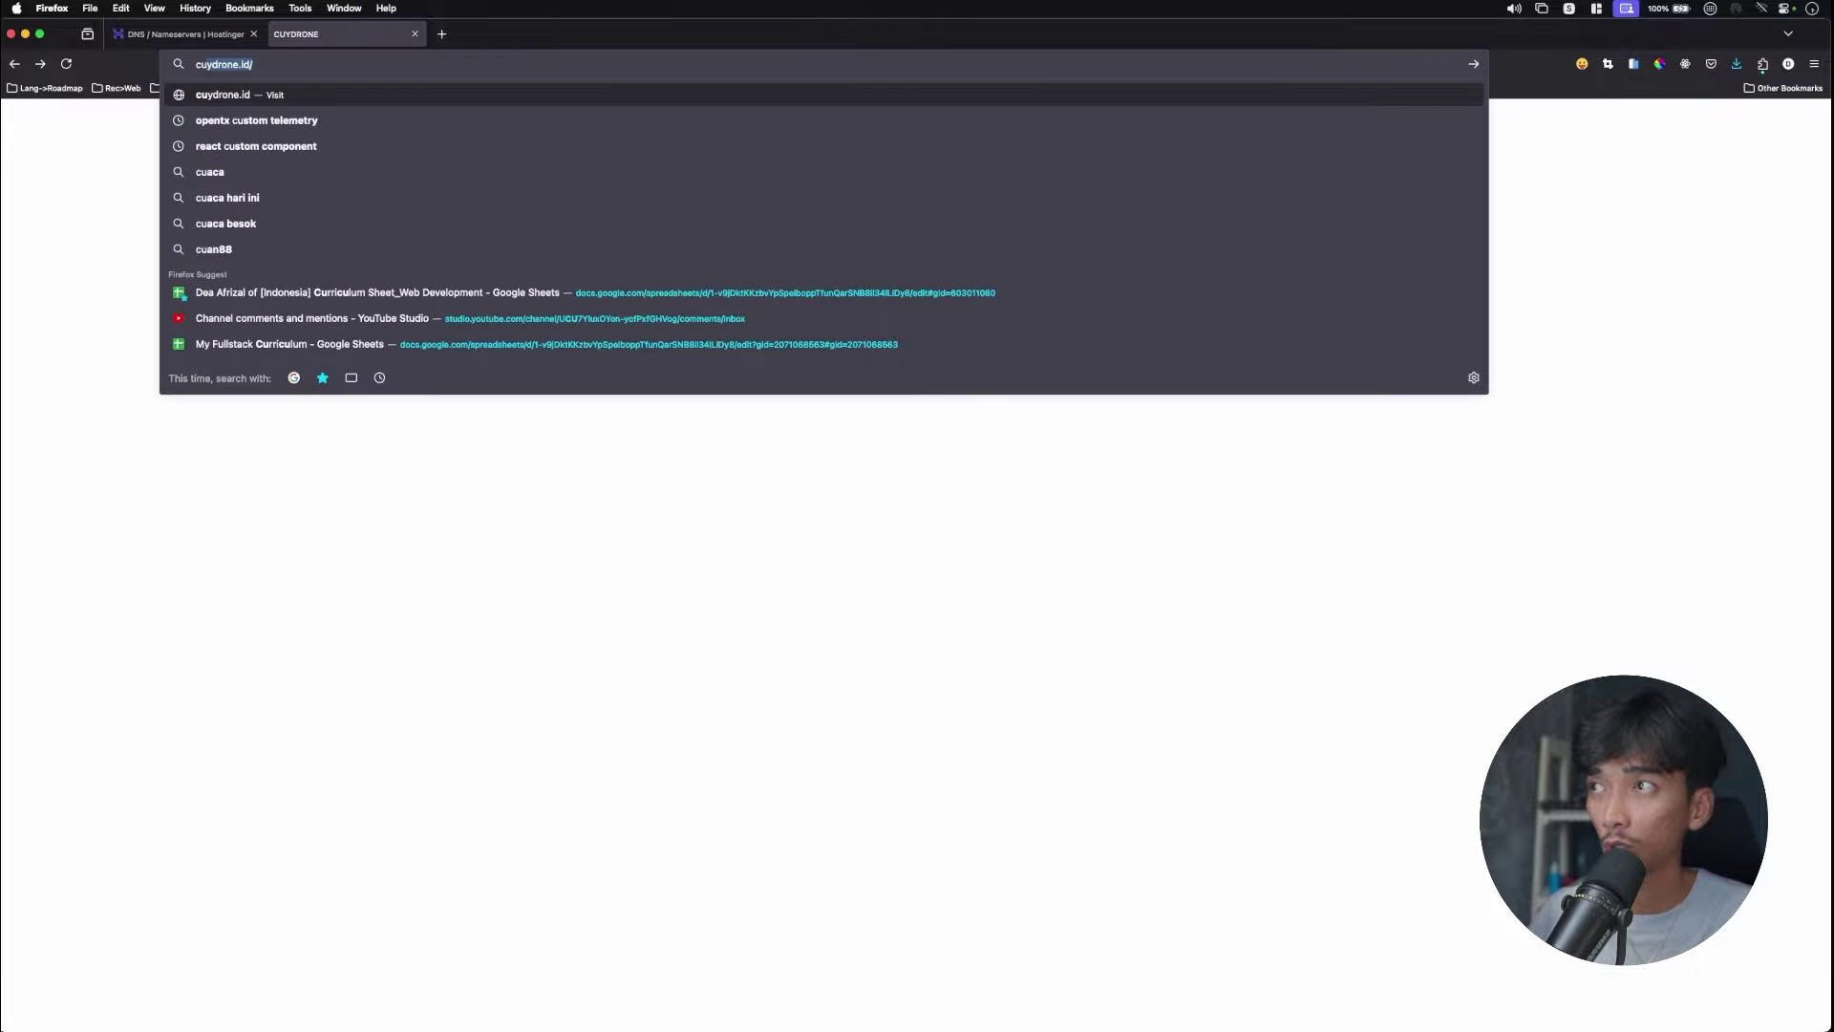
type("ne")
key("Return")
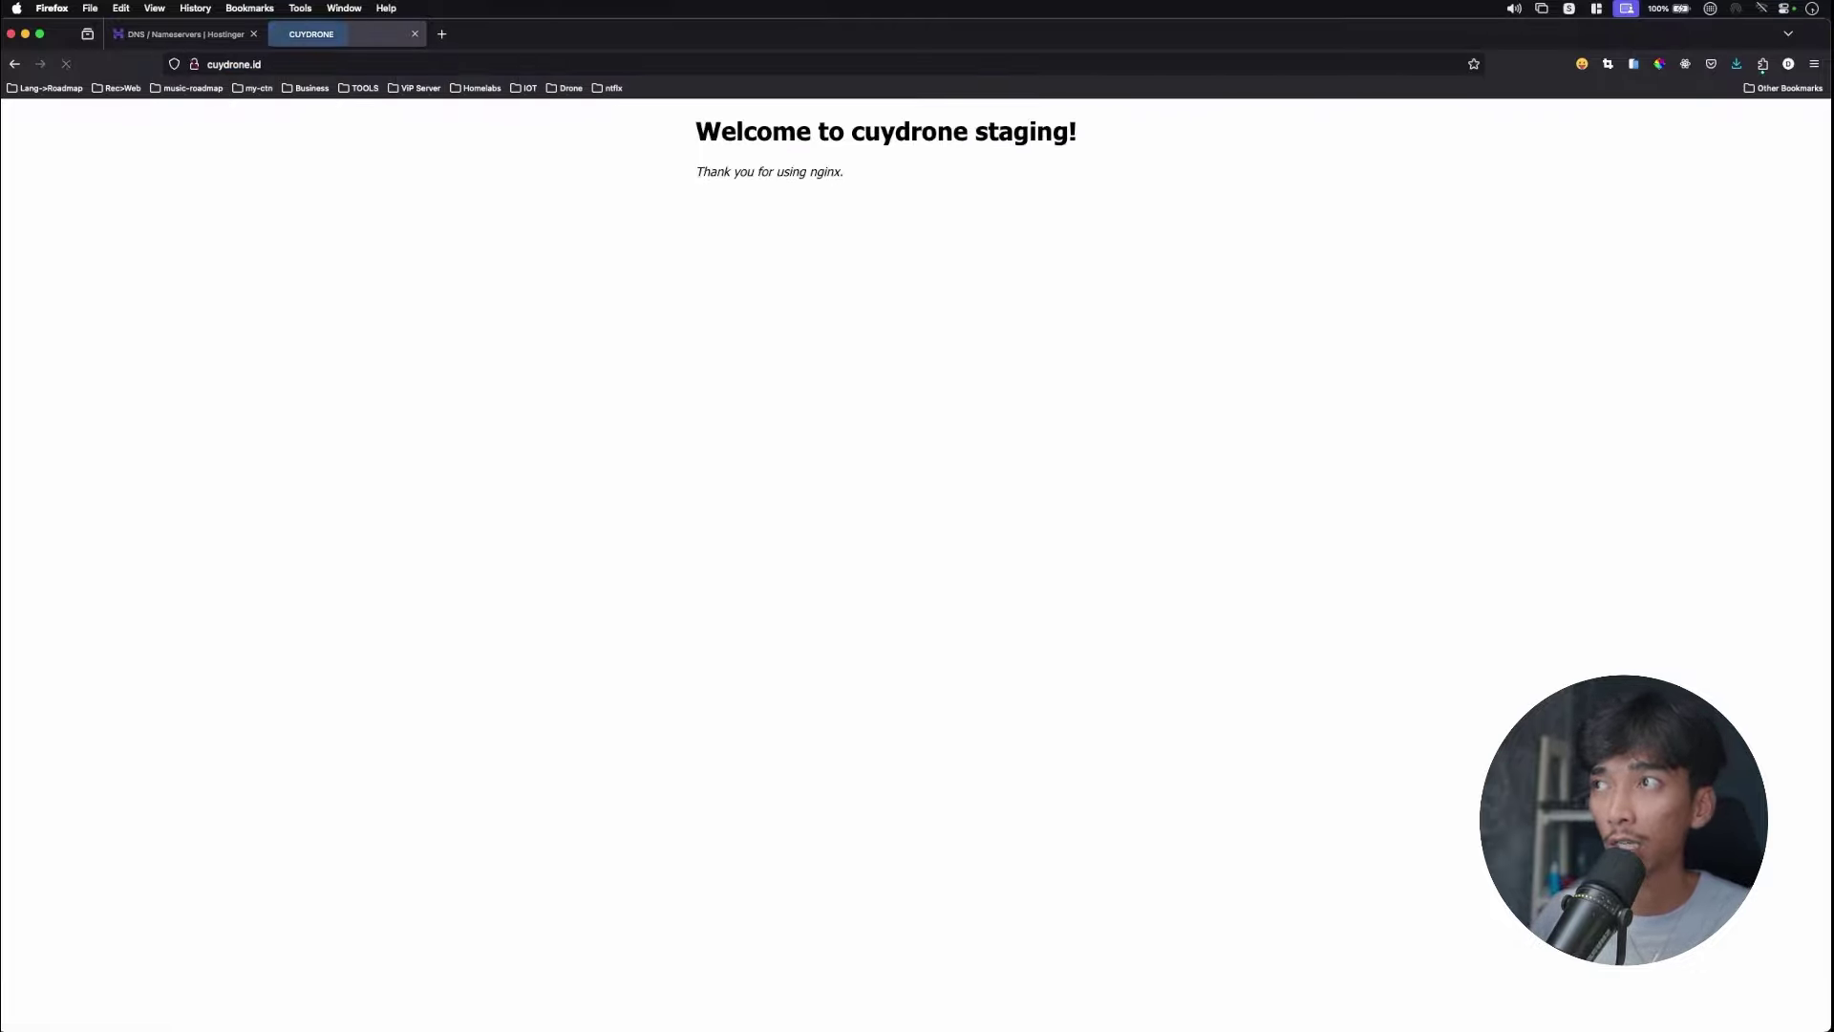
key("super+equal")
key("super+equal")
key("super+equal")
key("super+equal")
key("super+equal")
key("super+equal")
key("super+equal")
key("super+equal")
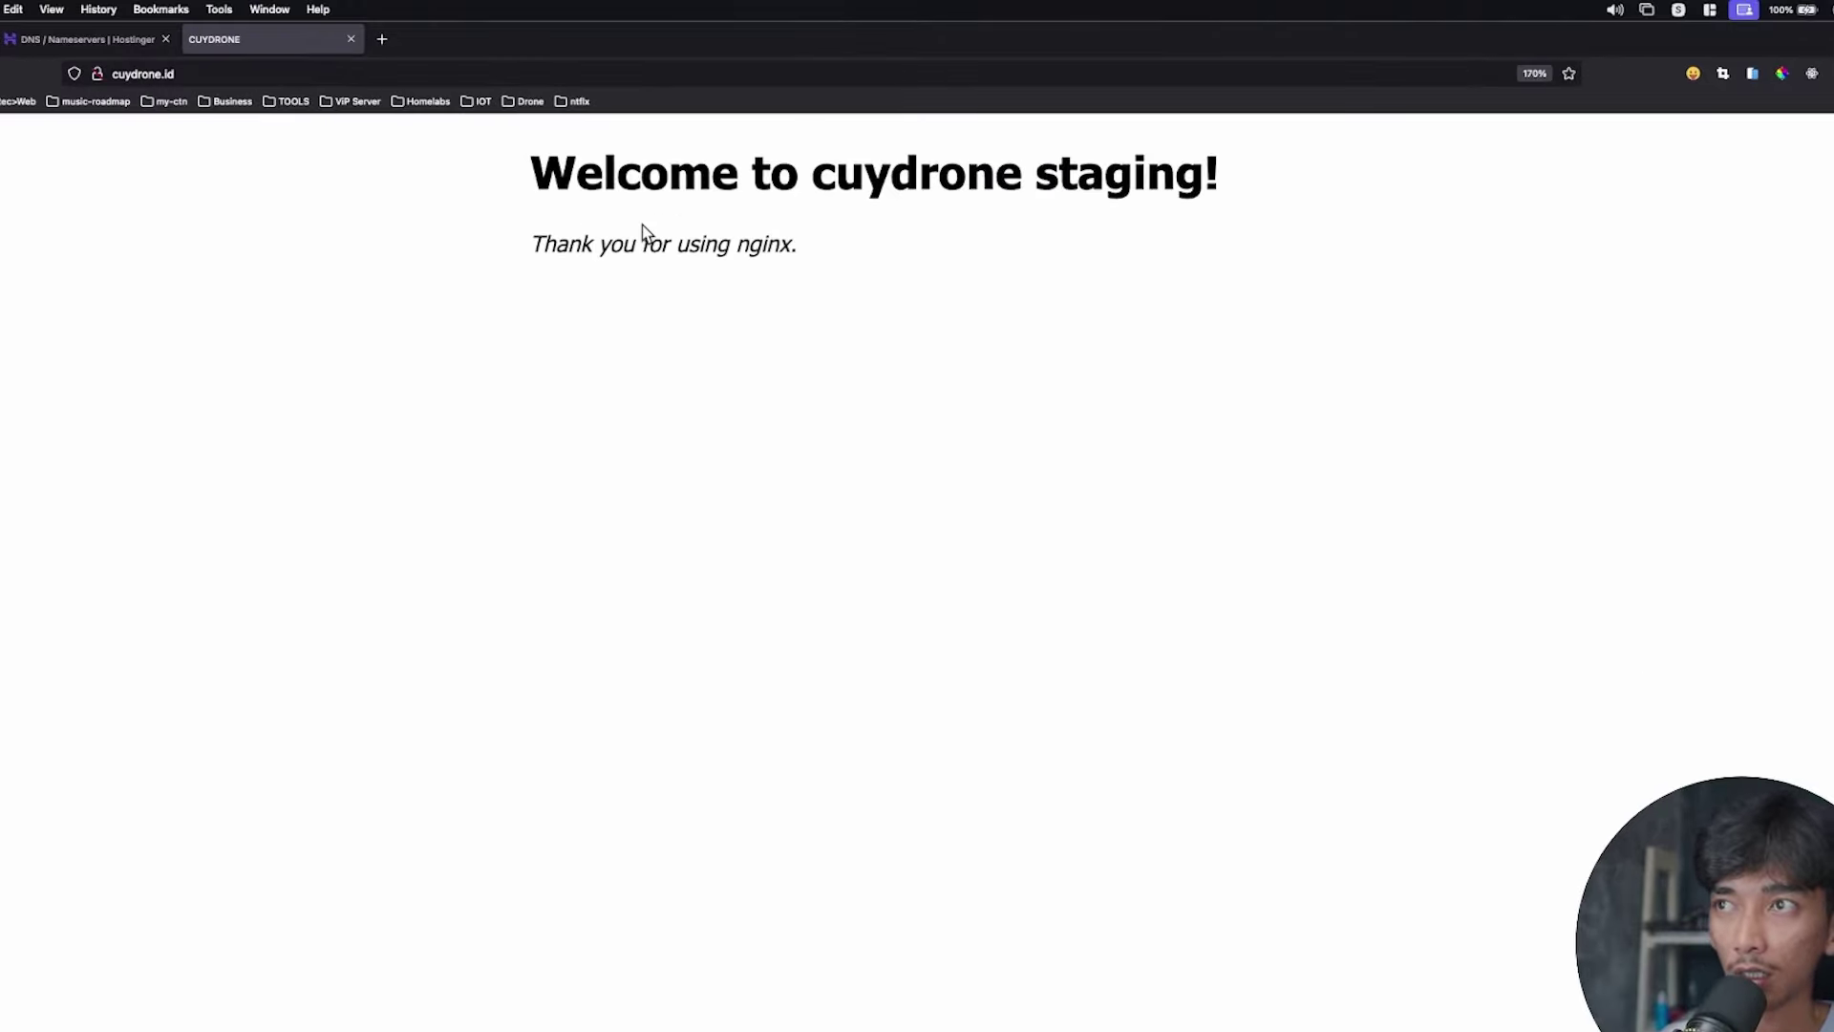
Highlight the 'Welcome to cuydrone staging!' text, then go back to Hostinger's DNS settings.
left_click_drag(427, 224, 1172, 376)
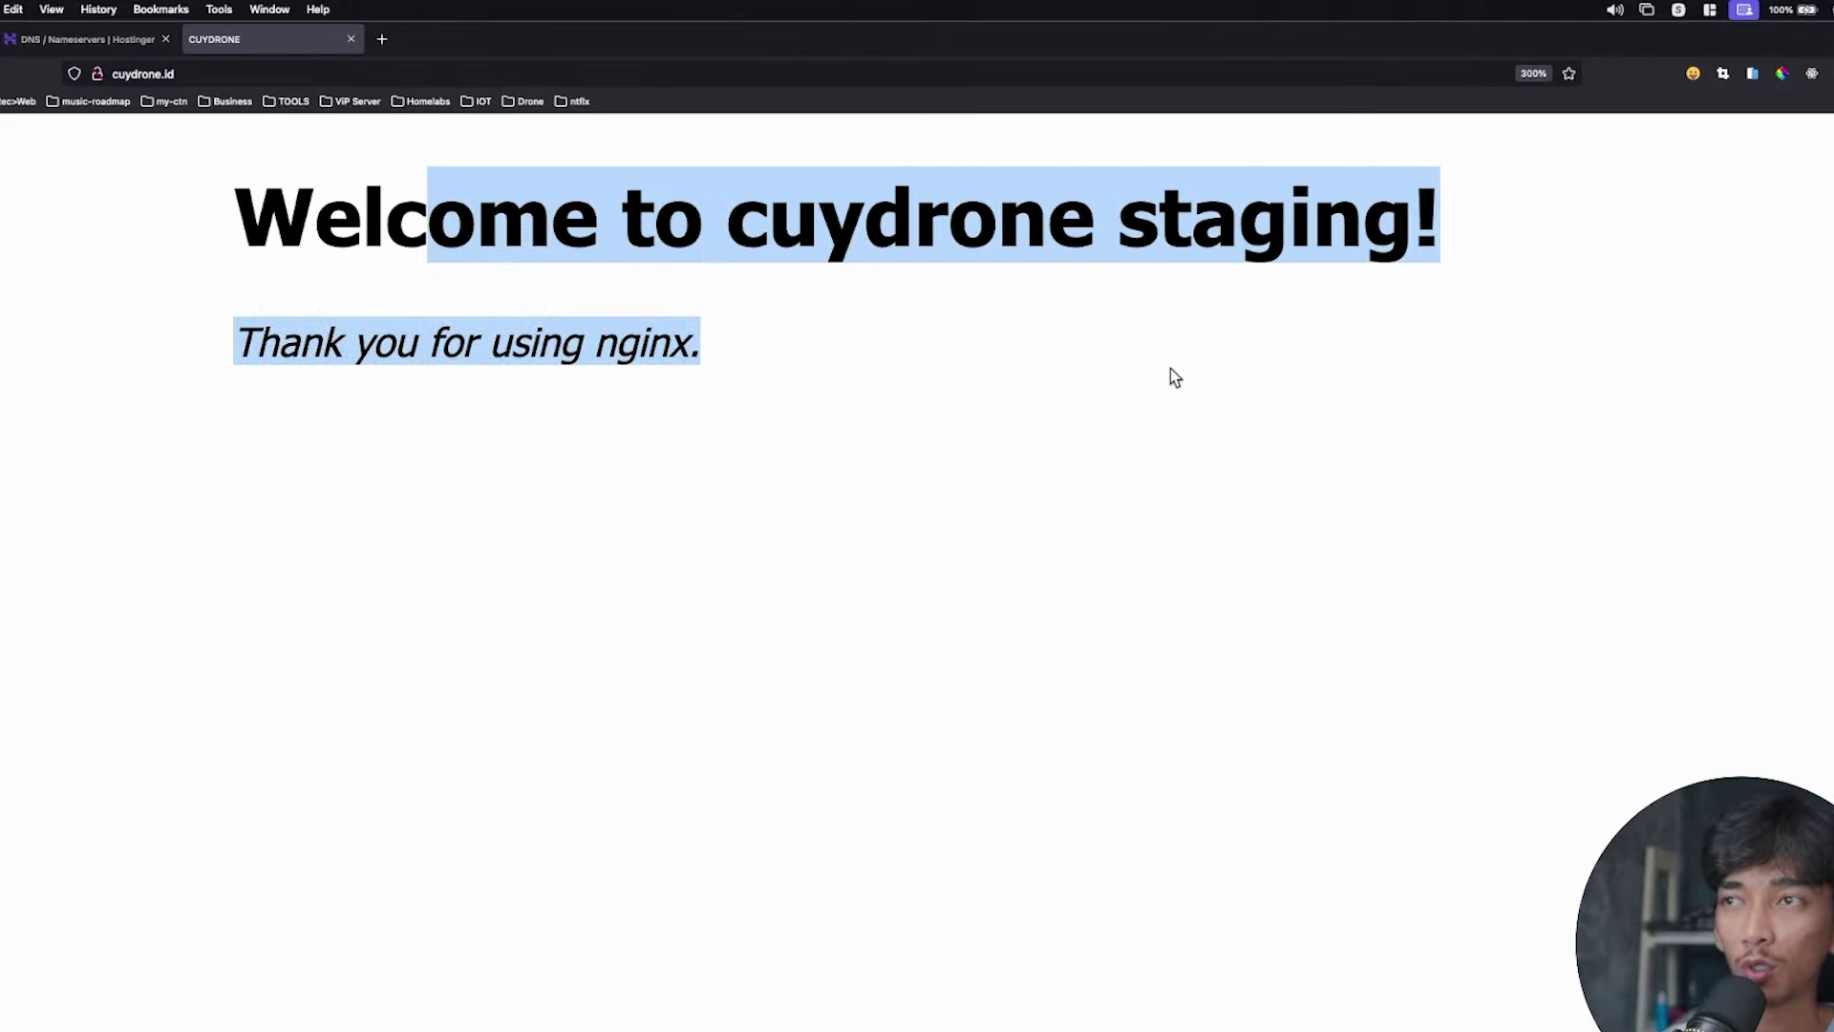
left_click(692, 406)
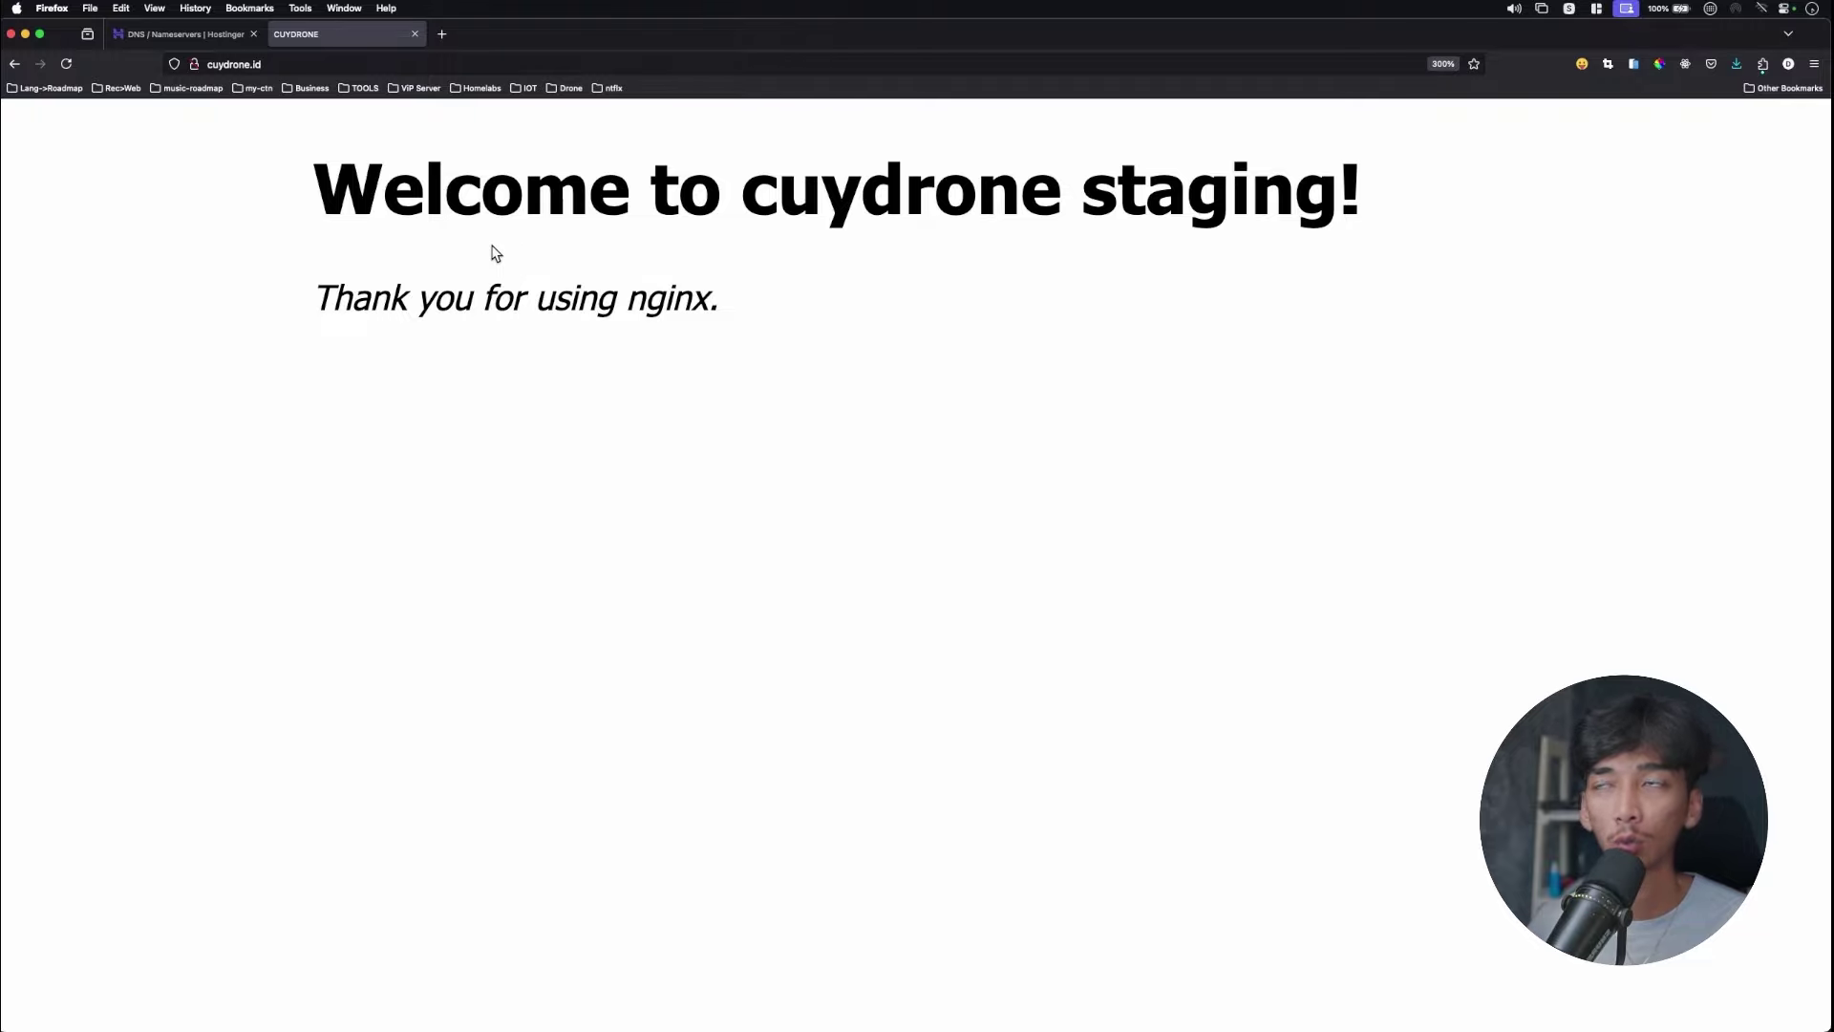
left_click(206, 38)
Scroll back up to the top of the cuydrone.id nginx staging page.
scroll(888, 382, "up", 15)
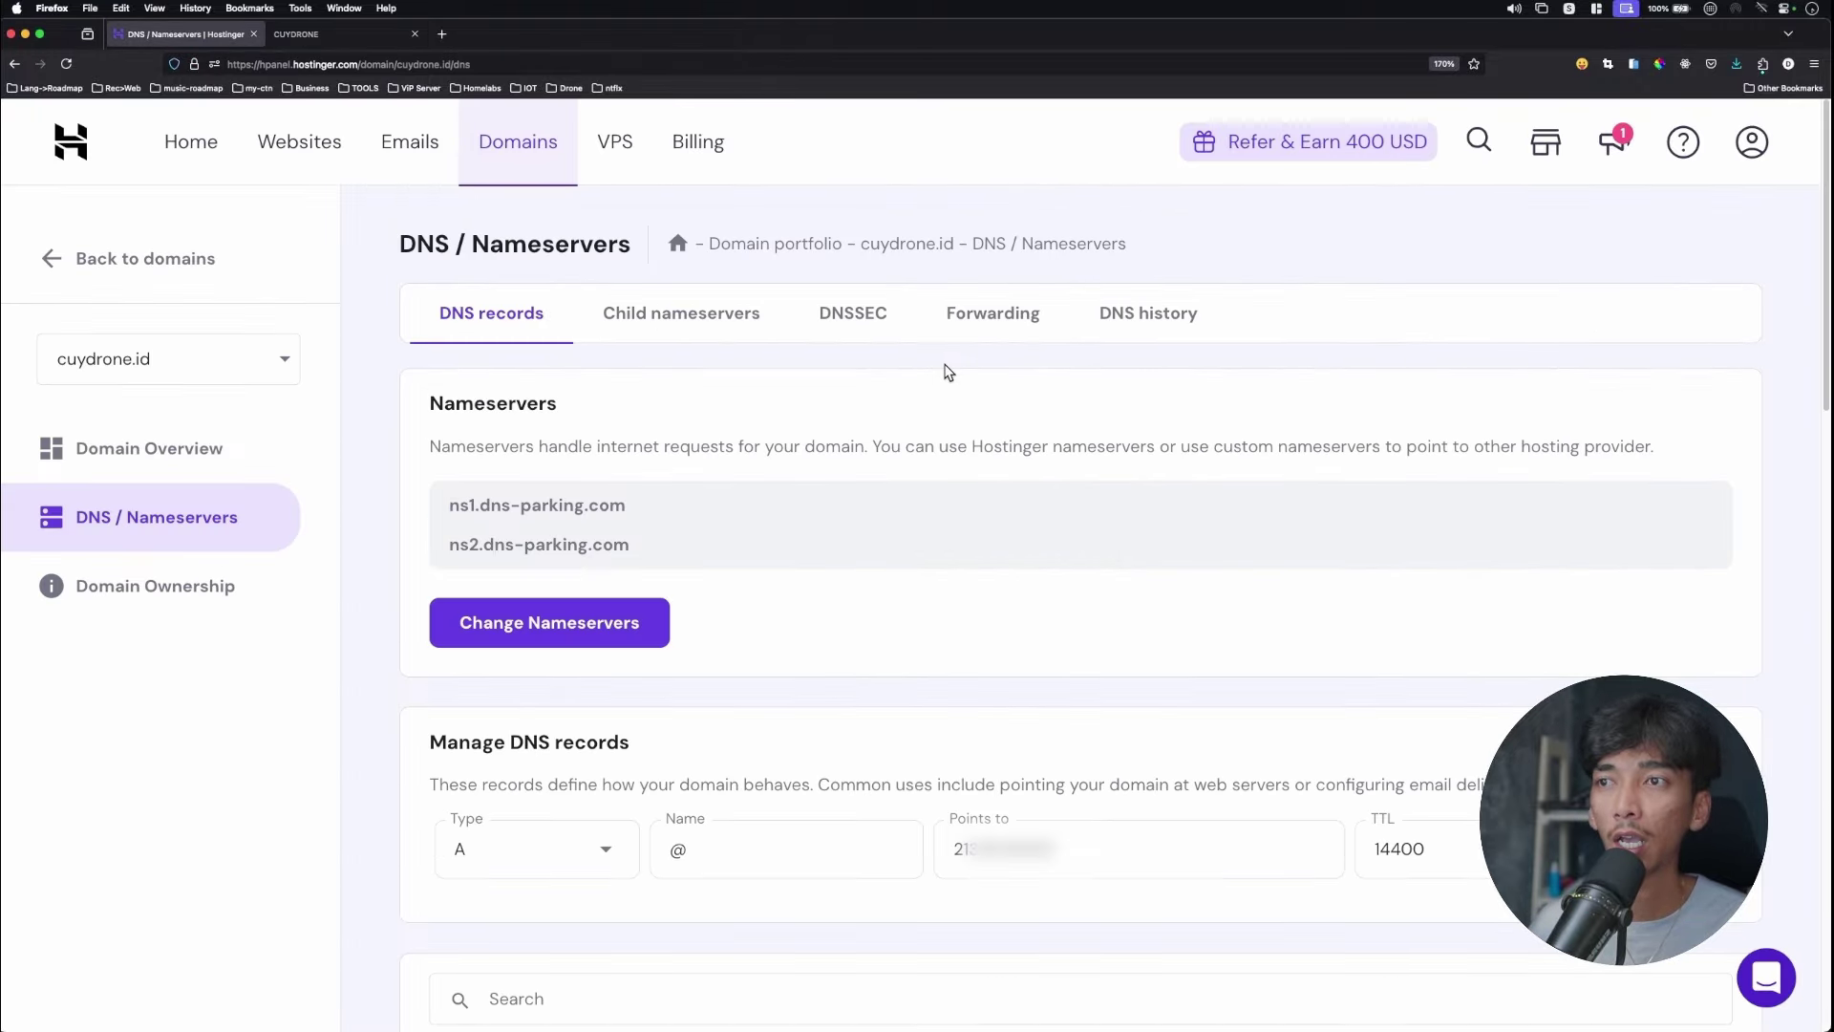